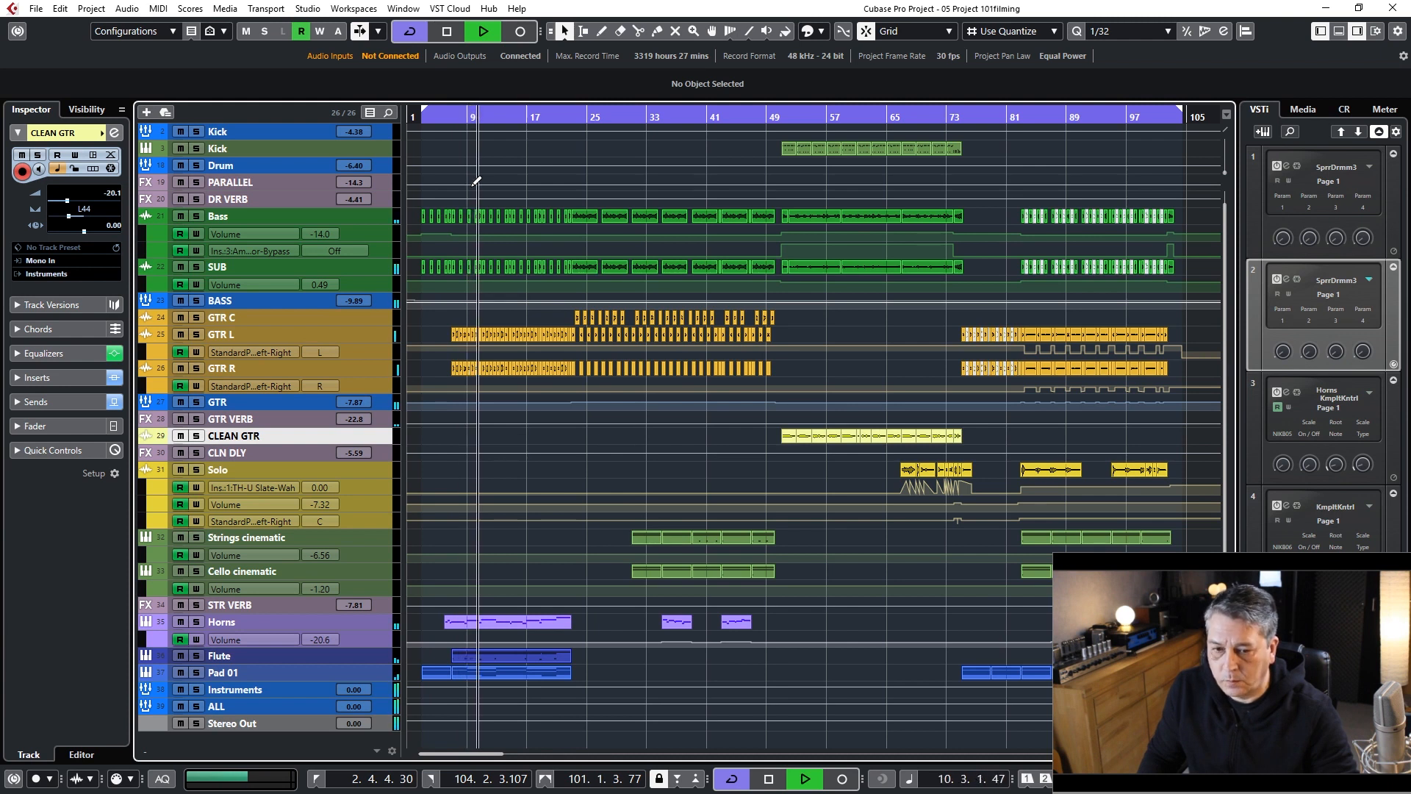
# Step: Play the song from about bar 30, where the strings enter, and again from the clean guitar section at bar 51
pyautogui.press('space')
pyautogui.moveTo(597, 115); pyautogui.dragTo(631, 125)
pyautogui.press('space')
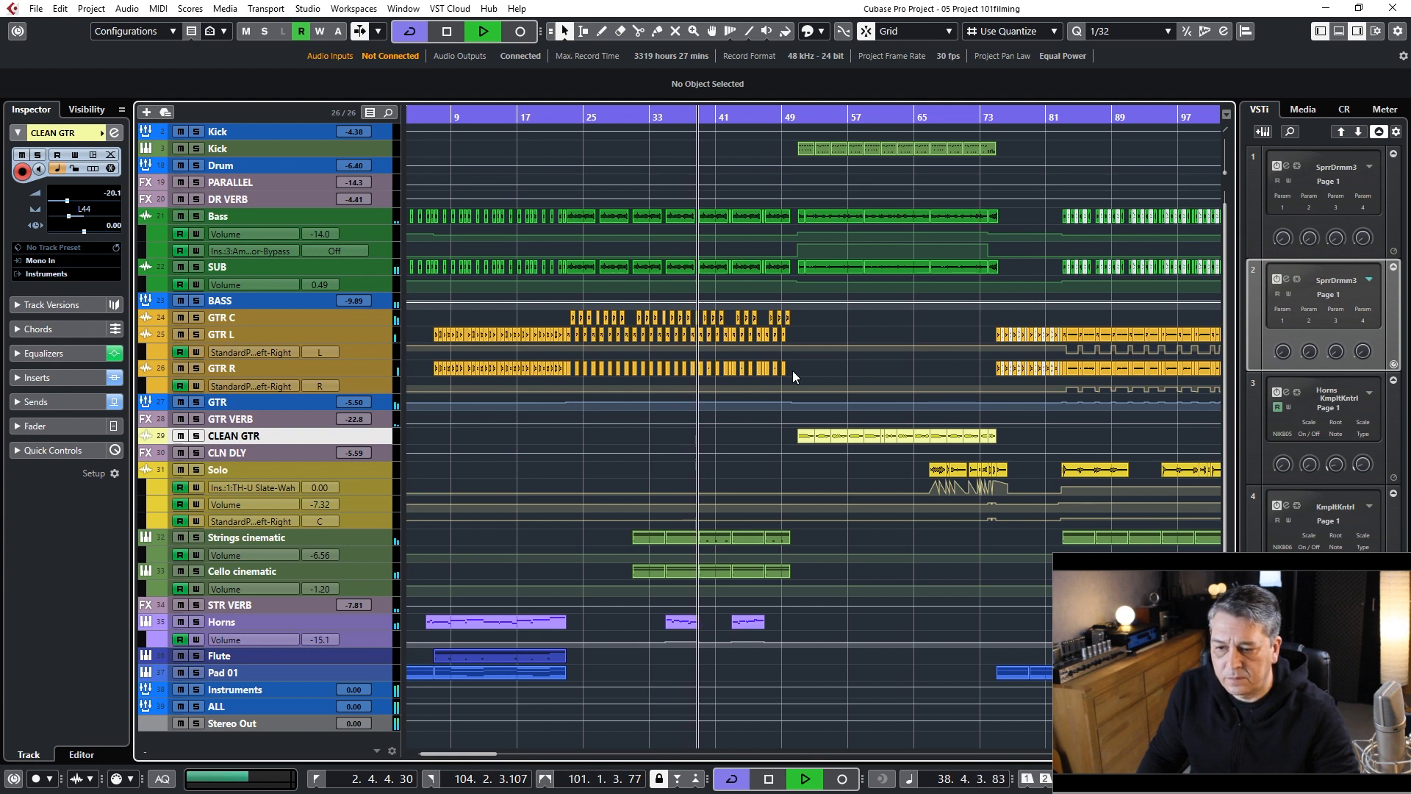
pyautogui.press('space')
pyautogui.click(796, 117)
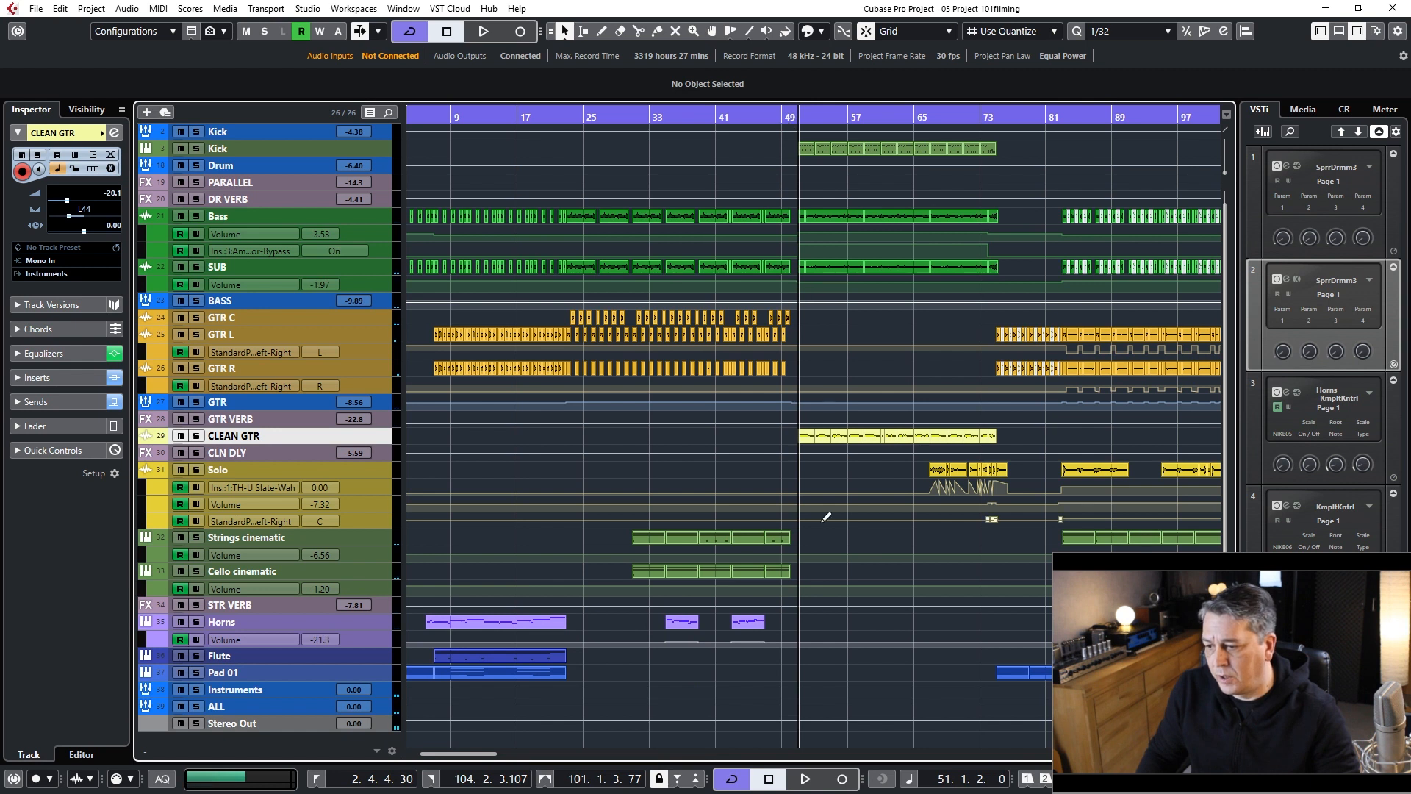
pyautogui.press('space')
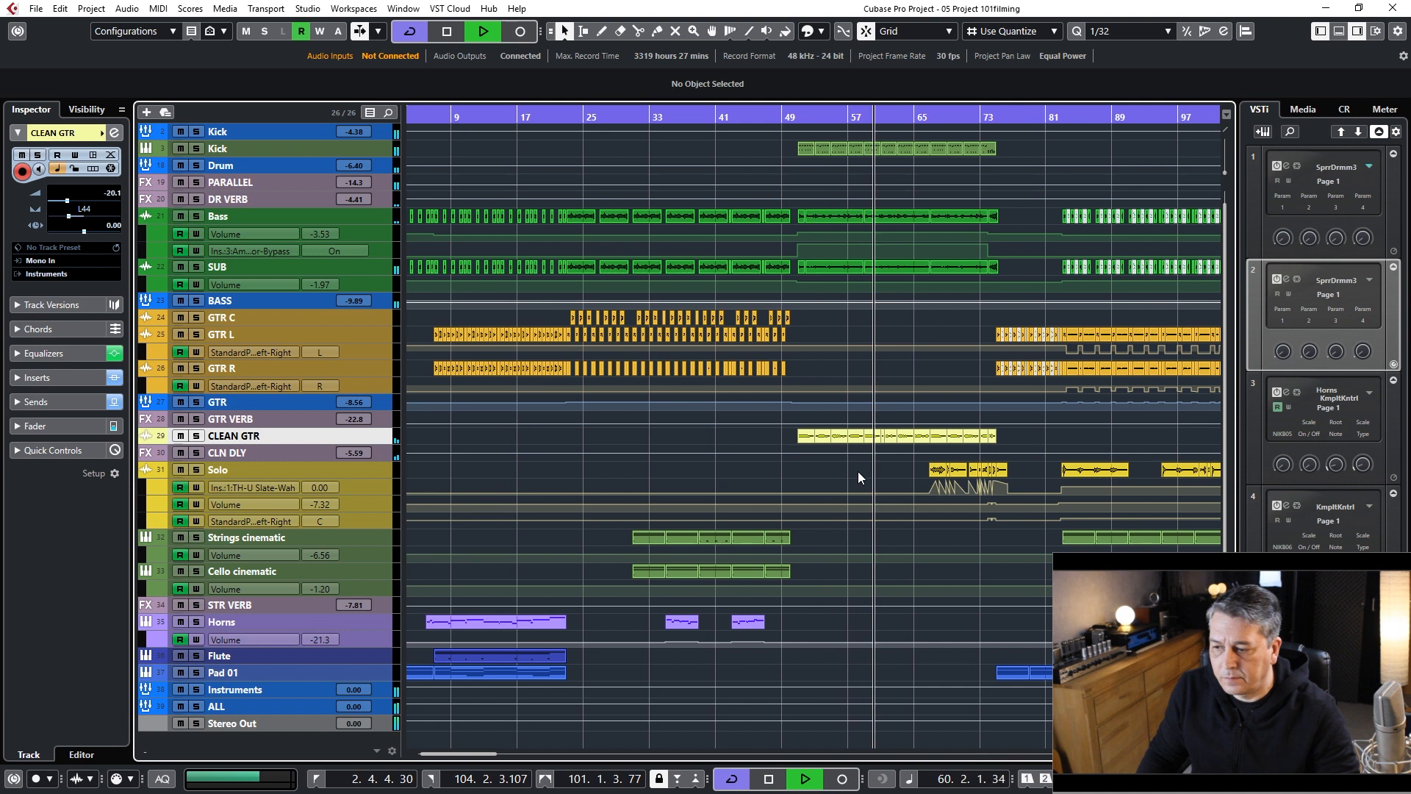
# Step: Play the solo passage from bar 66 and the final section from bar 94, stopping playback at the end
pyautogui.press('space')
pyautogui.moveTo(912, 122); pyautogui.dragTo(931, 122)
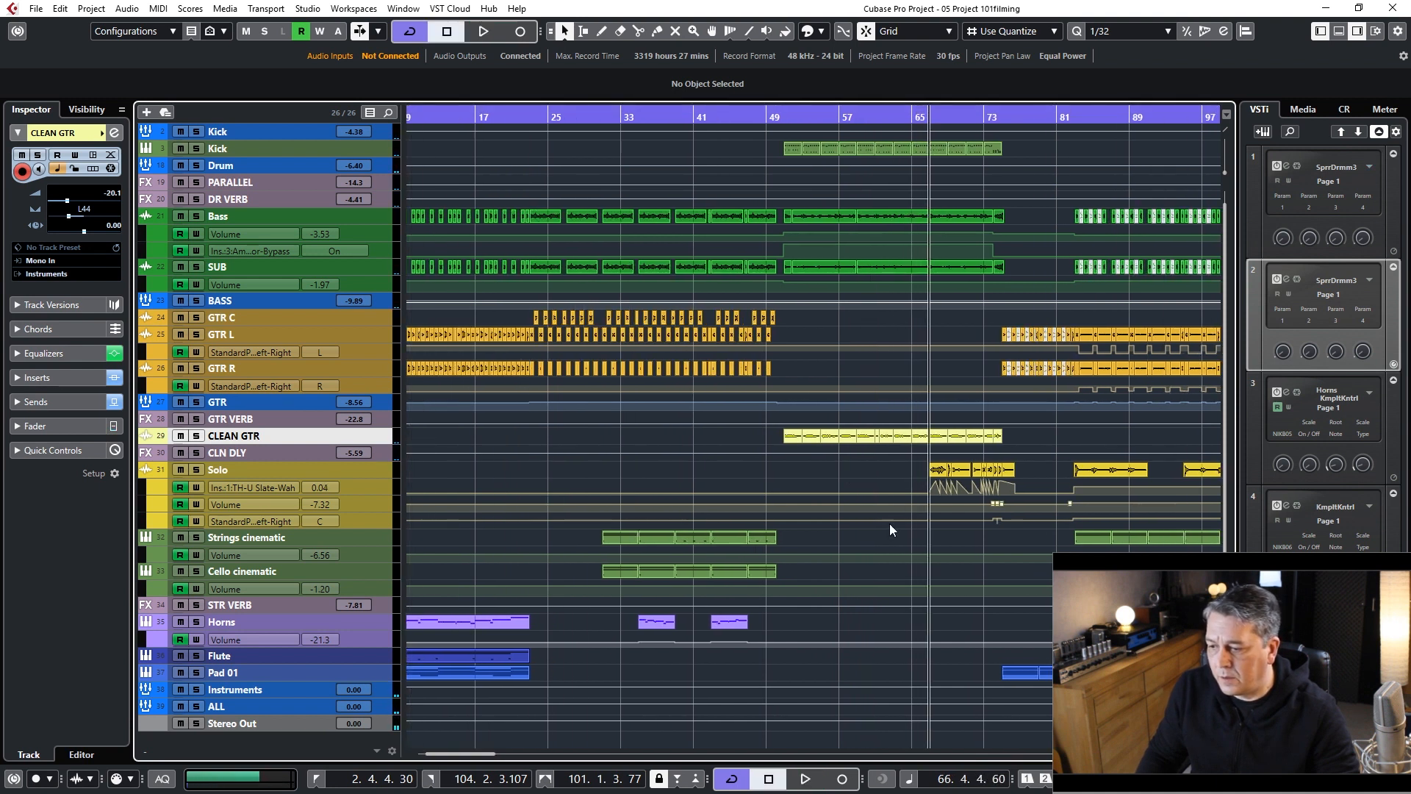
pyautogui.press('space')
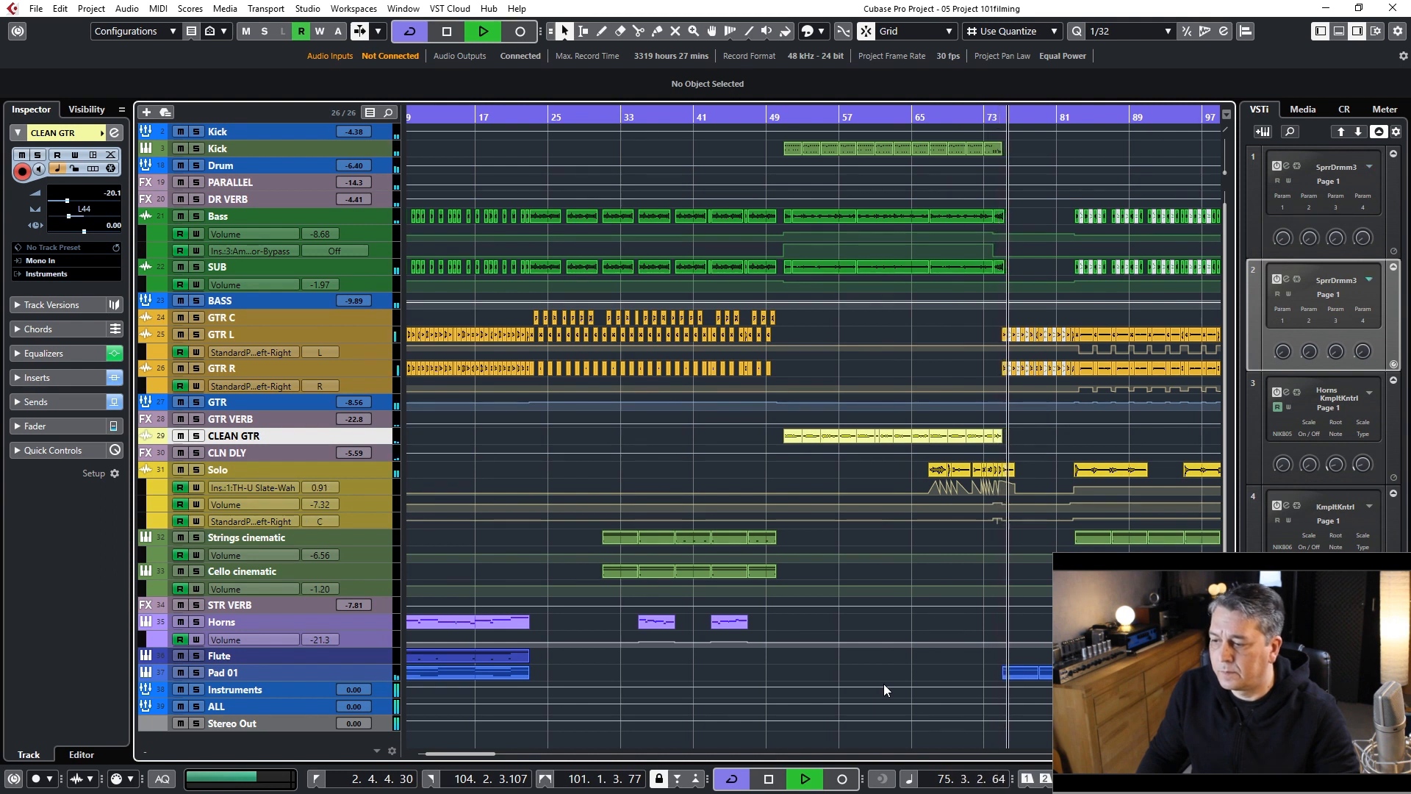
pyautogui.press('space')
pyautogui.moveTo(1056, 120); pyautogui.dragTo(850, 210)
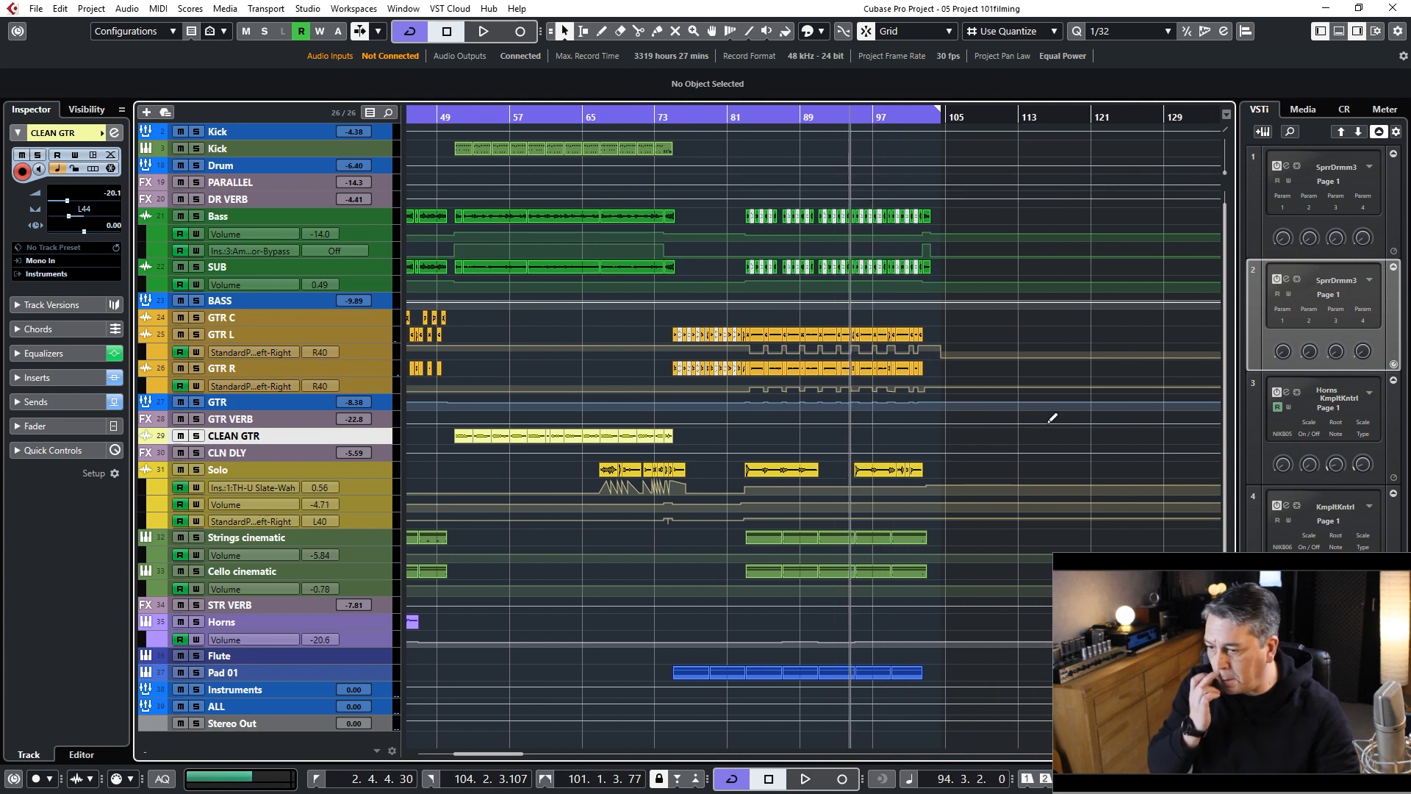
pyautogui.press('space')
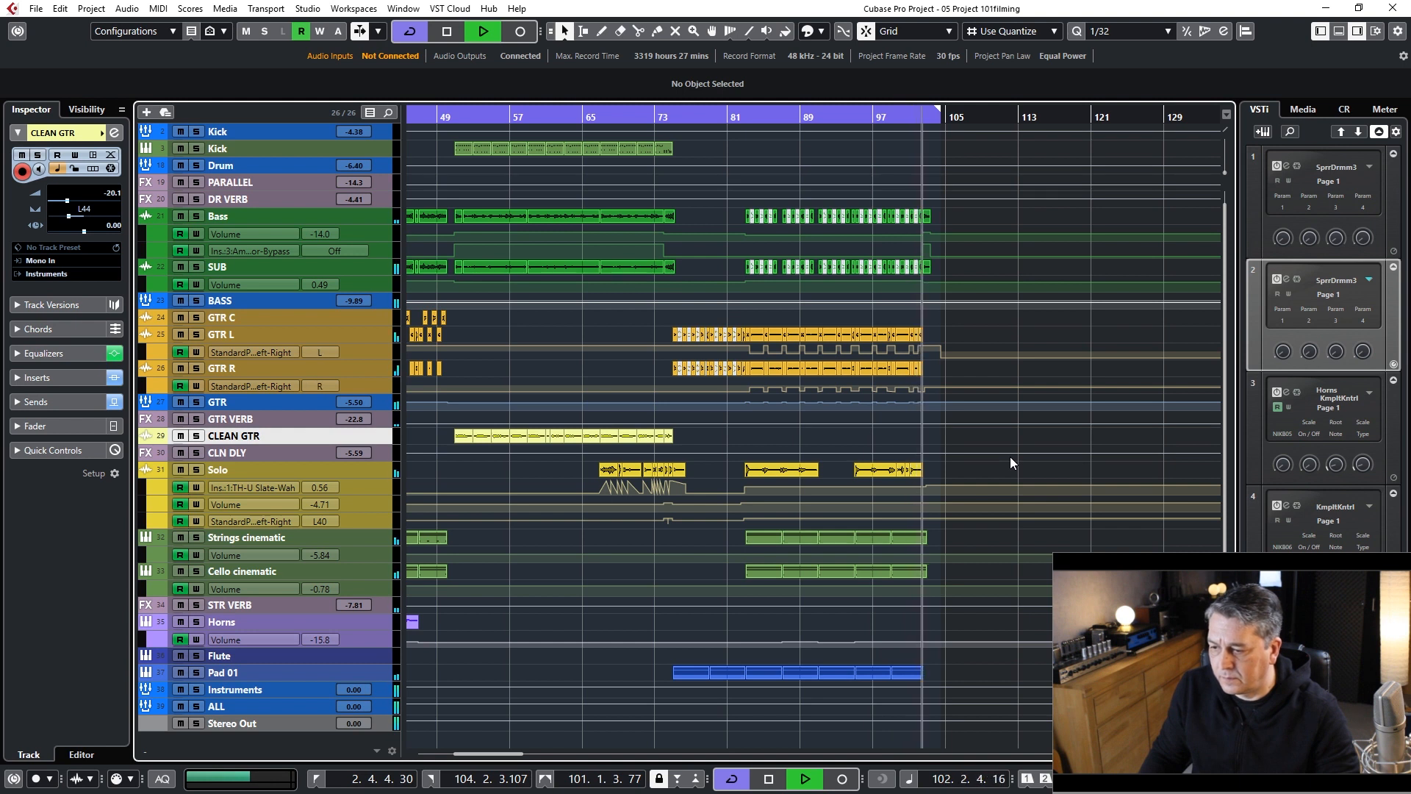
pyautogui.press('space')
# Step: Return the project cursor to the beginning of the song and place it at bar 6
pyautogui.moveTo(435, 116)
pyautogui.mouseDown()
pyautogui.moveTo(313, 126)
pyautogui.moveTo(441, 130)
pyautogui.moveTo(422, 133)
pyautogui.mouseUp()
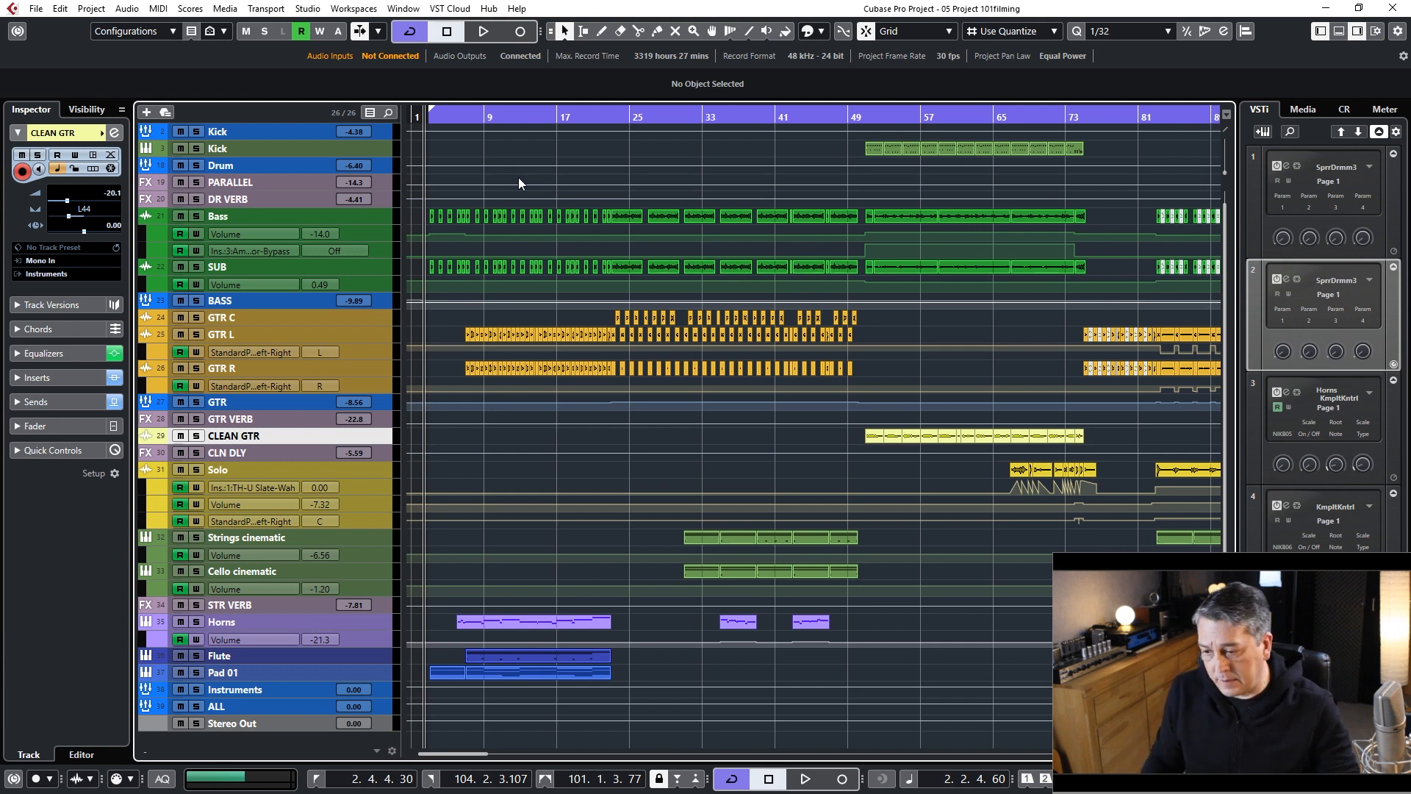
pyautogui.click(464, 117)
pyautogui.click(461, 117)
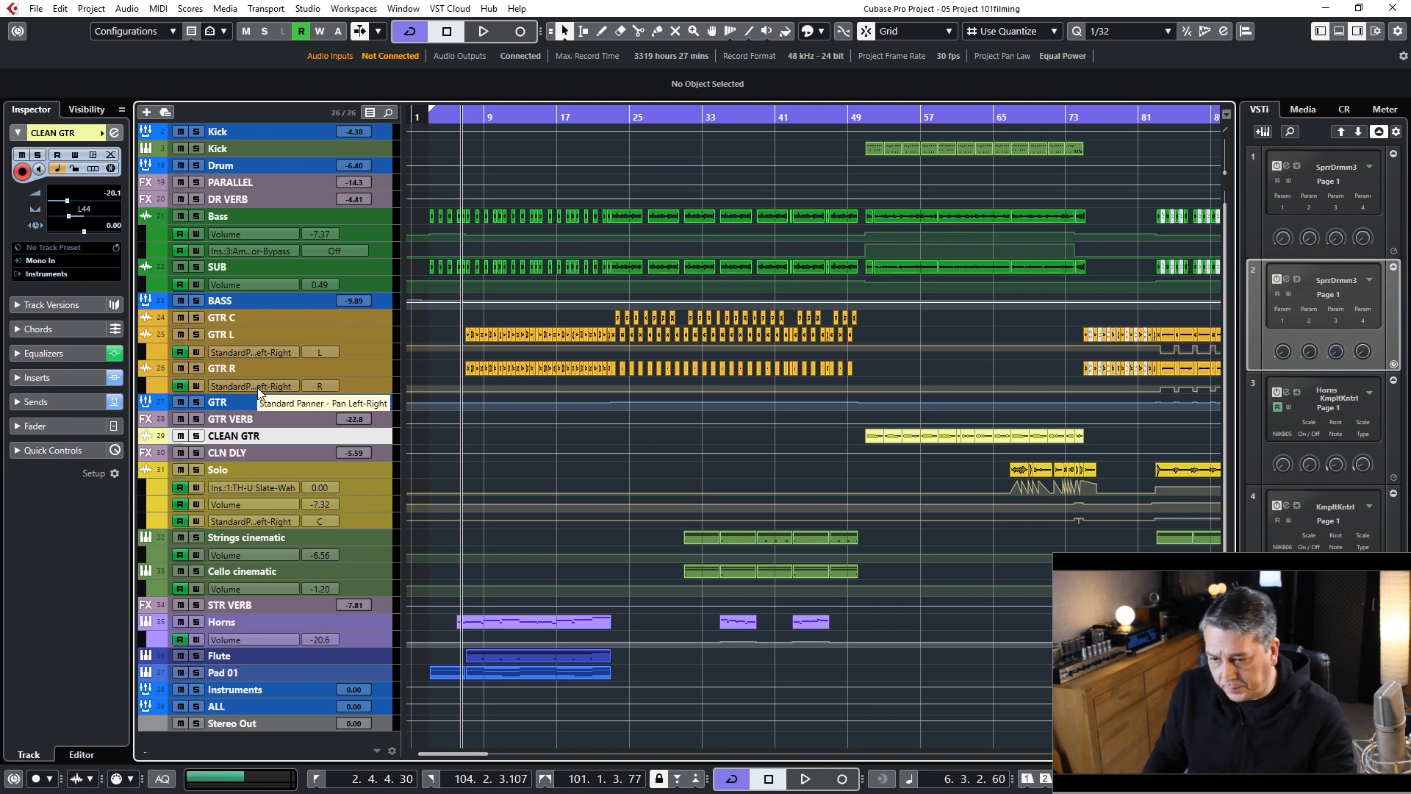
# Step: Increase the height of the GTR C track to show its waveforms along the arrangement
pyautogui.click(359, 322)
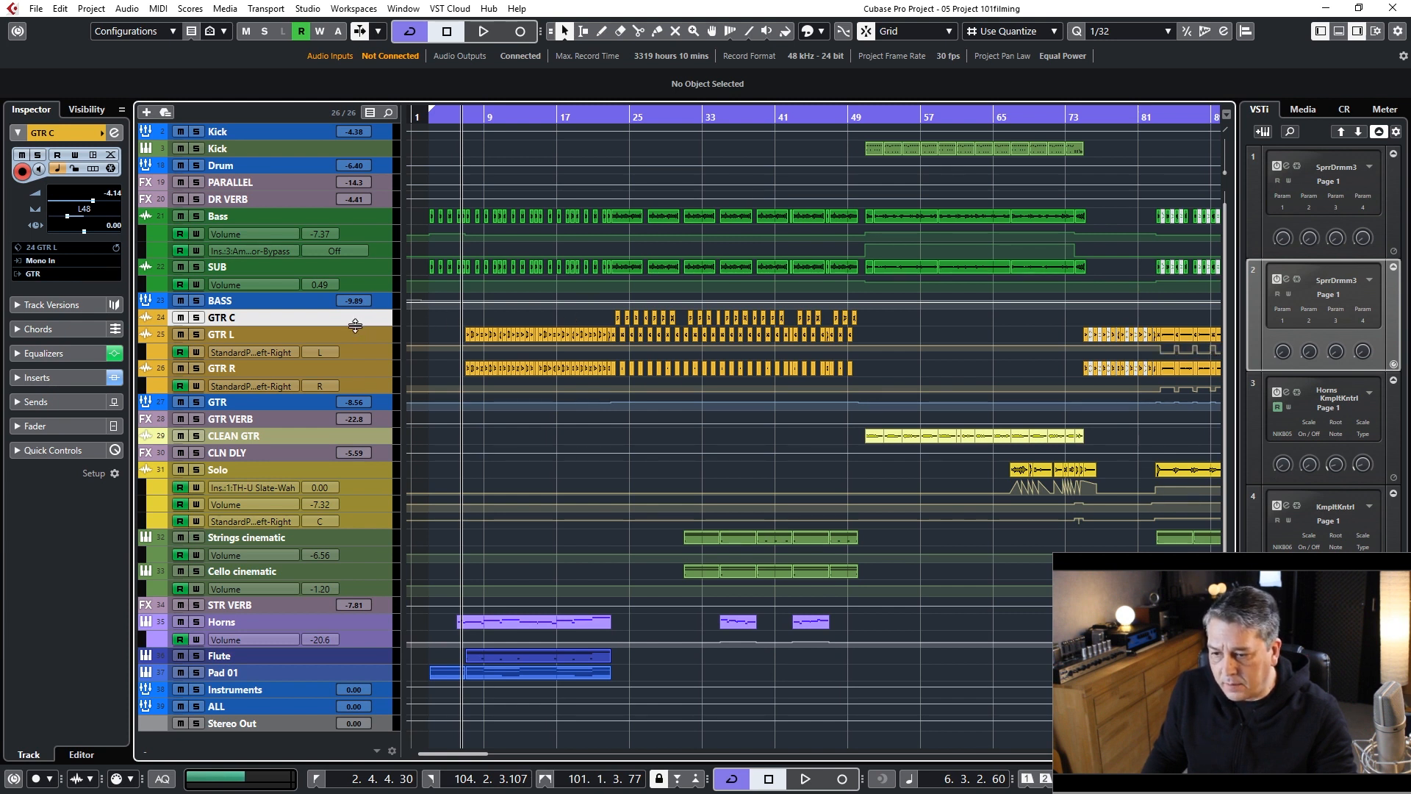
pyautogui.moveTo(351, 325); pyautogui.dragTo(344, 369)
pyautogui.moveTo(551, 333); pyautogui.dragTo(1055, 344)
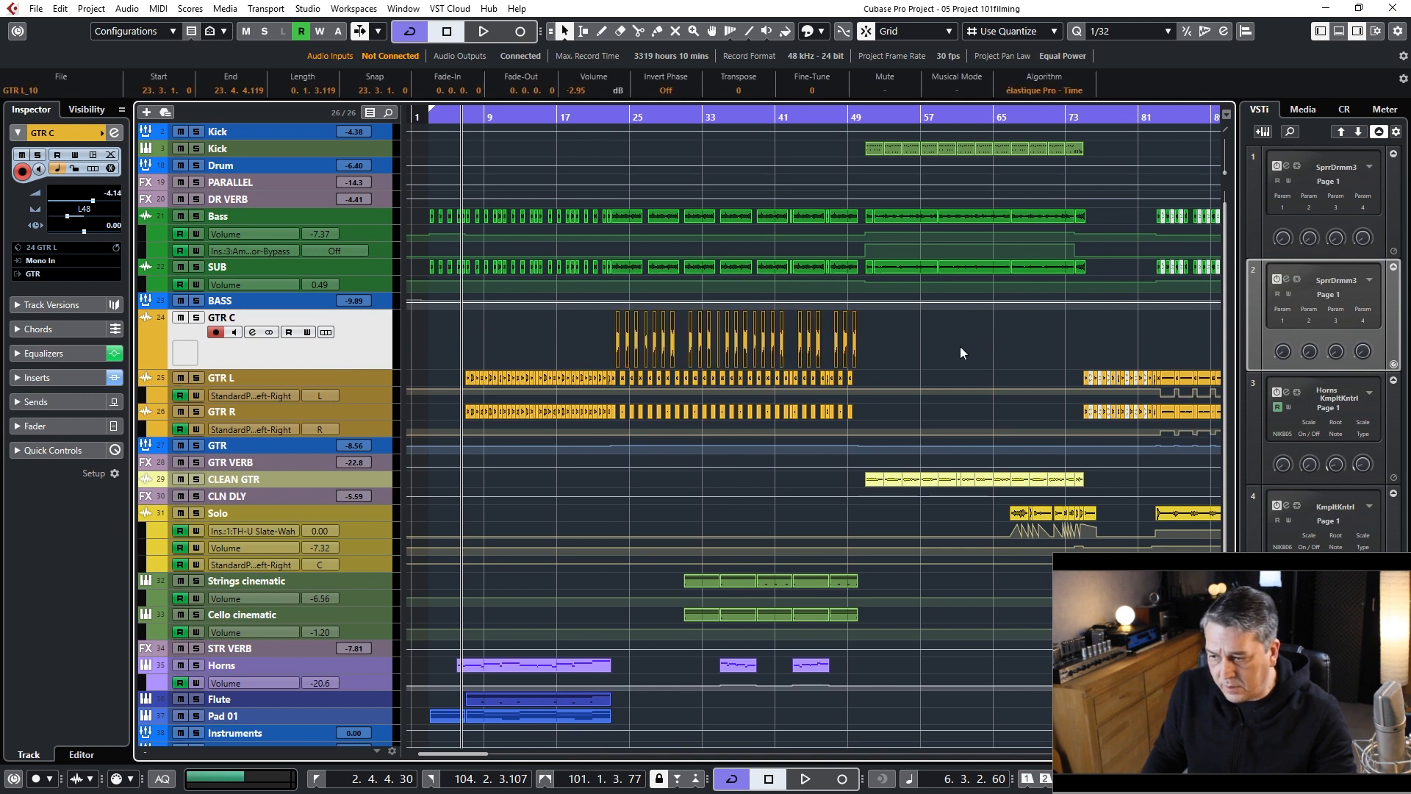
# Step: Select the GTR L and GTR R tracks in turn and the GTR group channel to review the rhythm guitar routing
pyautogui.click(372, 381)
pyautogui.click(372, 408)
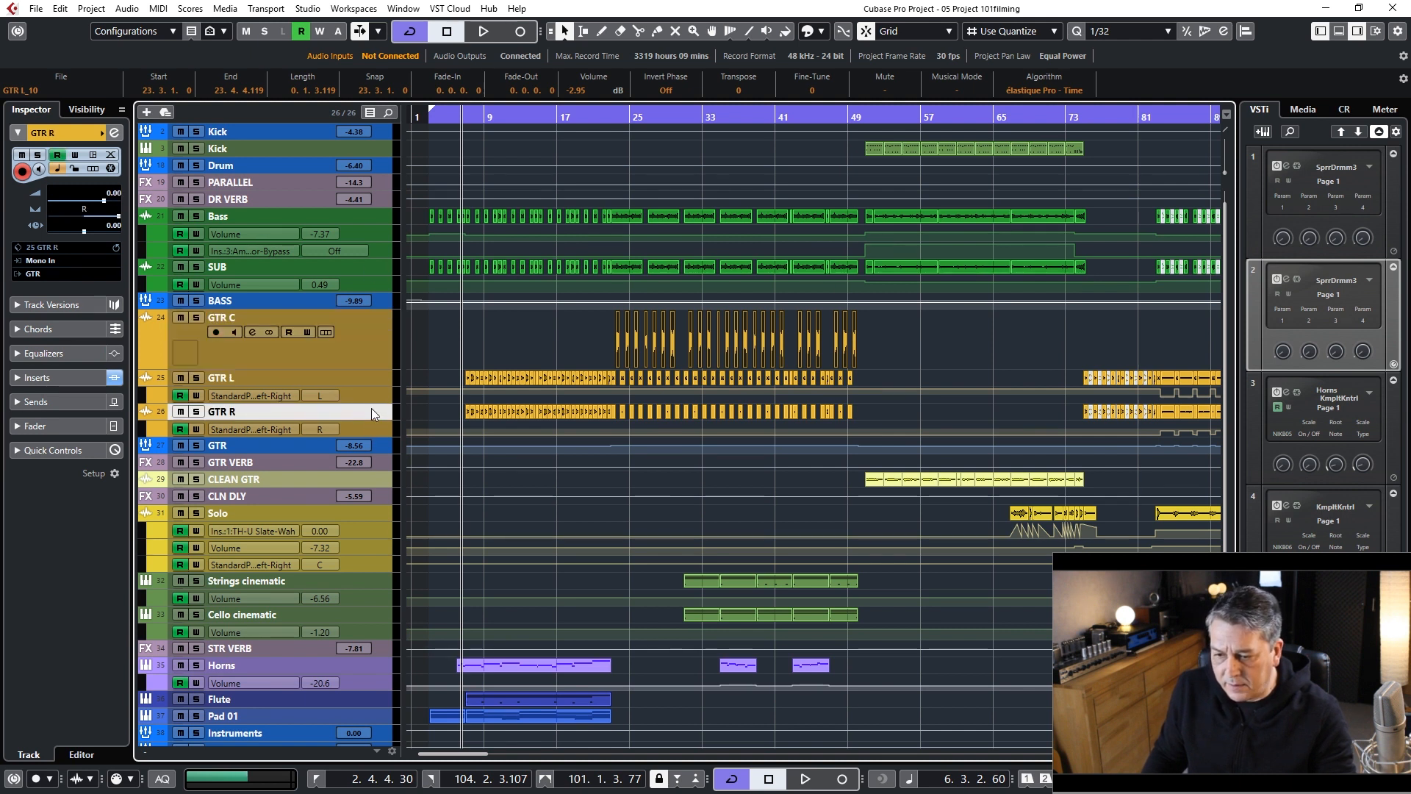
pyautogui.click(364, 373)
pyautogui.click(363, 412)
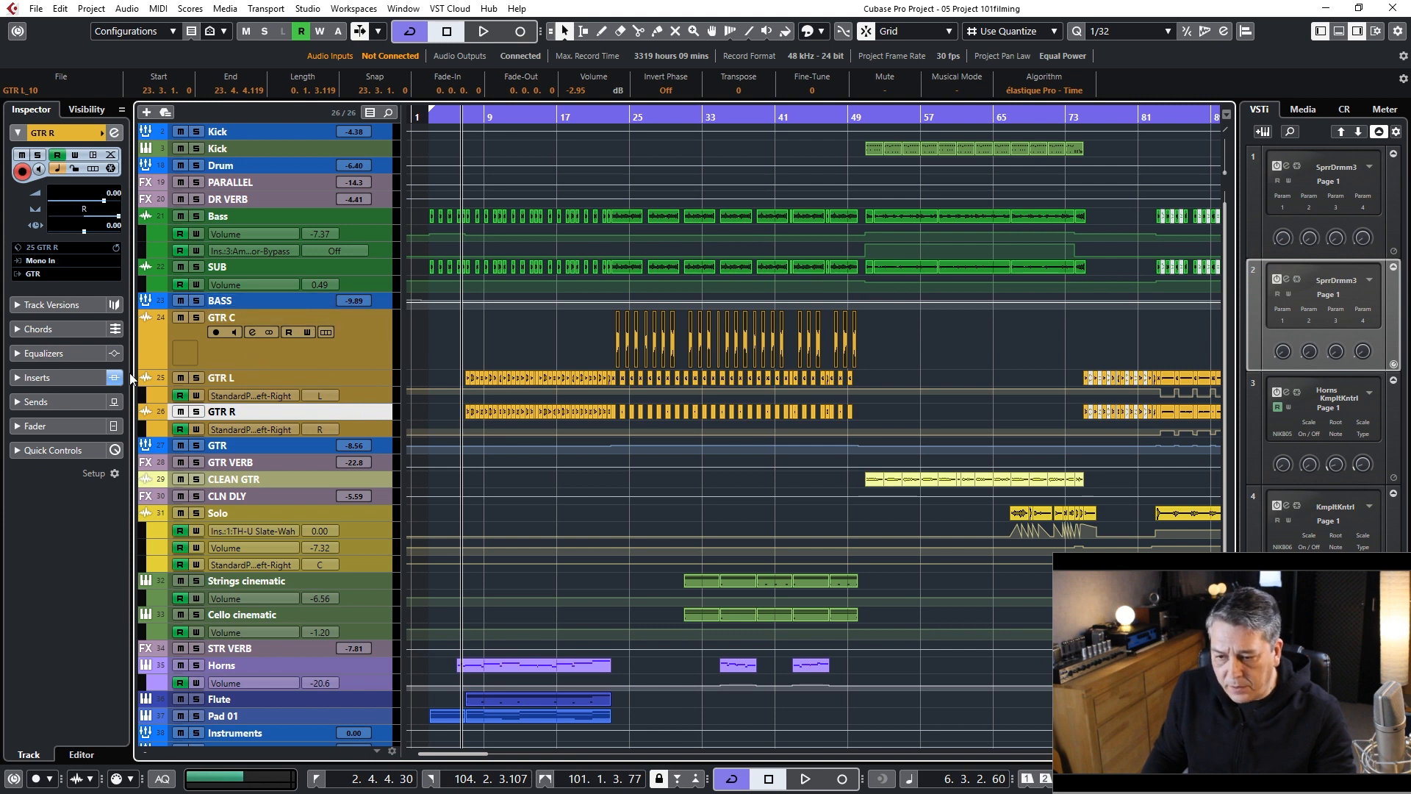
pyautogui.click(259, 446)
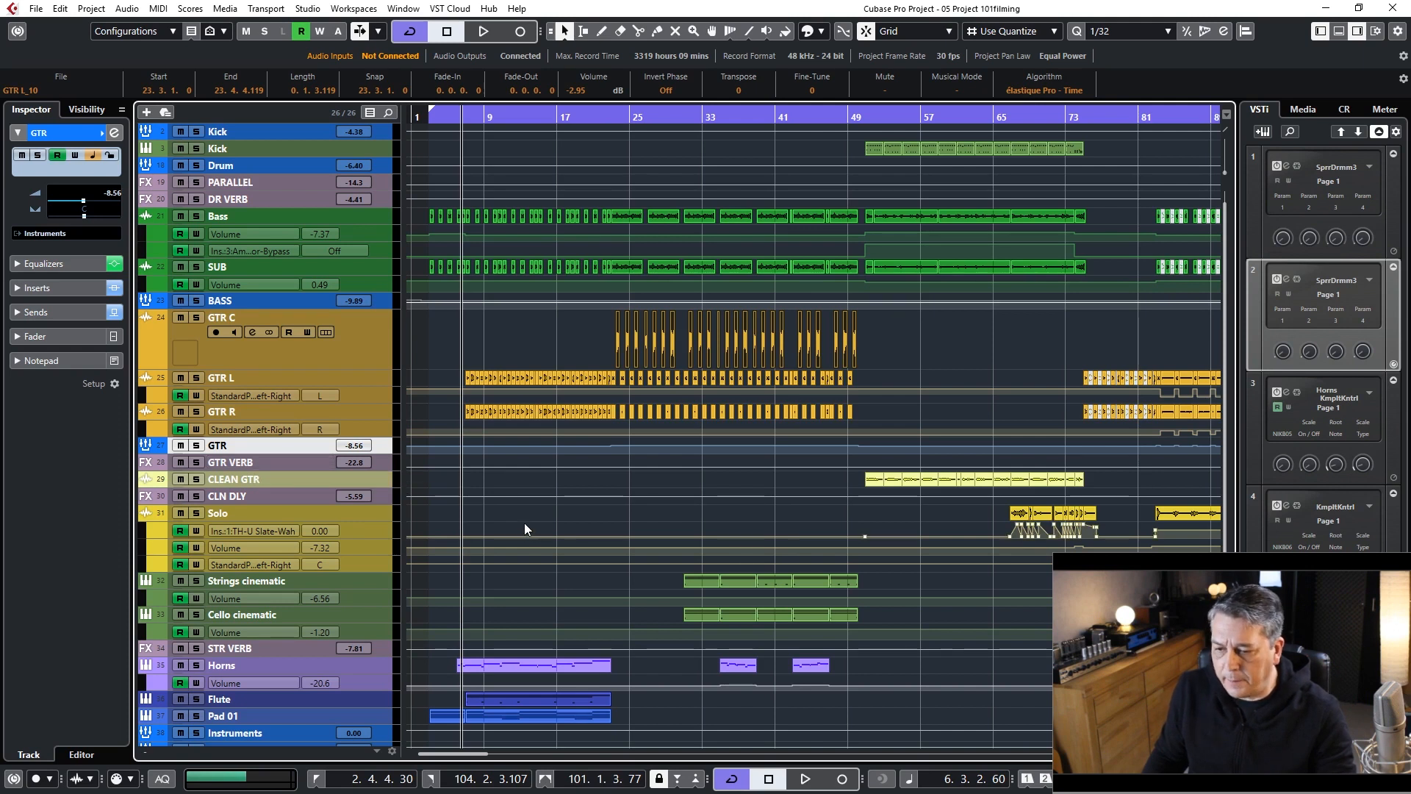
# Step: Increase the height of the CLEAN GTR track and select the CLN DLY and Solo tracks in turn
pyautogui.click(289, 479)
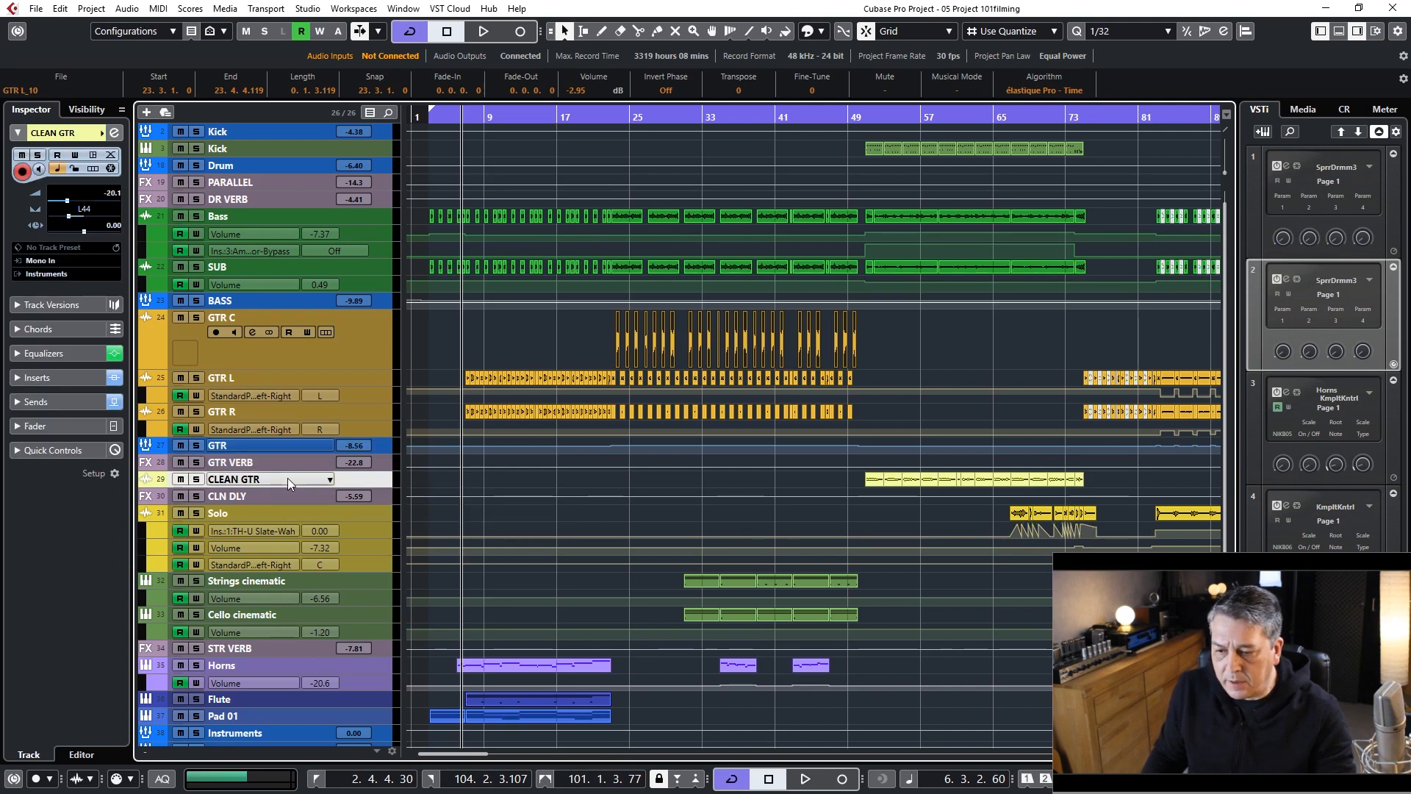
pyautogui.moveTo(286, 488); pyautogui.dragTo(282, 504)
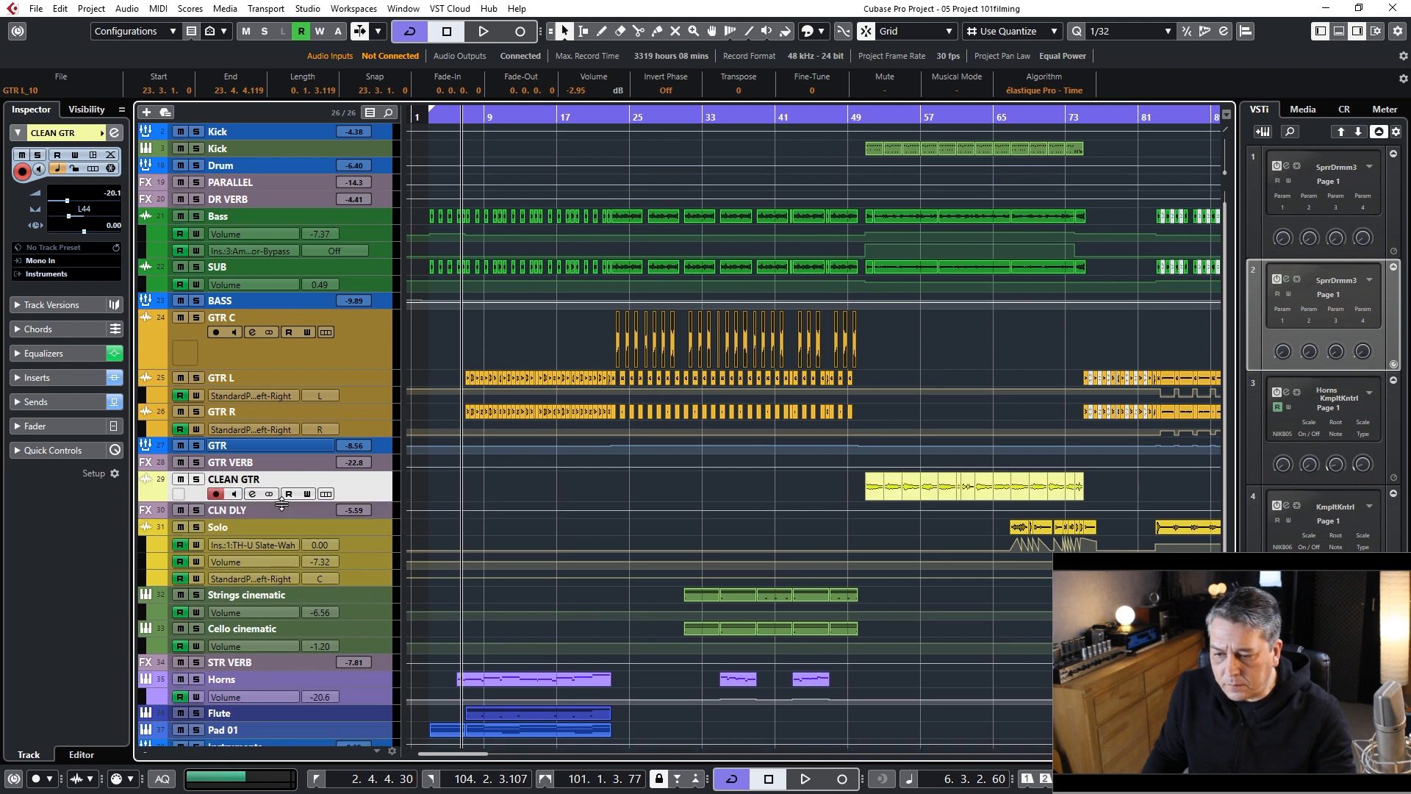
pyautogui.click(280, 510)
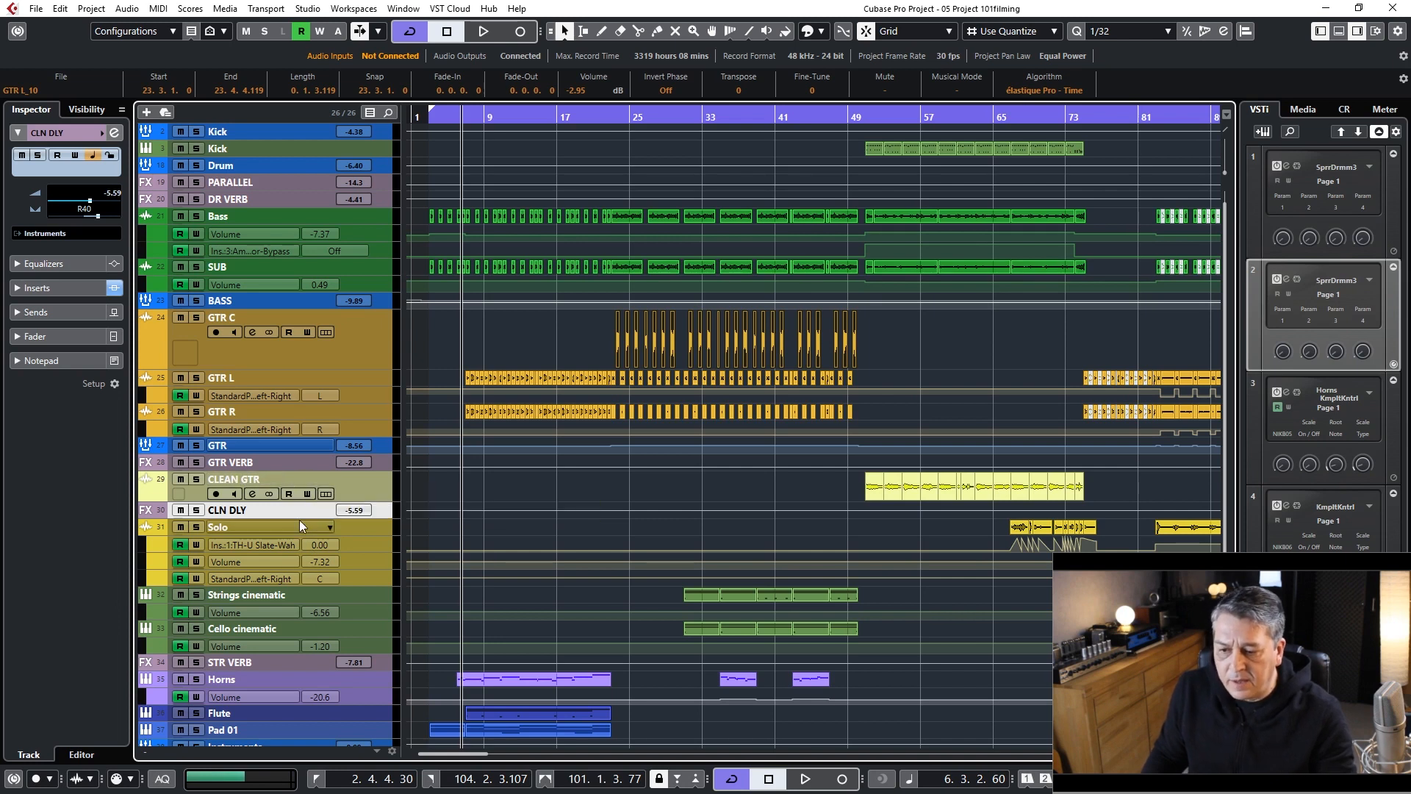
pyautogui.click(371, 528)
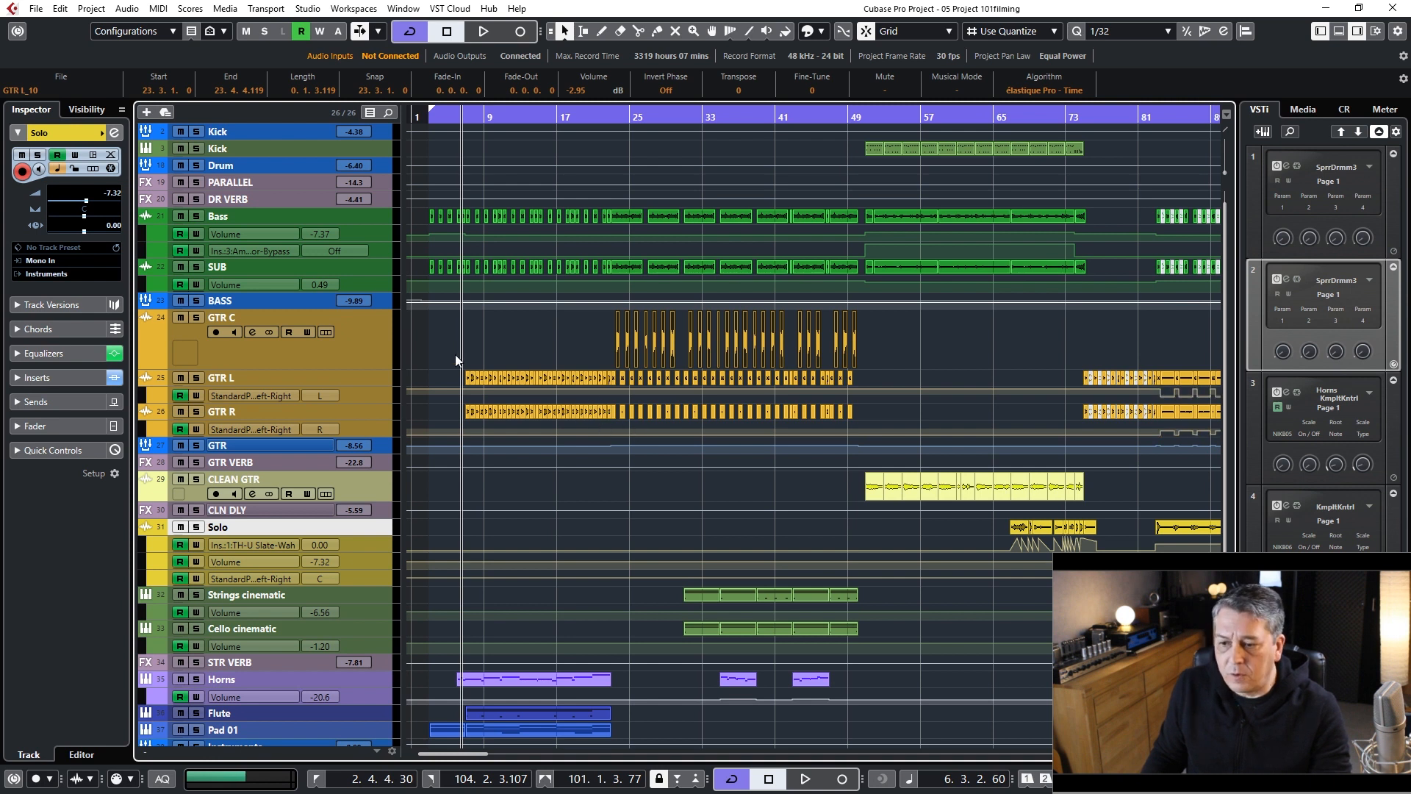
# Step: Review the GTR C, GTR L and GTR R tracks by selecting each in turn
pyautogui.click(329, 350)
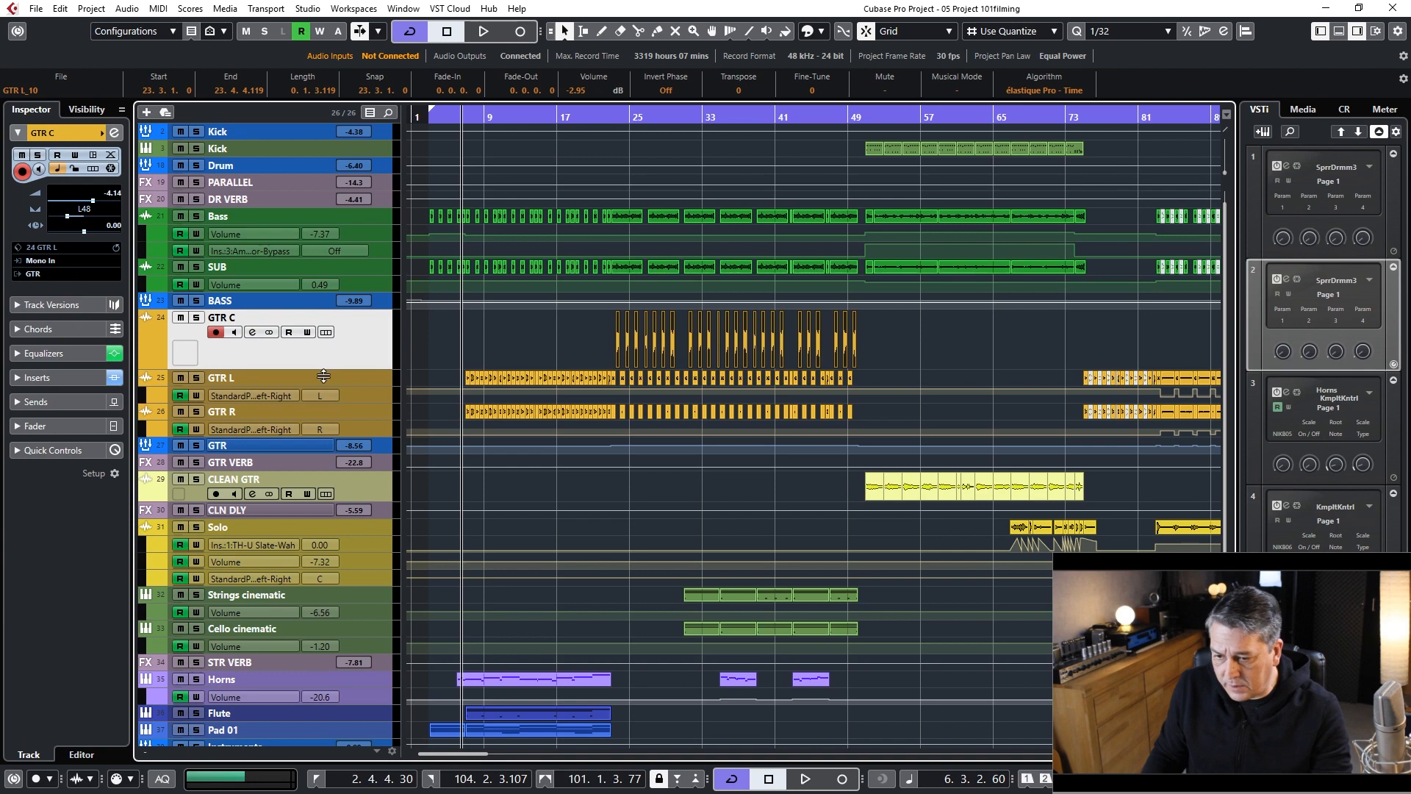
pyautogui.click(370, 382)
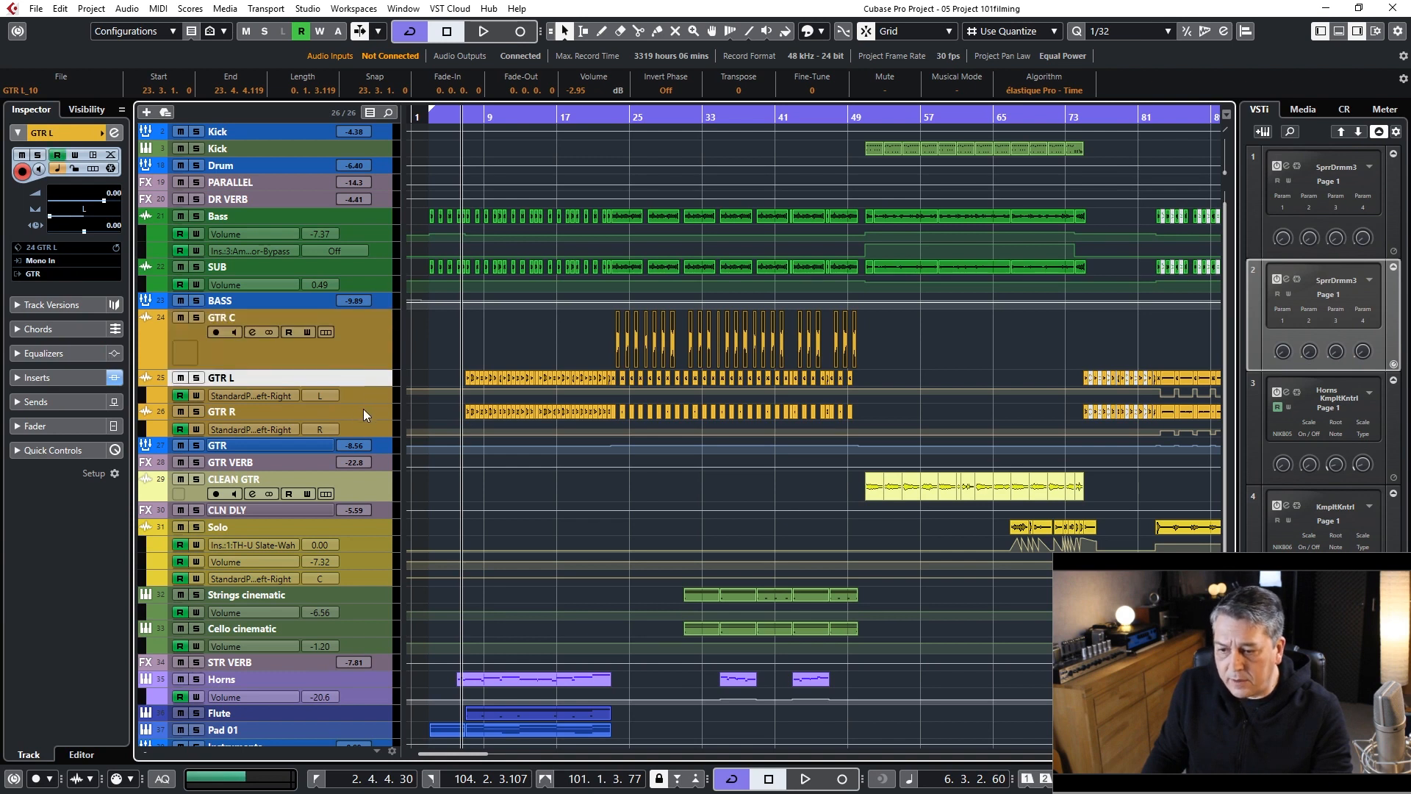
pyautogui.click(363, 409)
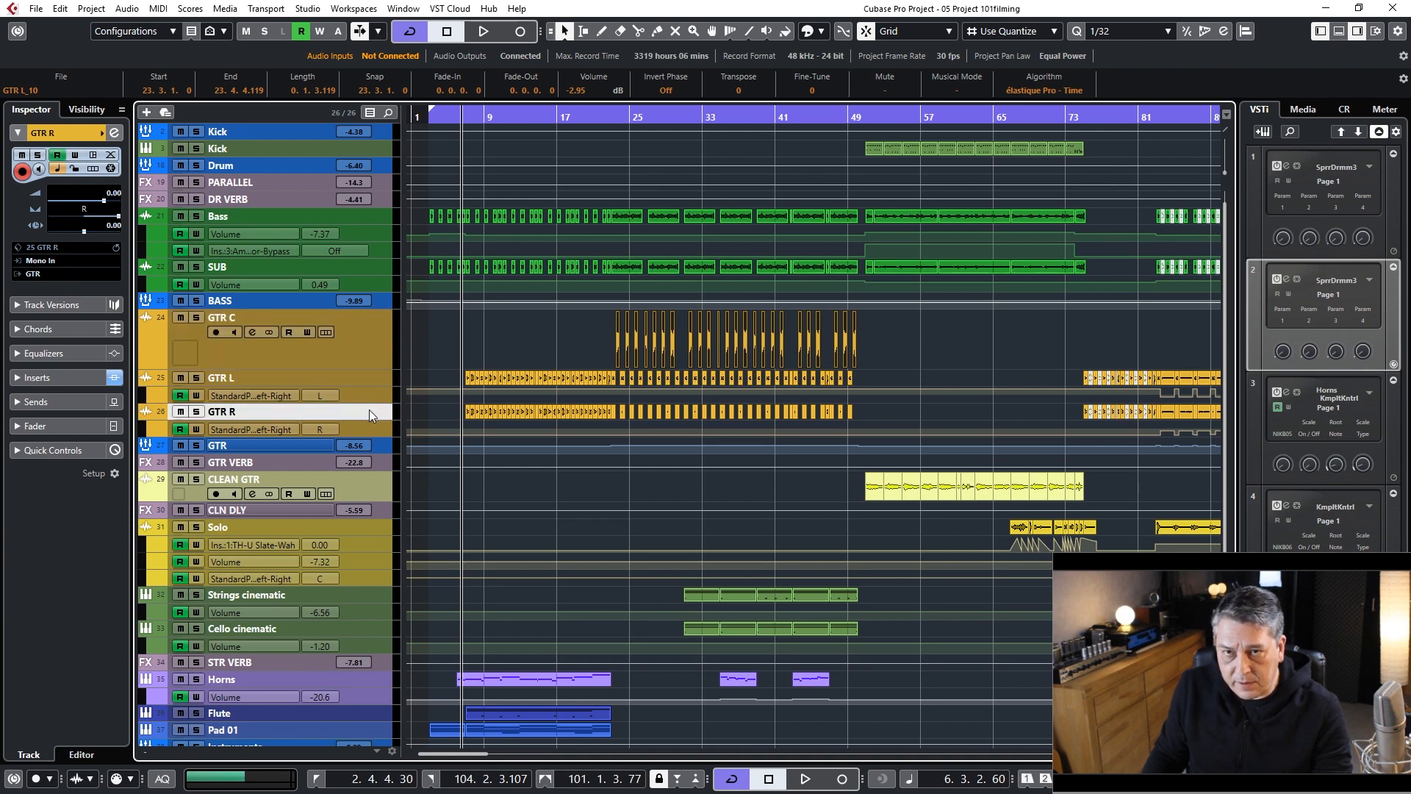
# Step: Open the MixConsole with GTR L selected and bring up that channel's settings window, placed above the faders
pyautogui.click(358, 378)
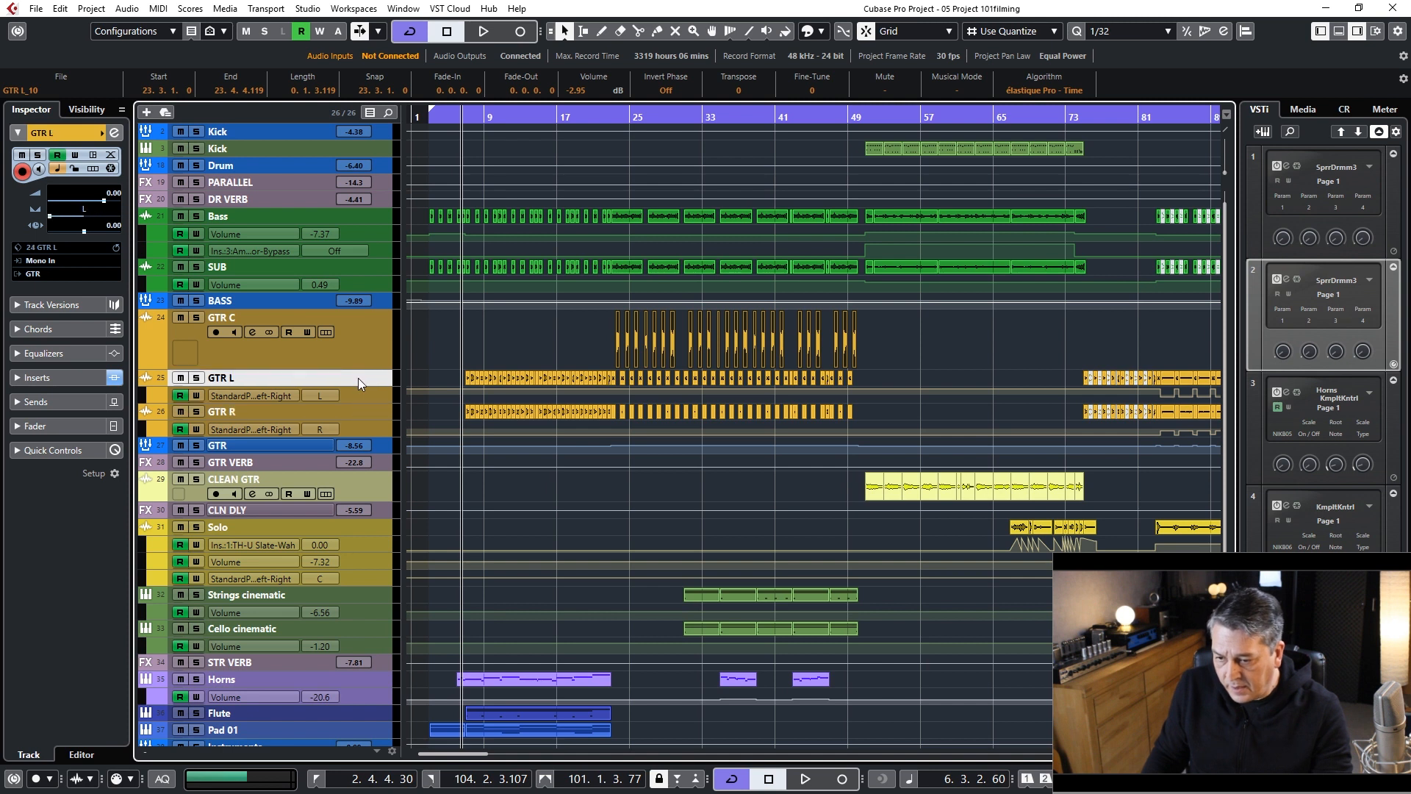
pyautogui.press('F3')
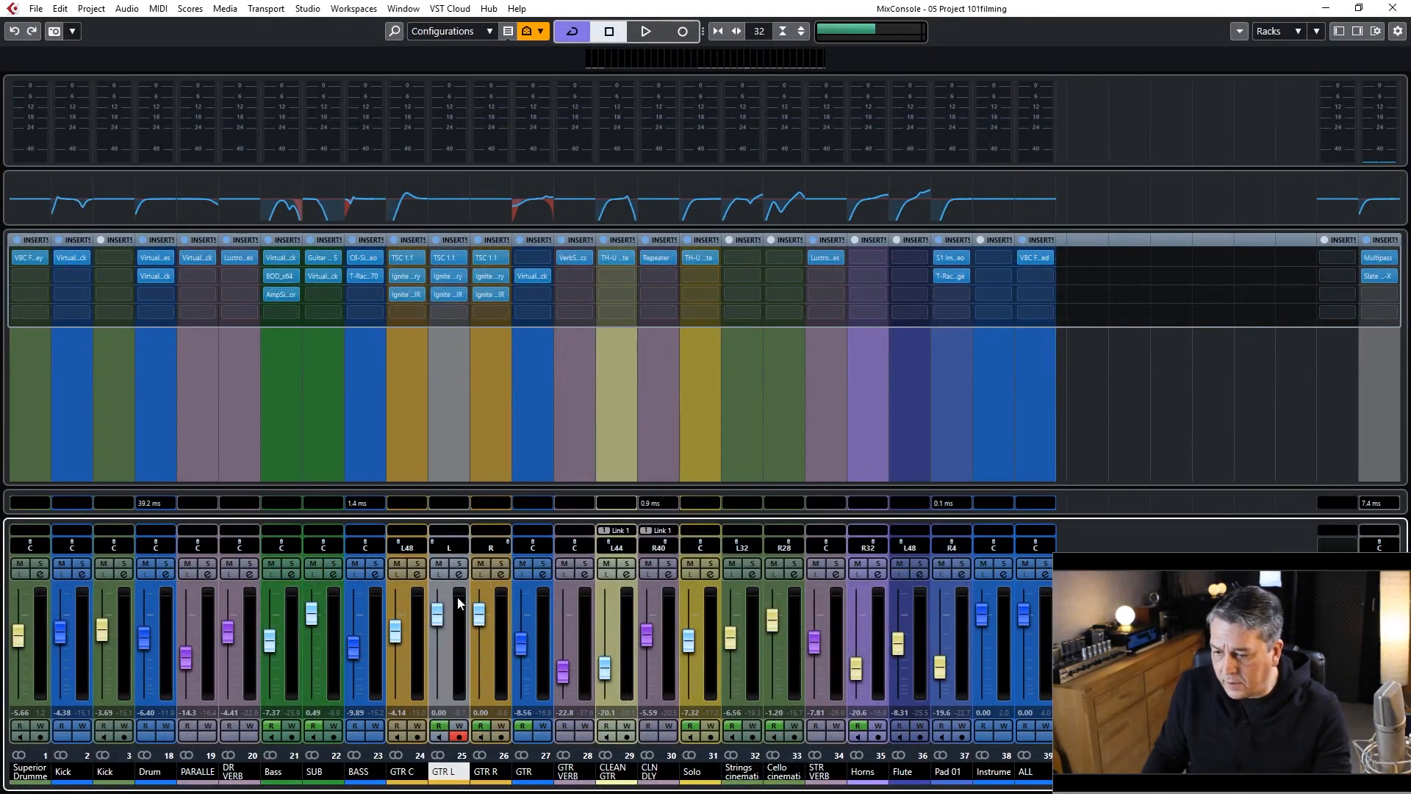
pyautogui.click(459, 574)
pyautogui.moveTo(683, 147); pyautogui.dragTo(403, 114)
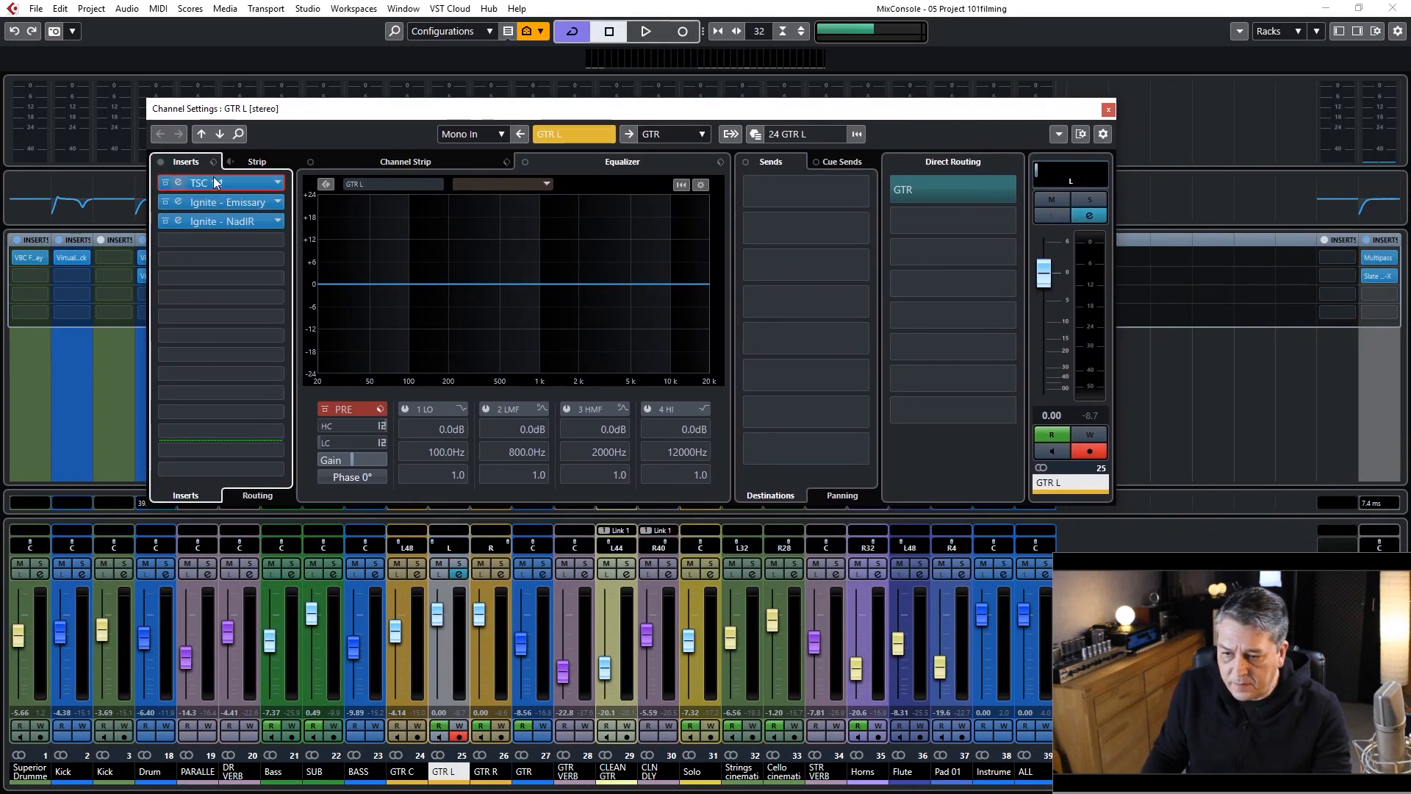
# Step: Examine the drive, tone and level settings of the TSC 1.1 pedal on GTR L's first insert, then close the plug-in
pyautogui.moveTo(1, 166); pyautogui.dragTo(654, 164)
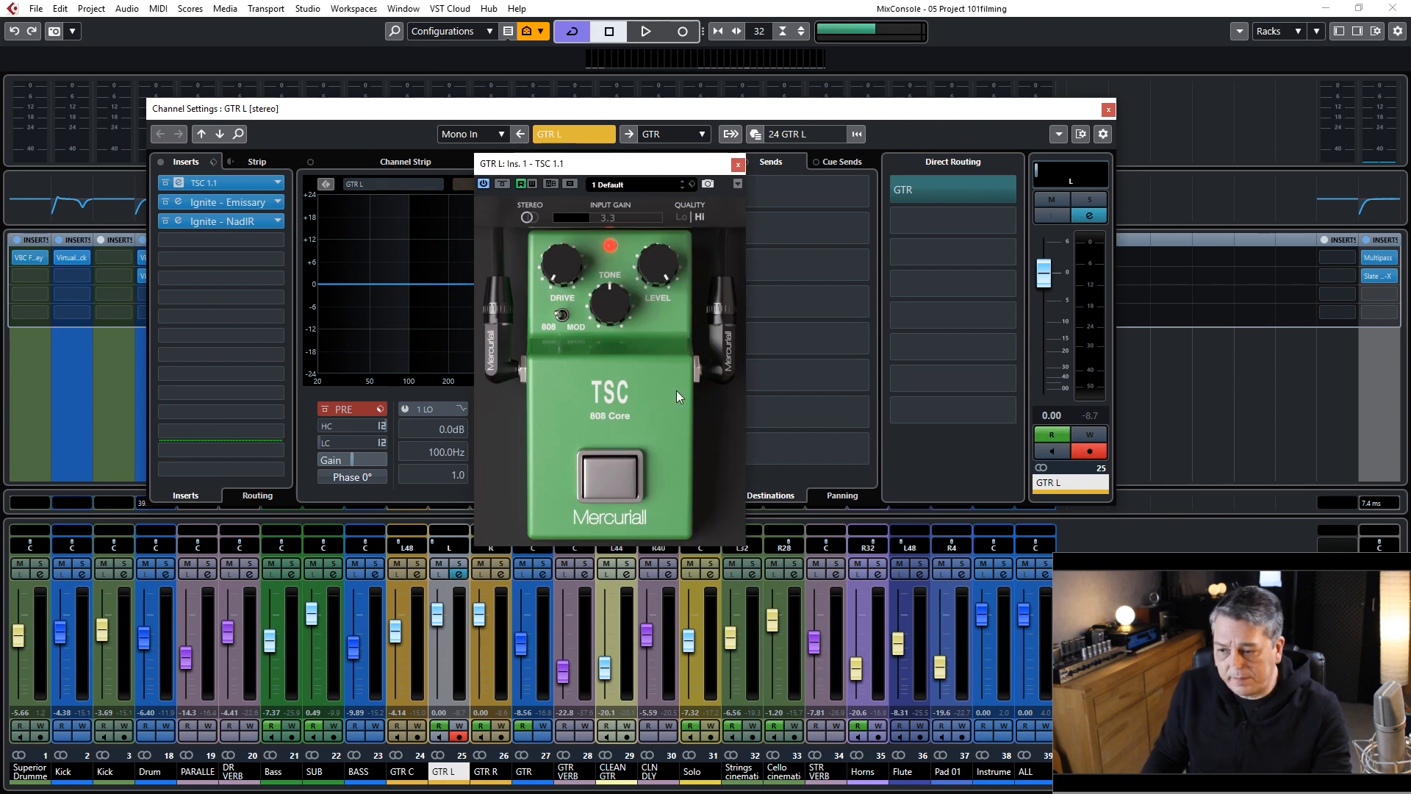
pyautogui.moveTo(625, 164); pyautogui.dragTo(570, 170)
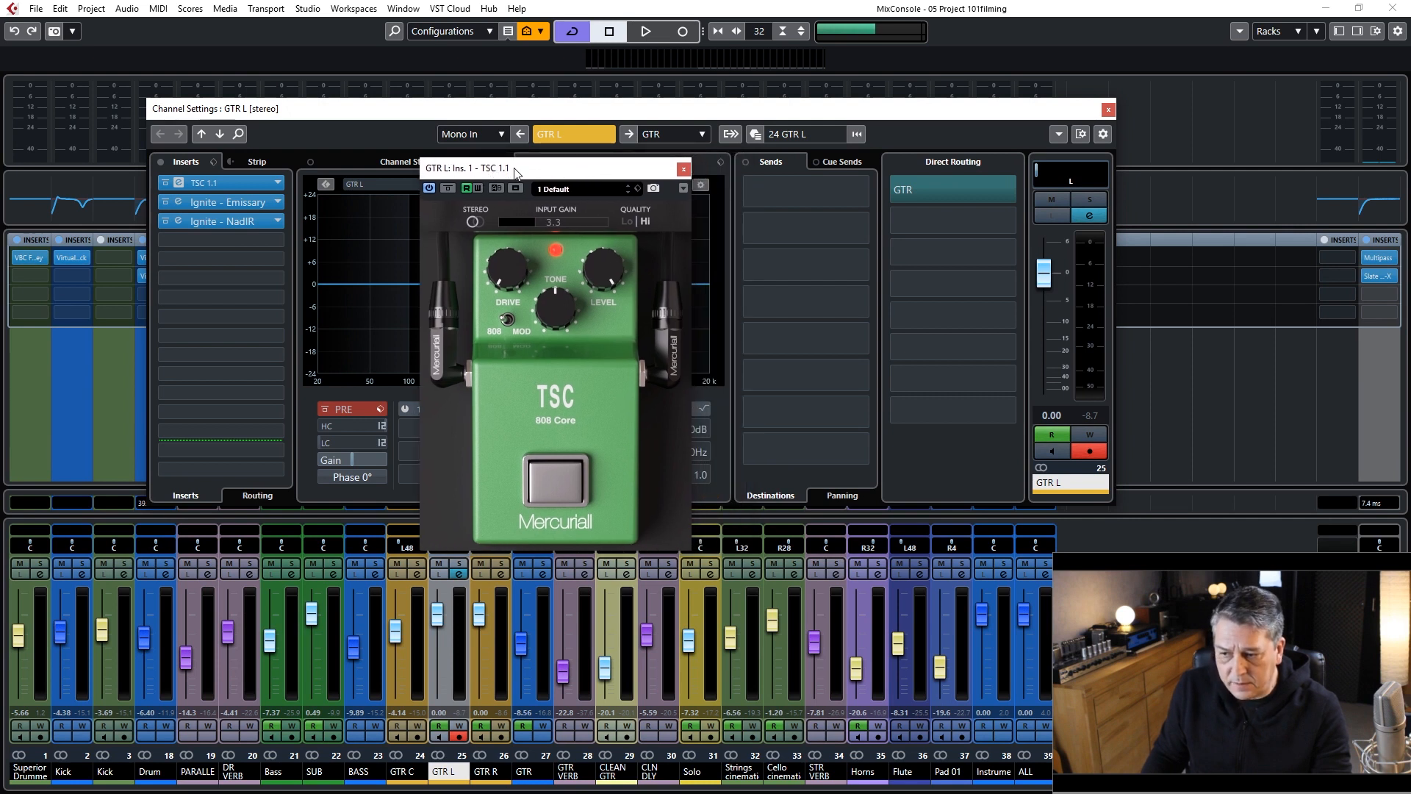
pyautogui.moveTo(519, 171); pyautogui.dragTo(522, 171)
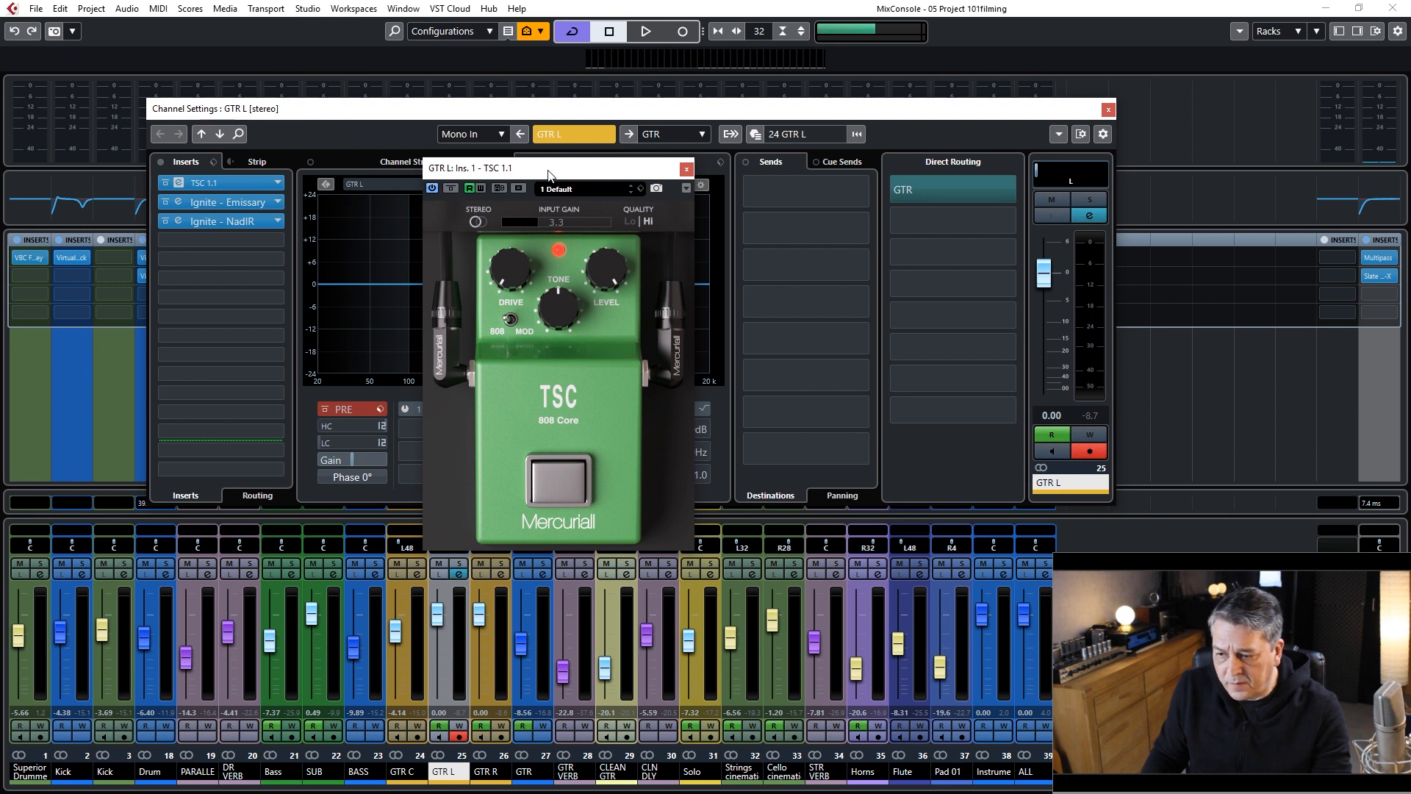
pyautogui.click(685, 170)
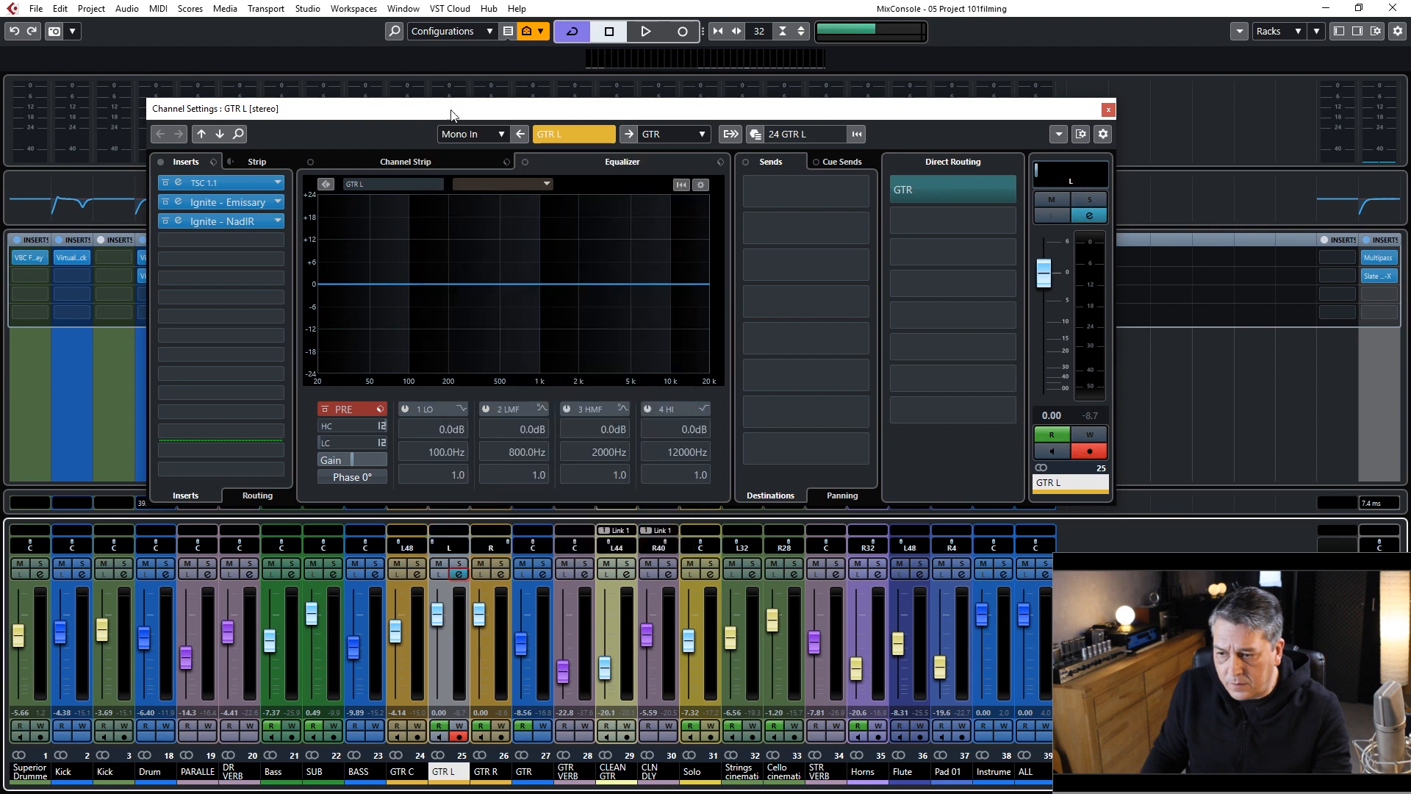
pyautogui.click(221, 182)
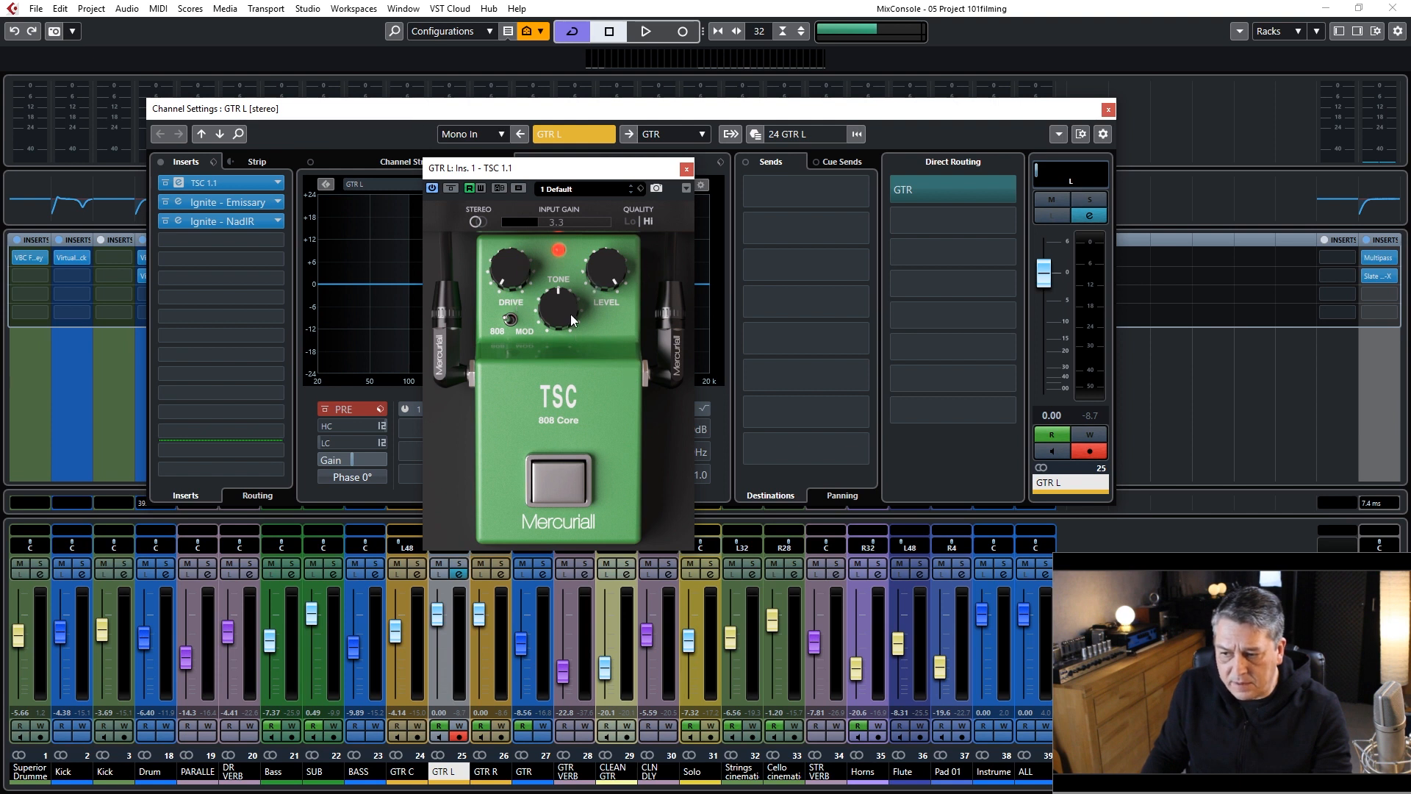
pyautogui.click(687, 172)
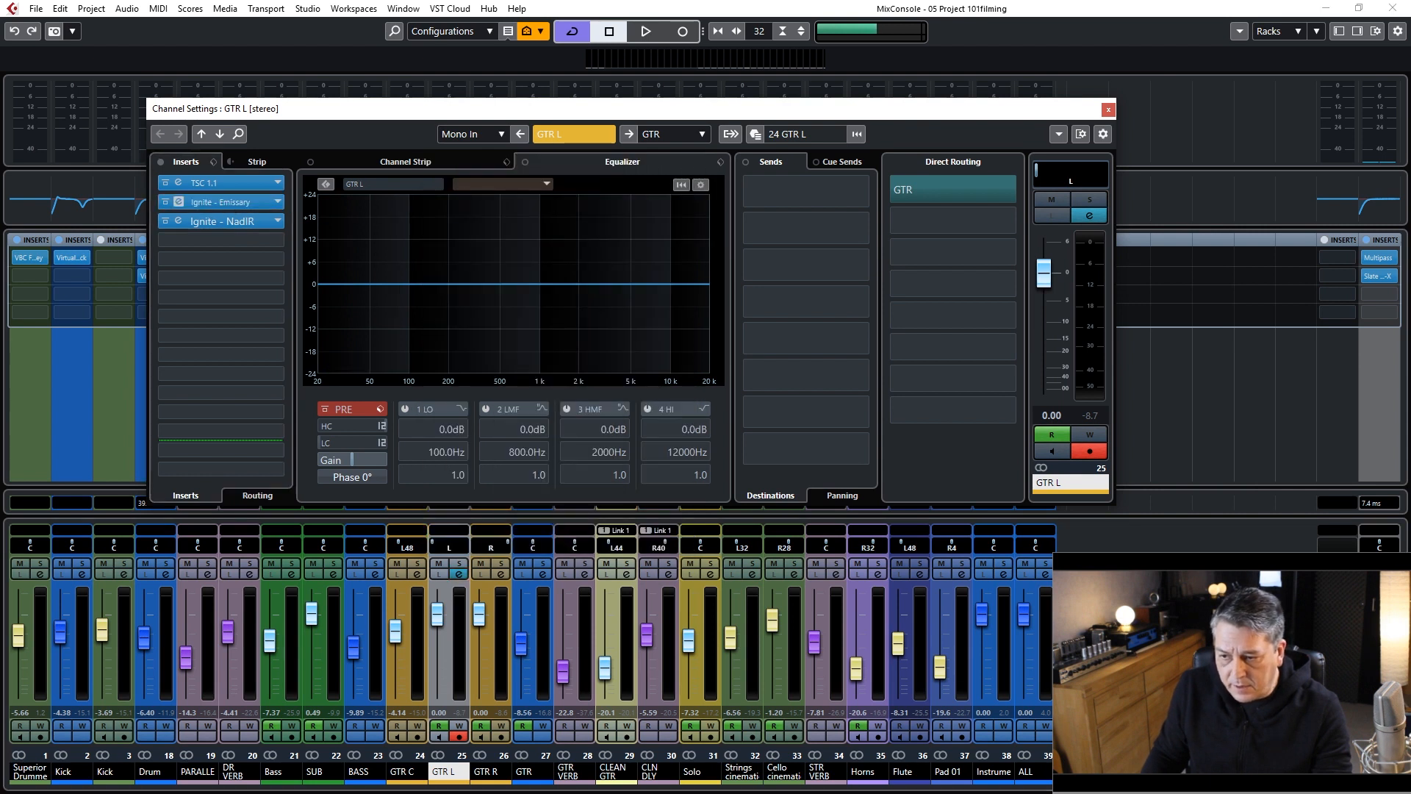
# Step: Examine the lead channel settings of the Ignite Emissary amp on GTR L's second insert, then close the plug-in
pyautogui.moveTo(844, 112); pyautogui.dragTo(934, 140)
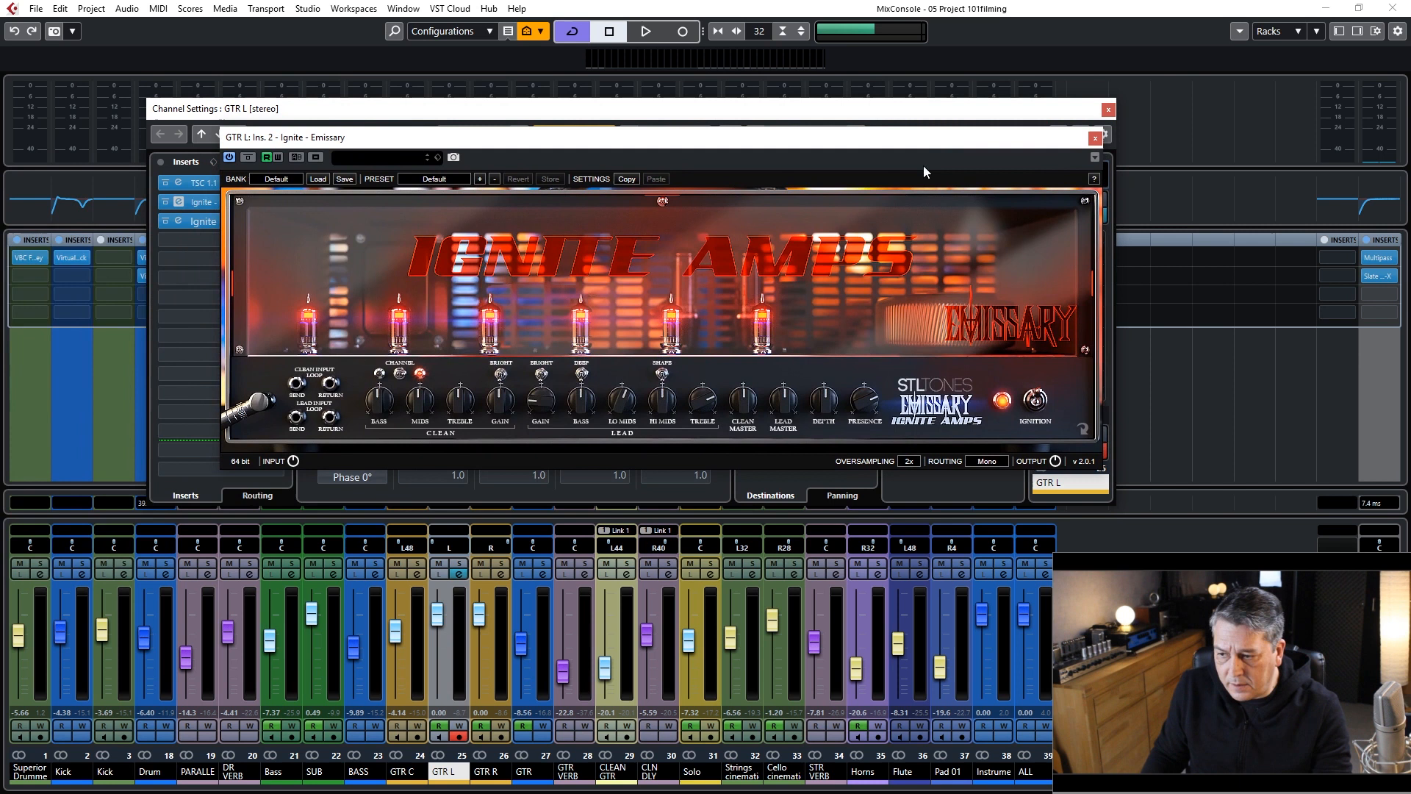
pyautogui.moveTo(537, 143); pyautogui.dragTo(511, 196)
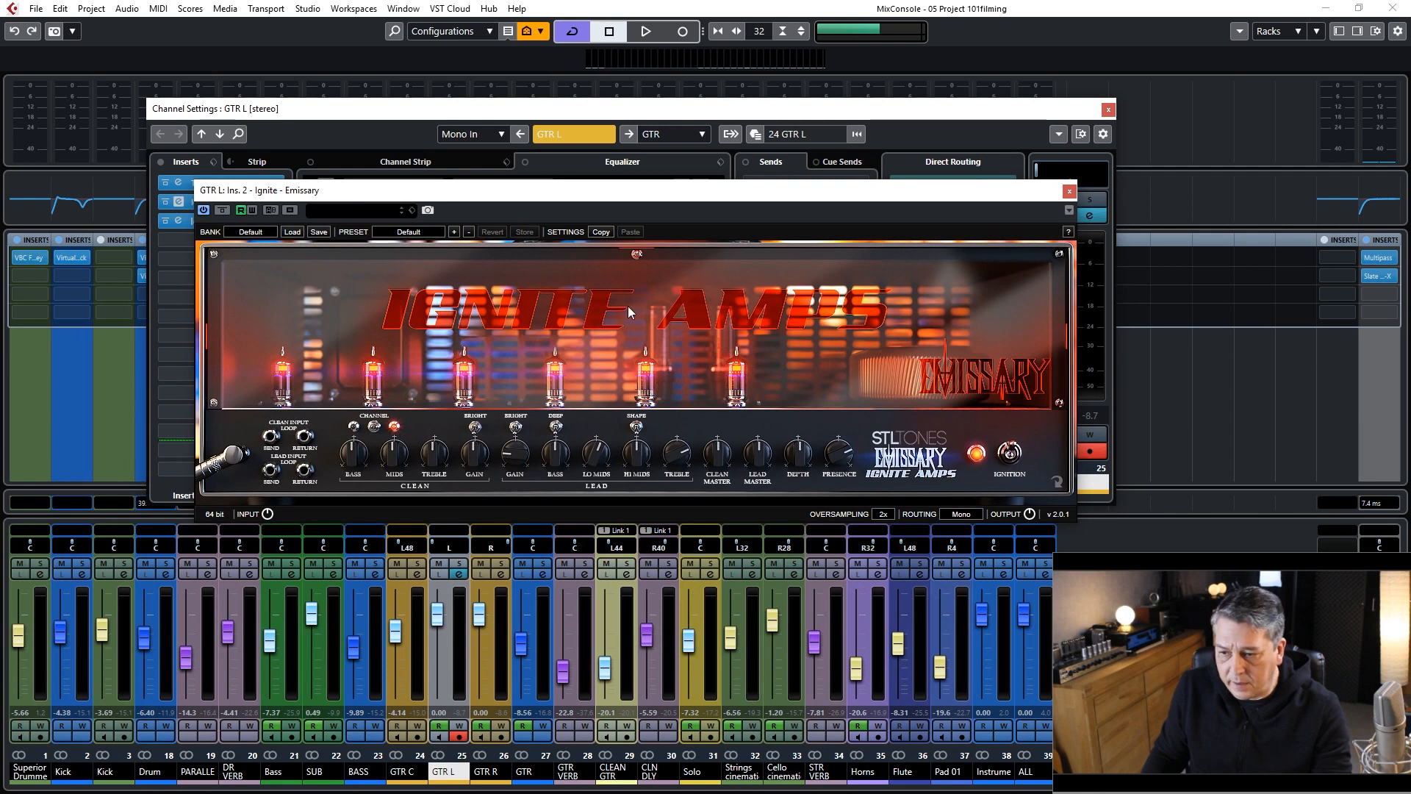
pyautogui.moveTo(674, 213); pyautogui.dragTo(647, 175)
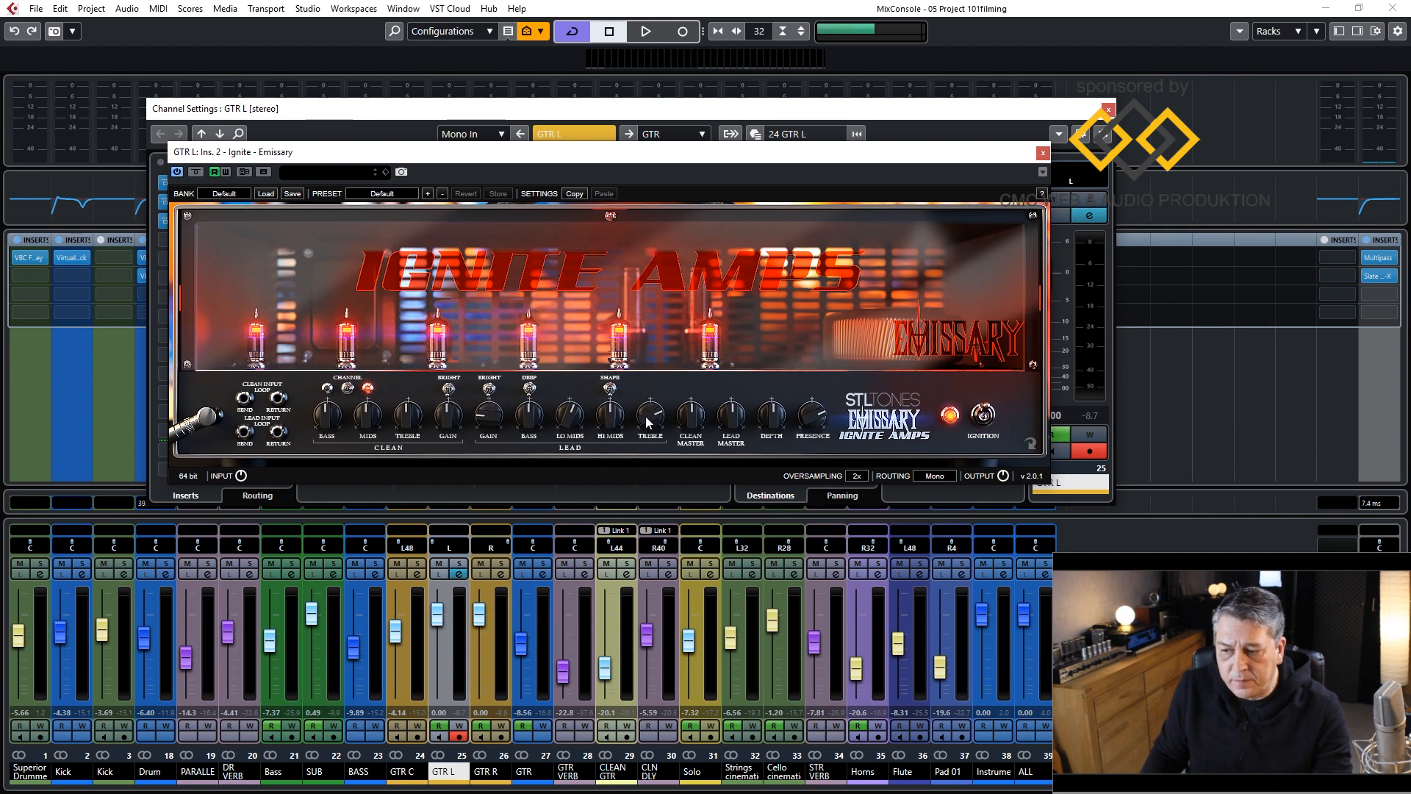
pyautogui.moveTo(646, 412); pyautogui.dragTo(646, 416)
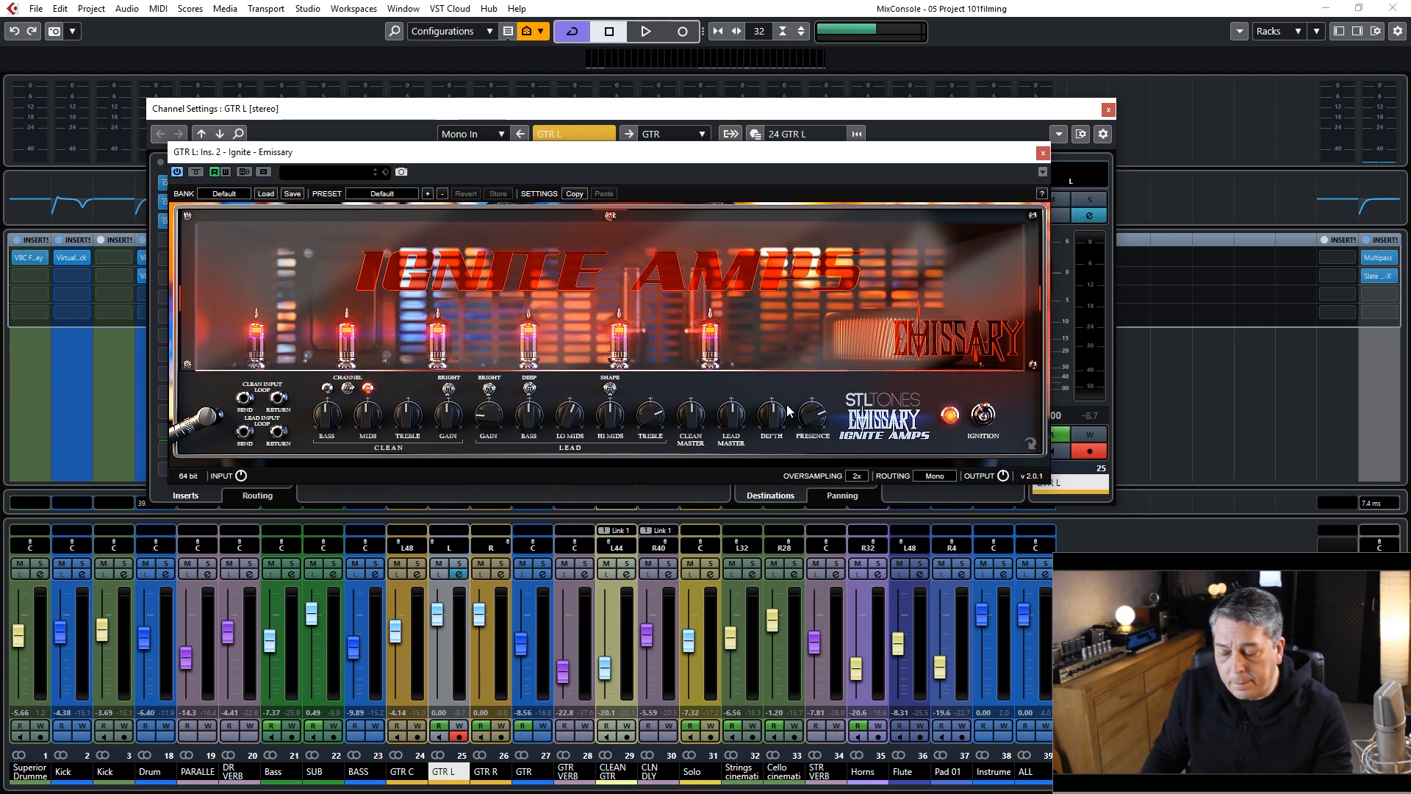
pyautogui.click(1042, 152)
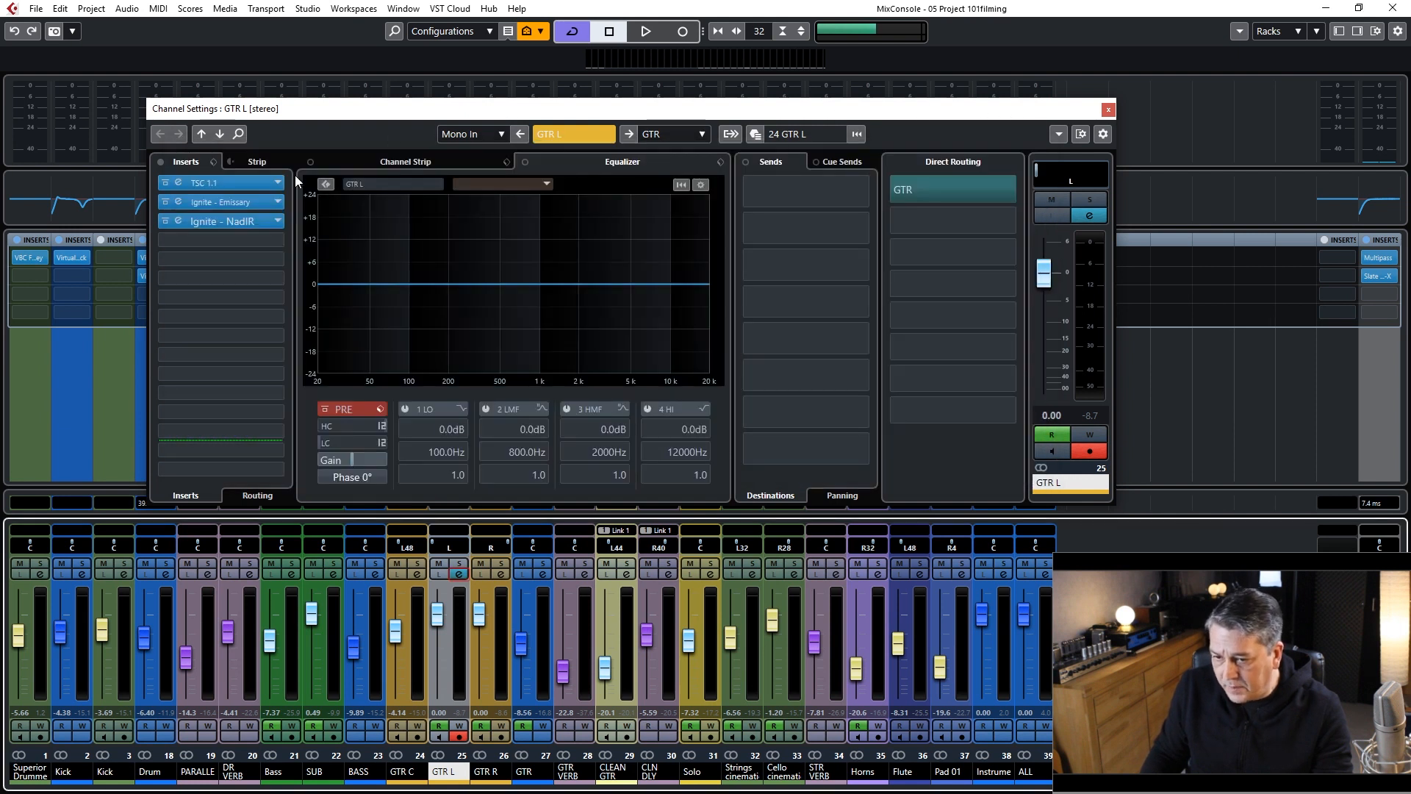
# Step: Examine the cabinet impulse responses and filter settings of the Ignite NadIR on GTR L's third insert, then close the plug-in
pyautogui.click(224, 222)
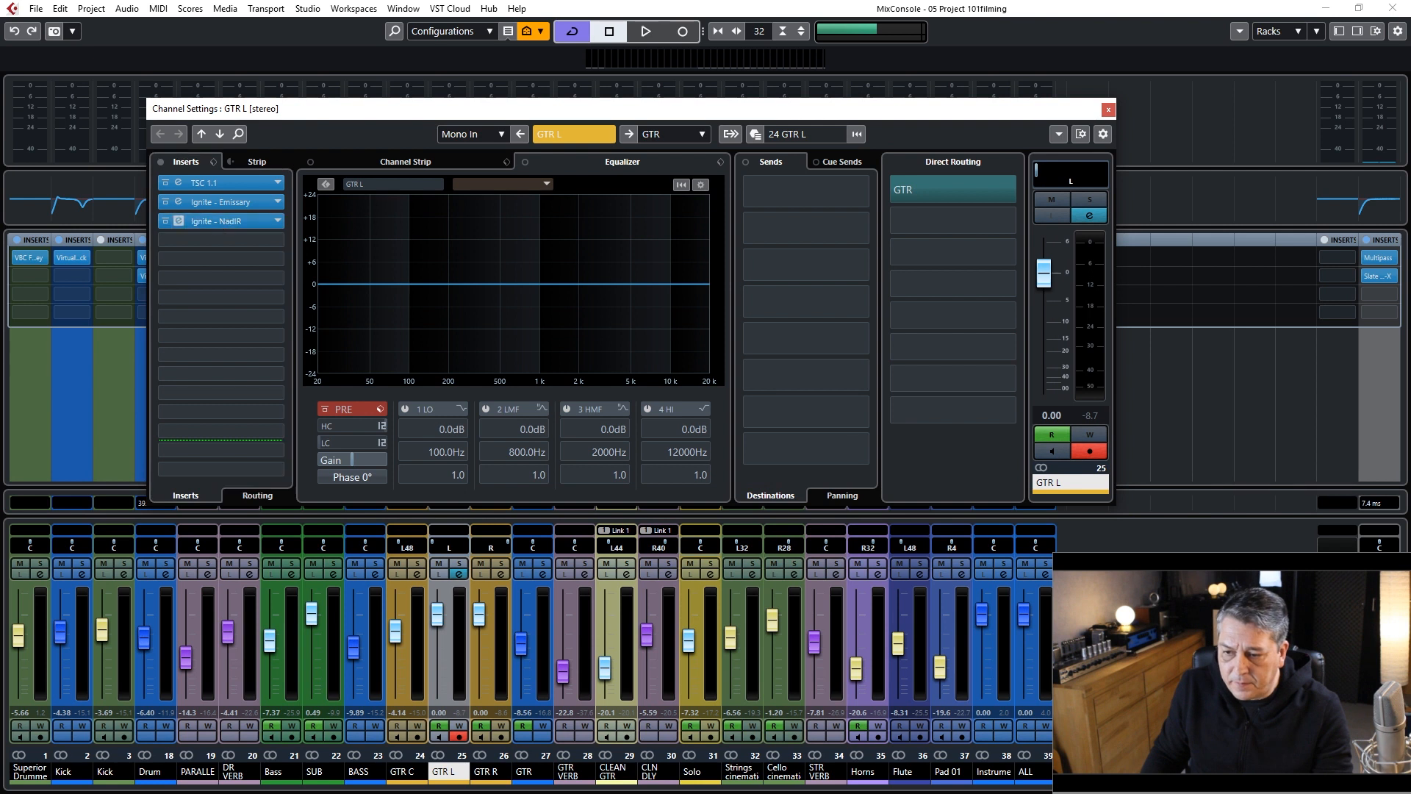
pyautogui.moveTo(326, 295); pyautogui.dragTo(661, 179)
pyautogui.moveTo(500, 173); pyautogui.dragTo(496, 162)
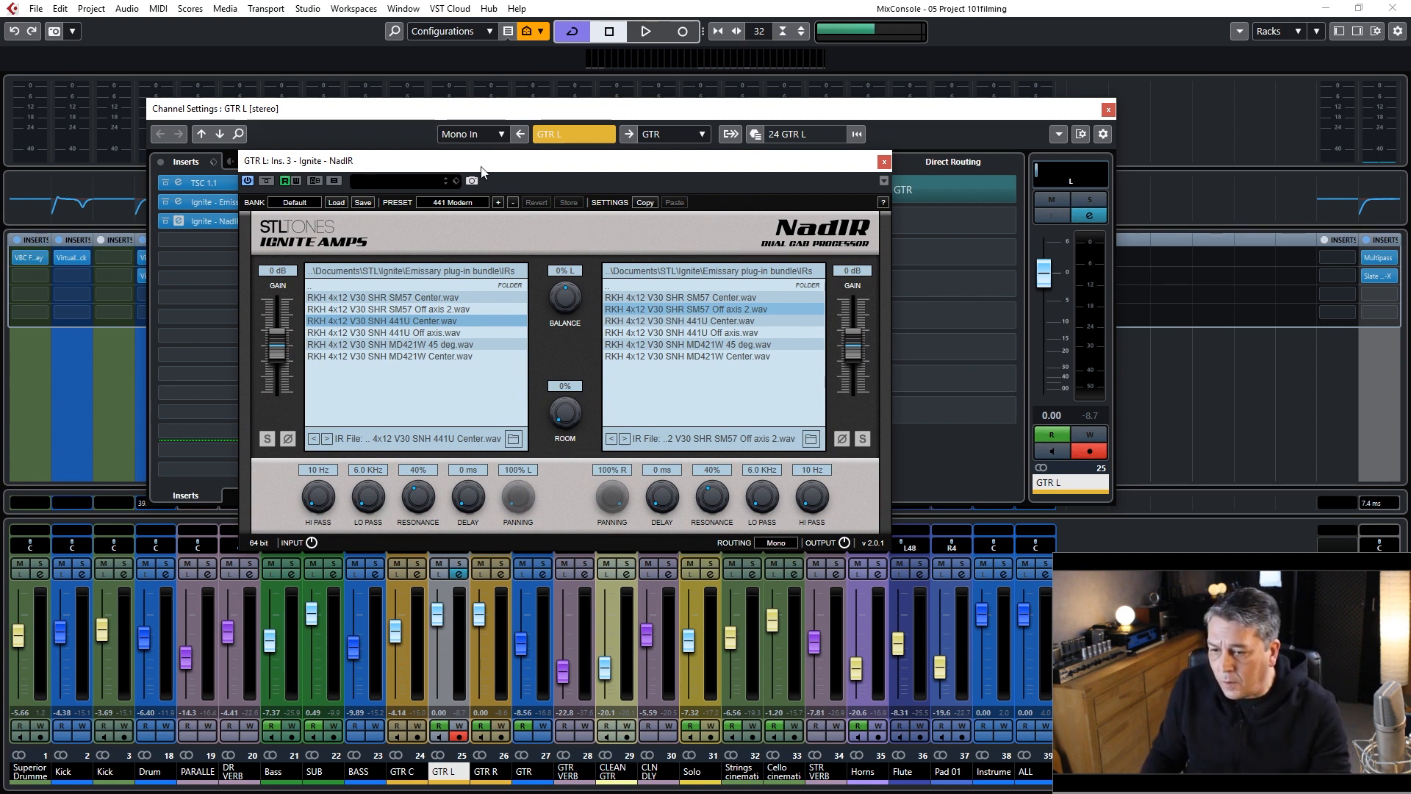
pyautogui.moveTo(460, 156); pyautogui.dragTo(458, 140)
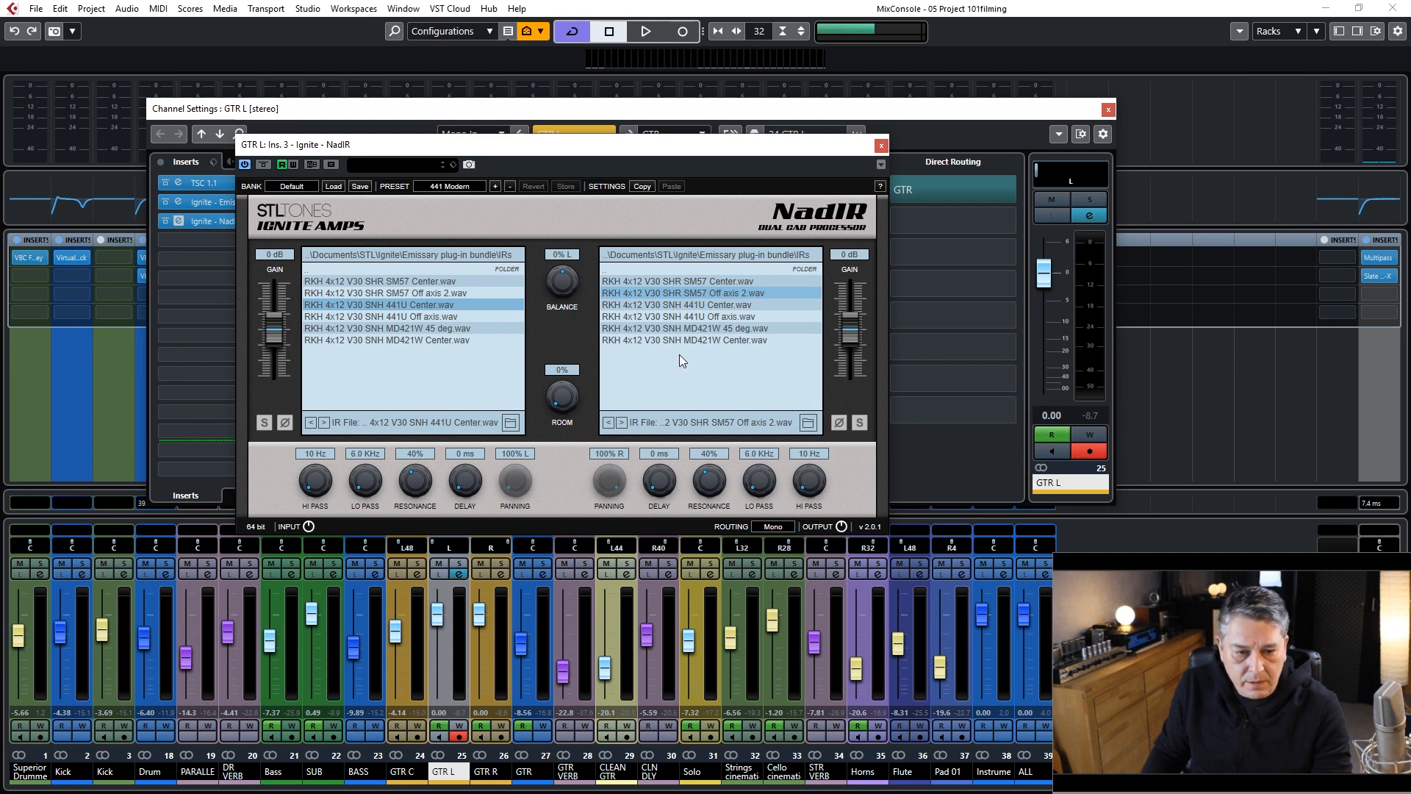
pyautogui.click(883, 146)
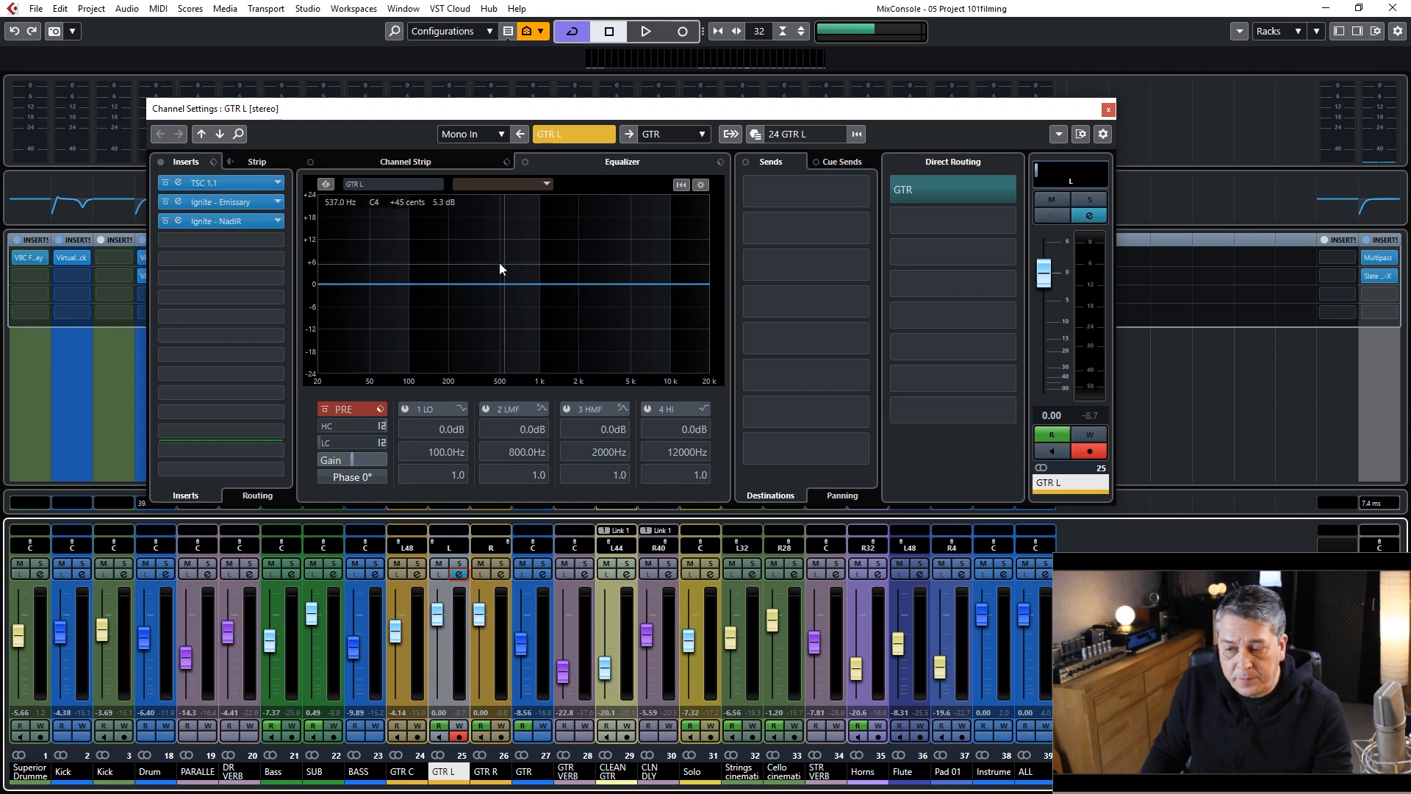
# Step: Replace GTR L's channel settings with those of GTR R and check the TSC 1.1 pedal on its first insert, then close the plug-in
pyautogui.click(1110, 111)
pyautogui.click(501, 573)
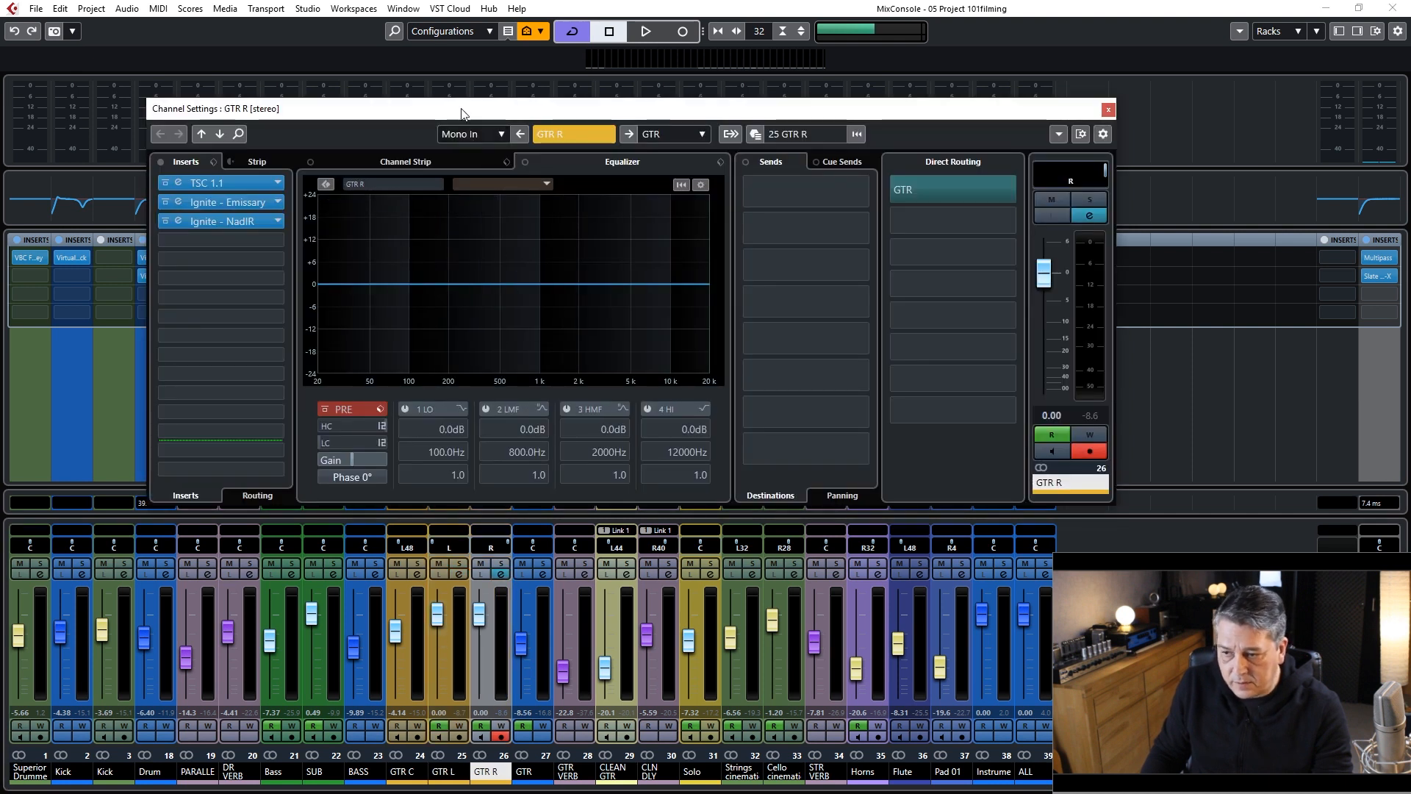
pyautogui.moveTo(463, 113); pyautogui.dragTo(515, 161)
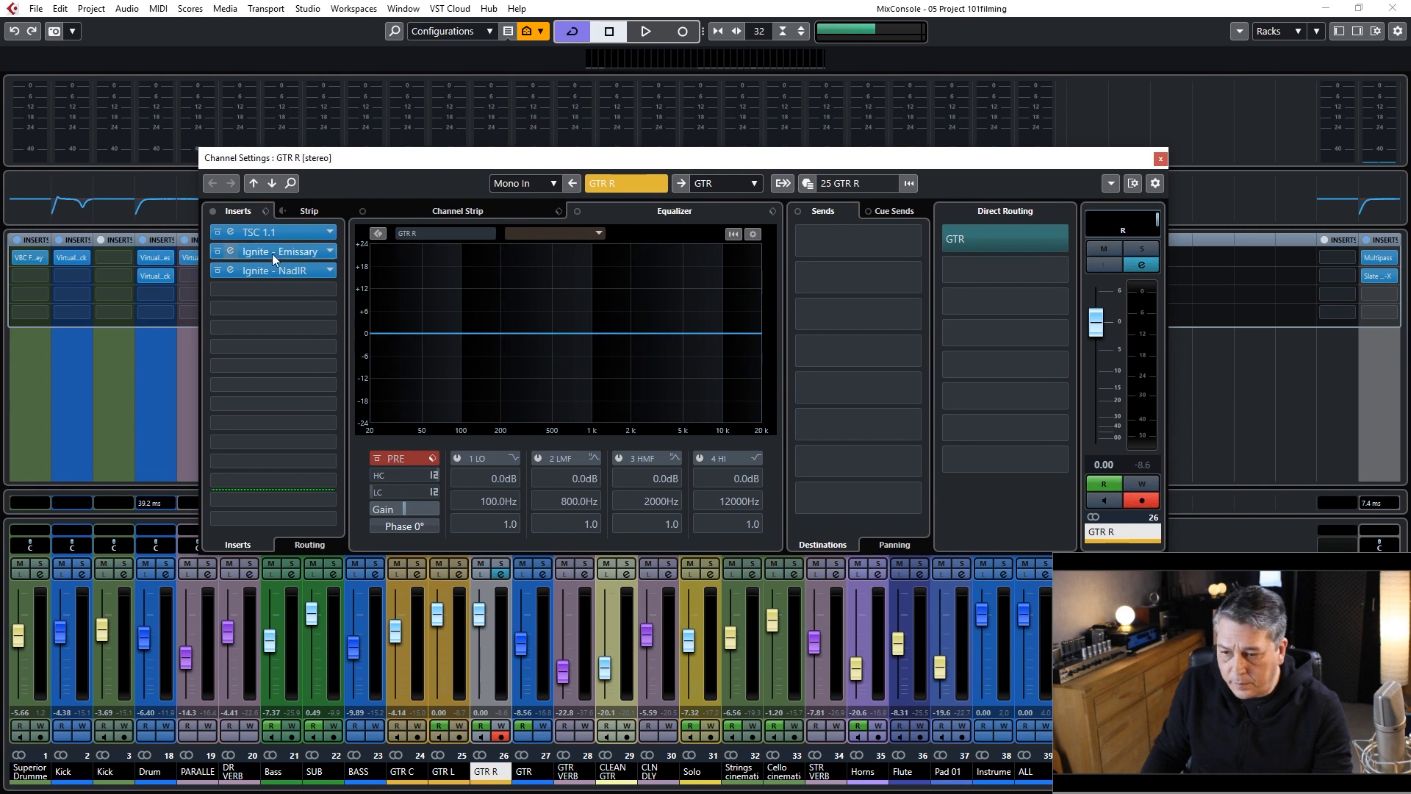
pyautogui.click(255, 234)
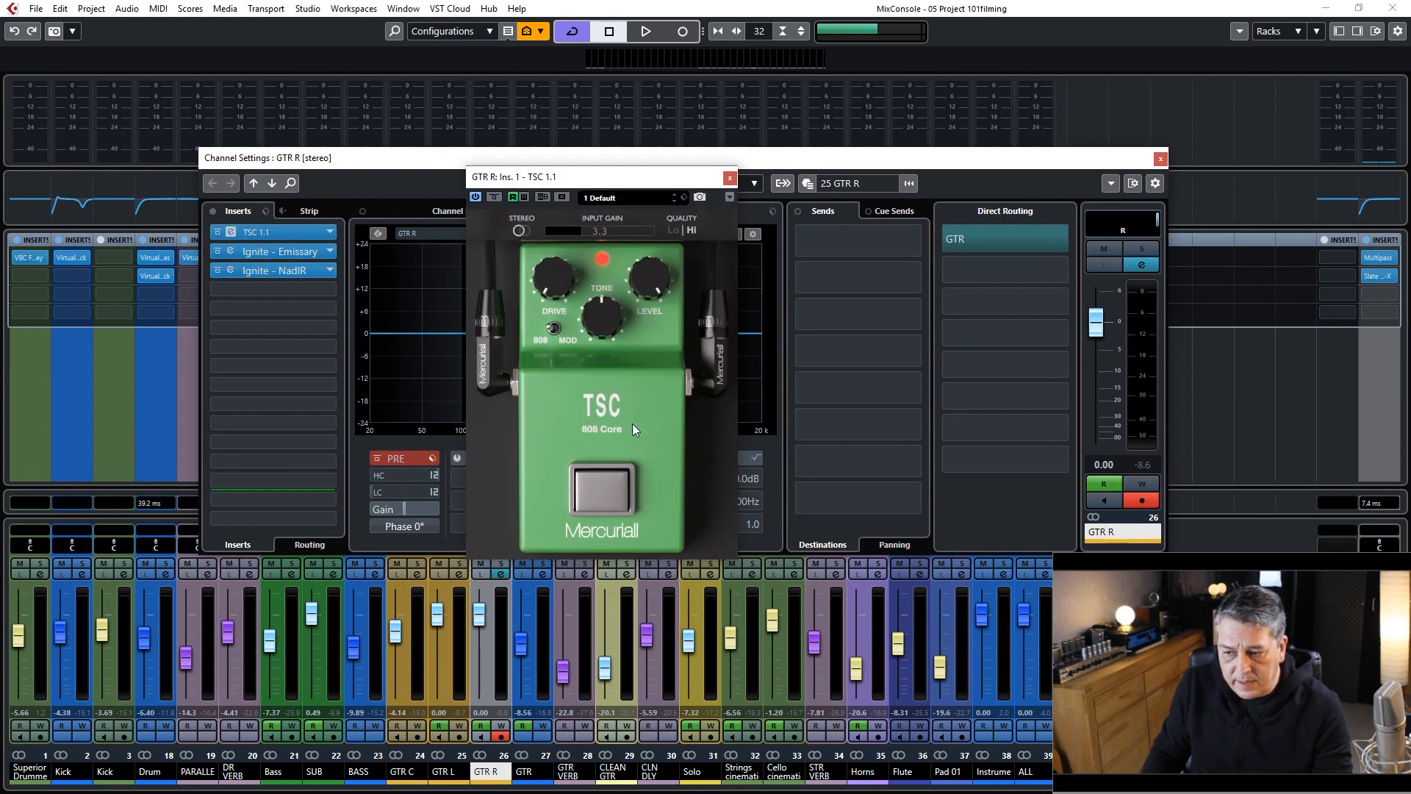
pyautogui.click(730, 178)
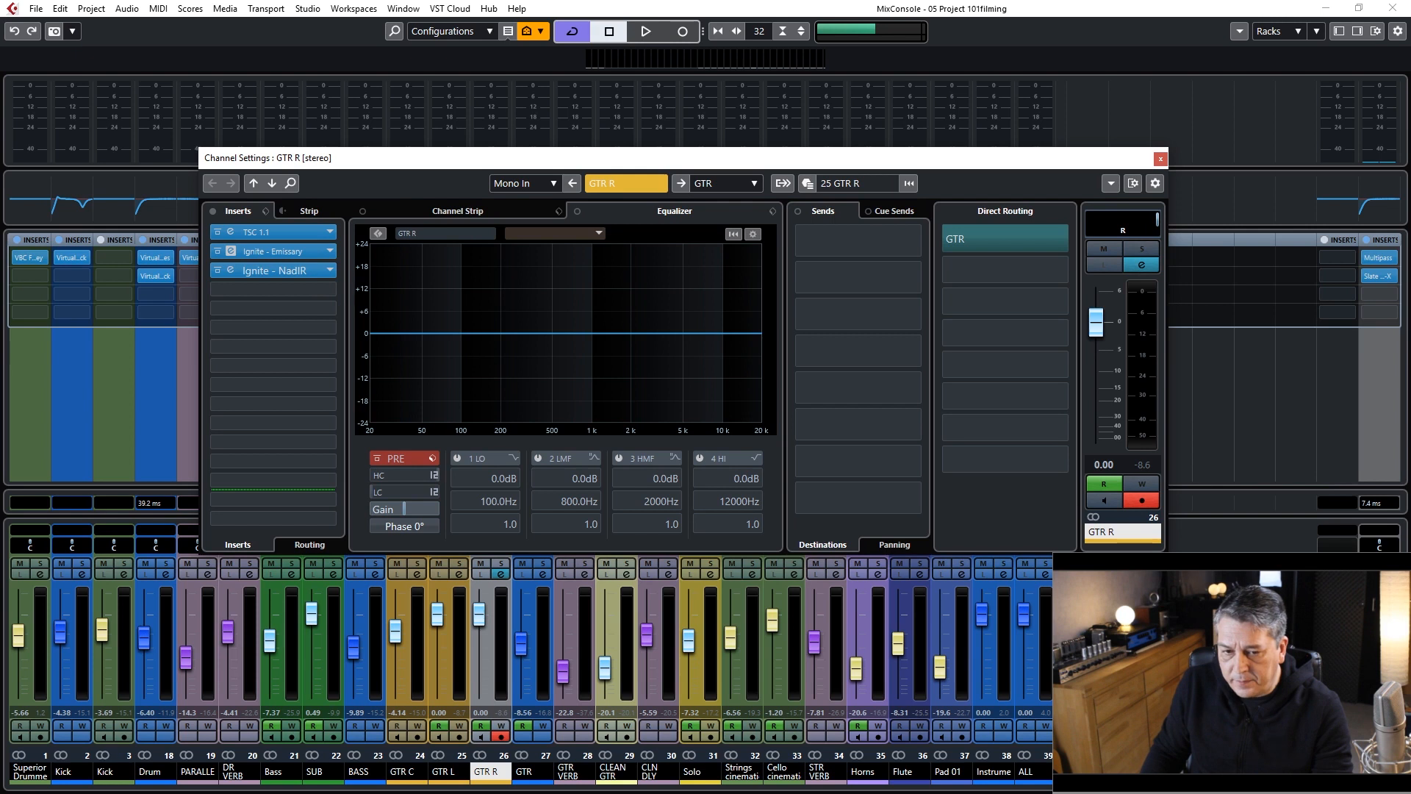
# Step: Turn down the lead channel's Treble on the Ignite Emissary amp in GTR R's second insert, then close the plug-in
pyautogui.moveTo(929, 160); pyautogui.dragTo(964, 191)
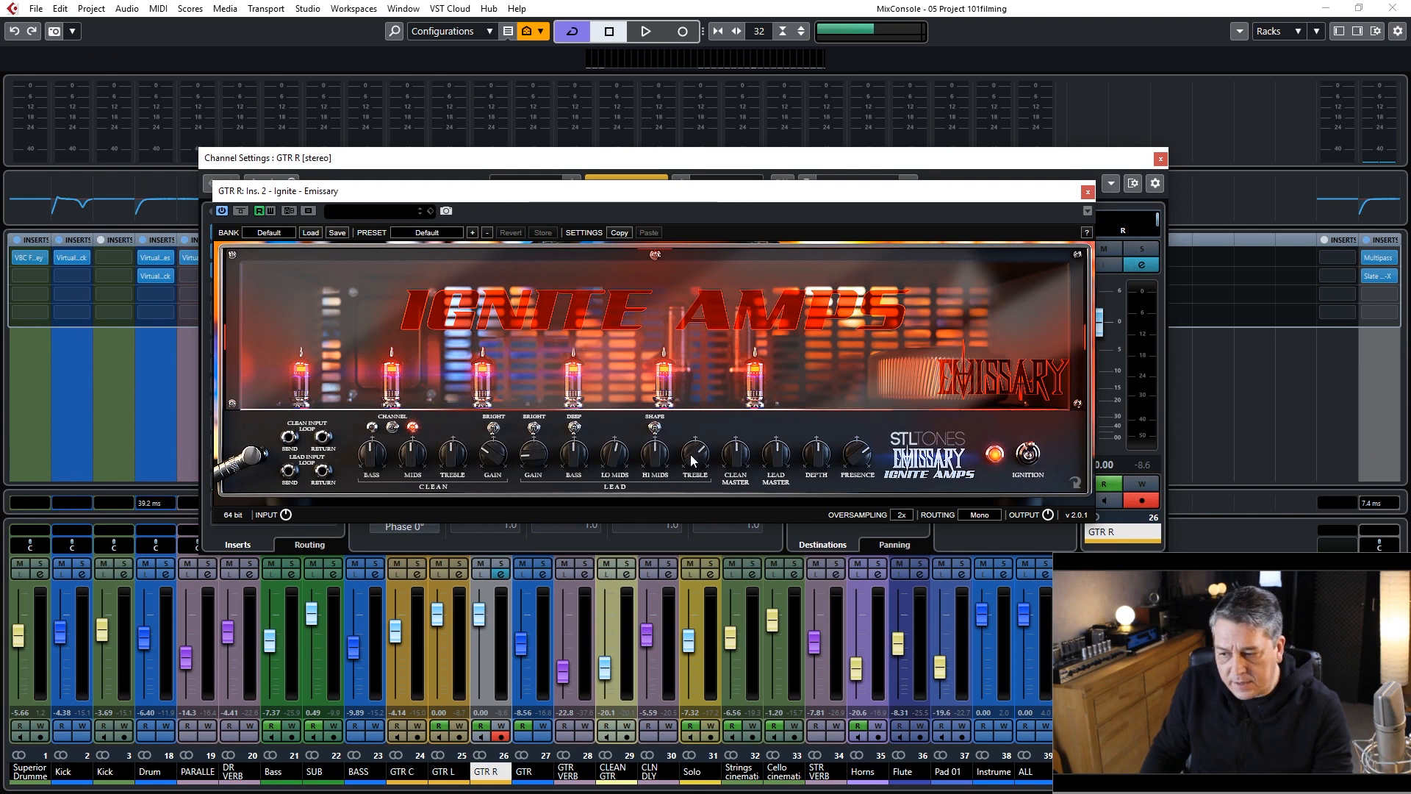
pyautogui.moveTo(687, 460); pyautogui.dragTo(691, 468)
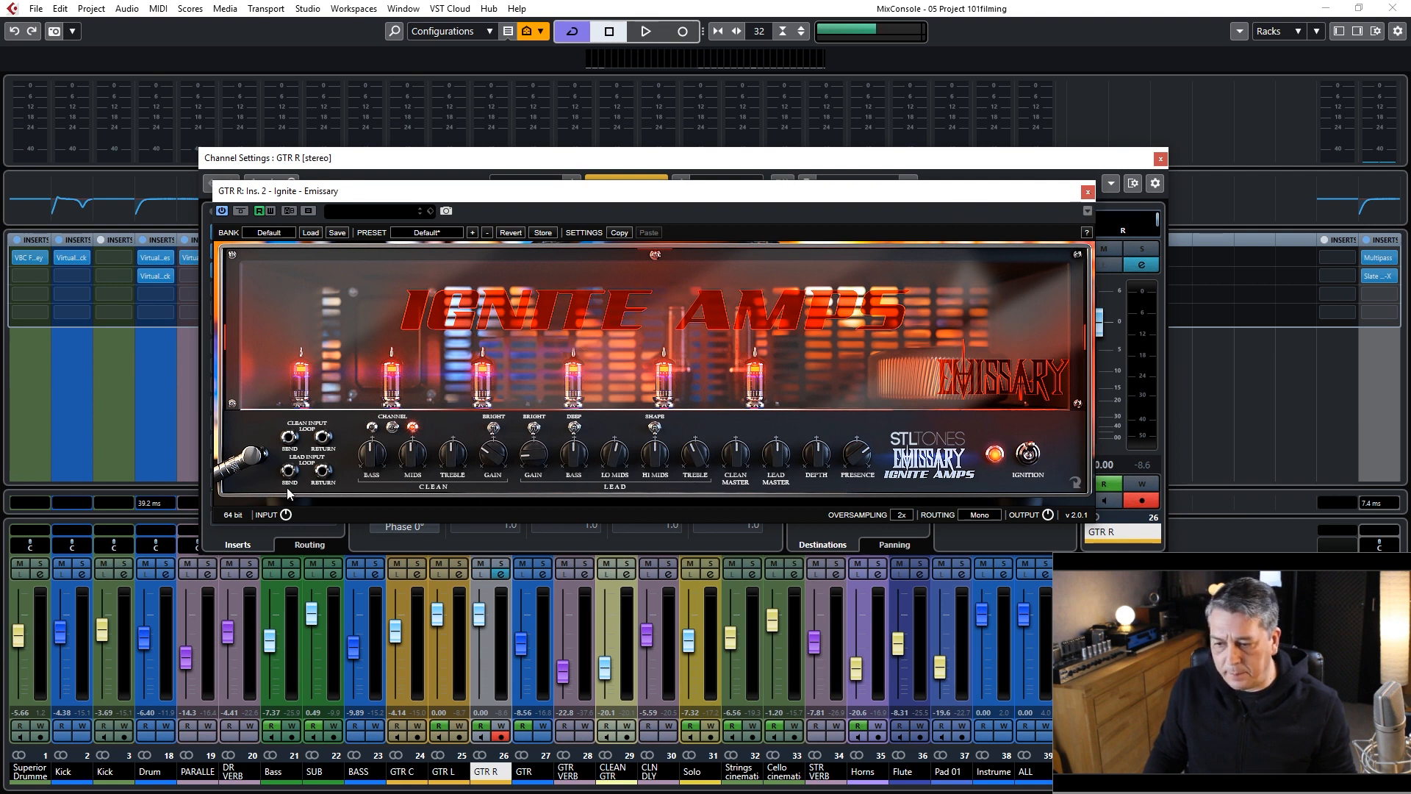
pyautogui.click(1087, 192)
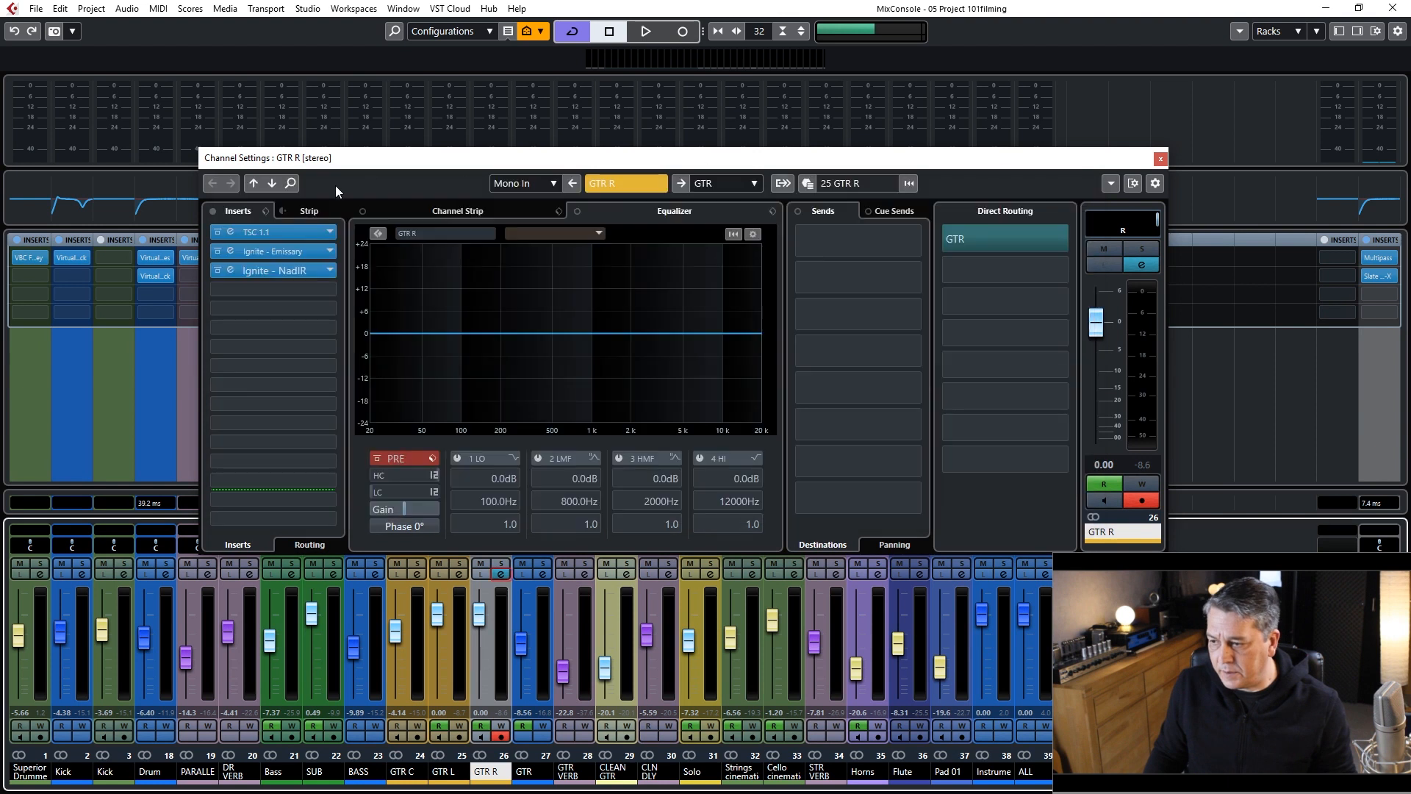
# Step: Examine the cabinet impulse responses in the Ignite NadIR on GTR R's third insert, then close the plug-in and the channel settings
pyautogui.click(315, 271)
pyautogui.click(315, 271)
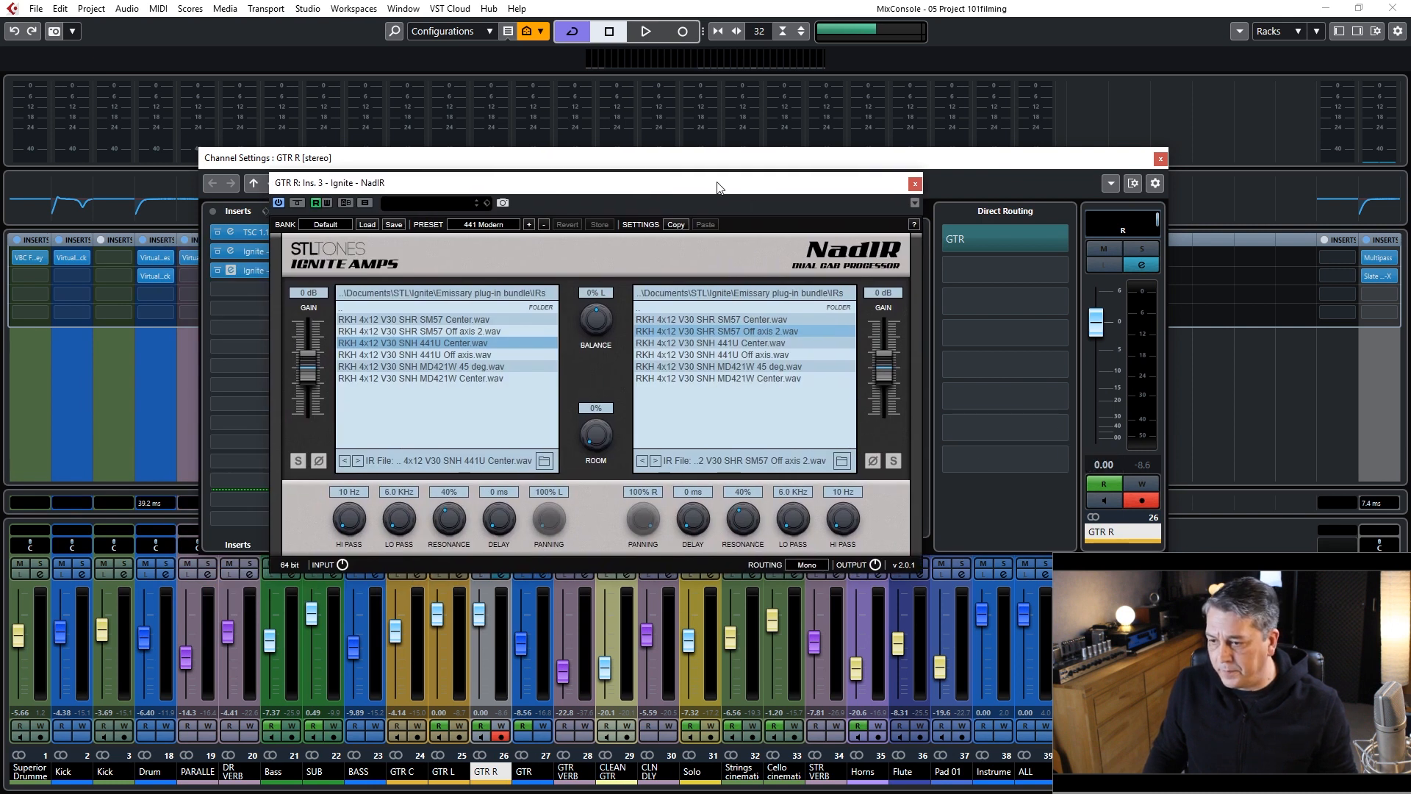
pyautogui.moveTo(717, 188); pyautogui.dragTo(773, 184)
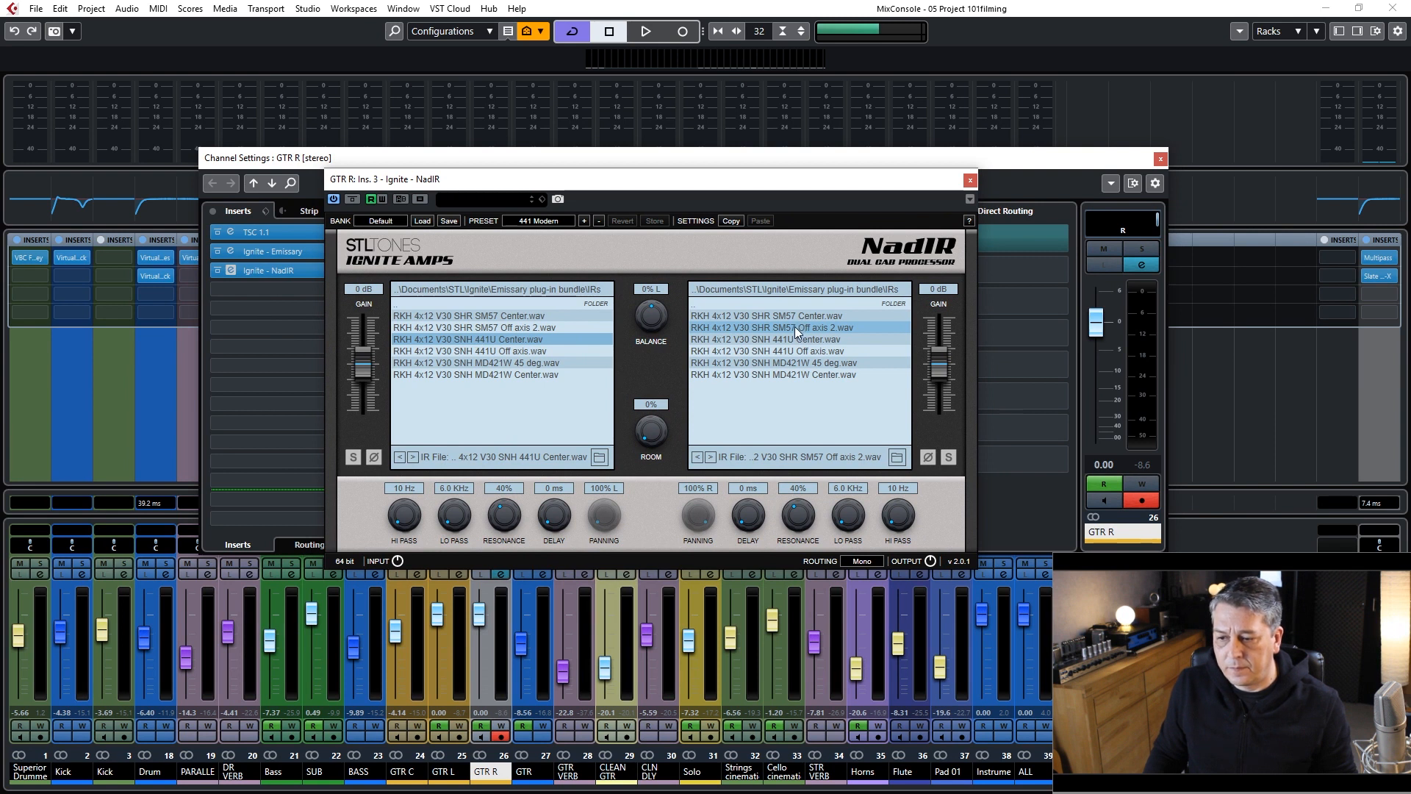
pyautogui.click(970, 181)
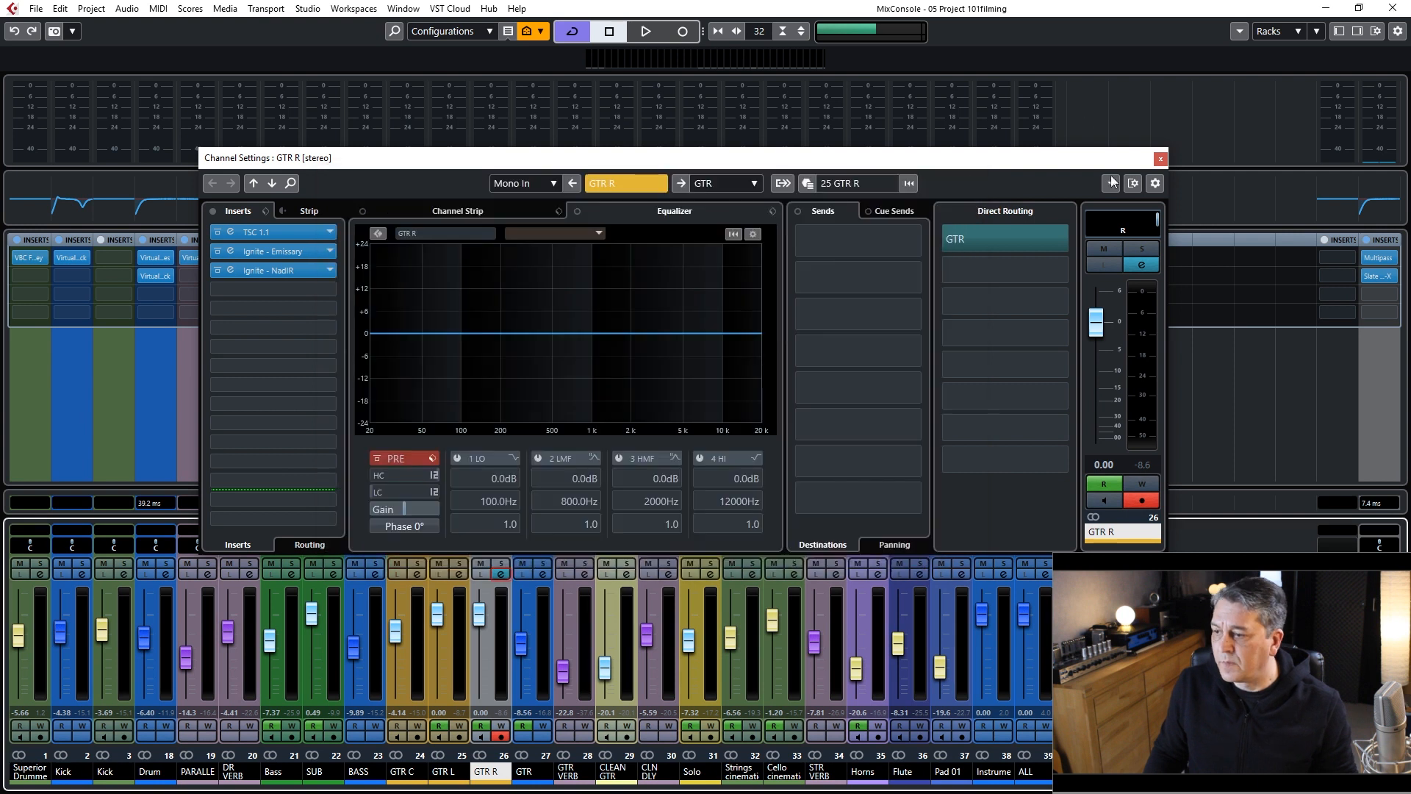
pyautogui.click(1161, 159)
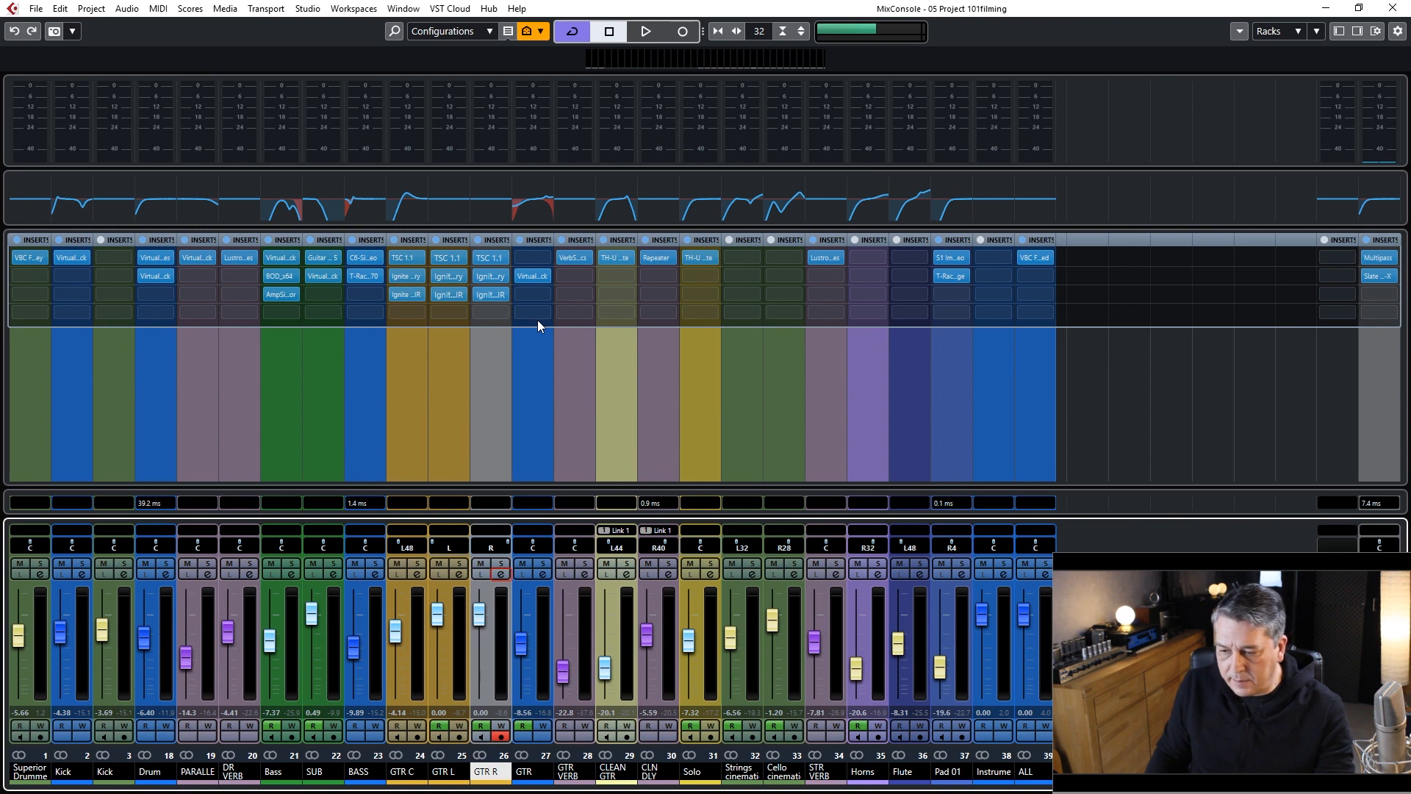
# Step: Open GTR C's channel settings from the MixConsole and check the TSC 1.1 pedal on its first insert, then close the plug-in
pyautogui.press('F3')
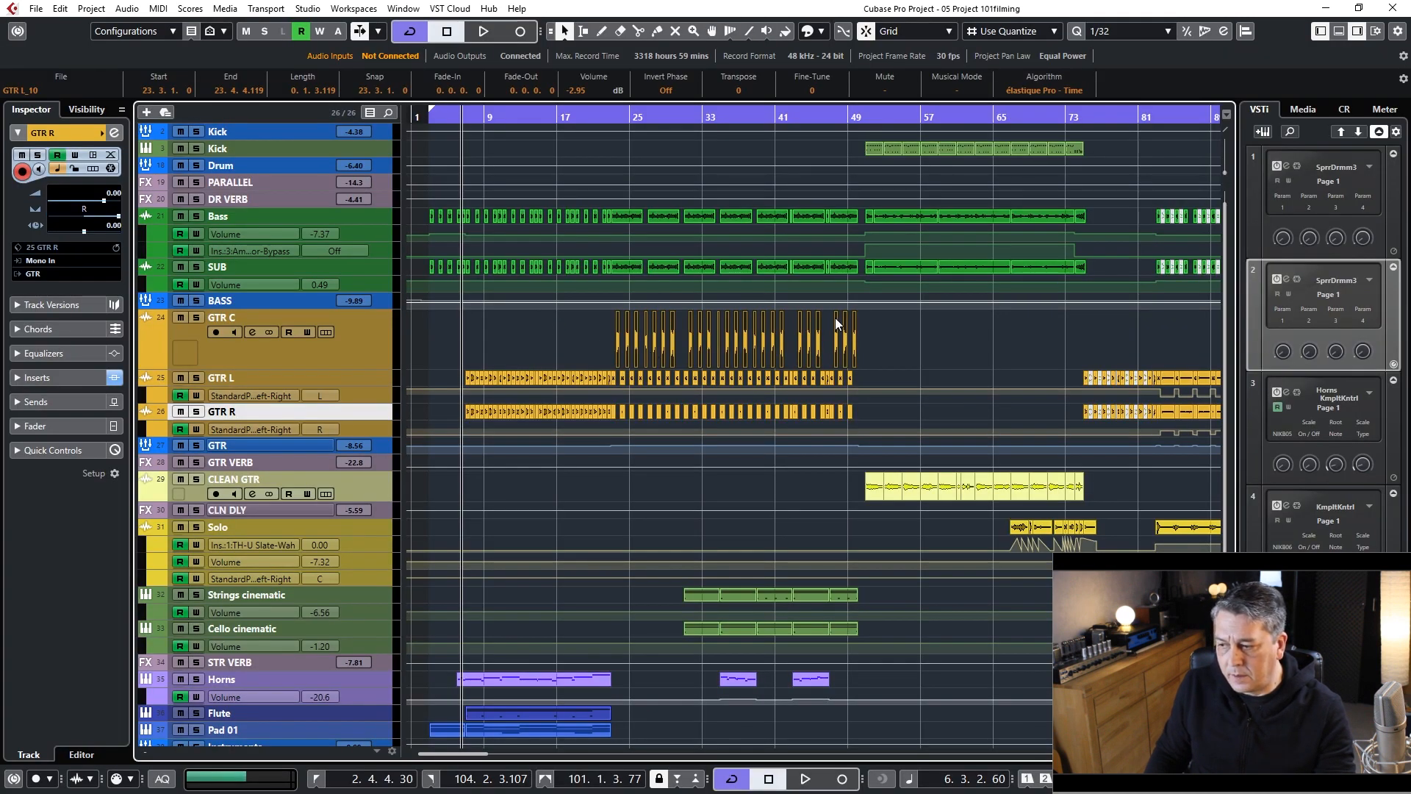
pyautogui.press('F3')
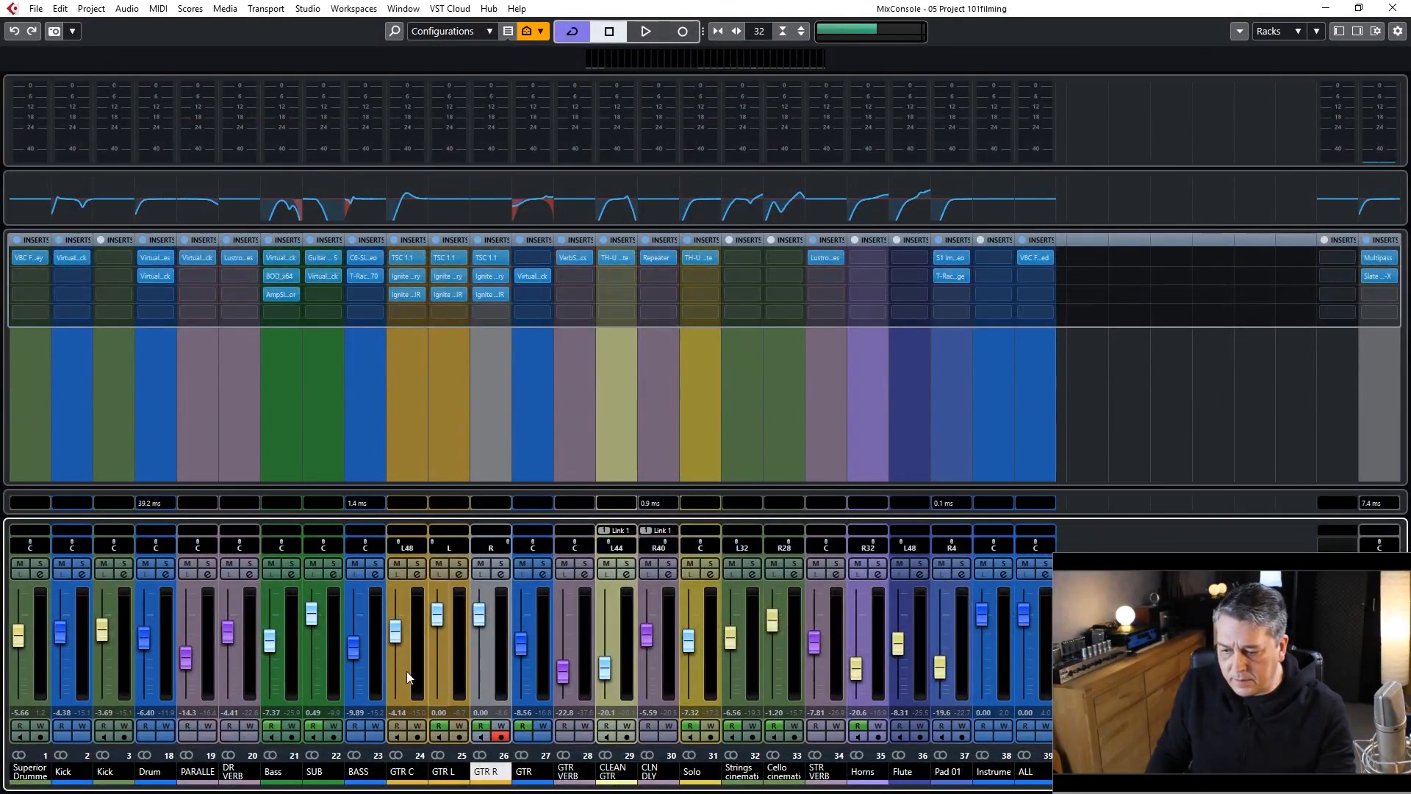
pyautogui.click(417, 573)
pyautogui.moveTo(537, 164); pyautogui.dragTo(559, 125)
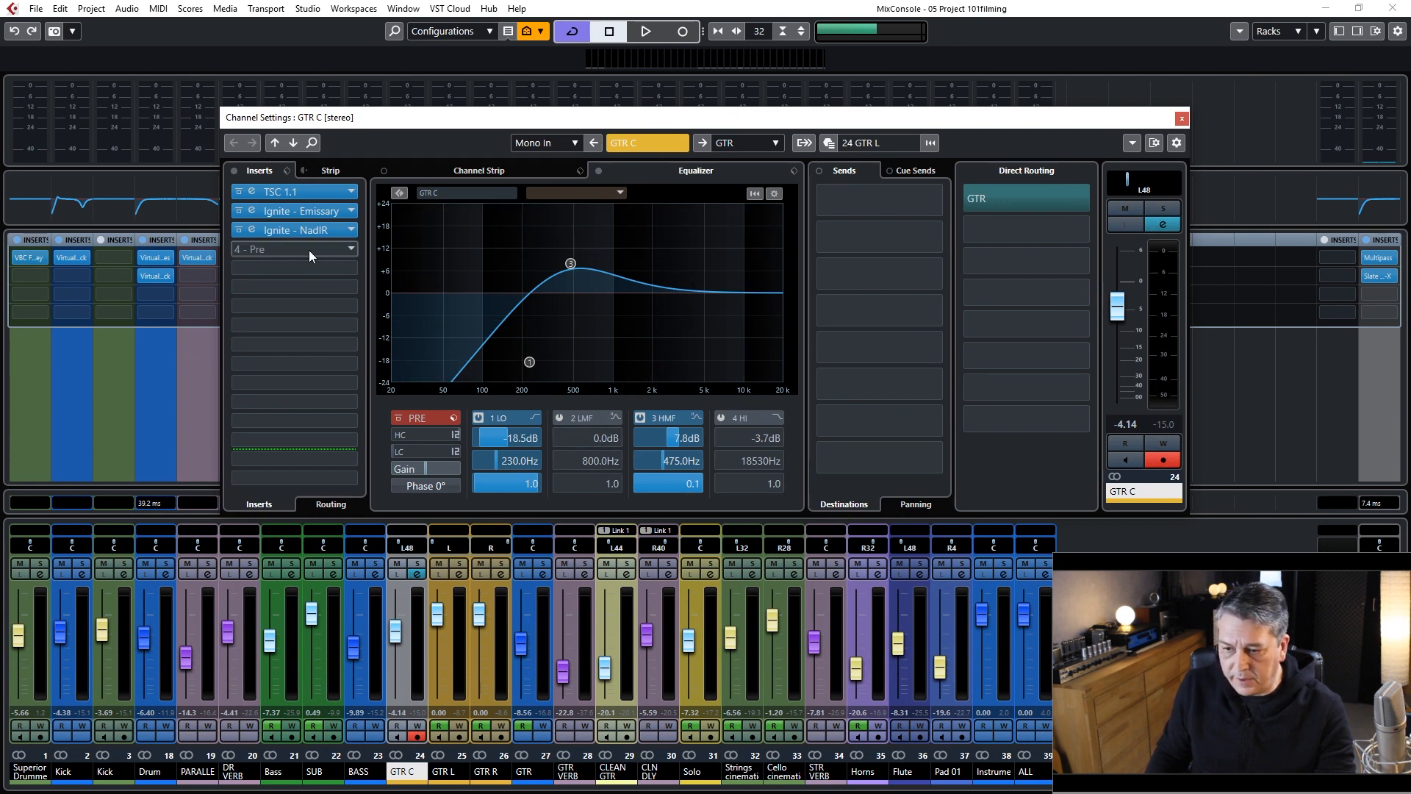
pyautogui.click(294, 191)
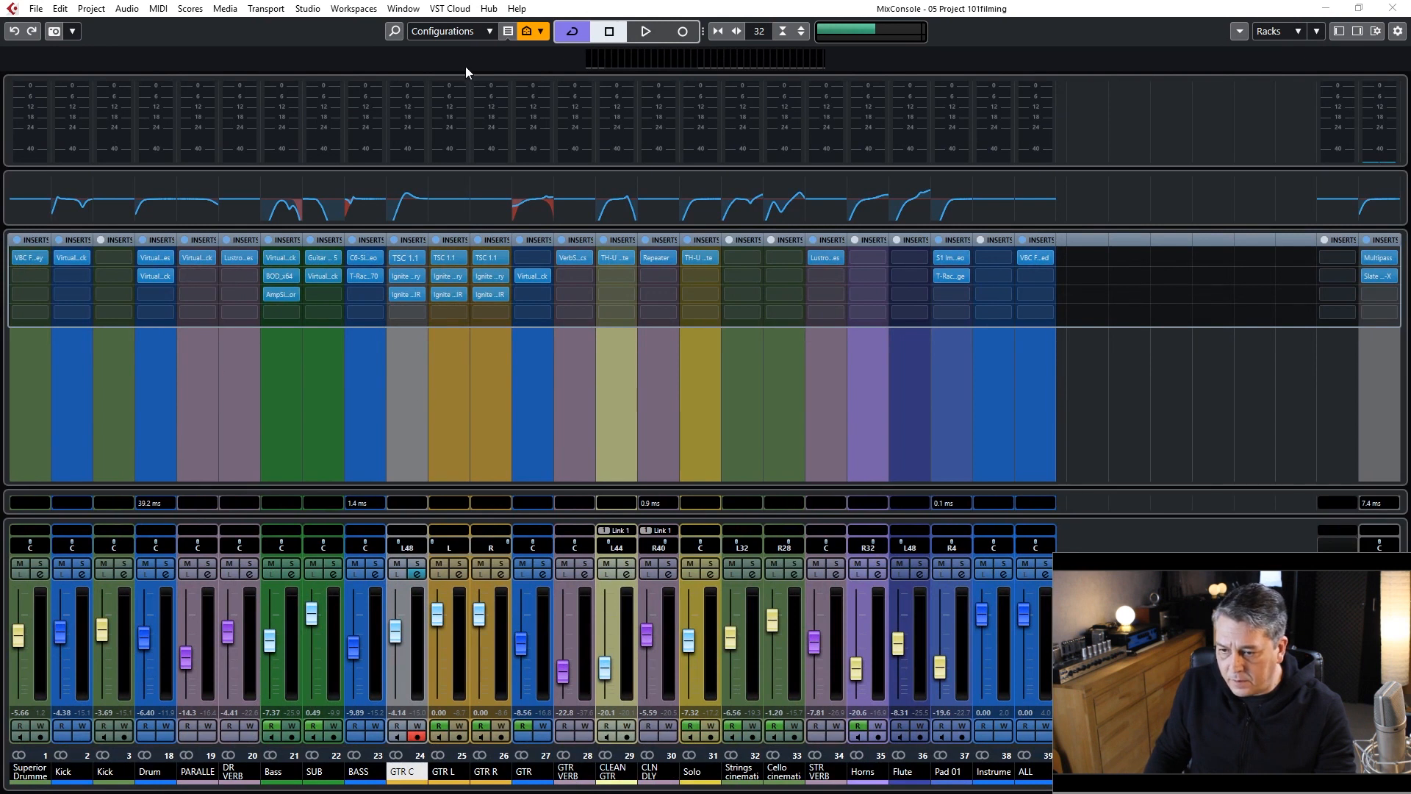
pyautogui.click(835, 5)
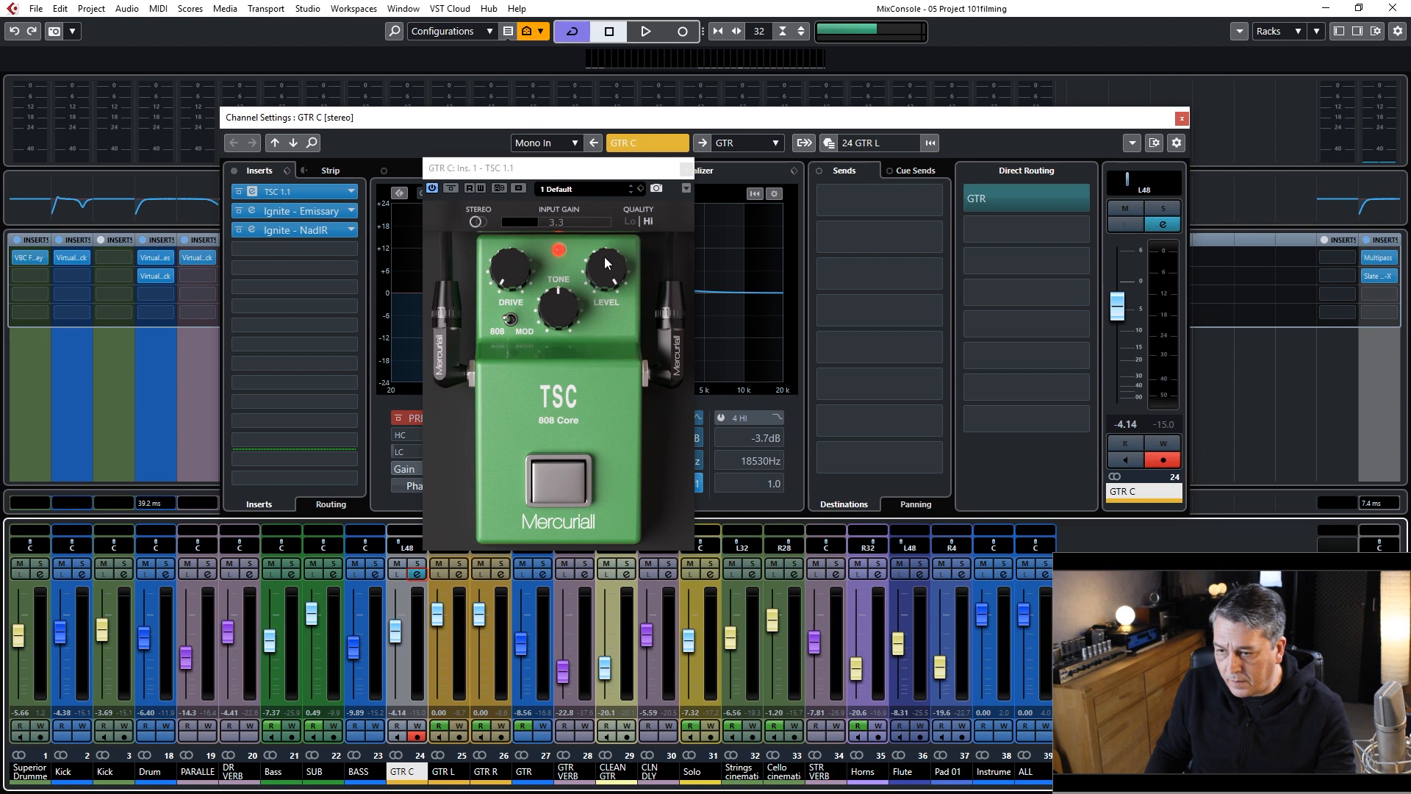
pyautogui.click(687, 173)
# Step: Examine the lead channel settings of the Ignite Emissary amp on GTR C's second insert, then close the plug-in
pyautogui.click(294, 211)
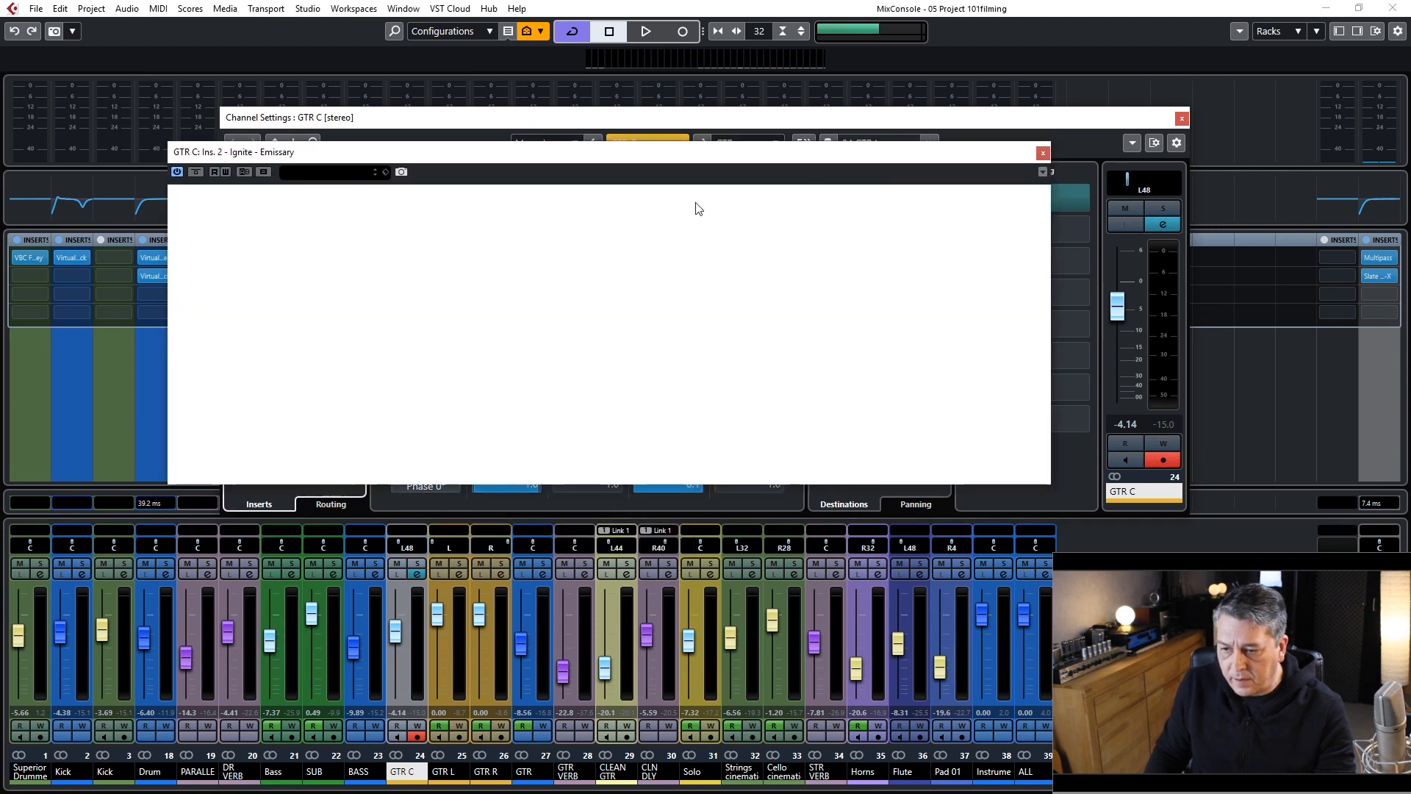
pyautogui.moveTo(583, 153); pyautogui.dragTo(590, 153)
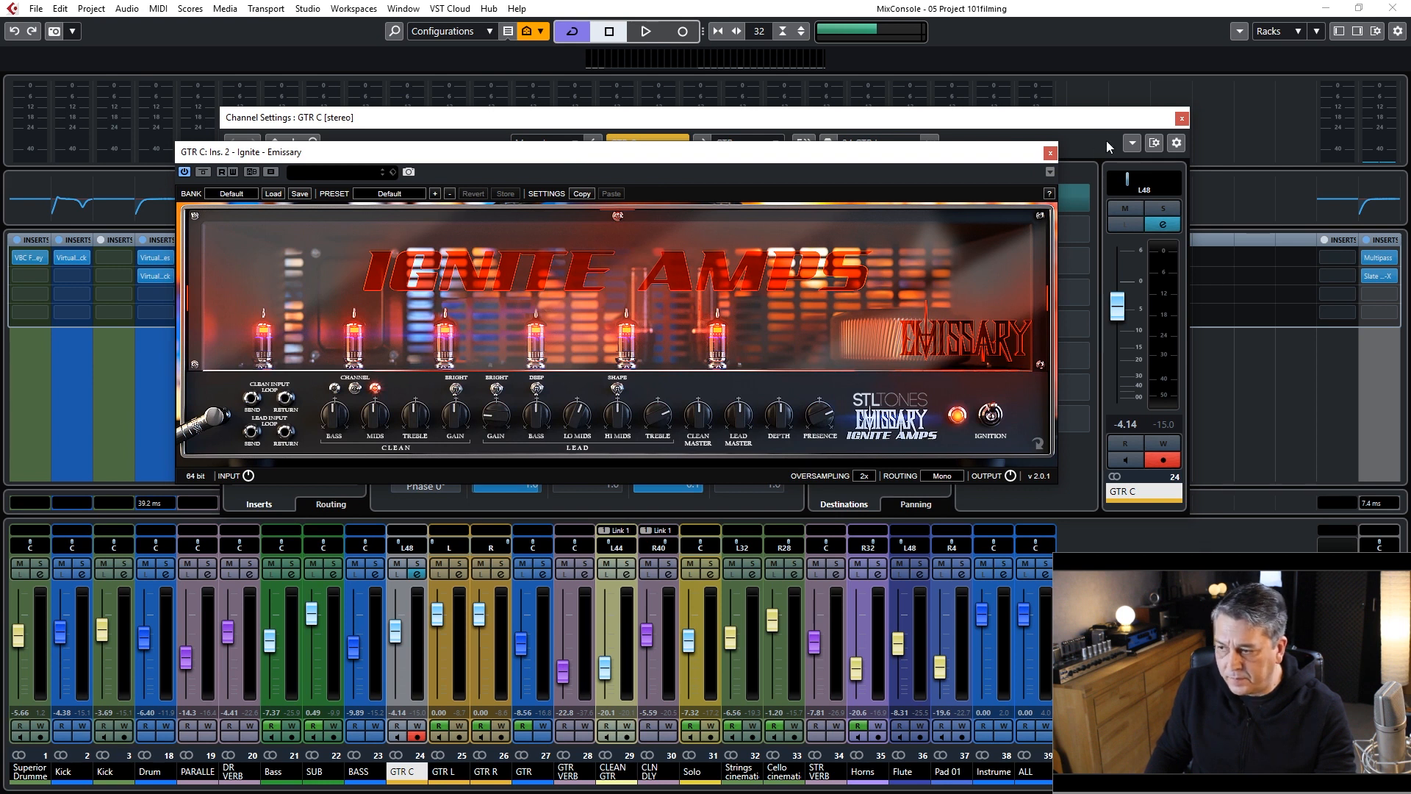
pyautogui.click(1050, 156)
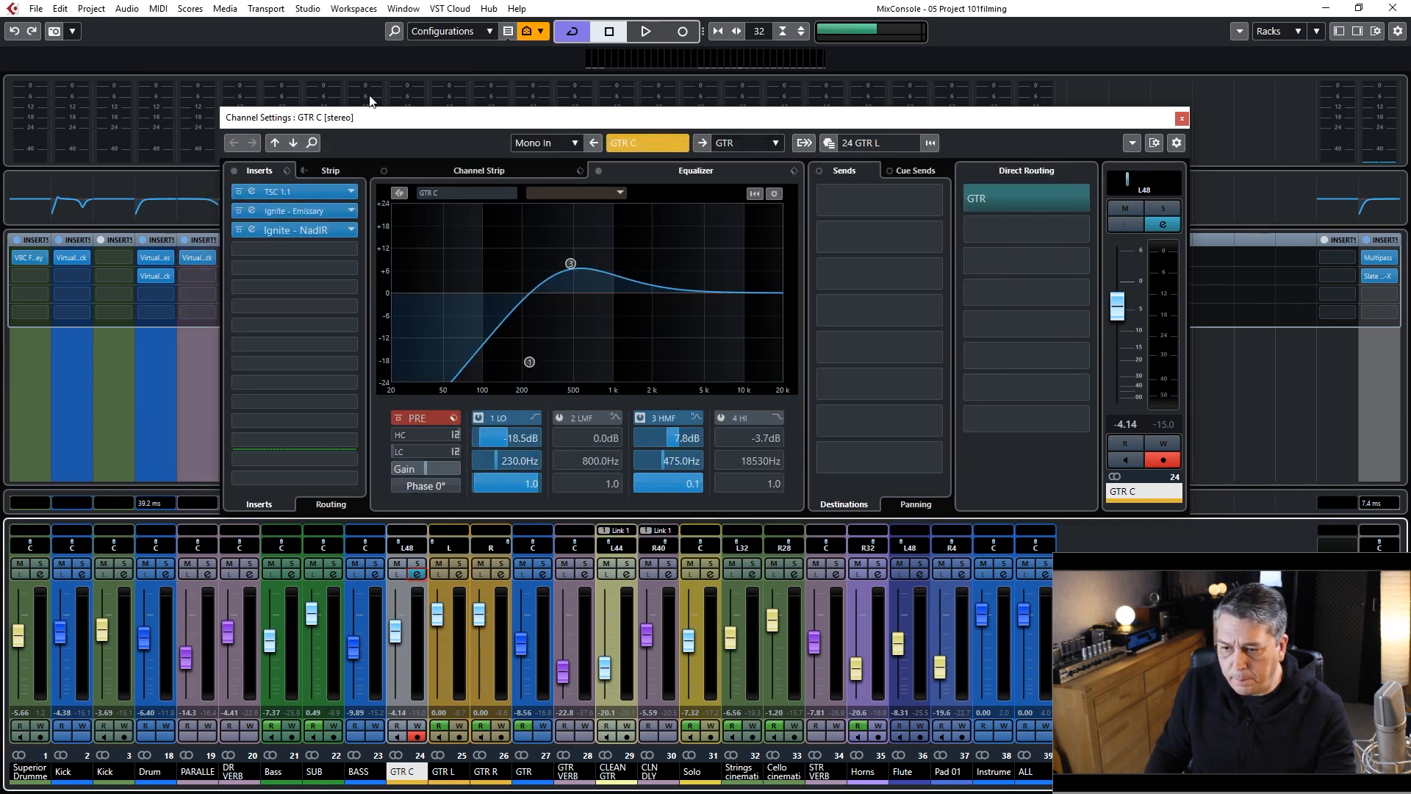
# Step: Examine GTR C's NadIR cabinet impulse responses, its equalizer curve and its panning, then close the channel settings
pyautogui.click(290, 228)
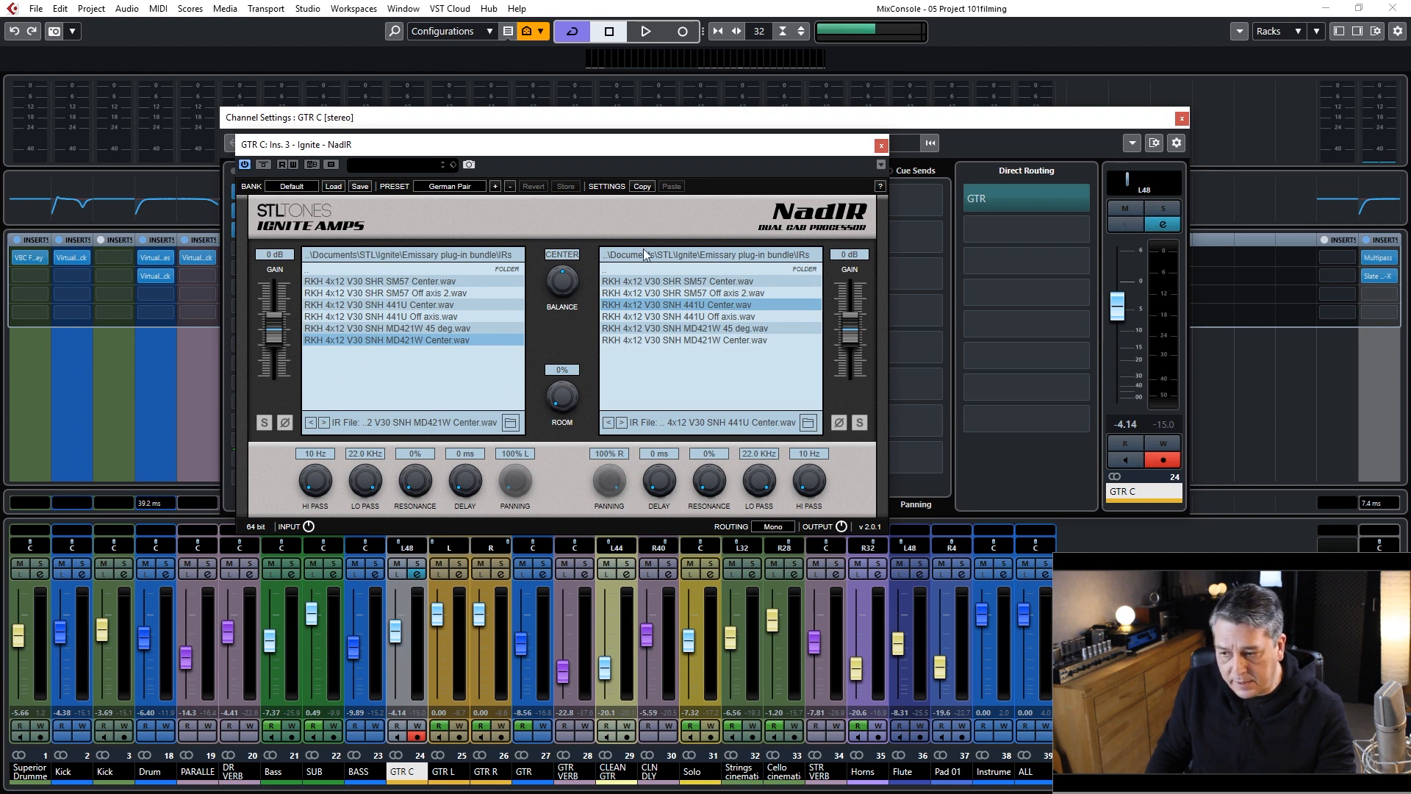
pyautogui.click(881, 147)
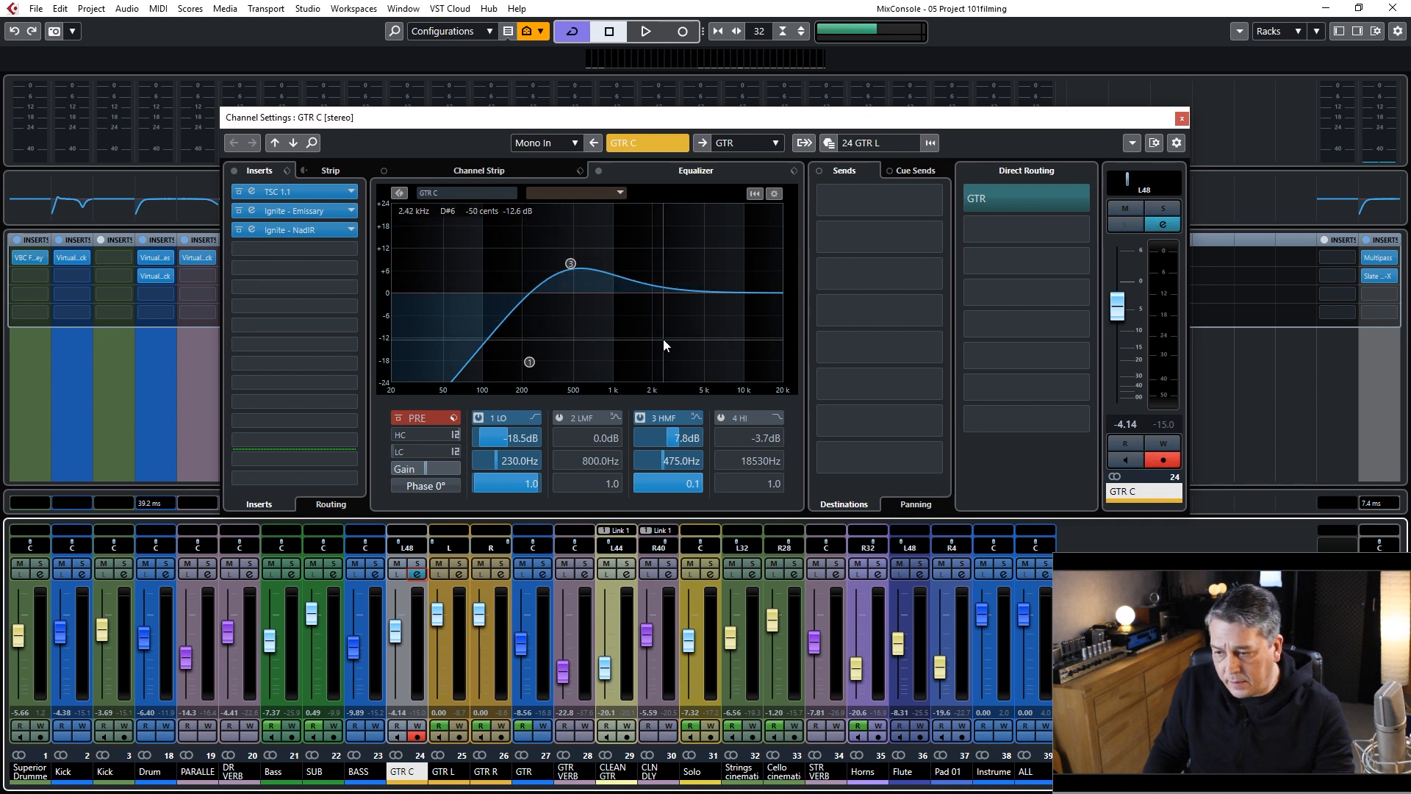
pyautogui.click(571, 270)
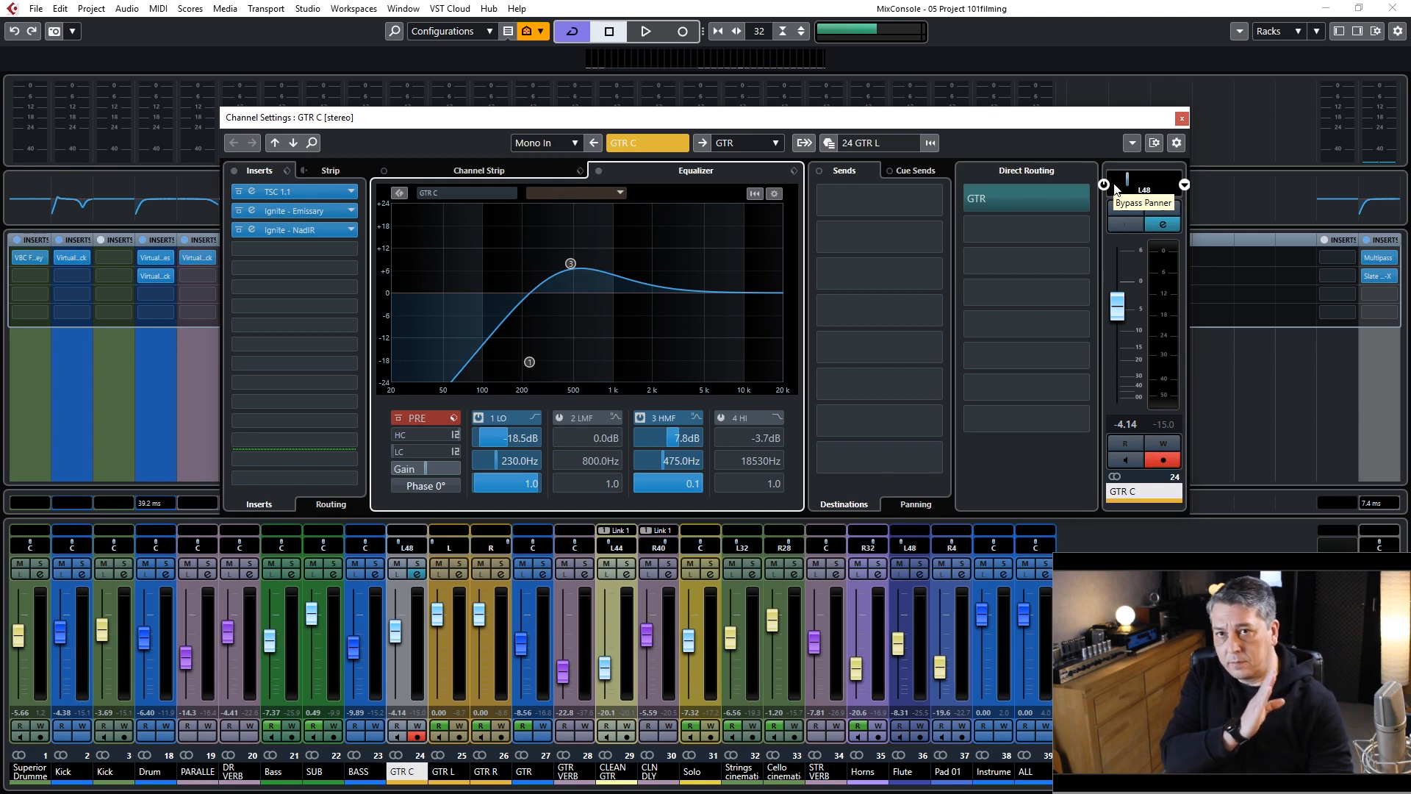
pyautogui.click(1182, 119)
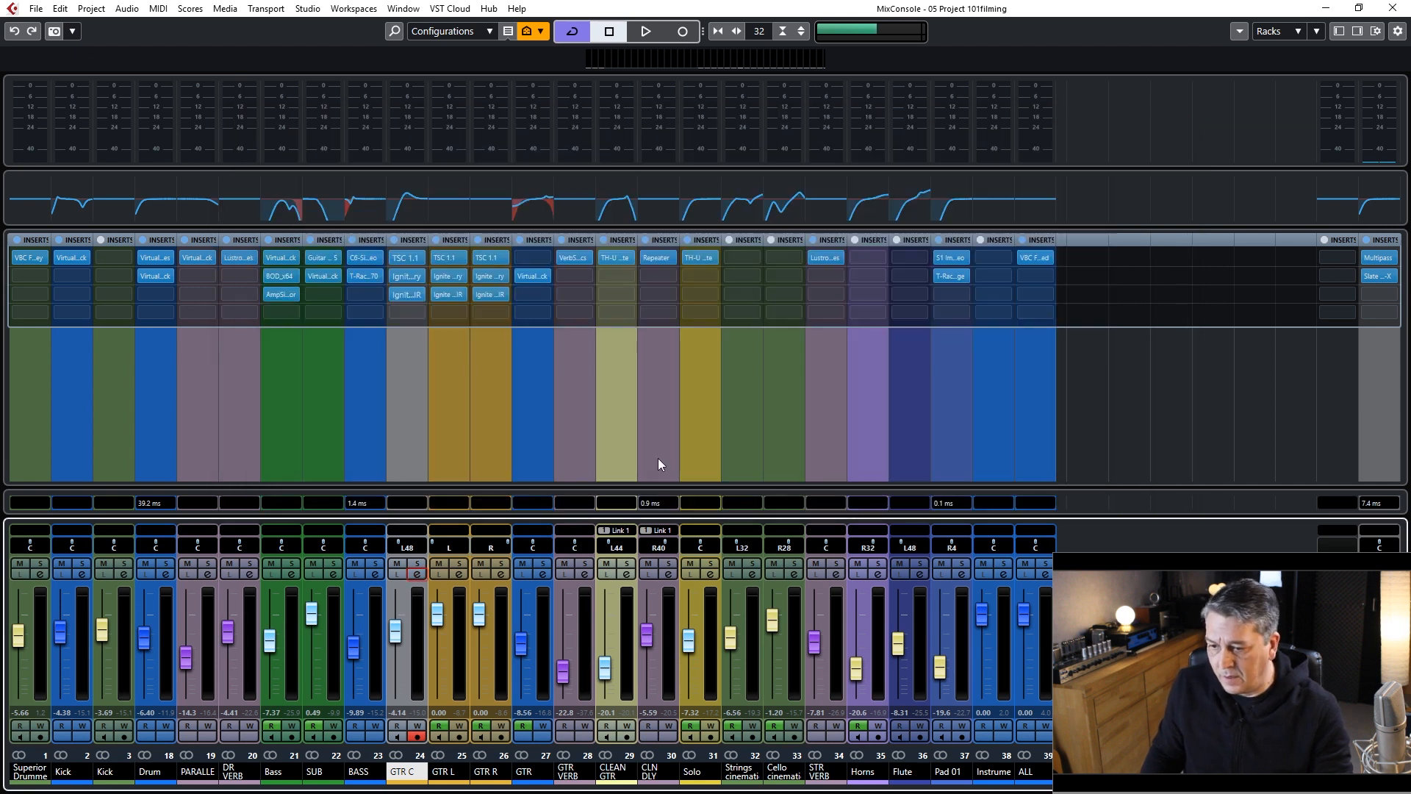
# Step: Return to the project window, solo the GTR group and play the left and right guitars from about bar 7
pyautogui.press('F3')
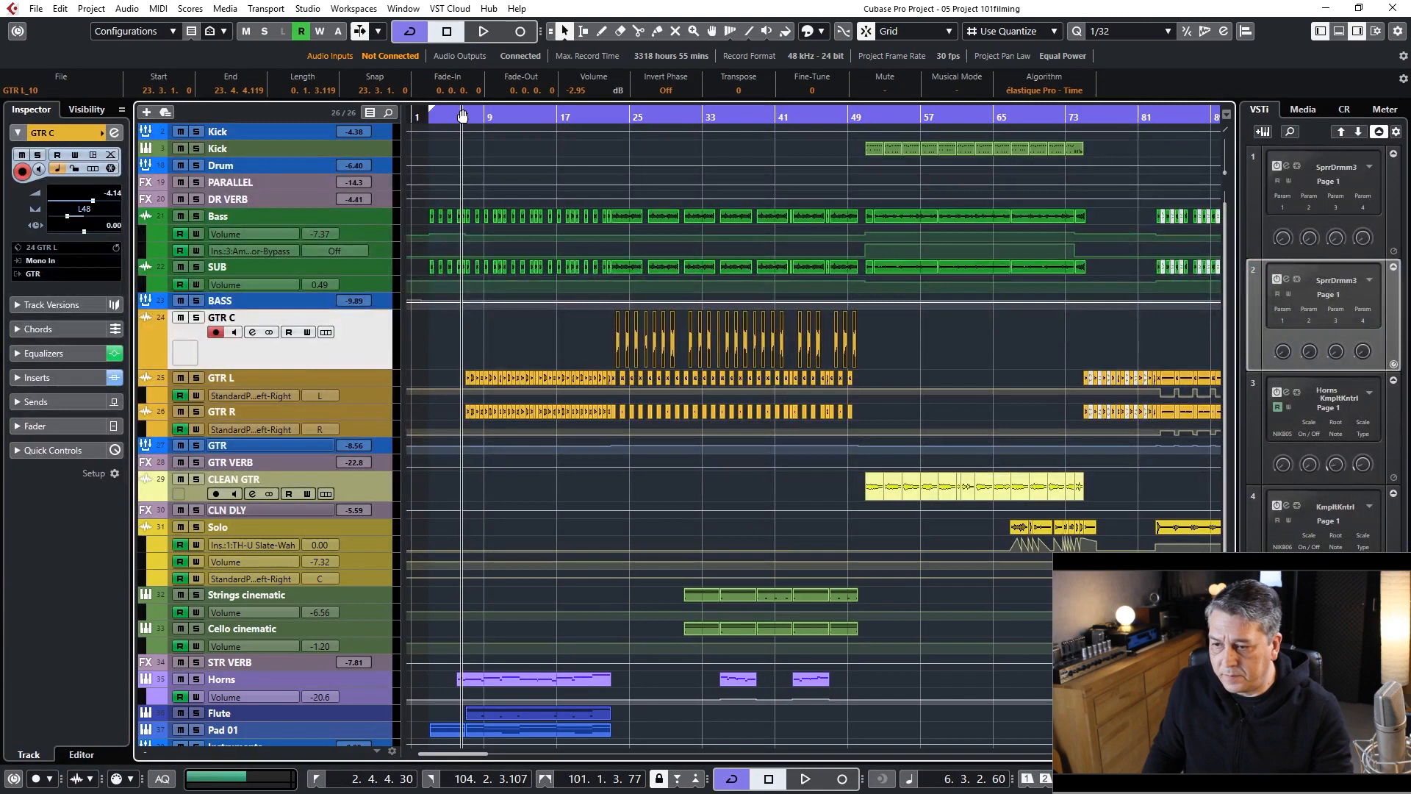
pyautogui.click(473, 116)
pyautogui.moveTo(473, 117); pyautogui.dragTo(469, 117)
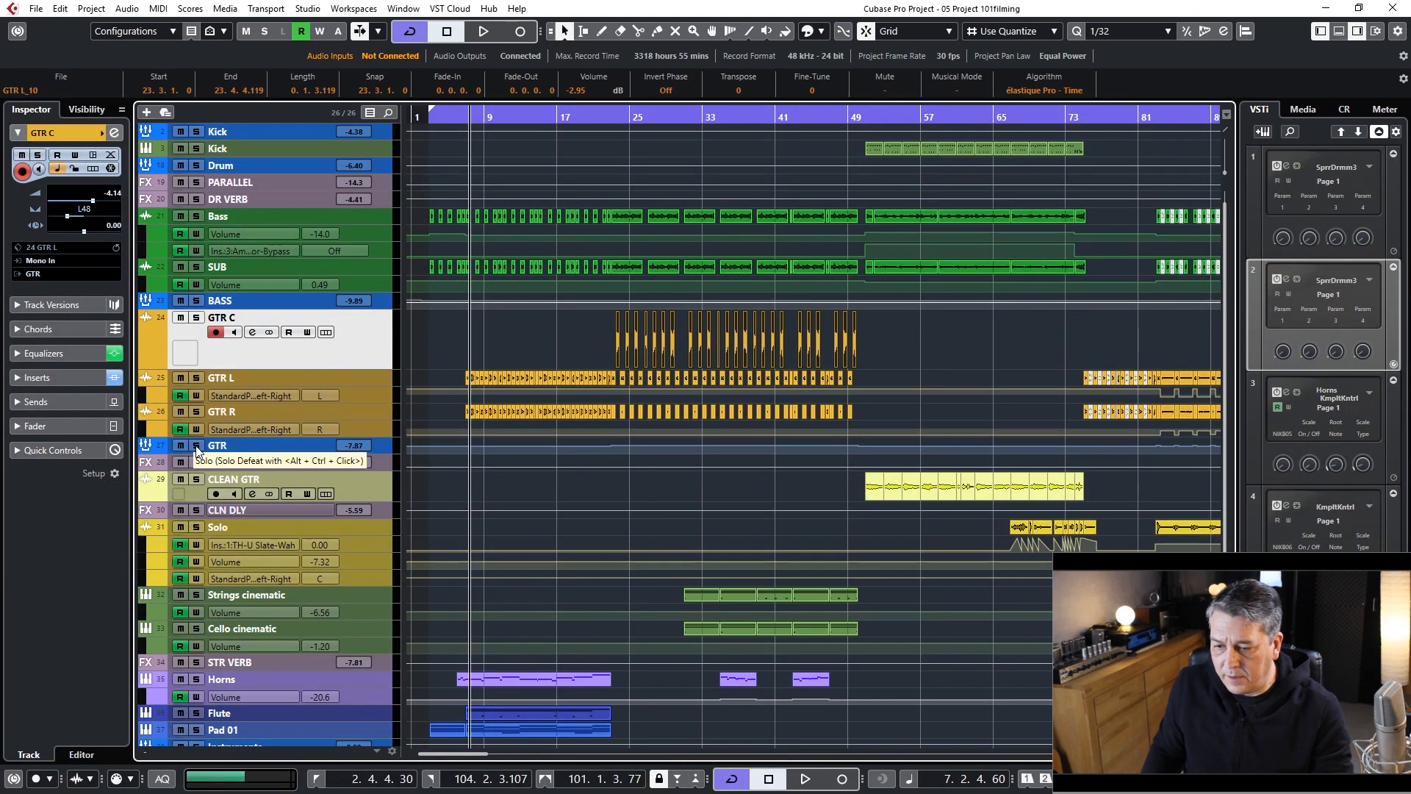
pyautogui.click(196, 446)
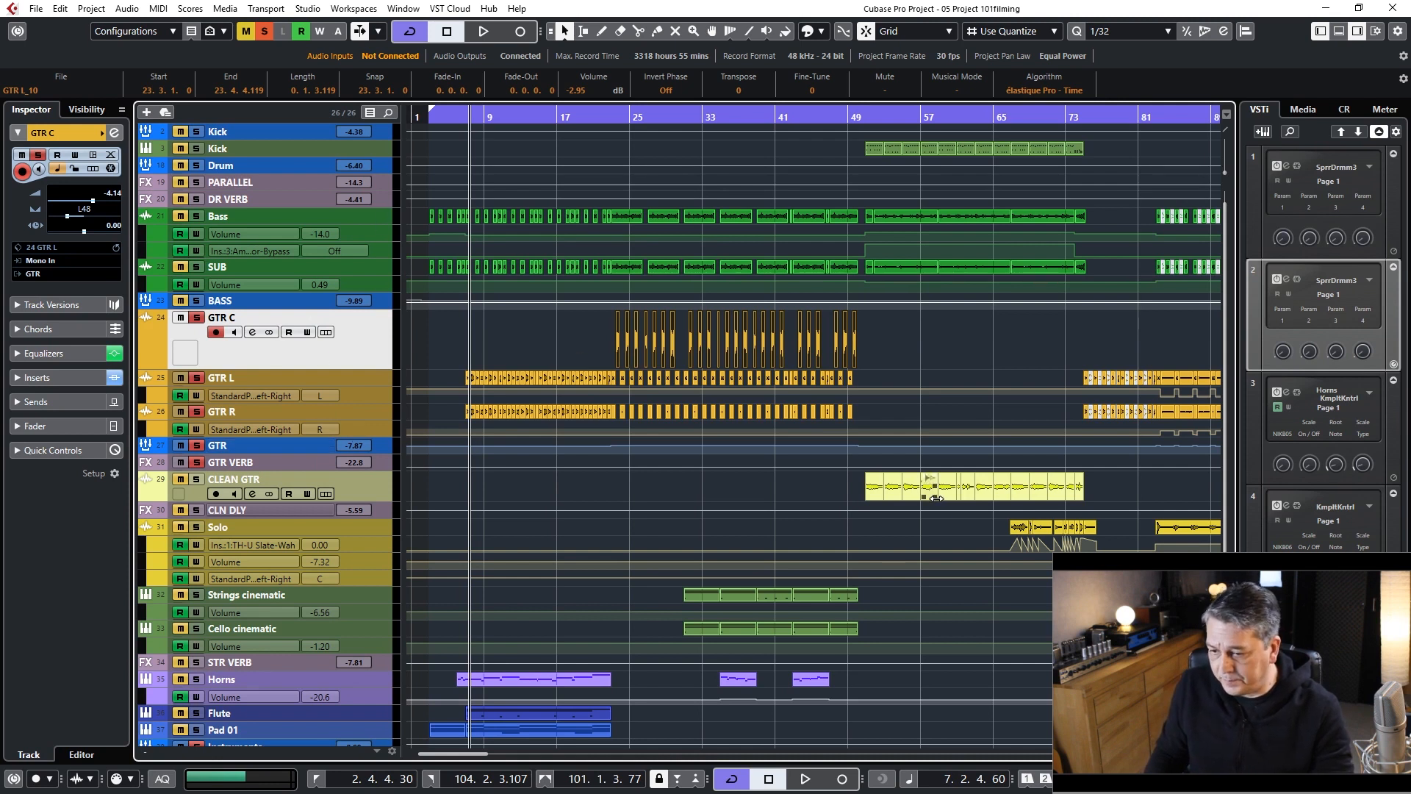
pyautogui.press('space')
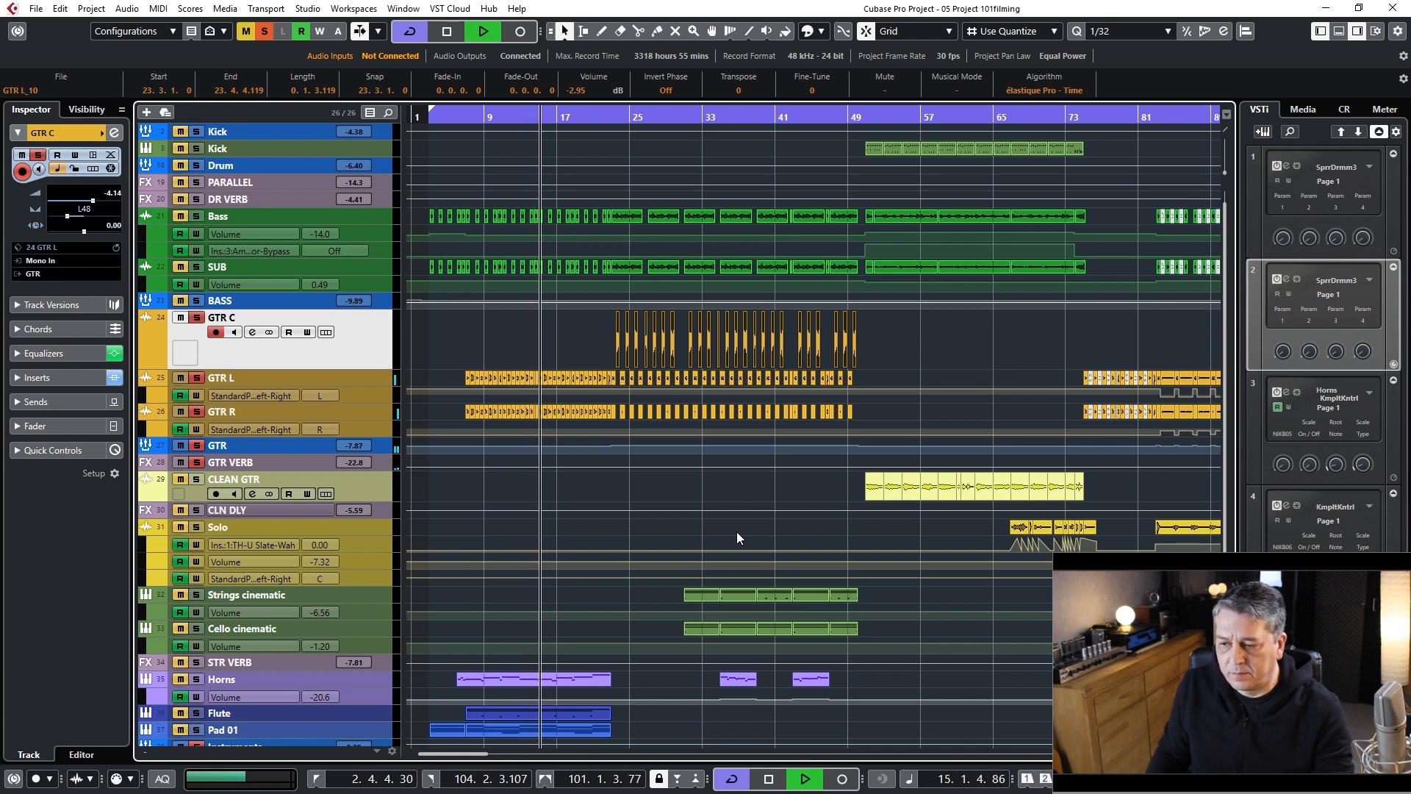
pyautogui.press('space')
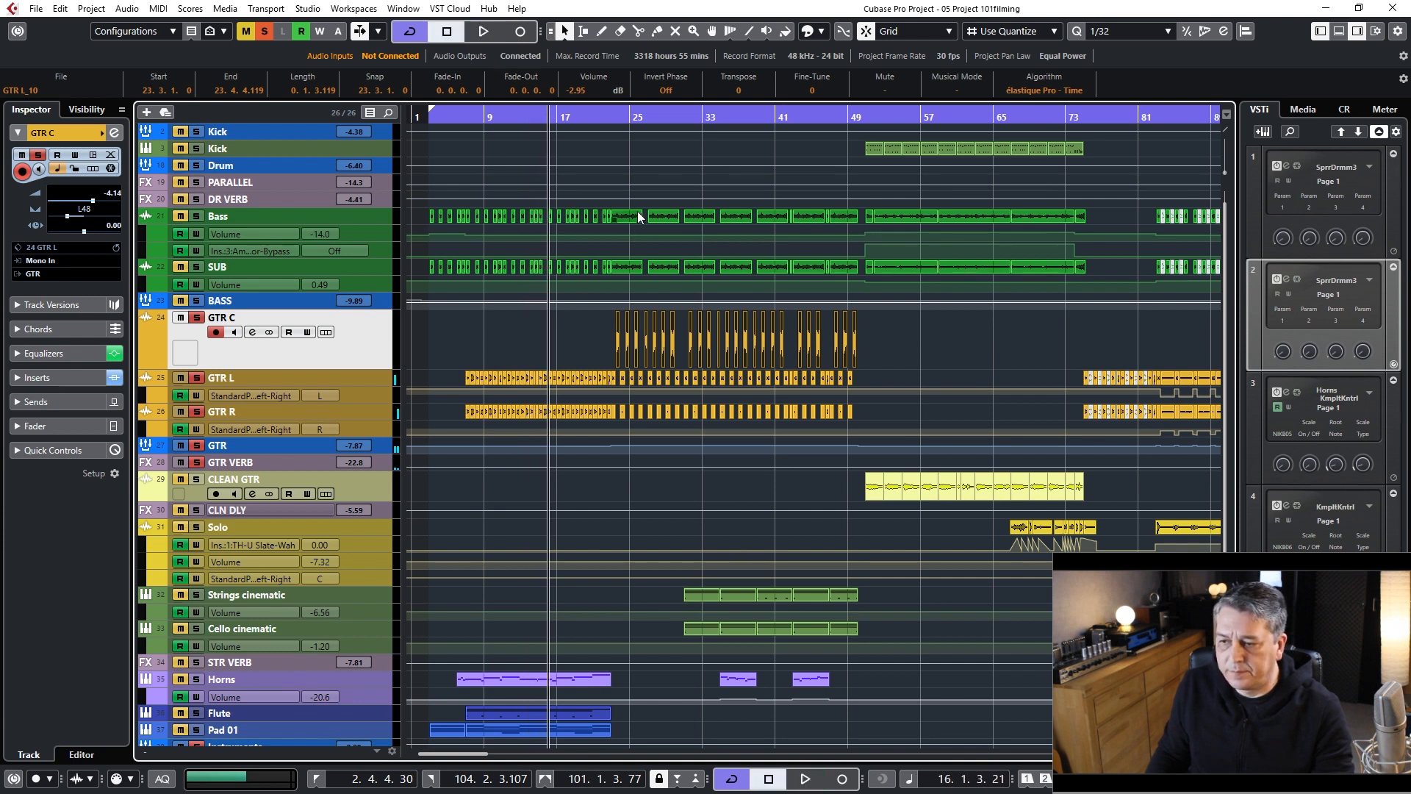
# Step: Move the playhead to bar 23 with the timeline zoomed in, play the alternating GTR C, L and R parts, then stop playback
pyautogui.moveTo(611, 123); pyautogui.dragTo(438, 184)
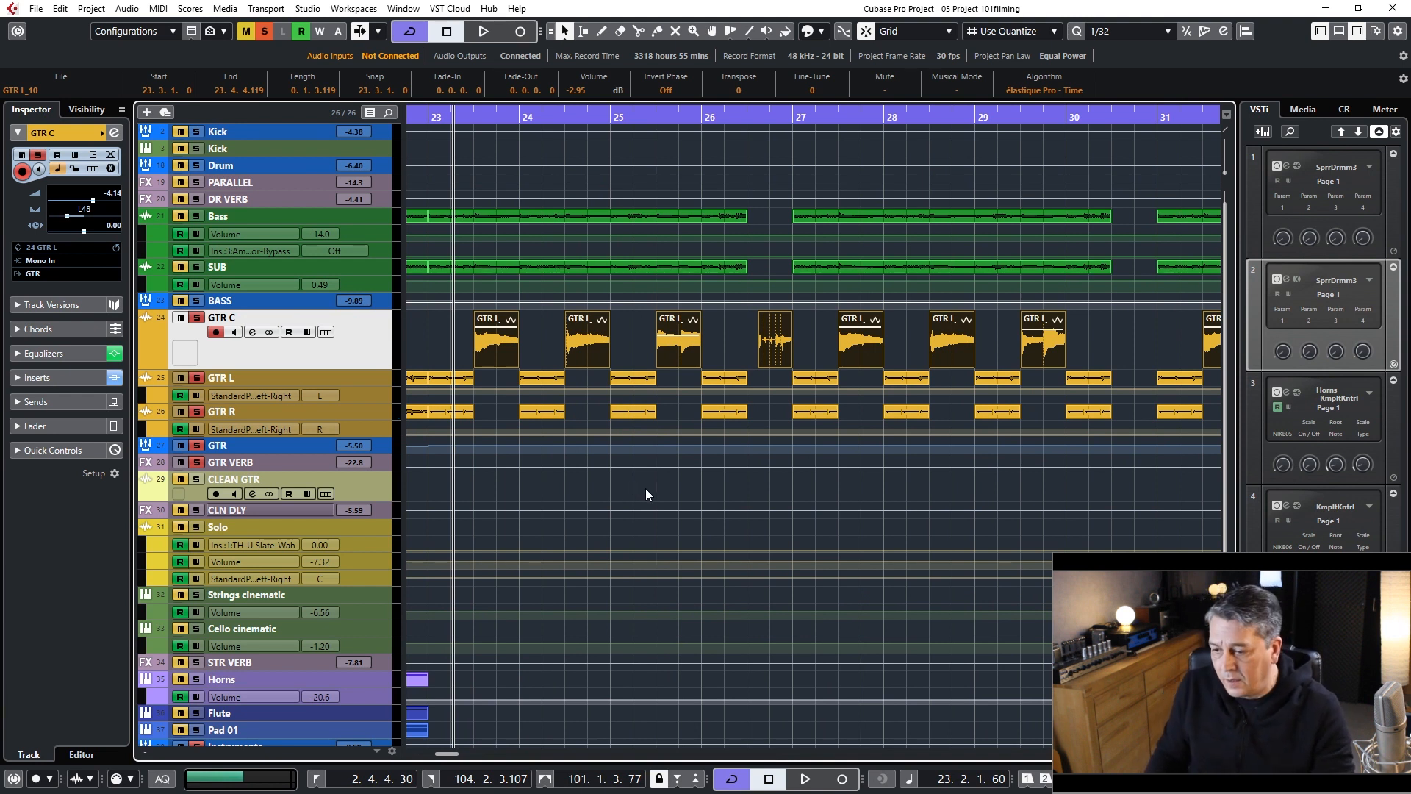
pyautogui.press('space')
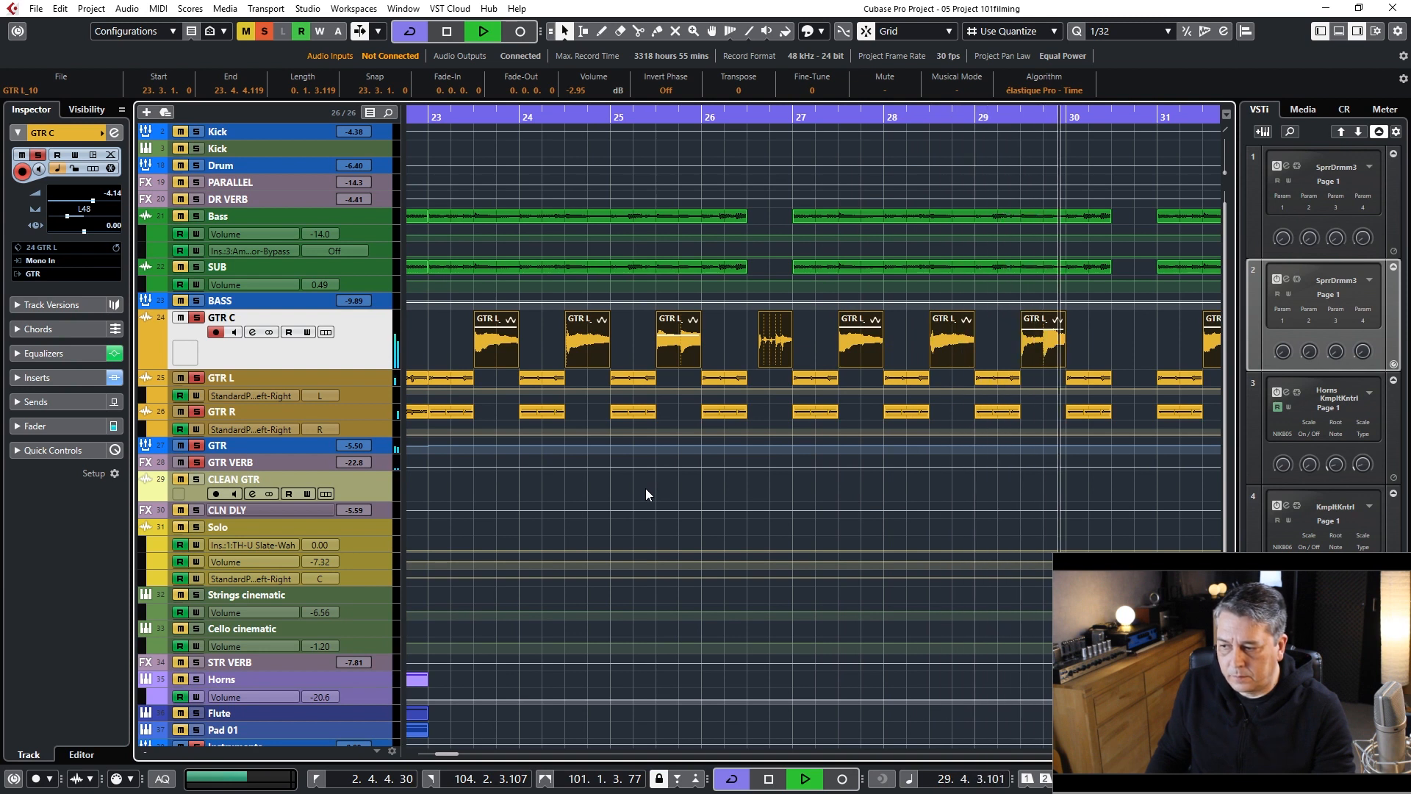
pyautogui.press('space')
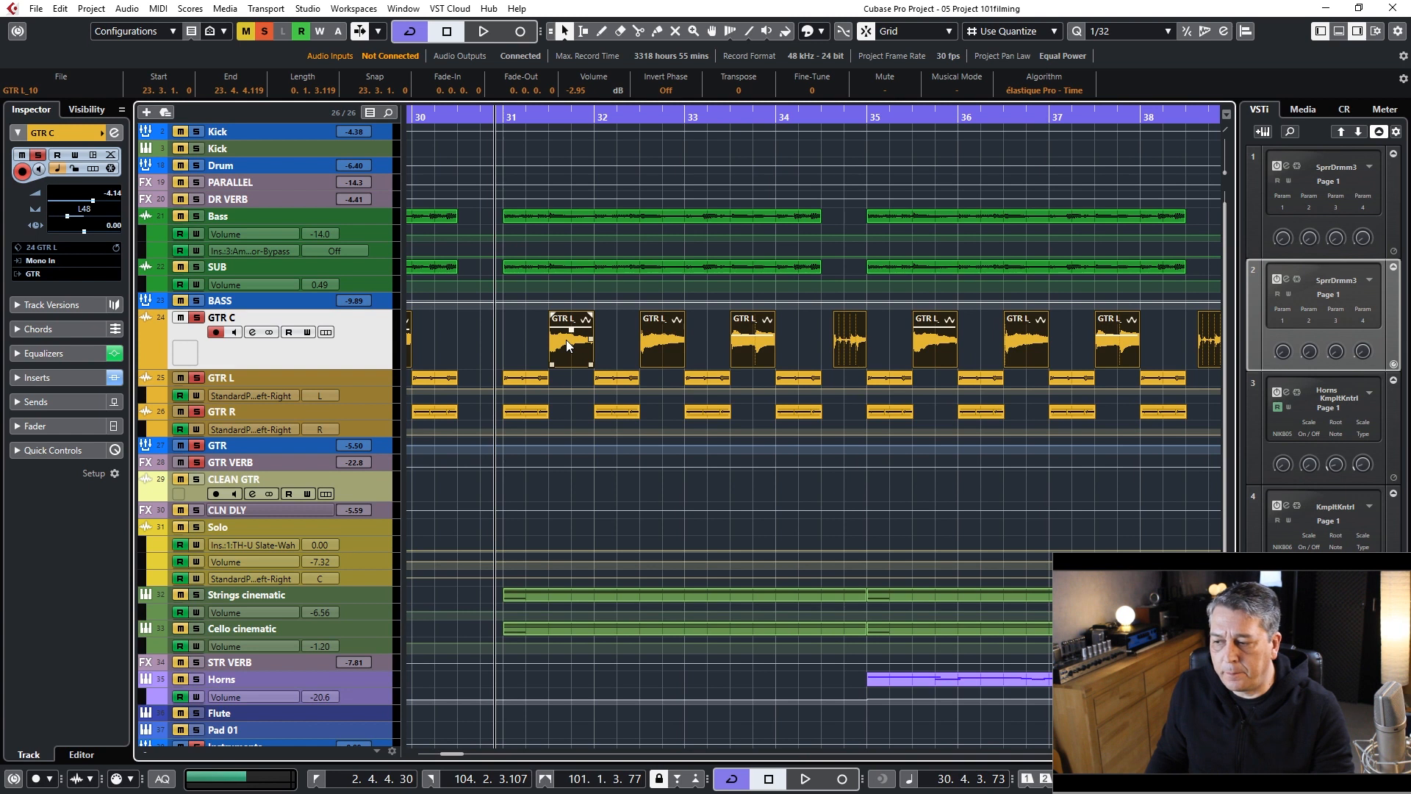
# Step: Clear all solos, play the full mix from bar 23, check the levels in the MixConsole, then return to the project and stop playback
pyautogui.moveTo(500, 116); pyautogui.dragTo(570, 110)
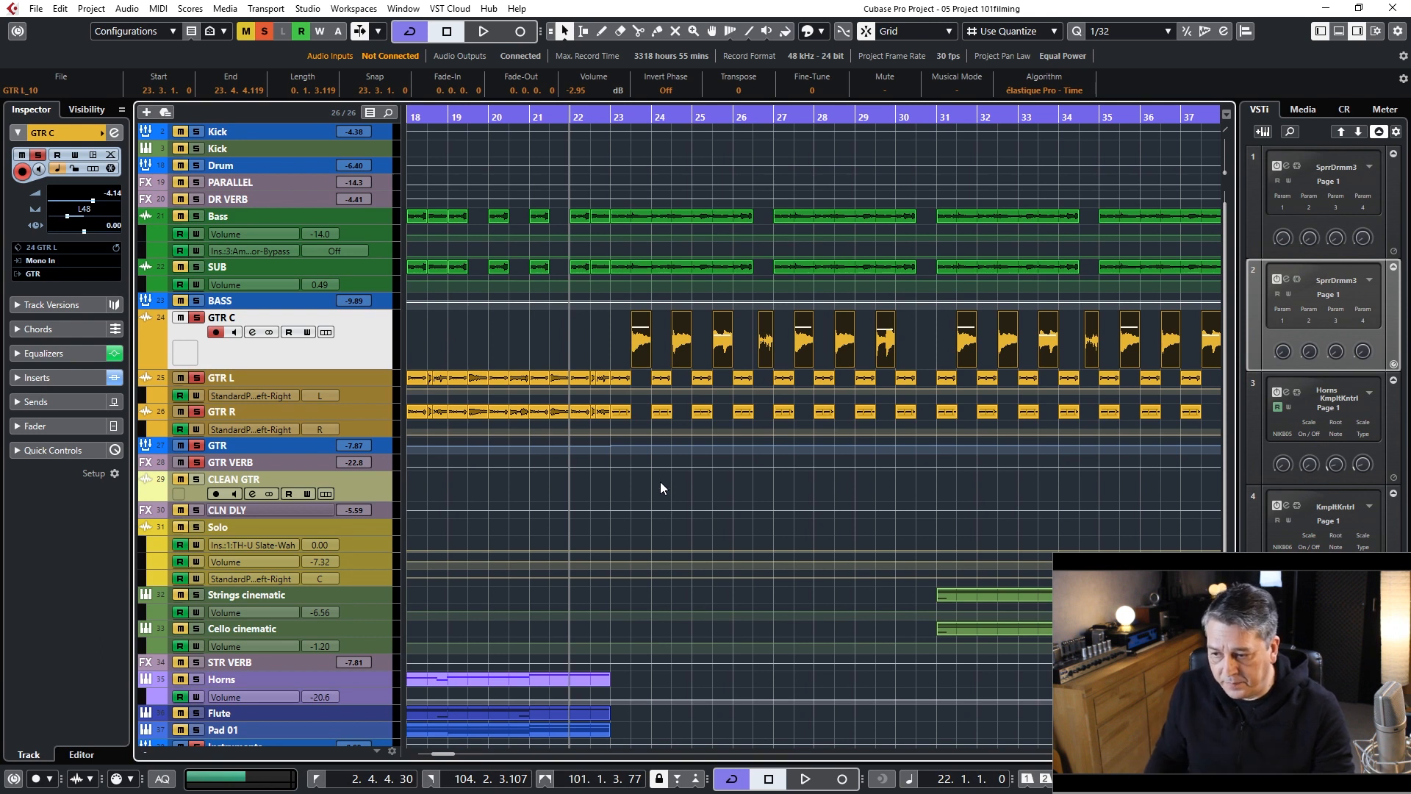
pyautogui.click(264, 32)
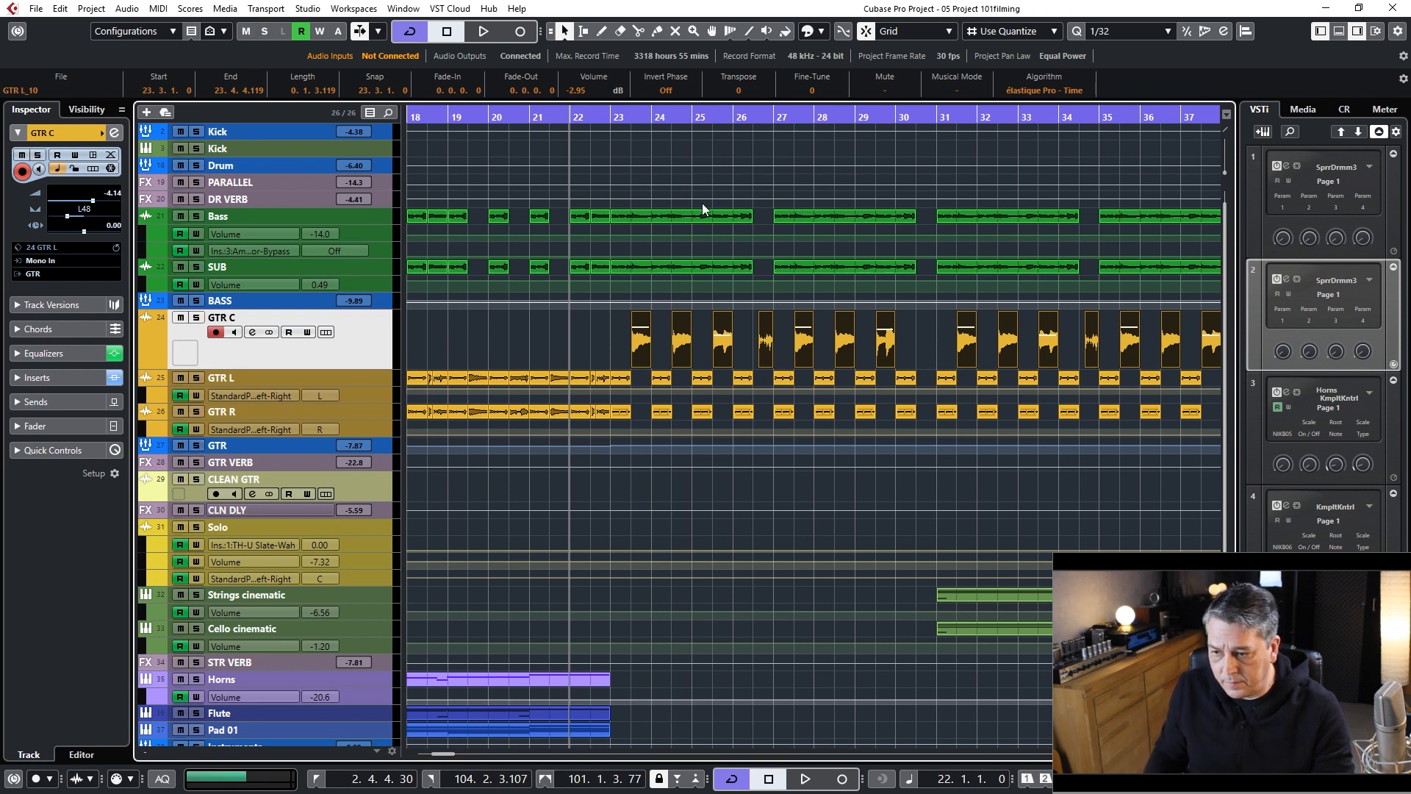
pyautogui.moveTo(569, 113); pyautogui.dragTo(611, 110)
pyautogui.press('space')
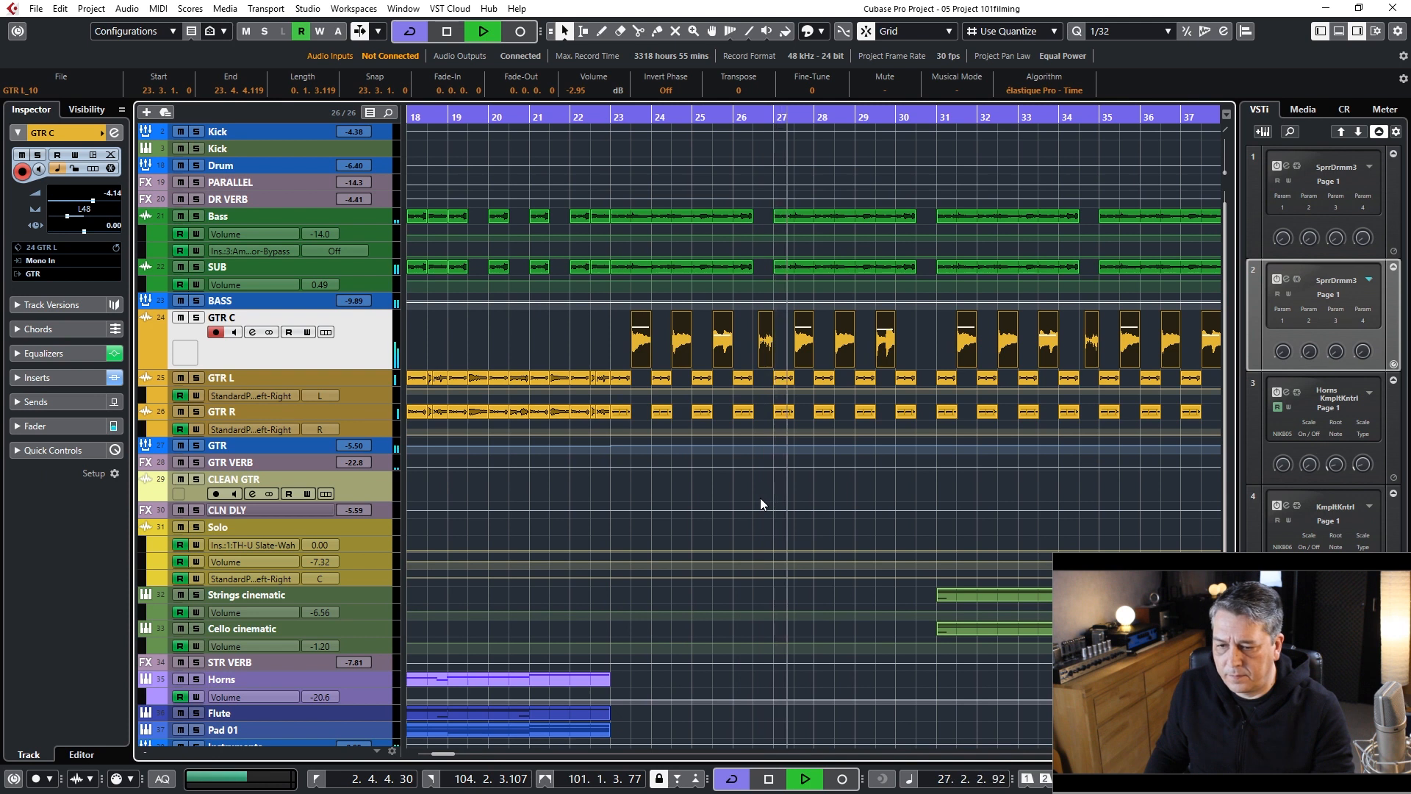
pyautogui.press('F3')
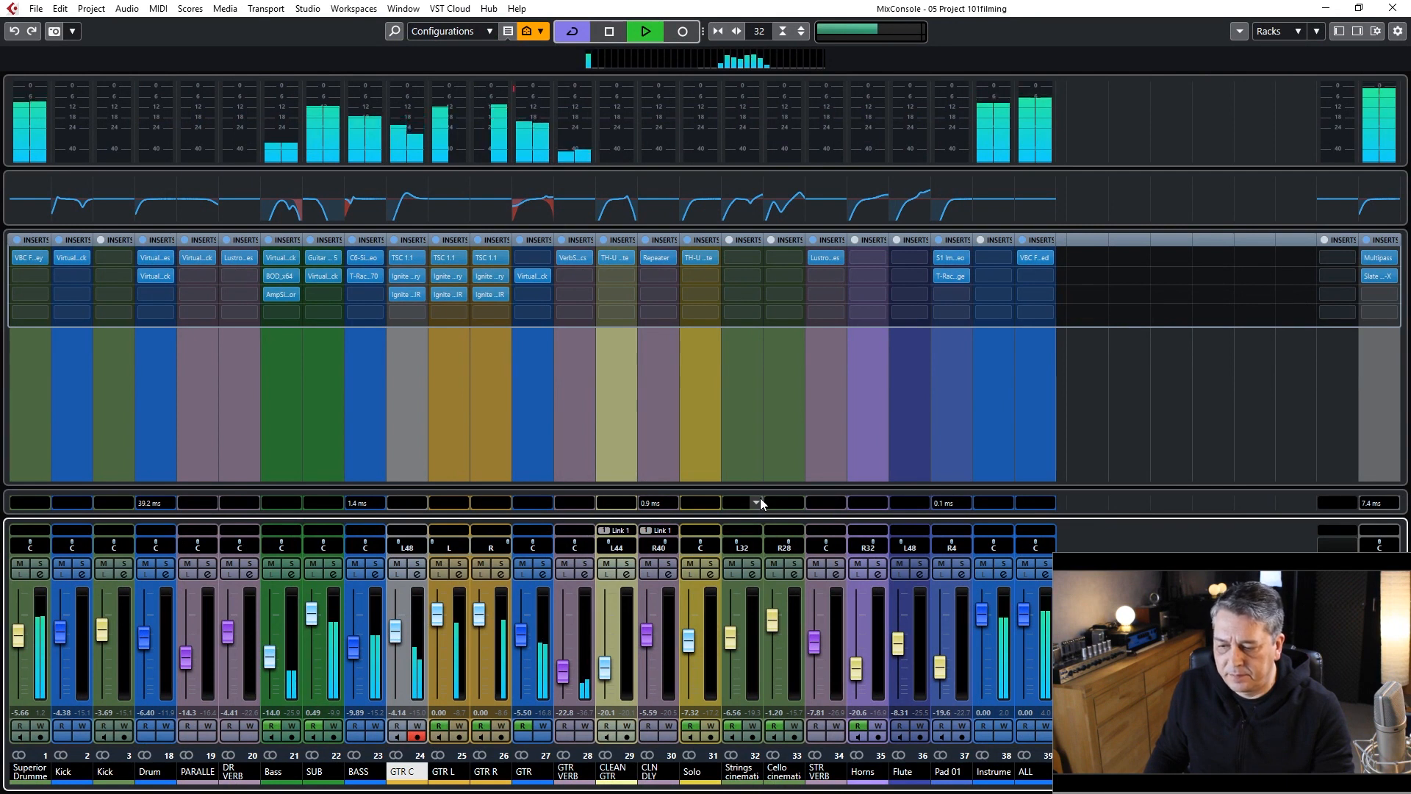
pyautogui.press('F3')
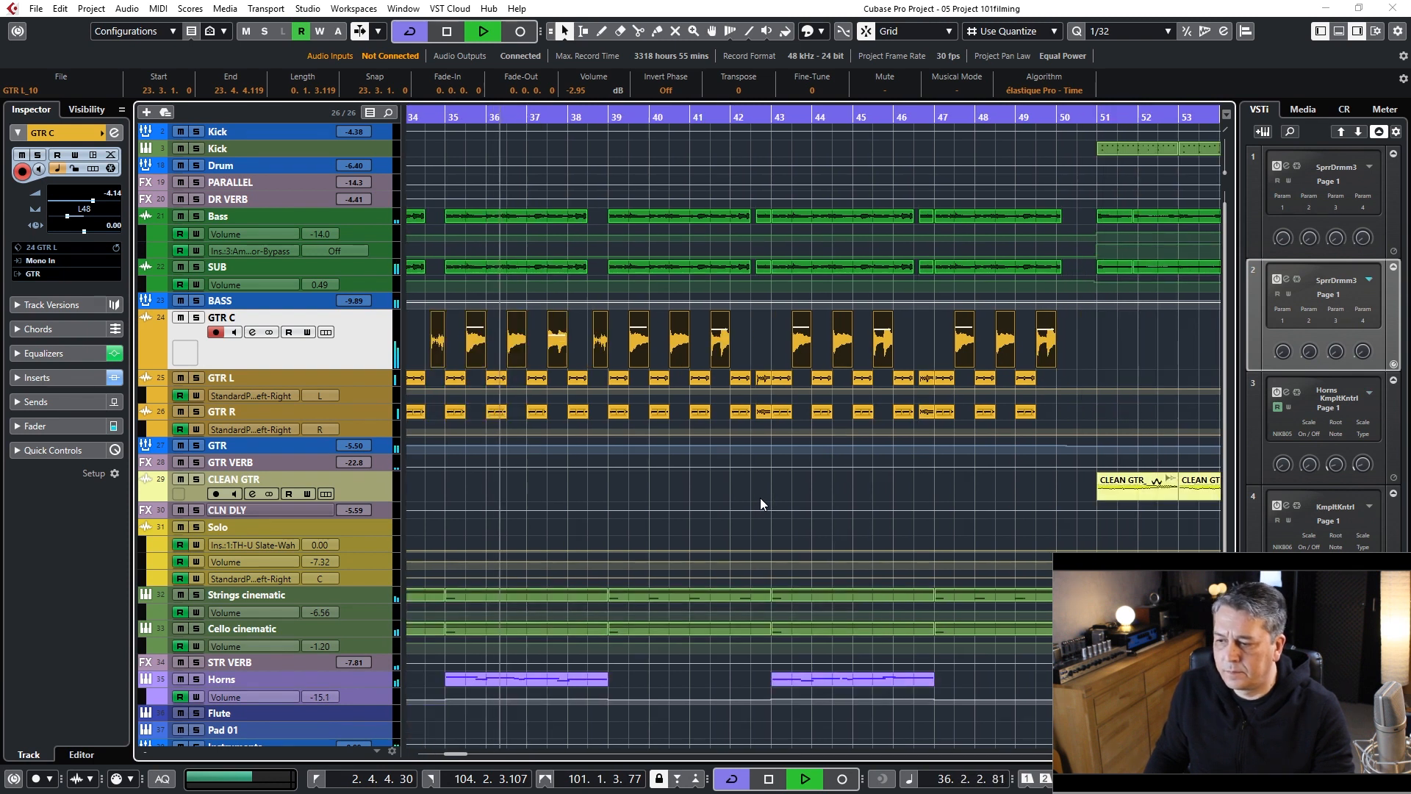
pyautogui.press('space')
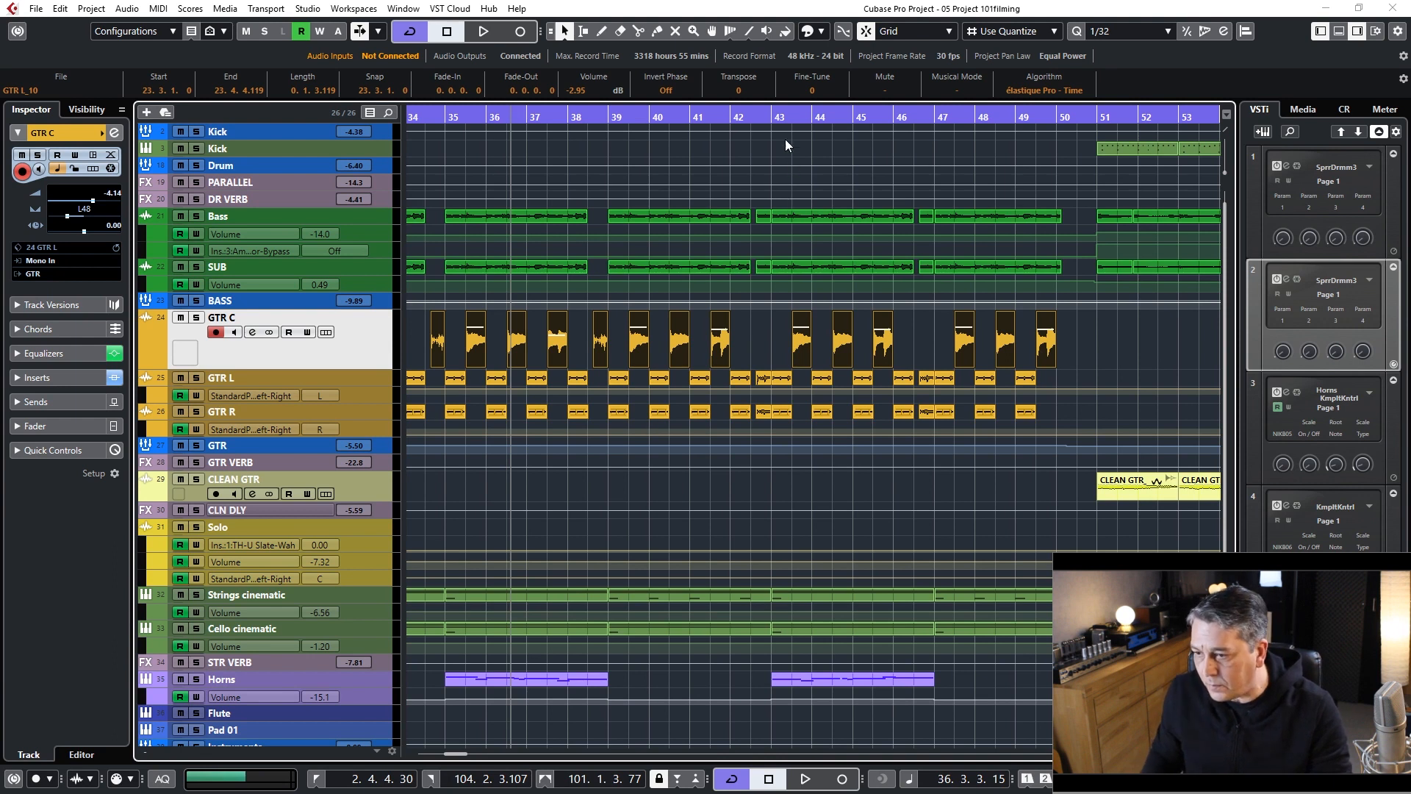
# Step: Move the playhead to bar 75, play the full mix, solo the GTR group to hear the guitars alone, then stop playback
pyautogui.moveTo(772, 116); pyautogui.dragTo(435, 170)
pyautogui.click(792, 114)
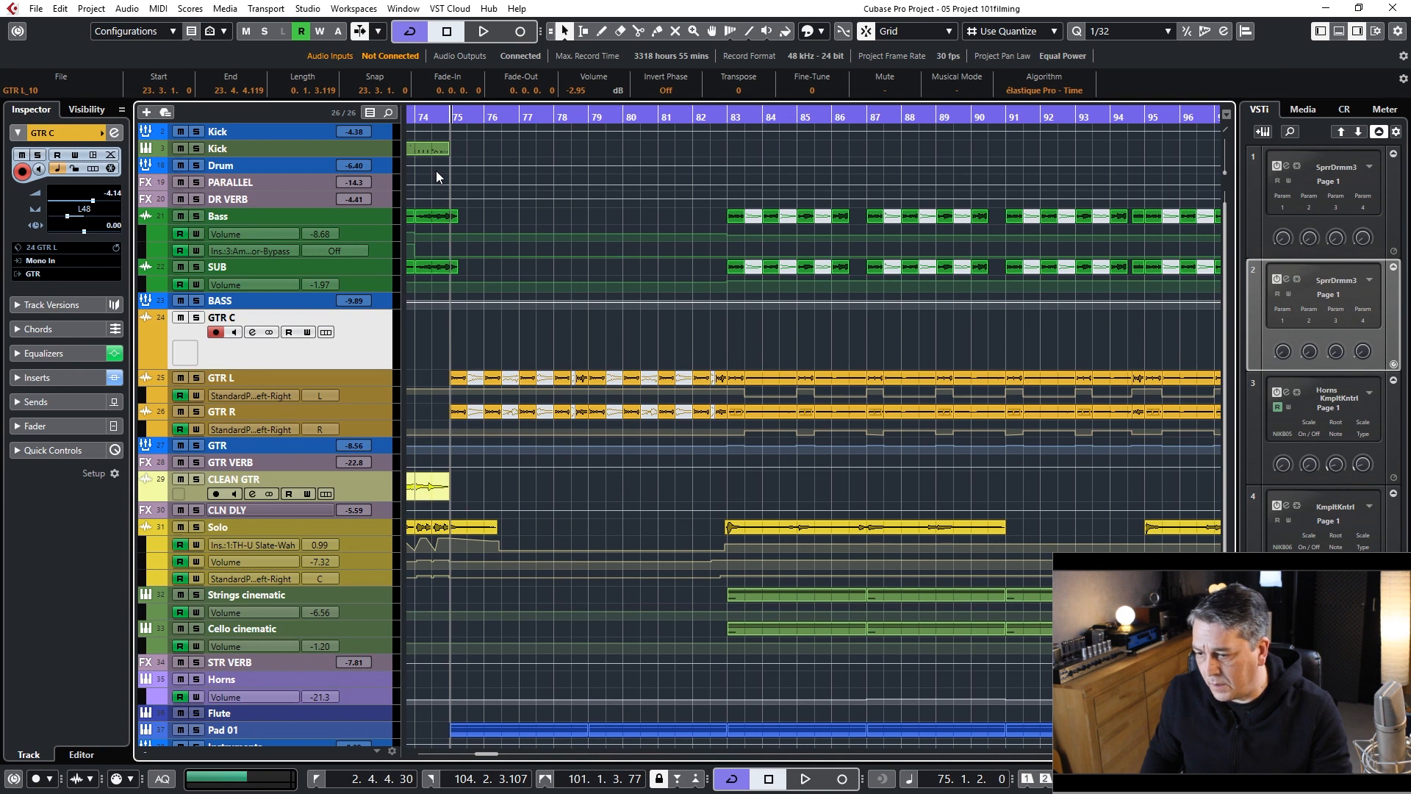
pyautogui.press('space')
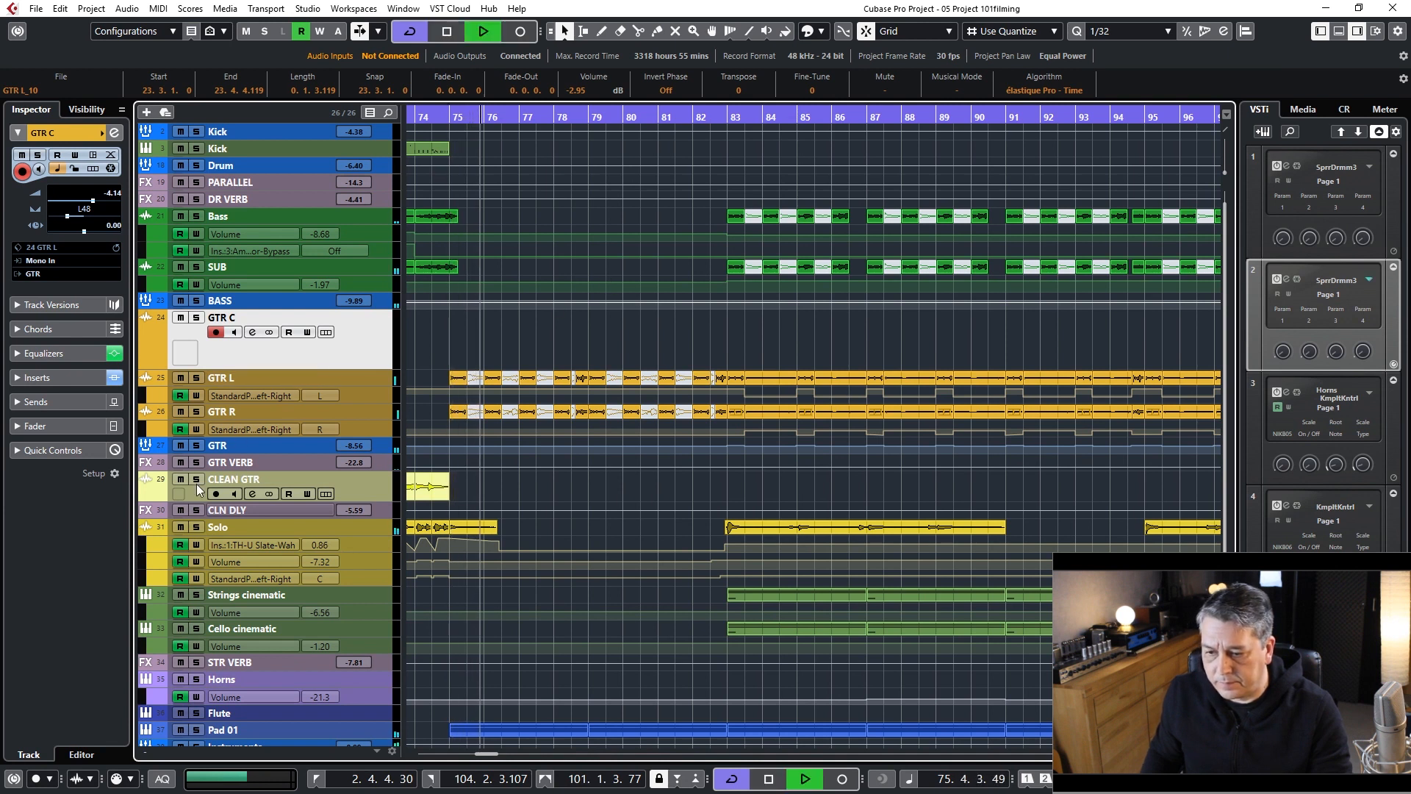
pyautogui.click(197, 446)
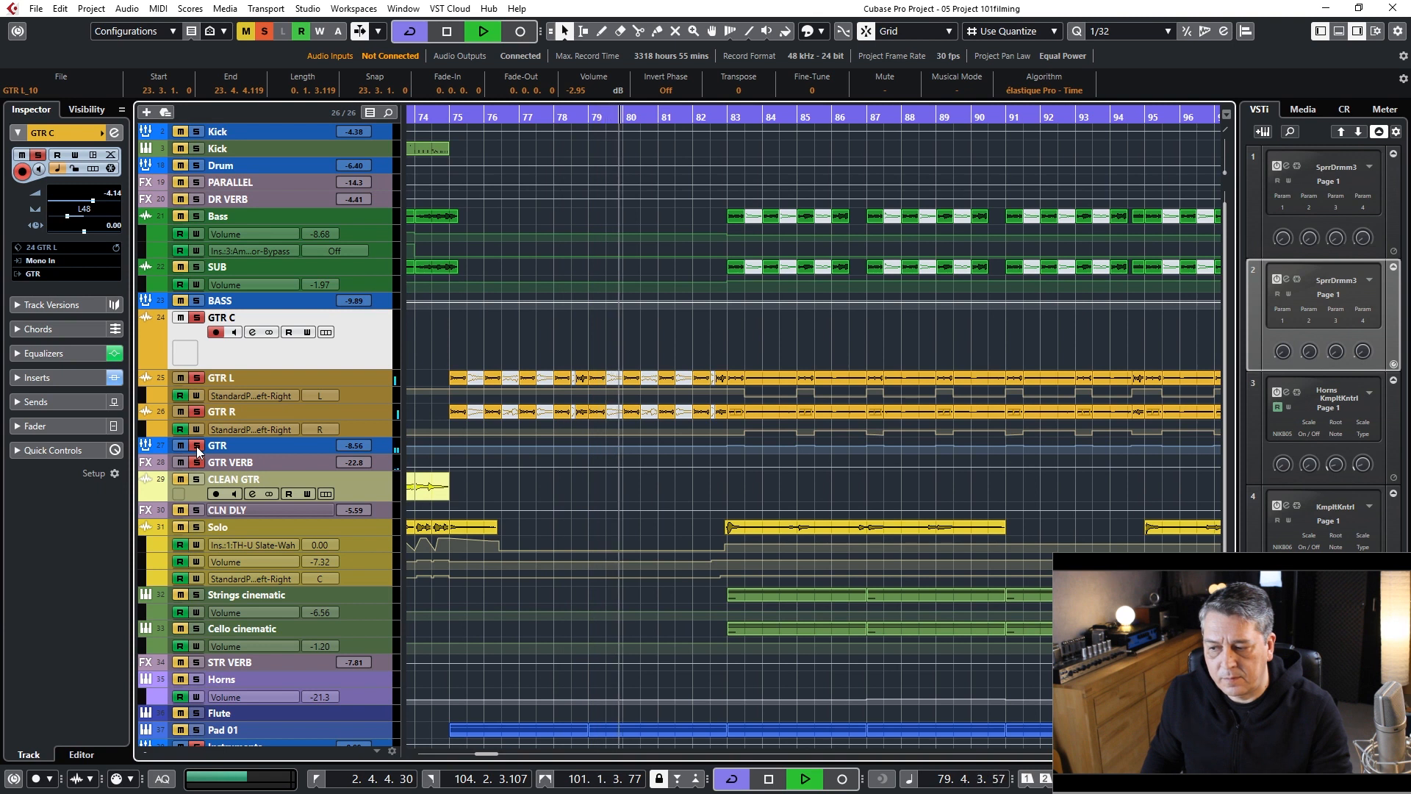
pyautogui.press('space')
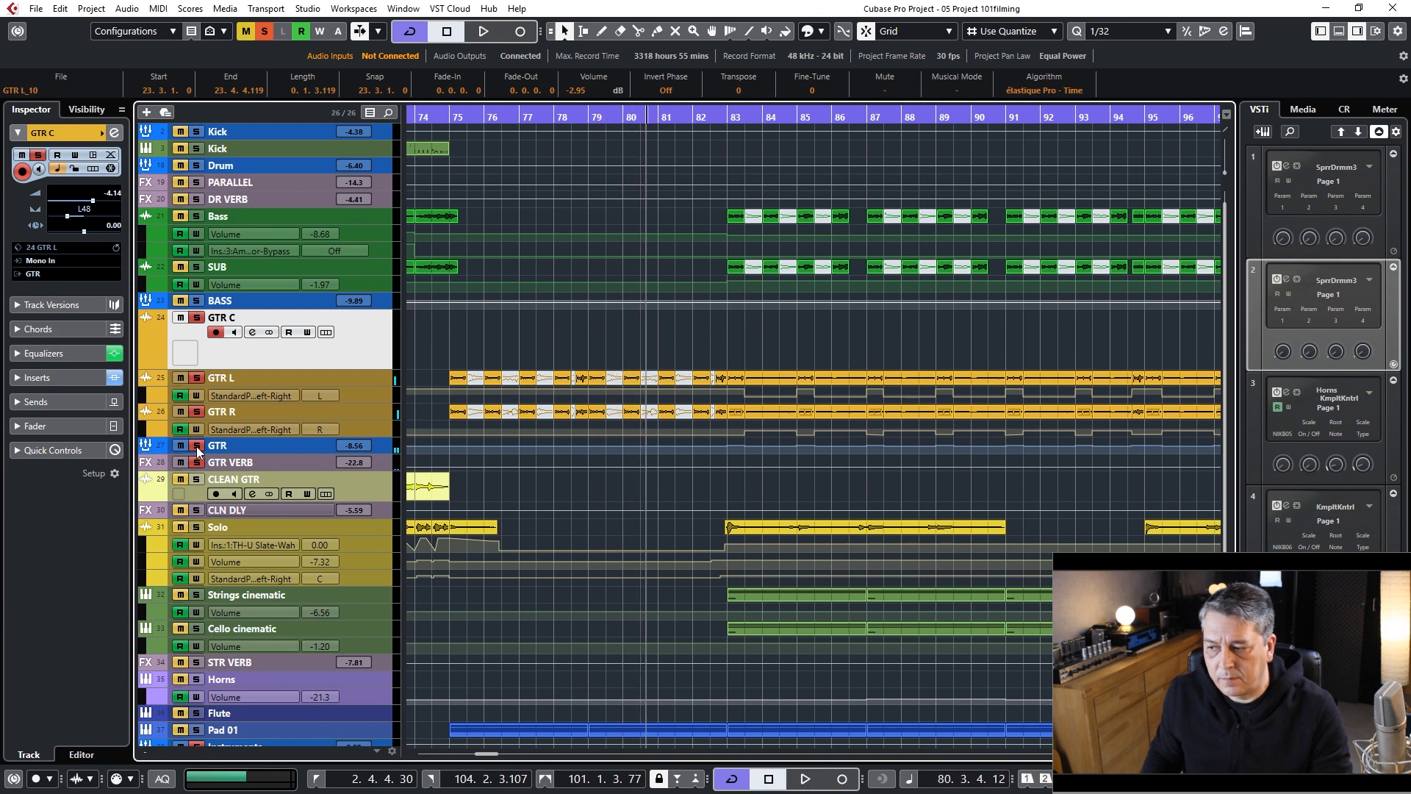
# Step: Open the GTR group's channel settings in the MixConsole, examine the gate in its Virtual Mix Rack insert, then close the plug-in
pyautogui.moveTo(443, 118); pyautogui.dragTo(456, 192)
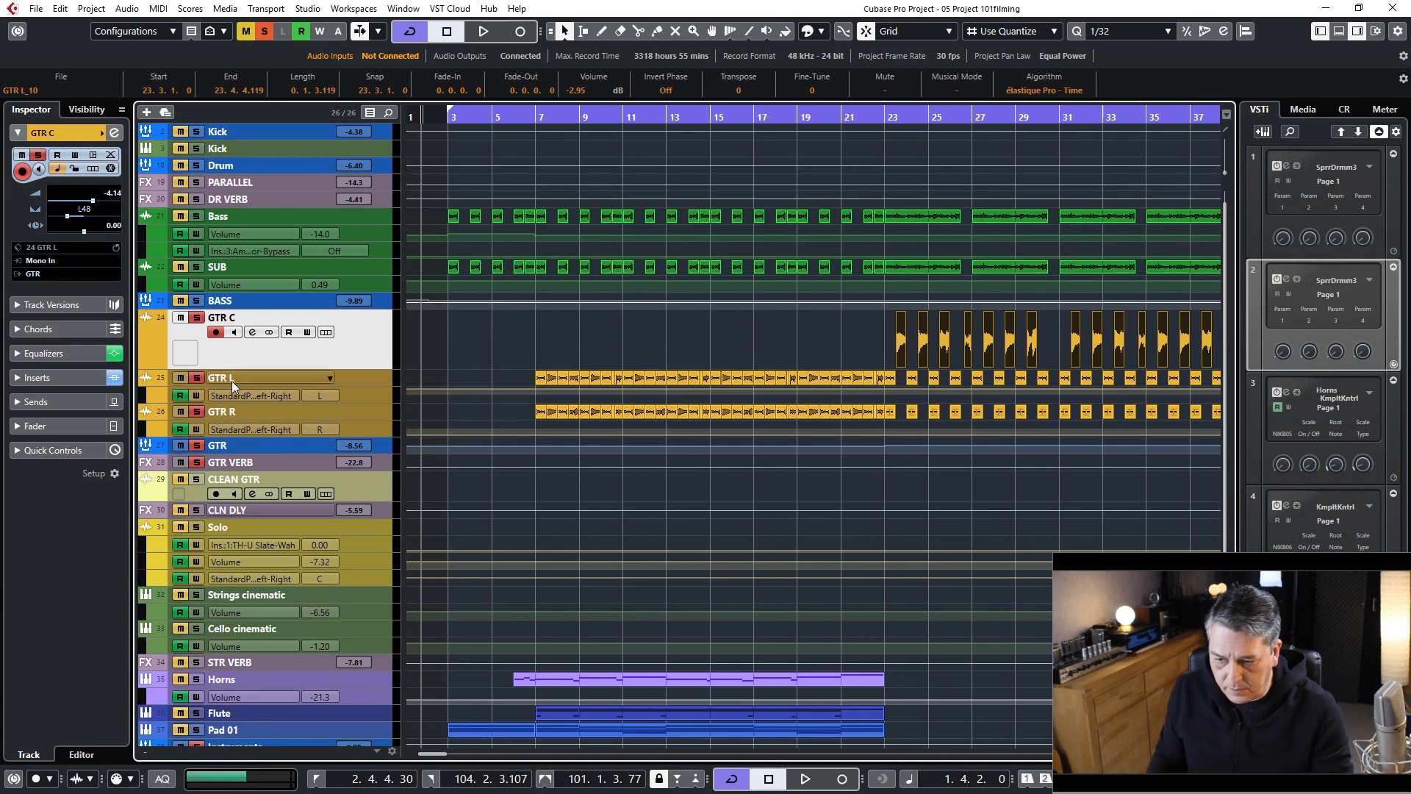
pyautogui.click(257, 443)
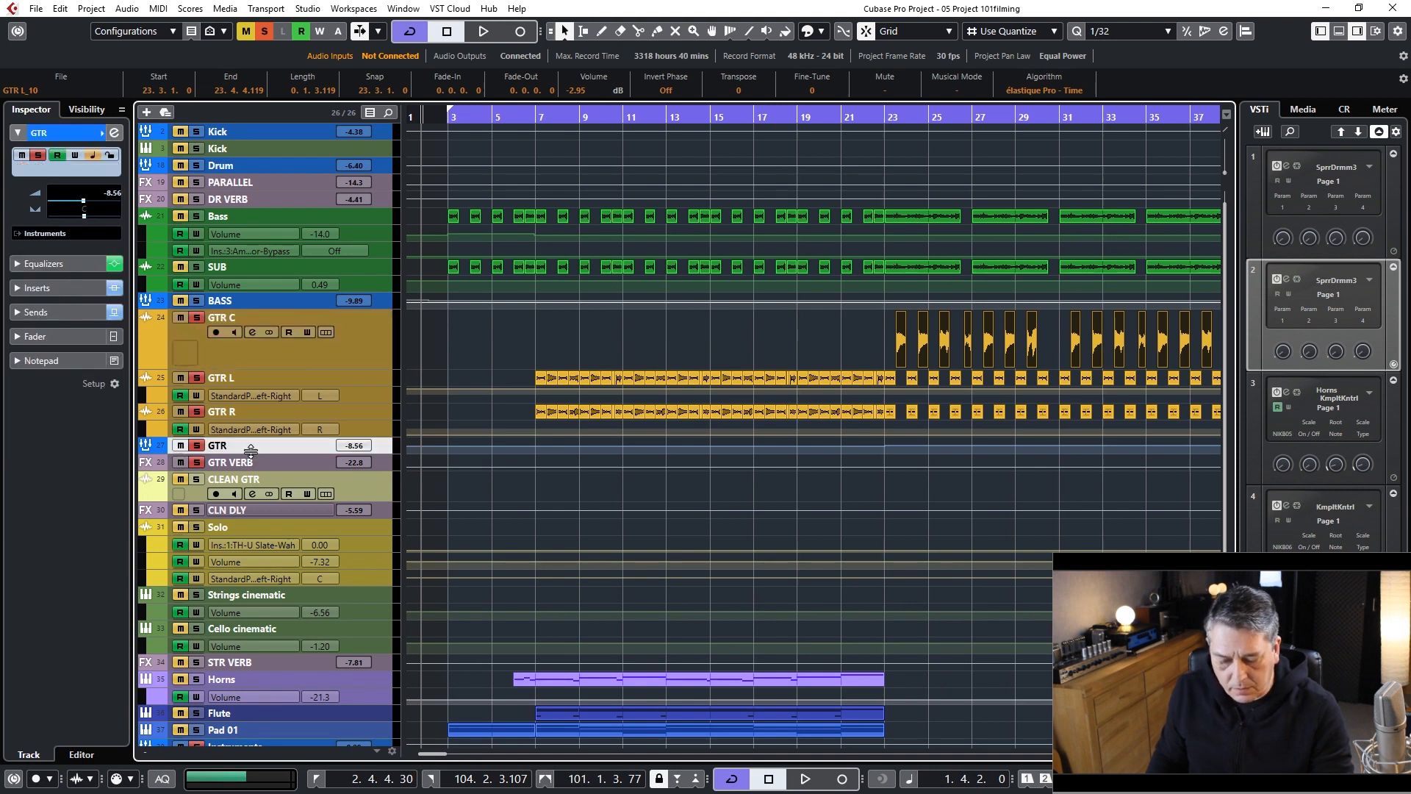
pyautogui.press('F3')
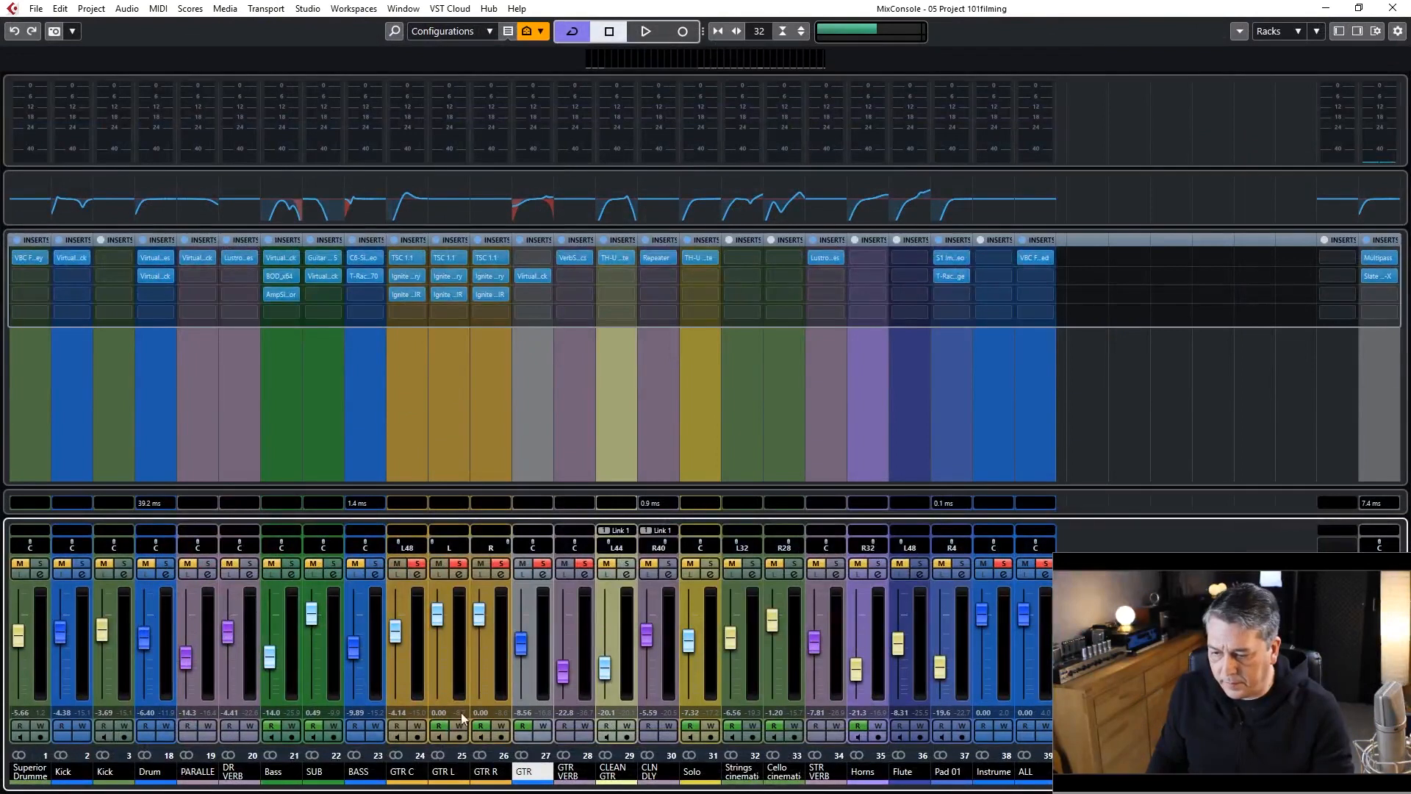
pyautogui.click(542, 572)
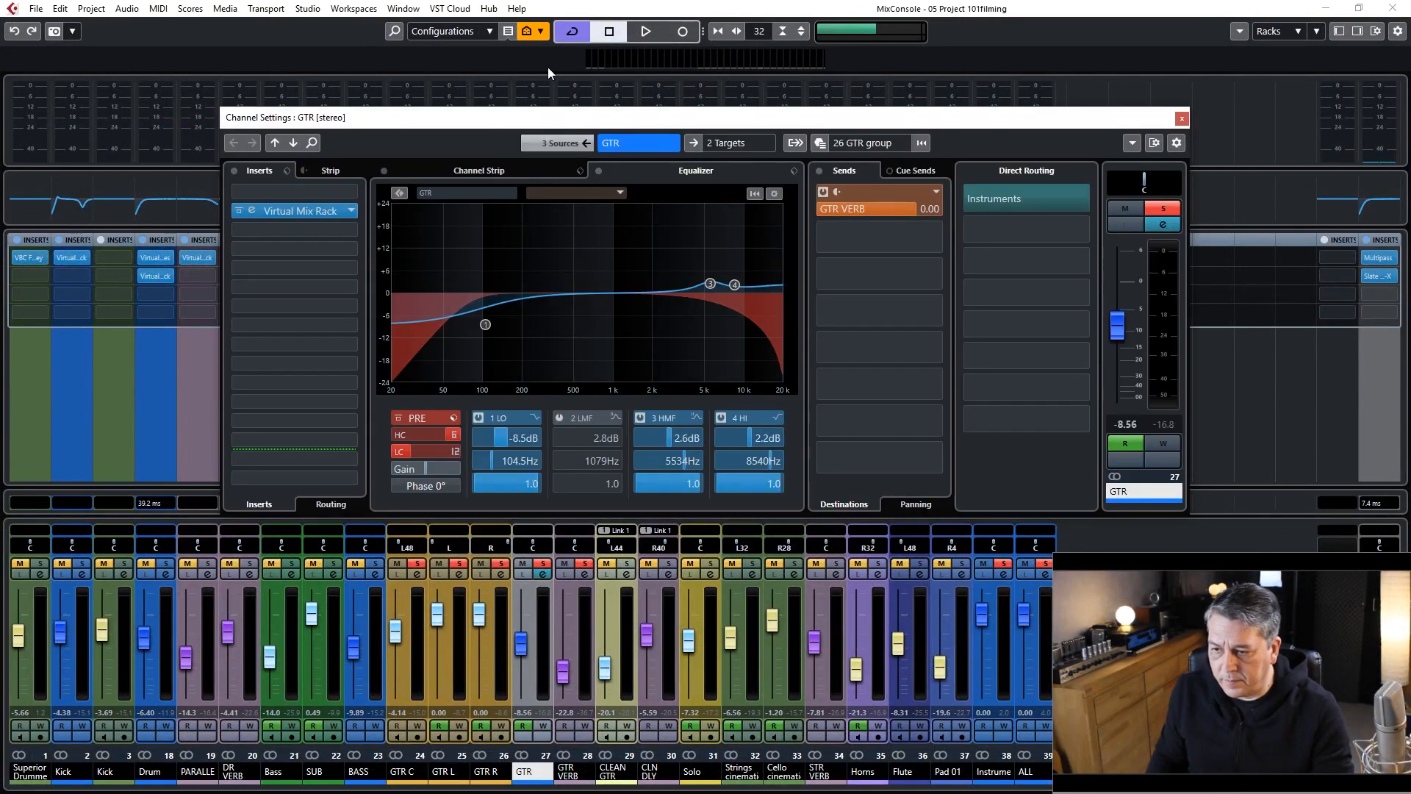
pyautogui.moveTo(560, 129); pyautogui.dragTo(463, 74)
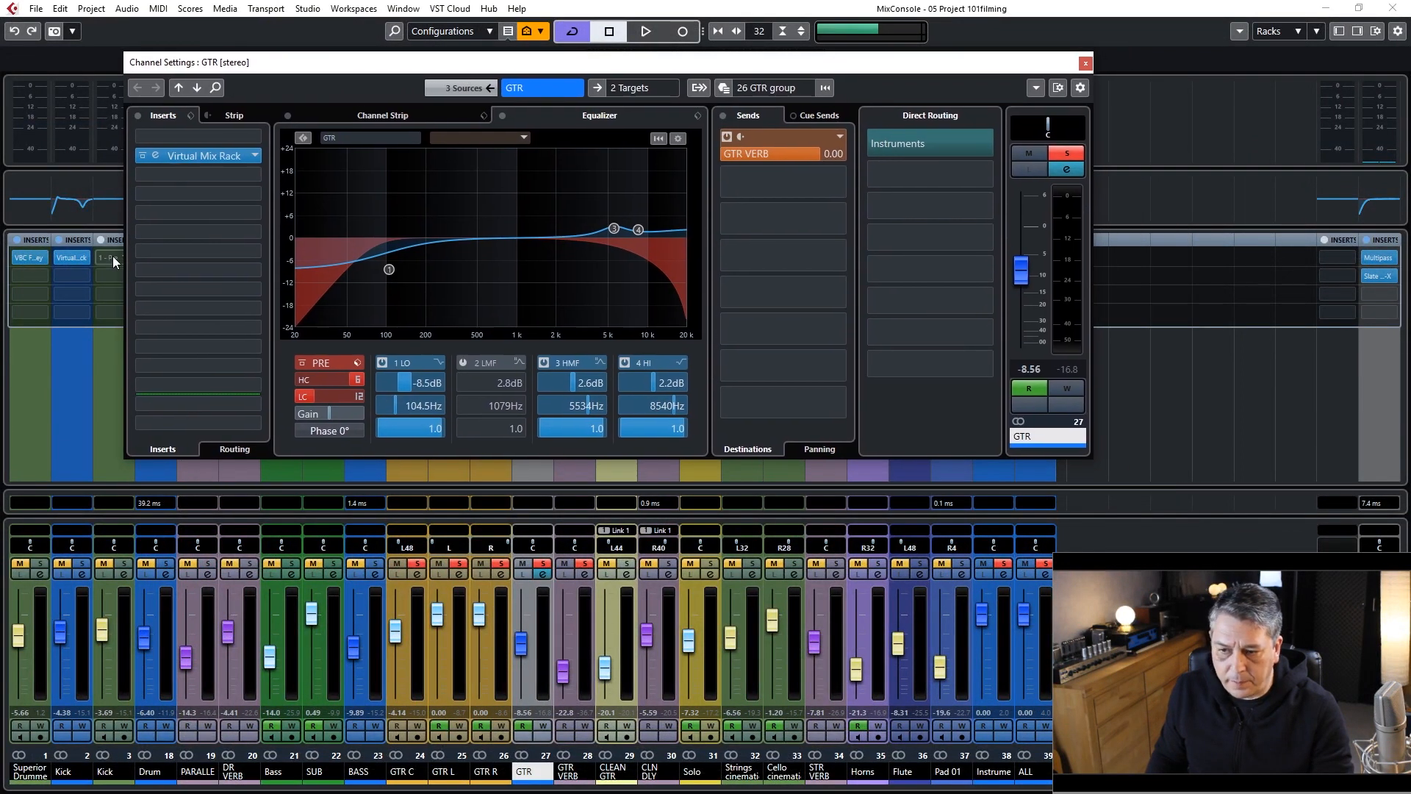
pyautogui.click(197, 157)
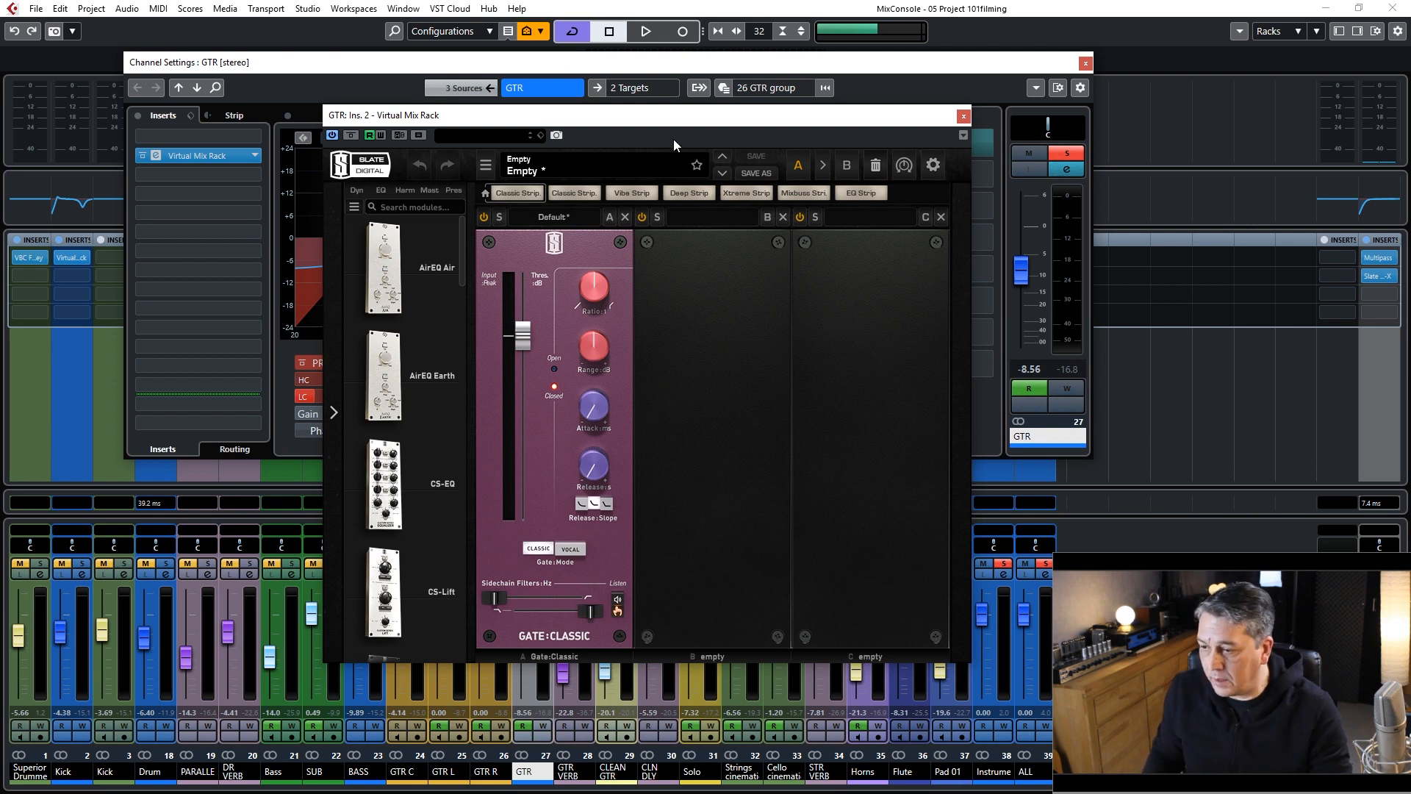
pyautogui.click(963, 117)
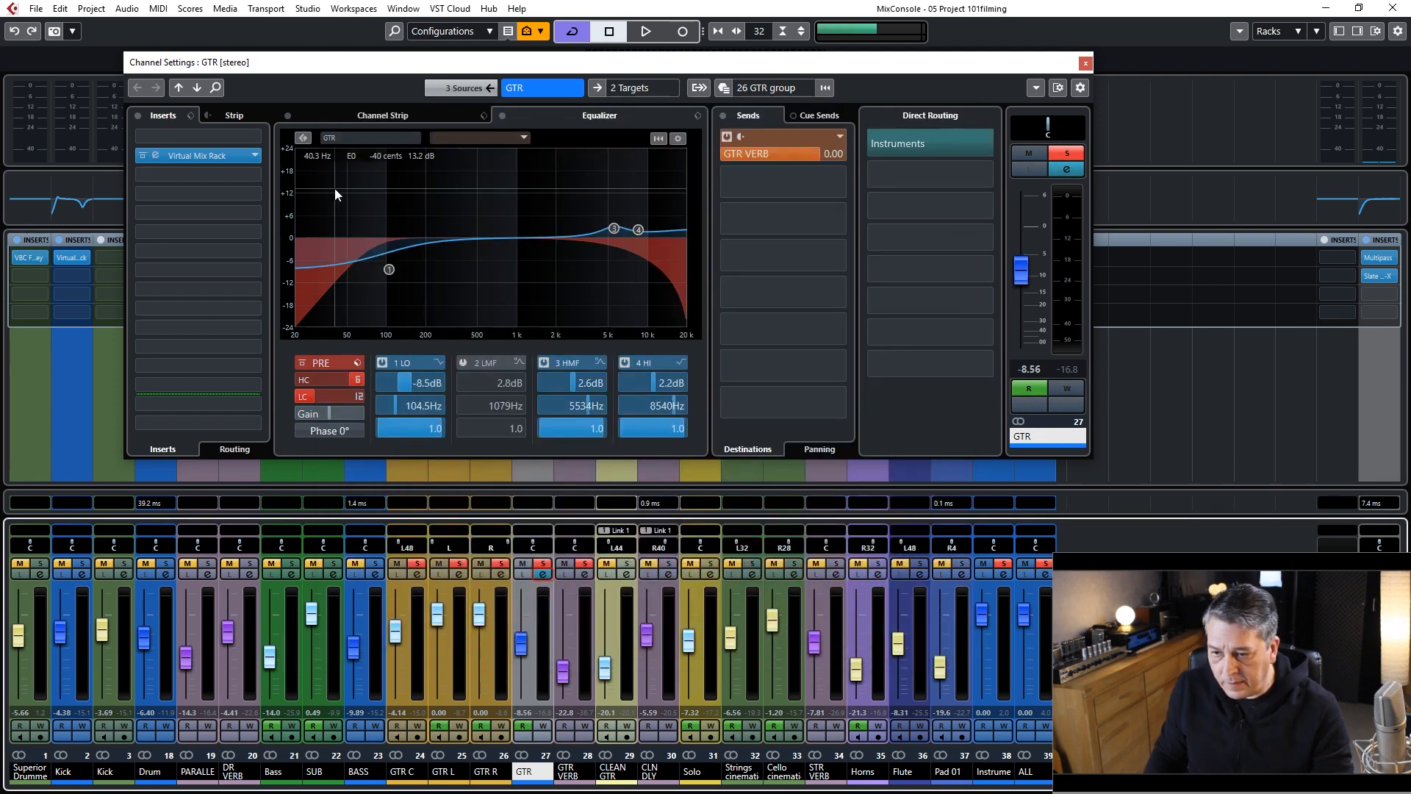
# Step: Examine the GTR group's equalizer curve and its GTR VERB send, then close the channel settings
pyautogui.click(390, 271)
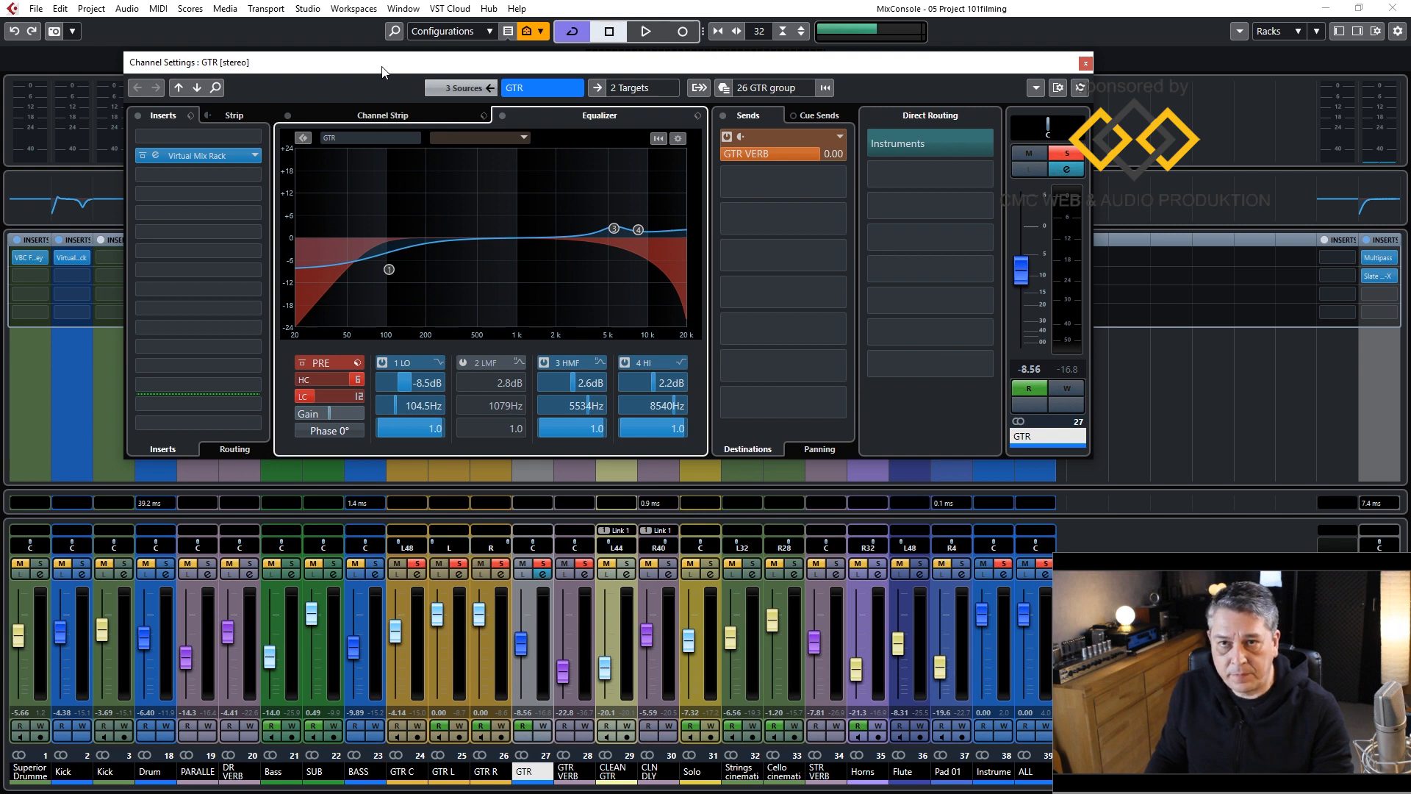
pyautogui.moveTo(382, 72); pyautogui.dragTo(341, 73)
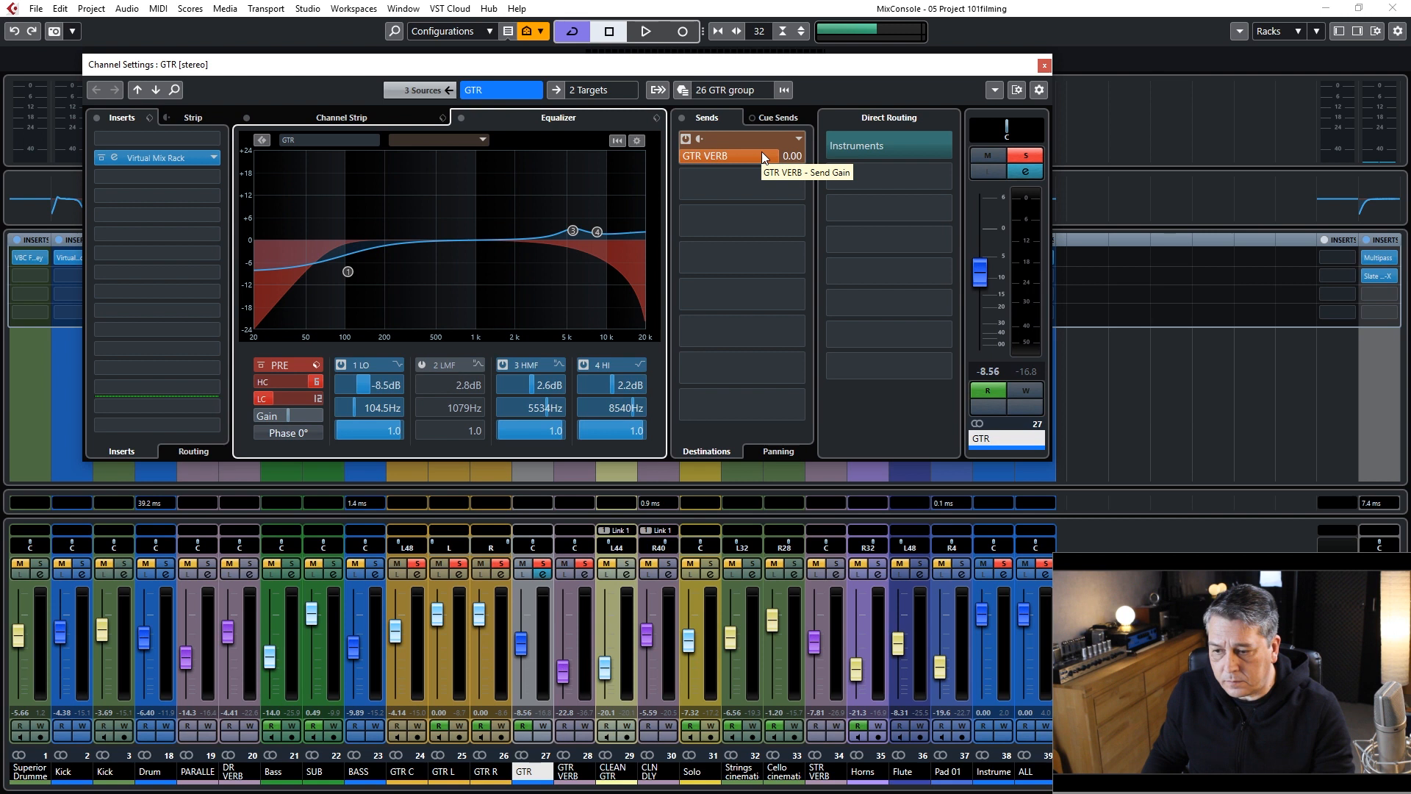
pyautogui.click(1044, 65)
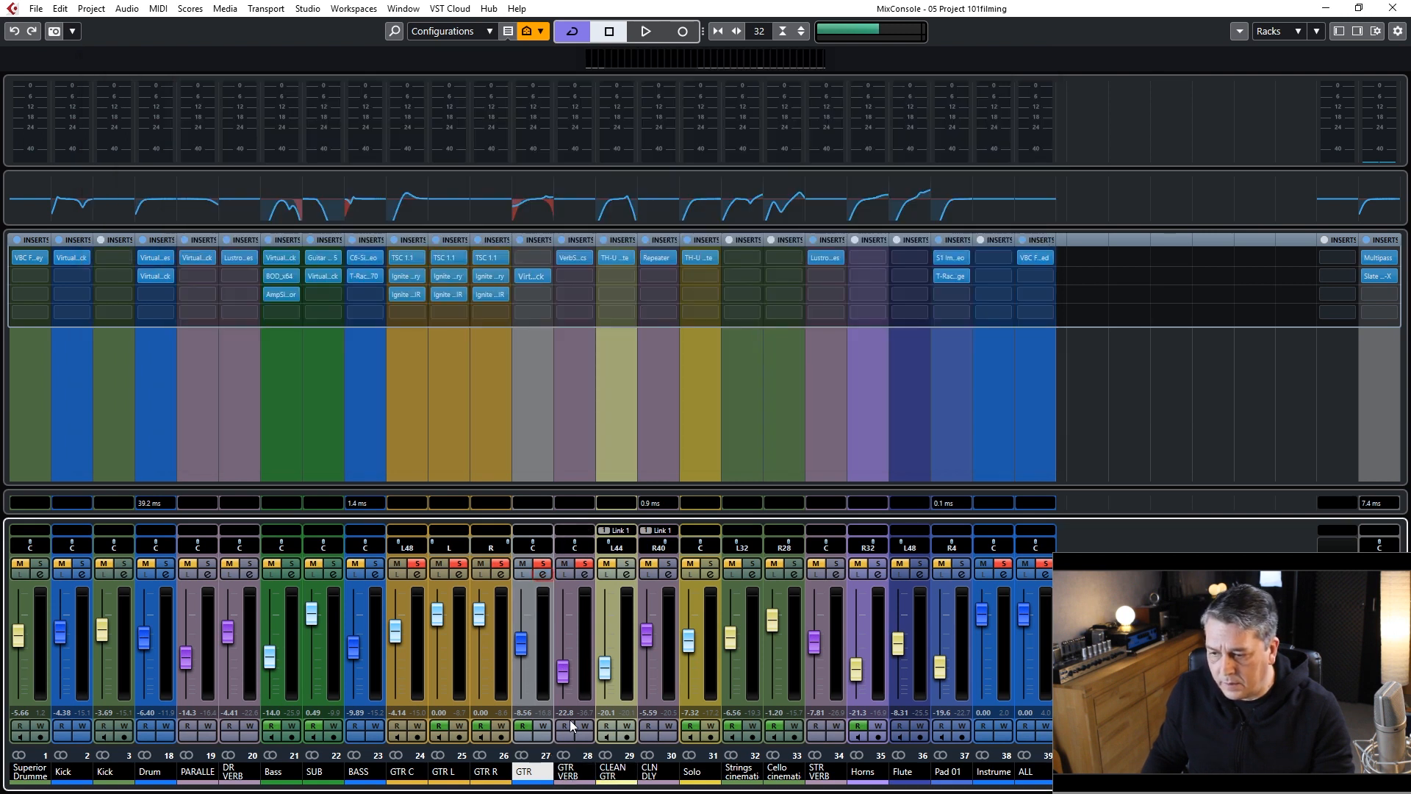
# Step: Open the VerbSuite Classics reverb on the GTR VERB channel's first insert and place its window over the channel settings
pyautogui.click(584, 573)
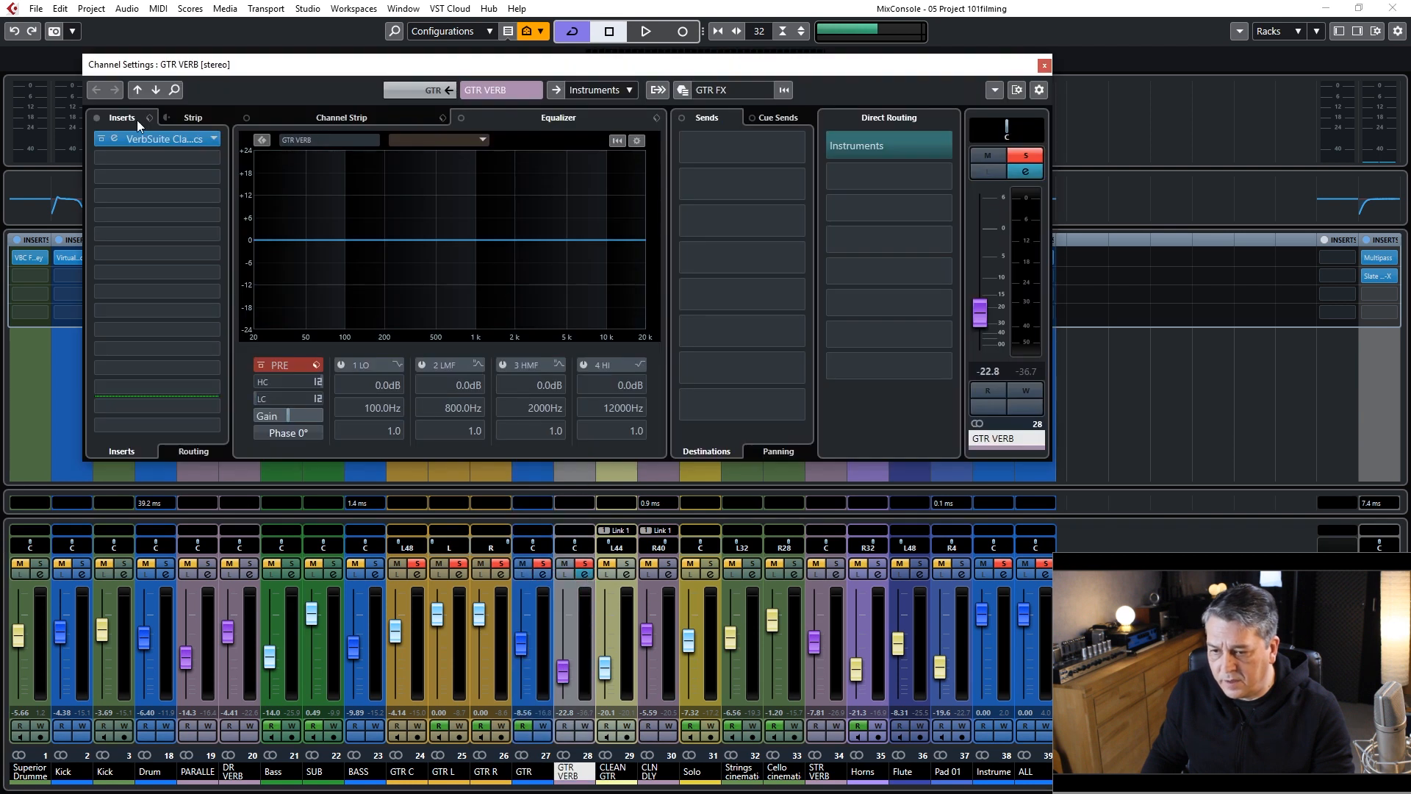
pyautogui.click(157, 141)
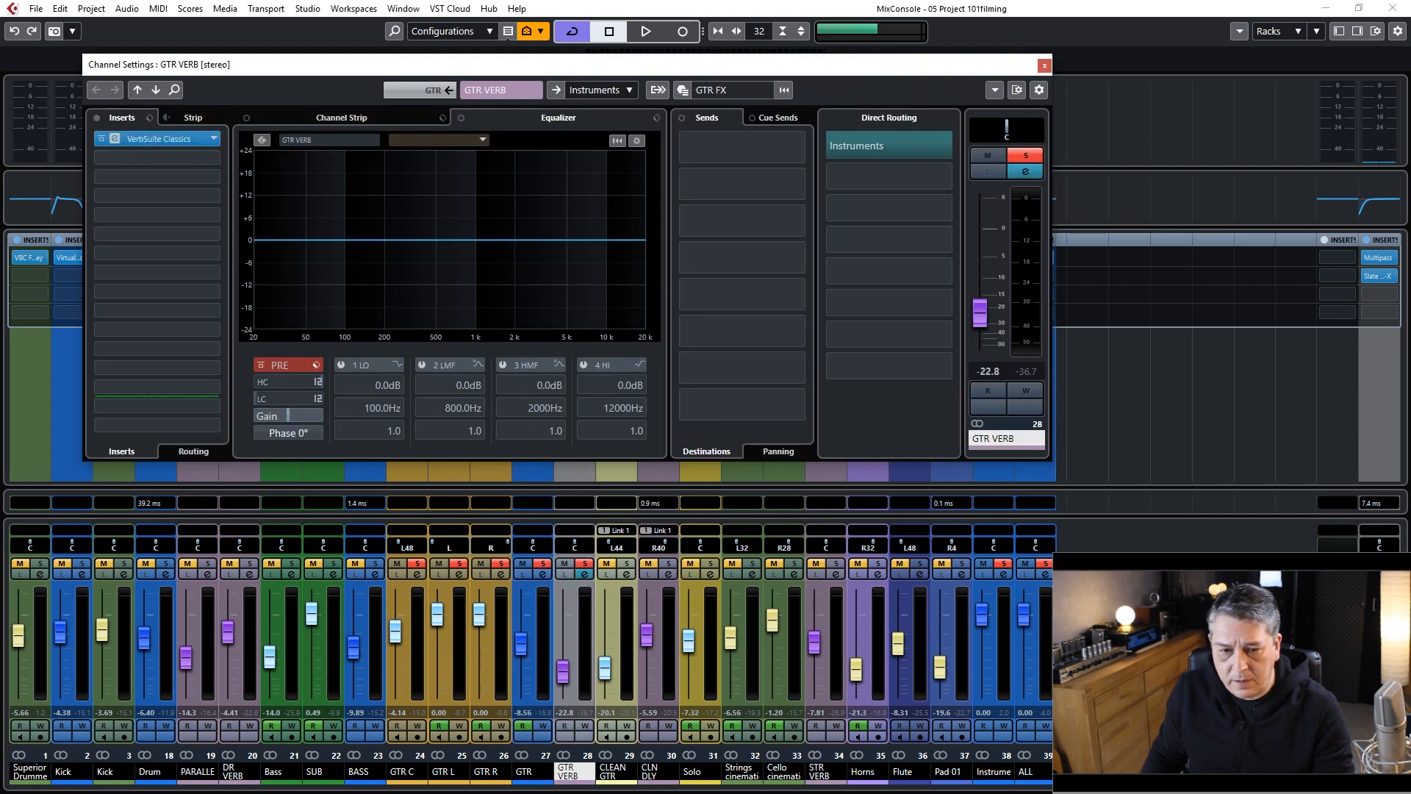
pyautogui.moveTo(813, 224); pyautogui.dragTo(853, 122)
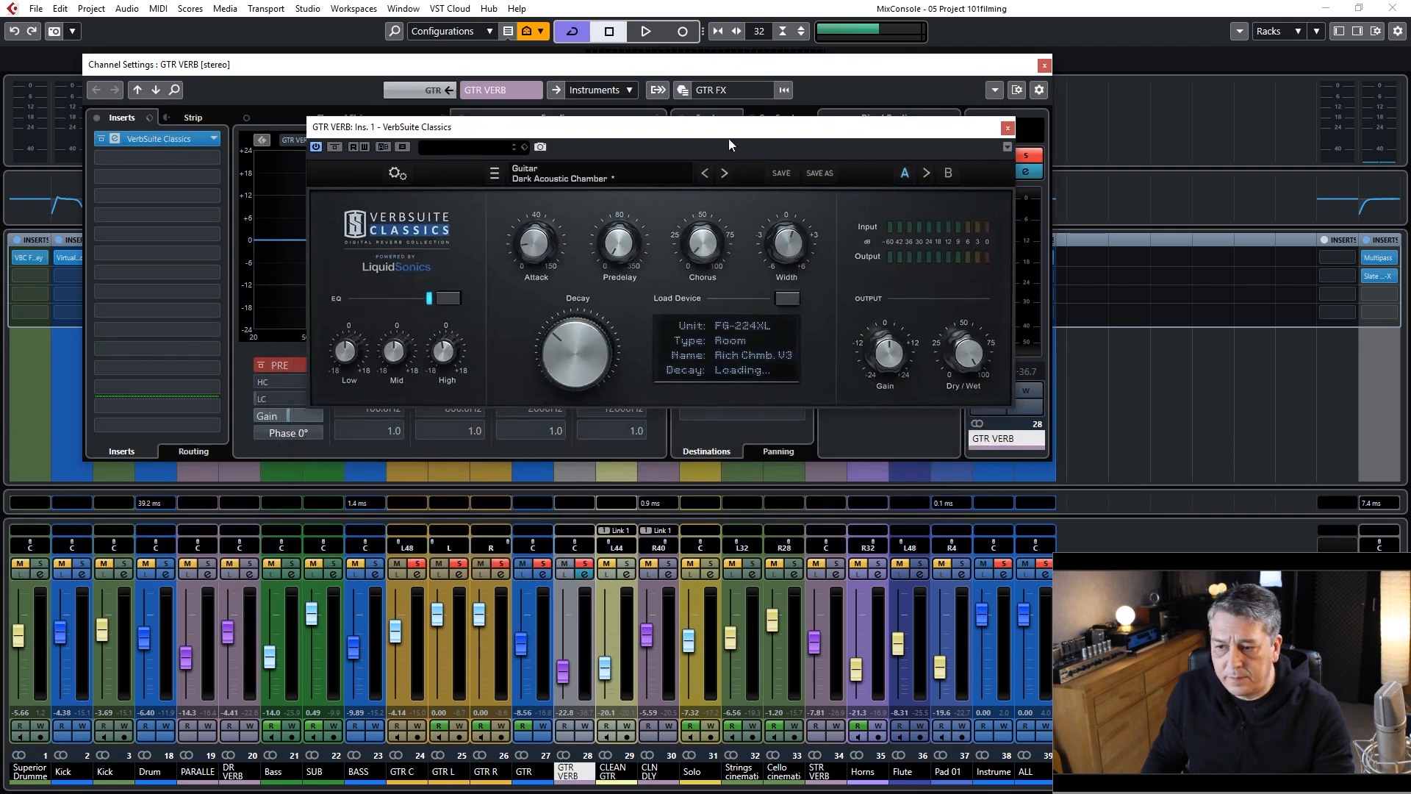
pyautogui.moveTo(691, 125); pyautogui.dragTo(569, 84)
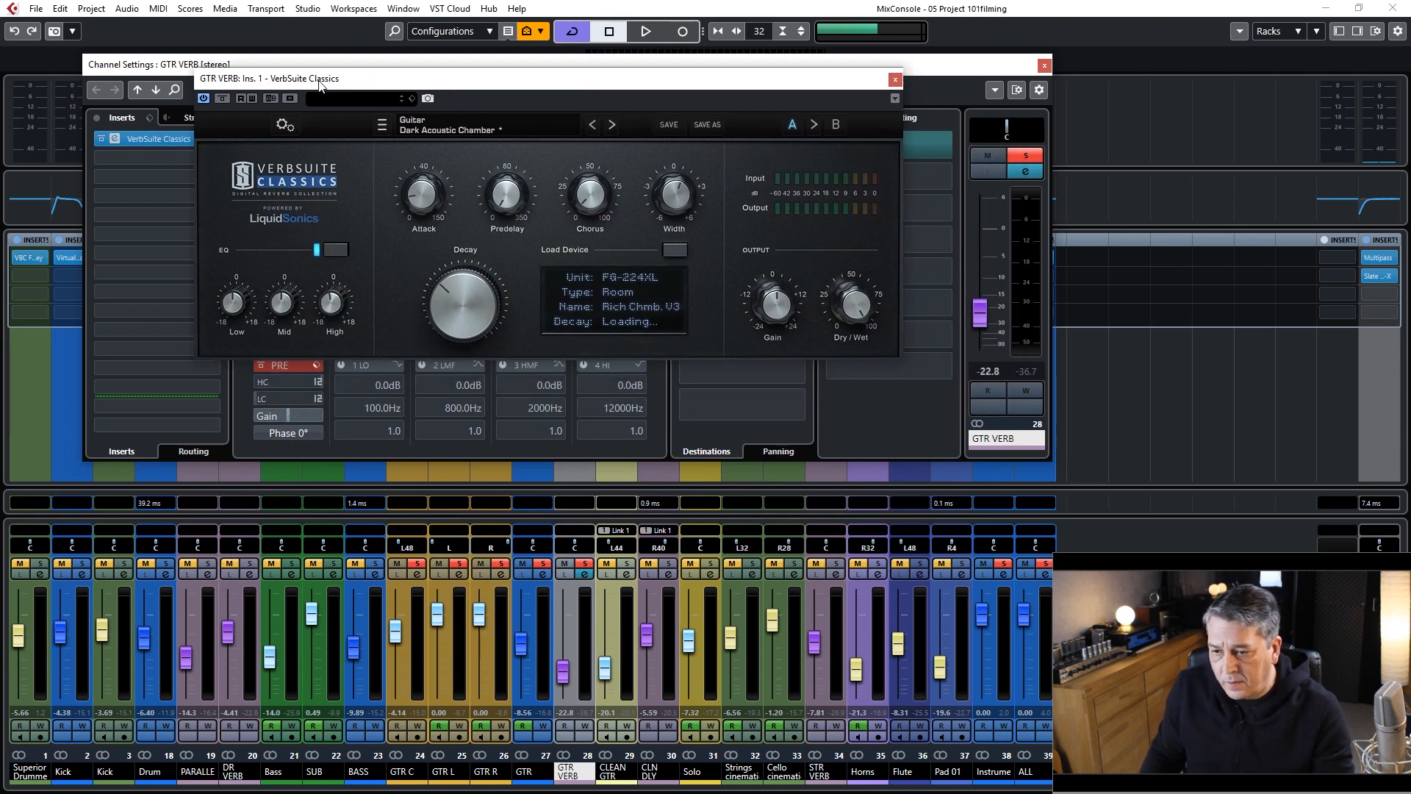
pyautogui.moveTo(321, 86); pyautogui.dragTo(288, 97)
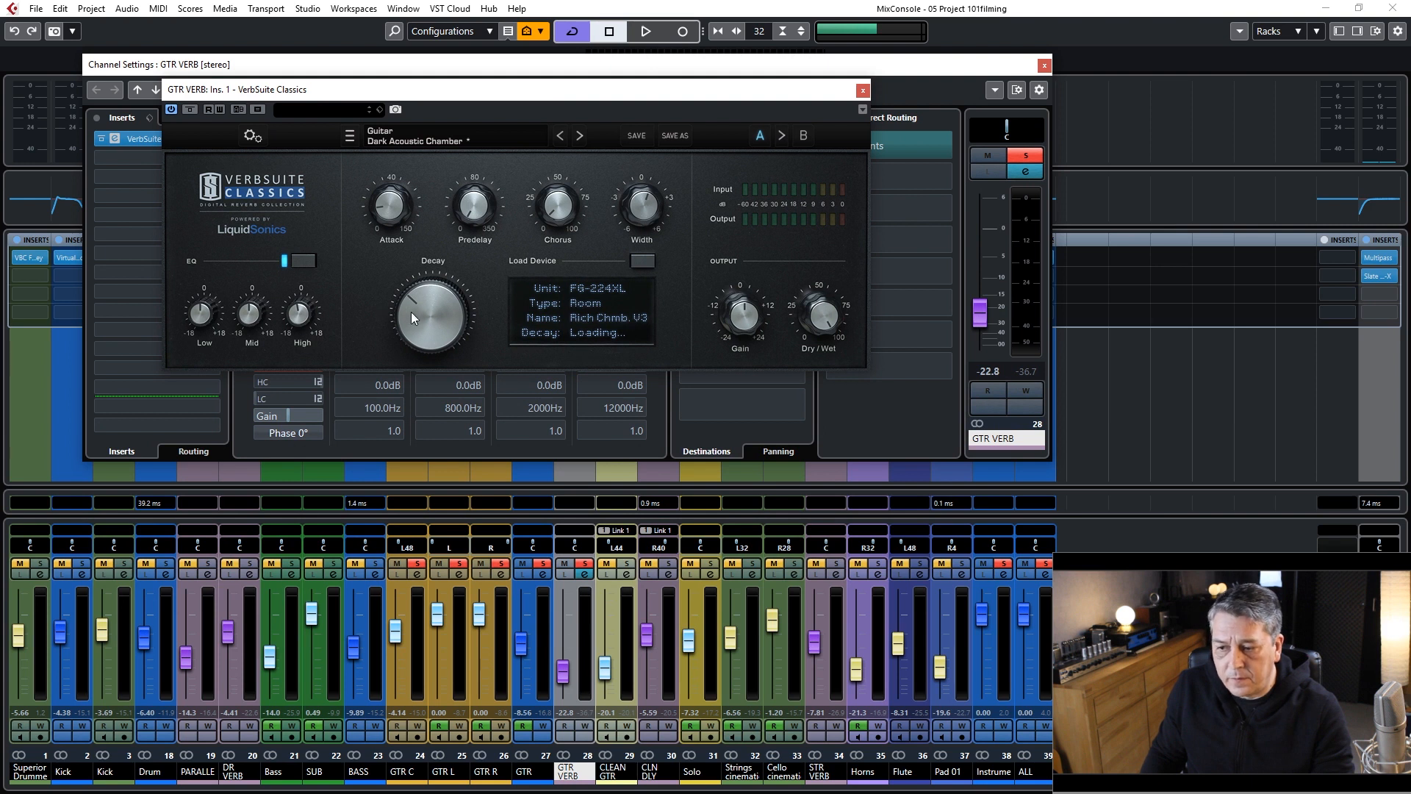
# Step: Examine the reverb's Decay, Attack, Width and Dry/Wet controls, then close the plug-in and the GTR VERB channel settings
pyautogui.moveTo(422, 305)
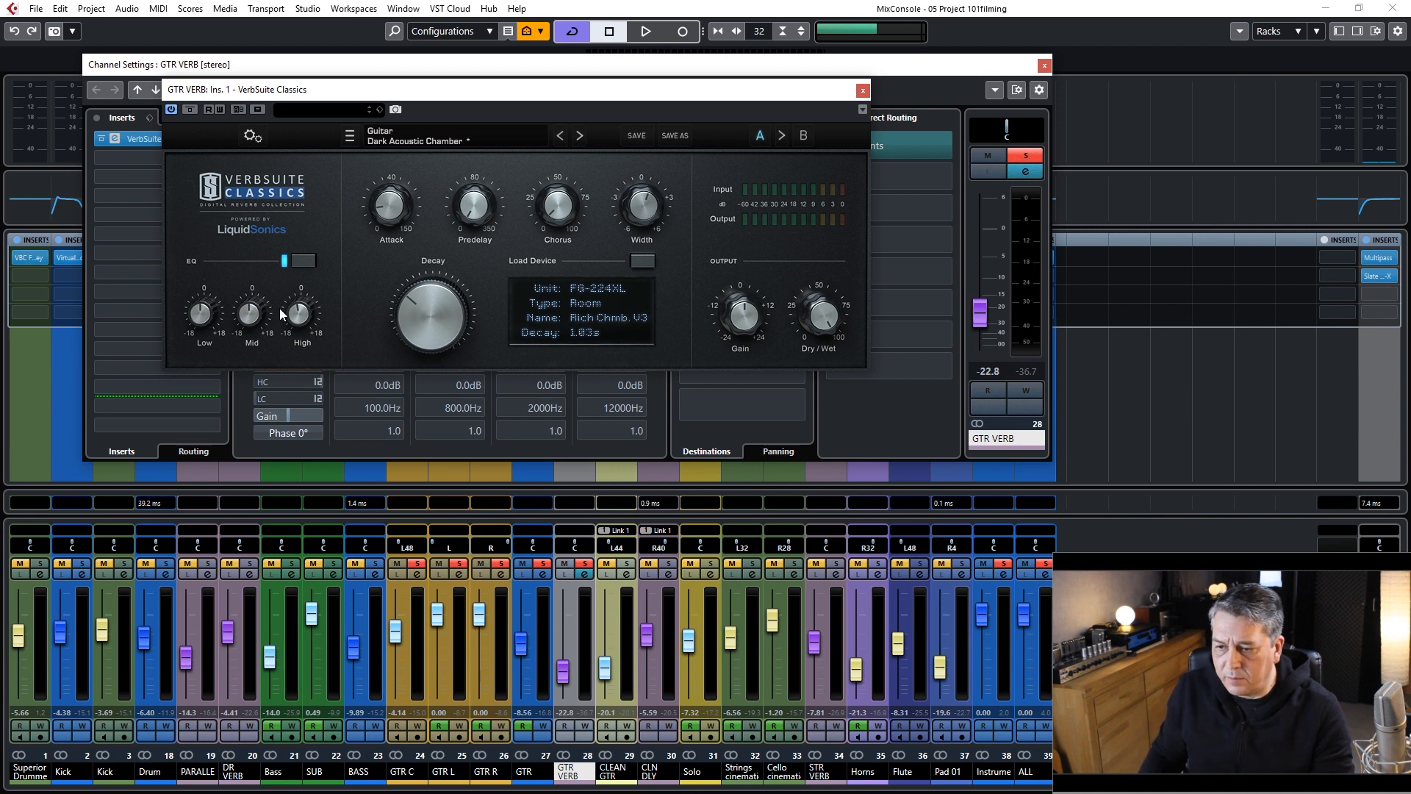
pyautogui.moveTo(403, 211)
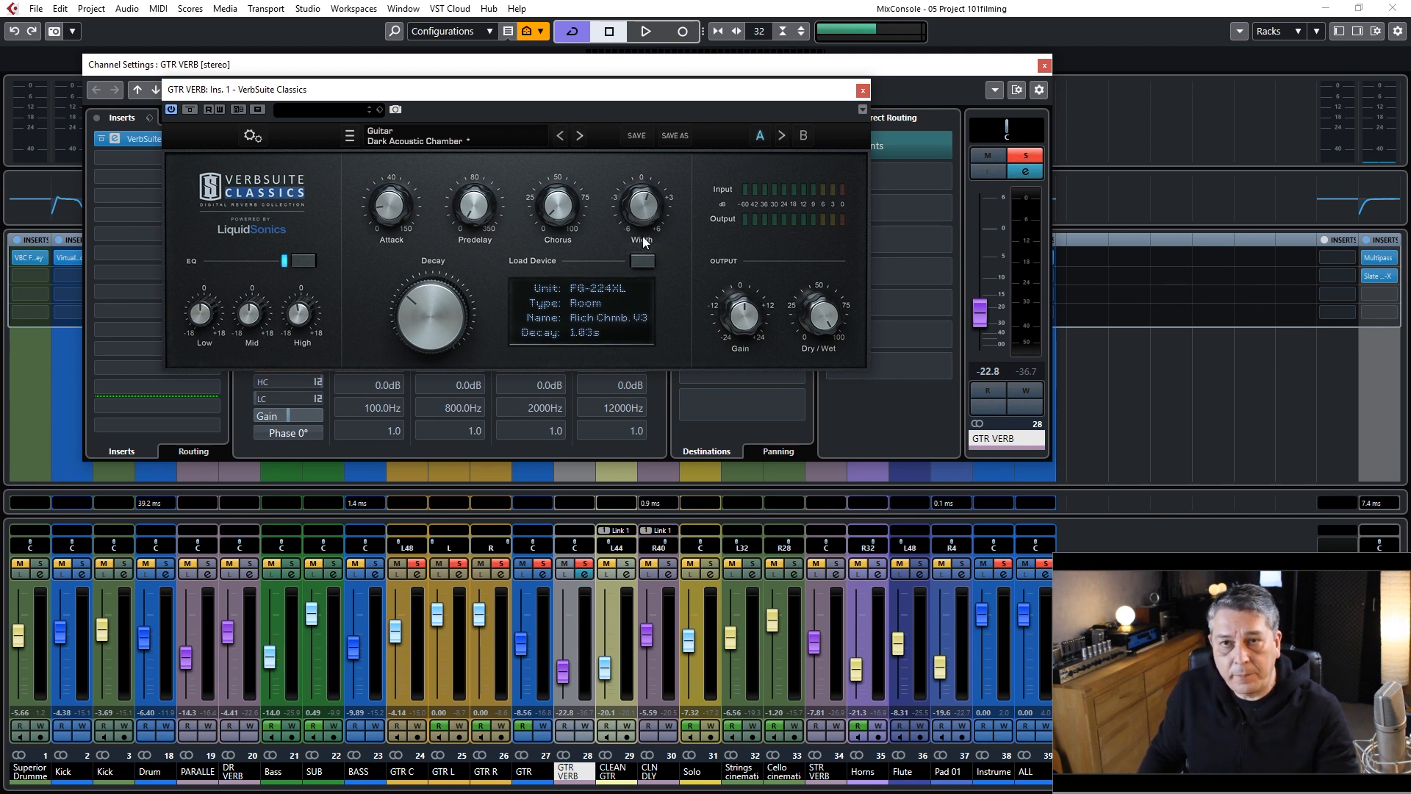
pyautogui.moveTo(647, 208)
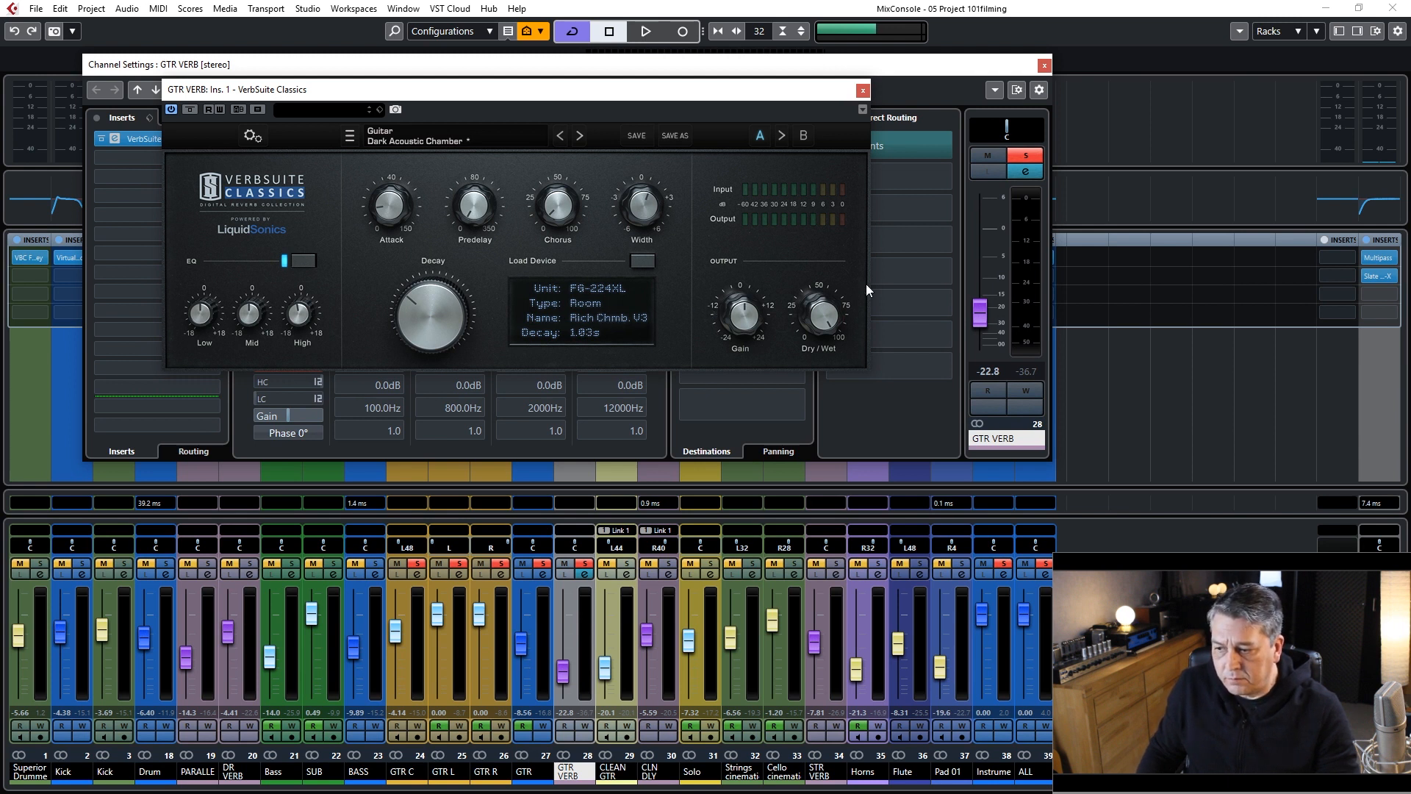
pyautogui.moveTo(824, 309)
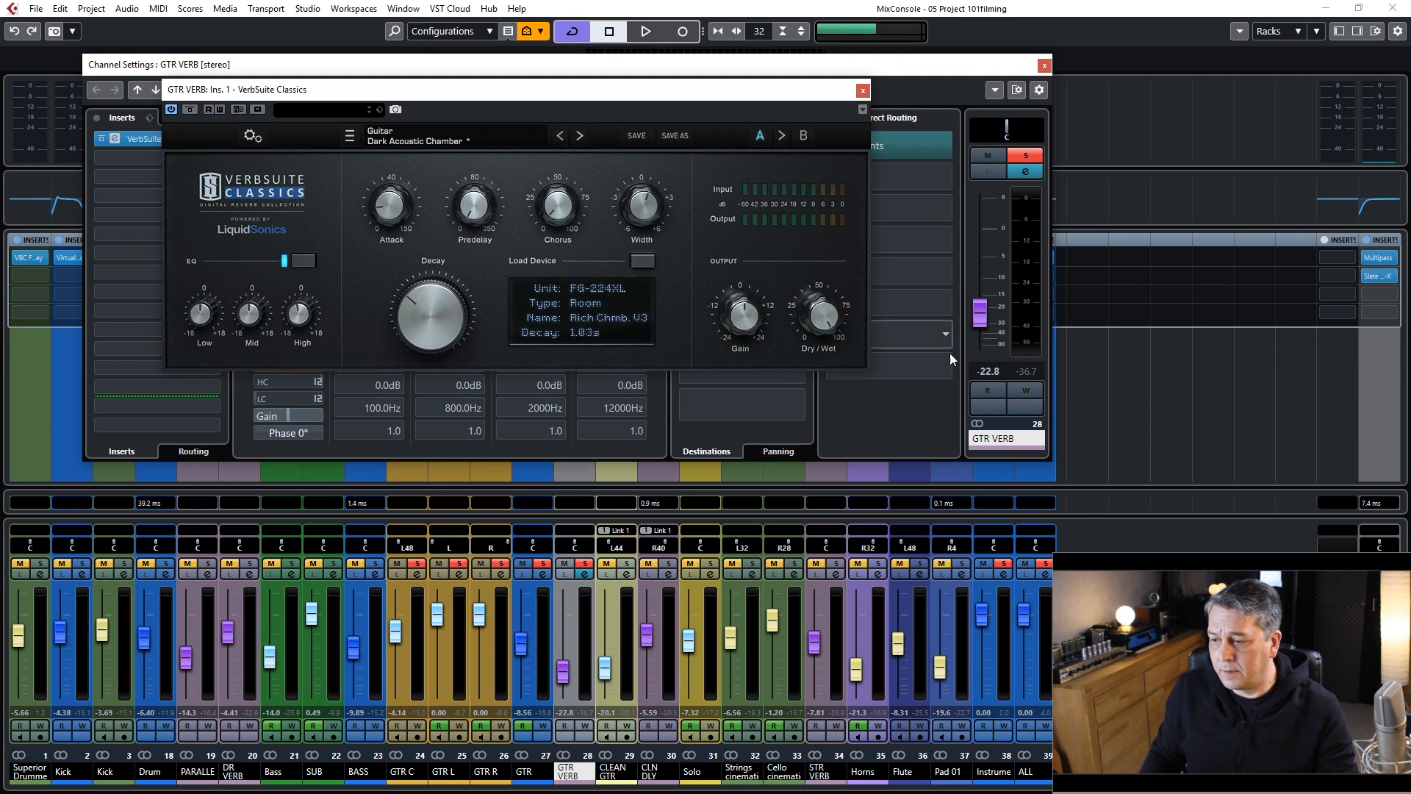
pyautogui.click(863, 90)
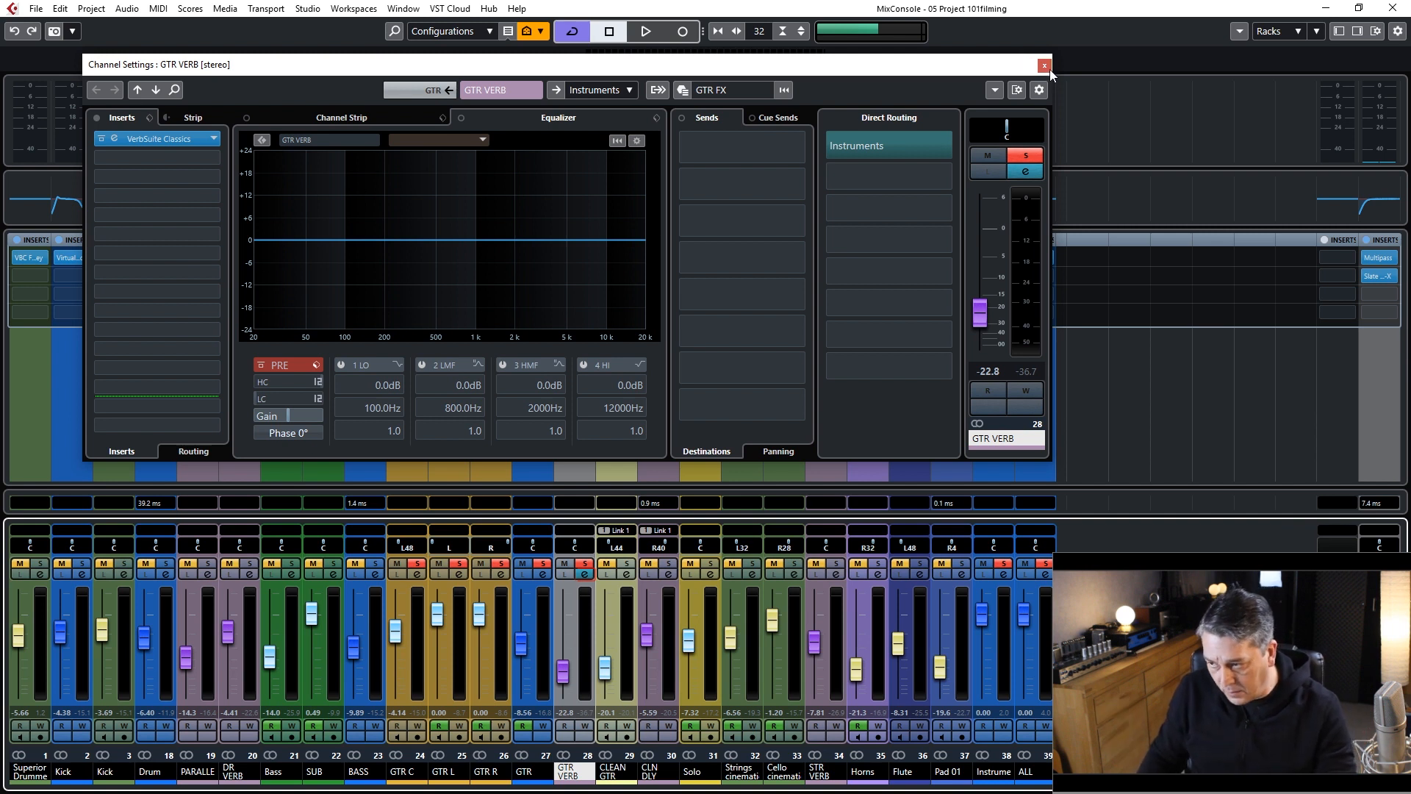
pyautogui.click(1044, 65)
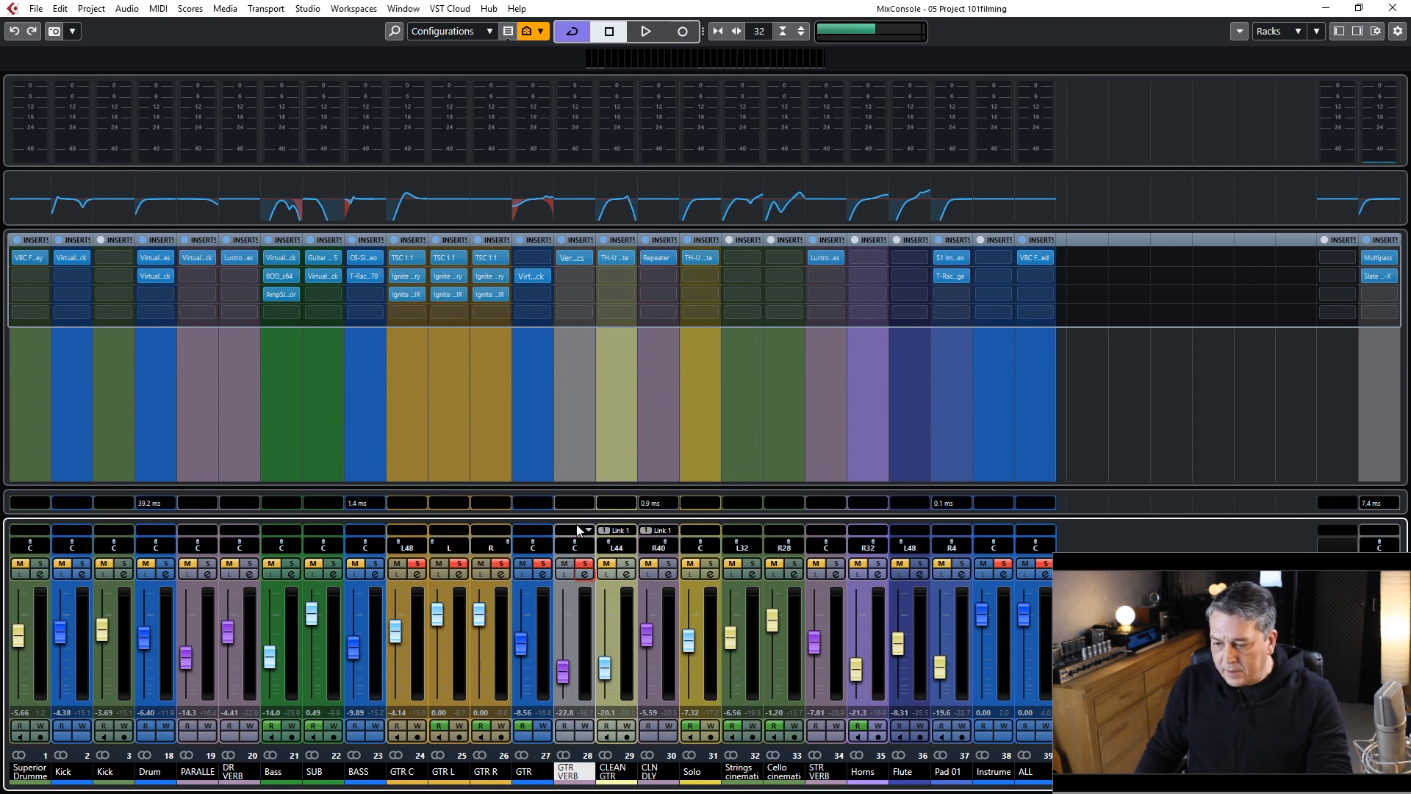
# Step: Start playback at bar 23 in the project window with the guitars and GTR VERB soloed, and return to the MixConsole
pyautogui.click(588, 564)
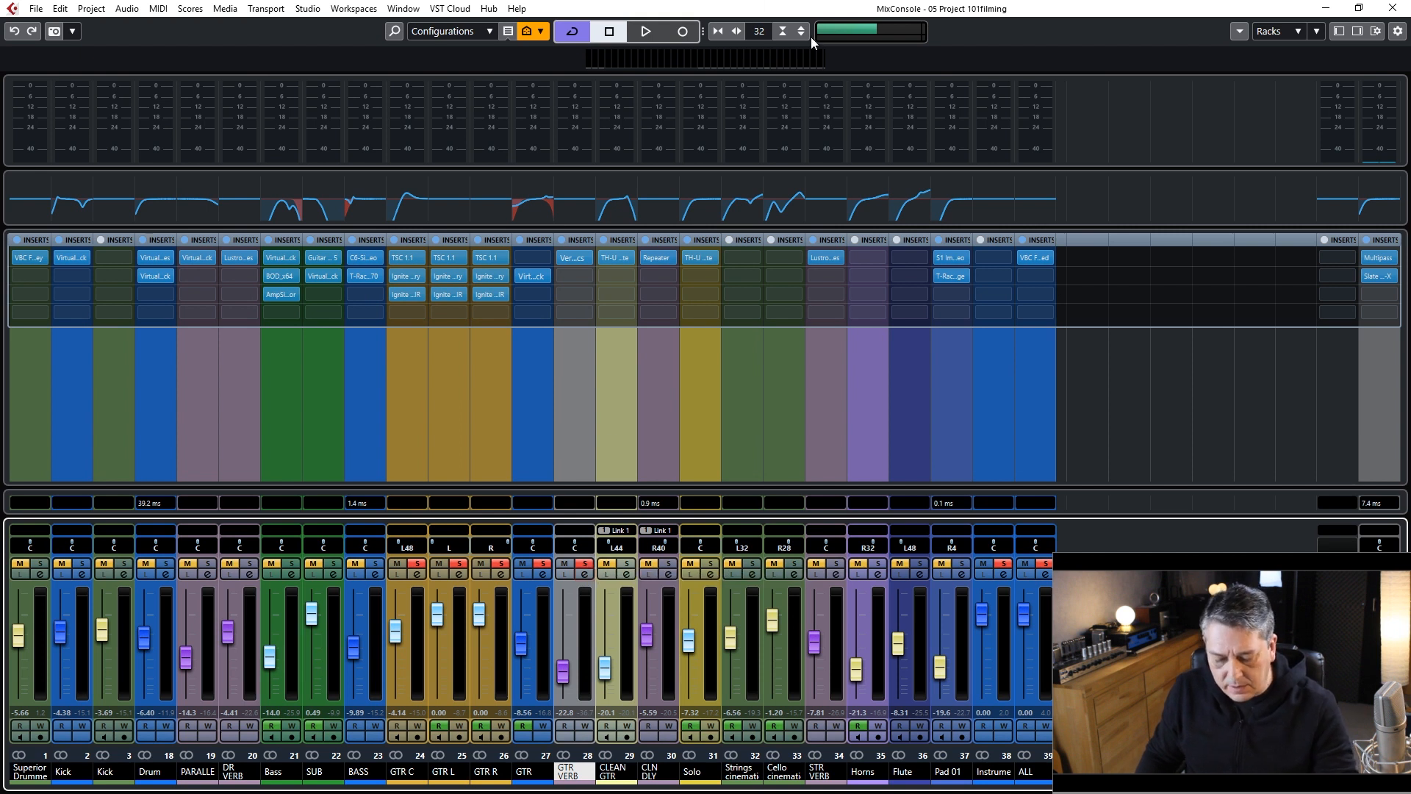
pyautogui.press('F3')
pyautogui.moveTo(588, 119); pyautogui.dragTo(884, 149)
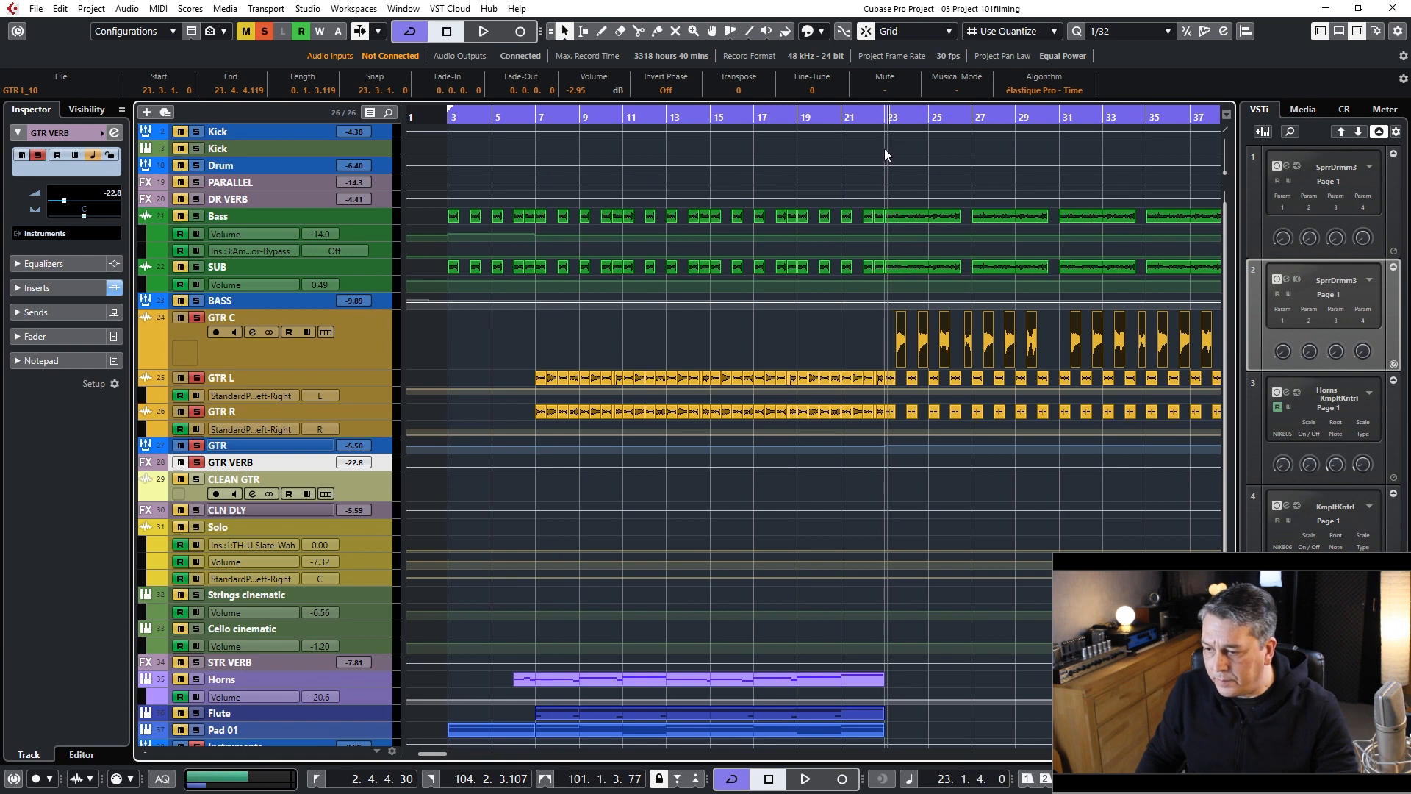
pyautogui.press('space')
pyautogui.press('F3')
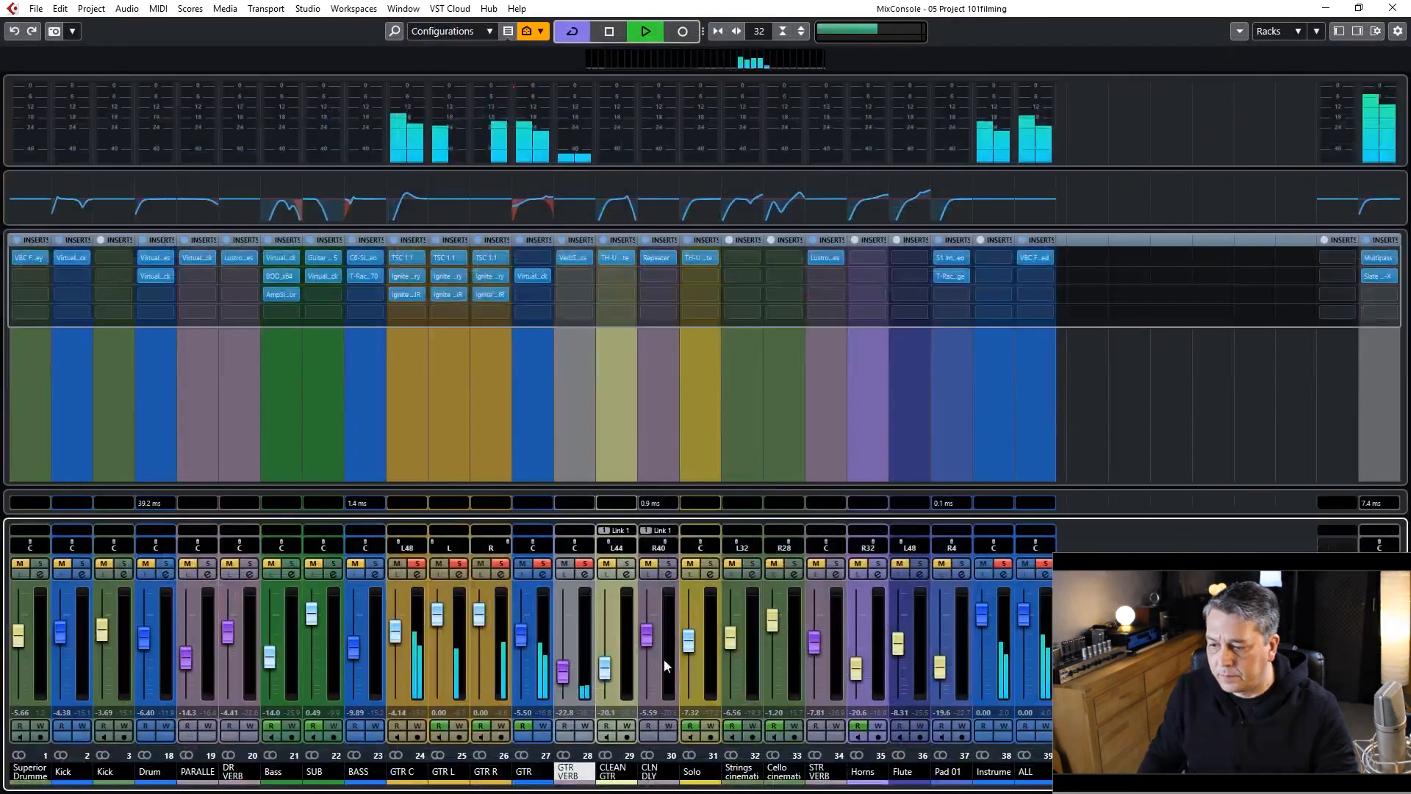
# Step: Switch the GTR VERB channel's solo off and on twice during playback to compare the soloed guitars with and without reverb
pyautogui.click(584, 565)
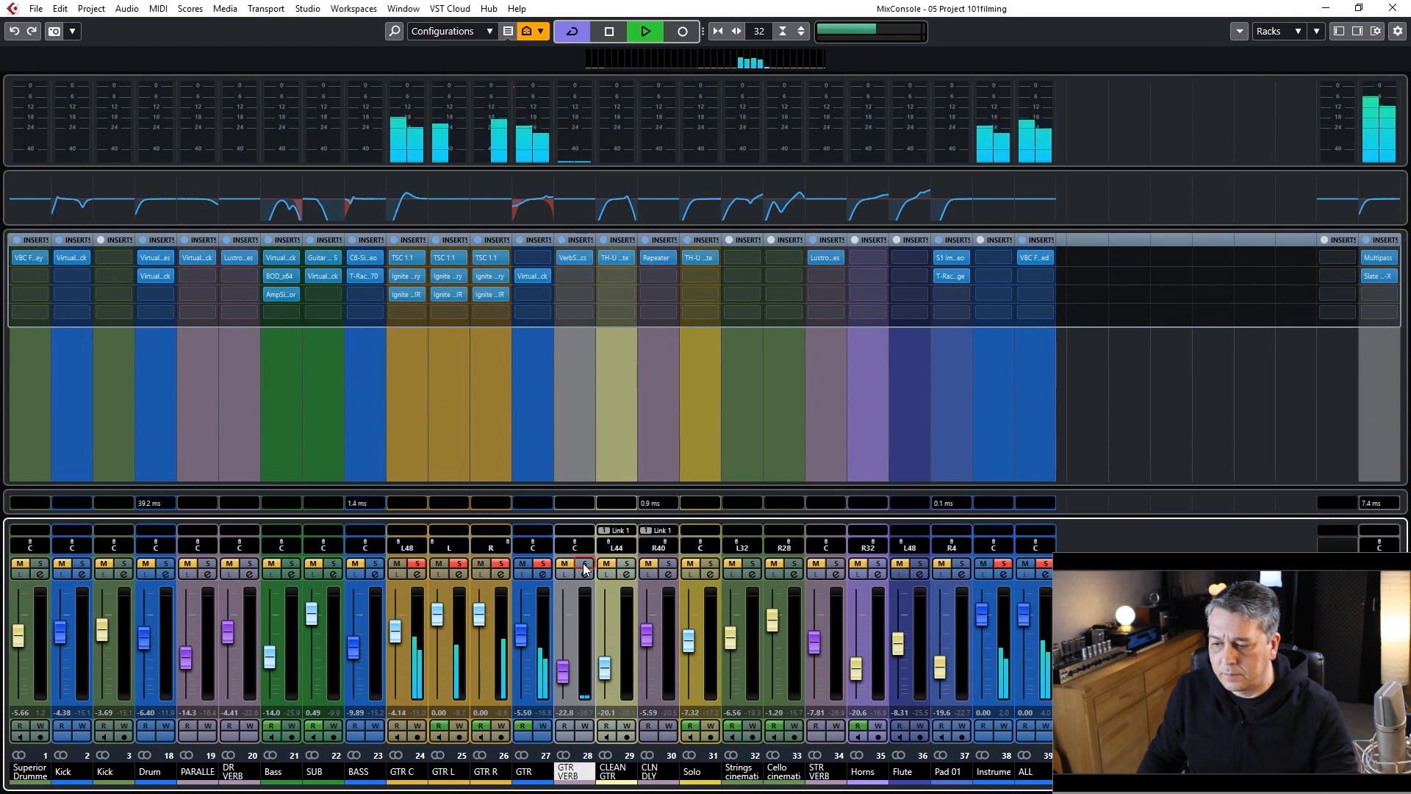
pyautogui.click(586, 564)
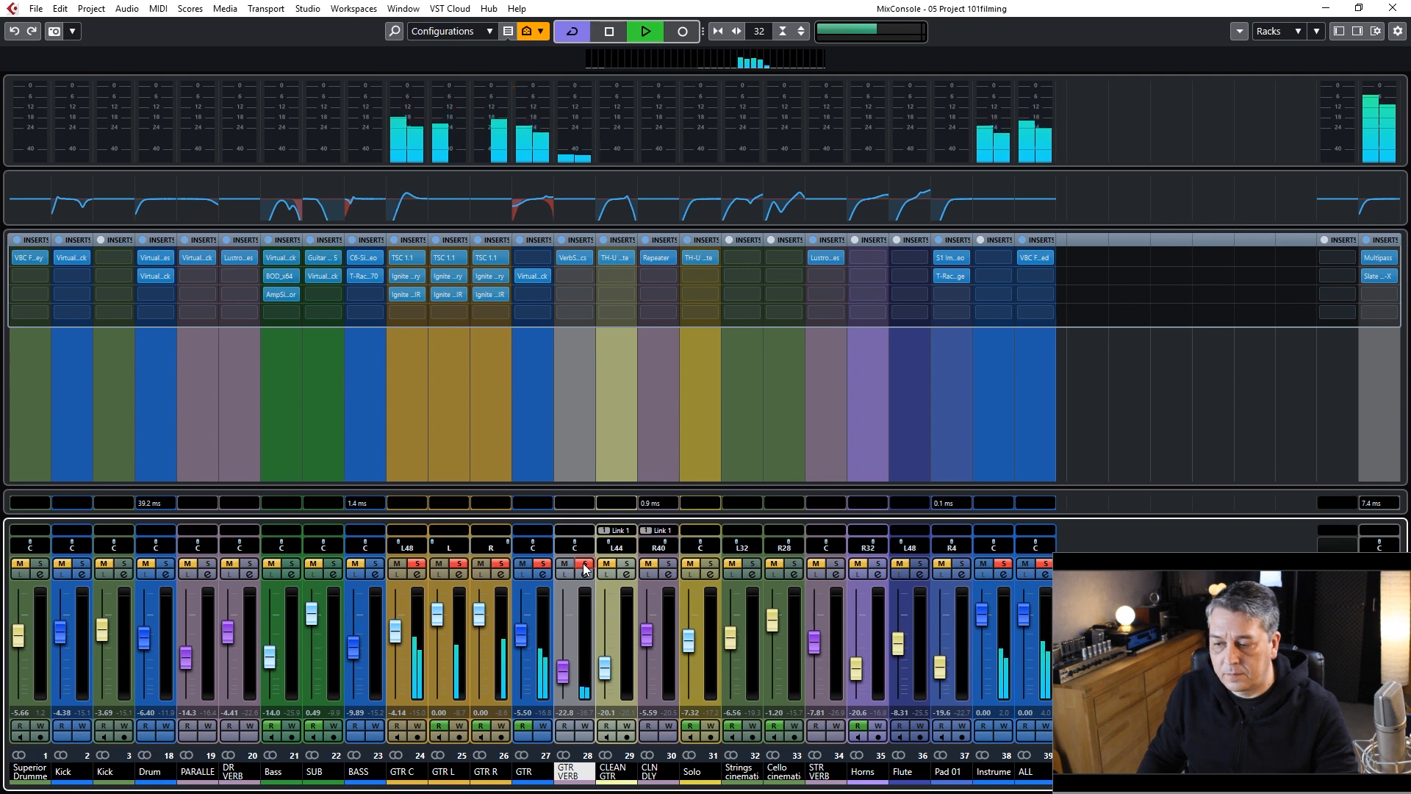
pyautogui.click(586, 565)
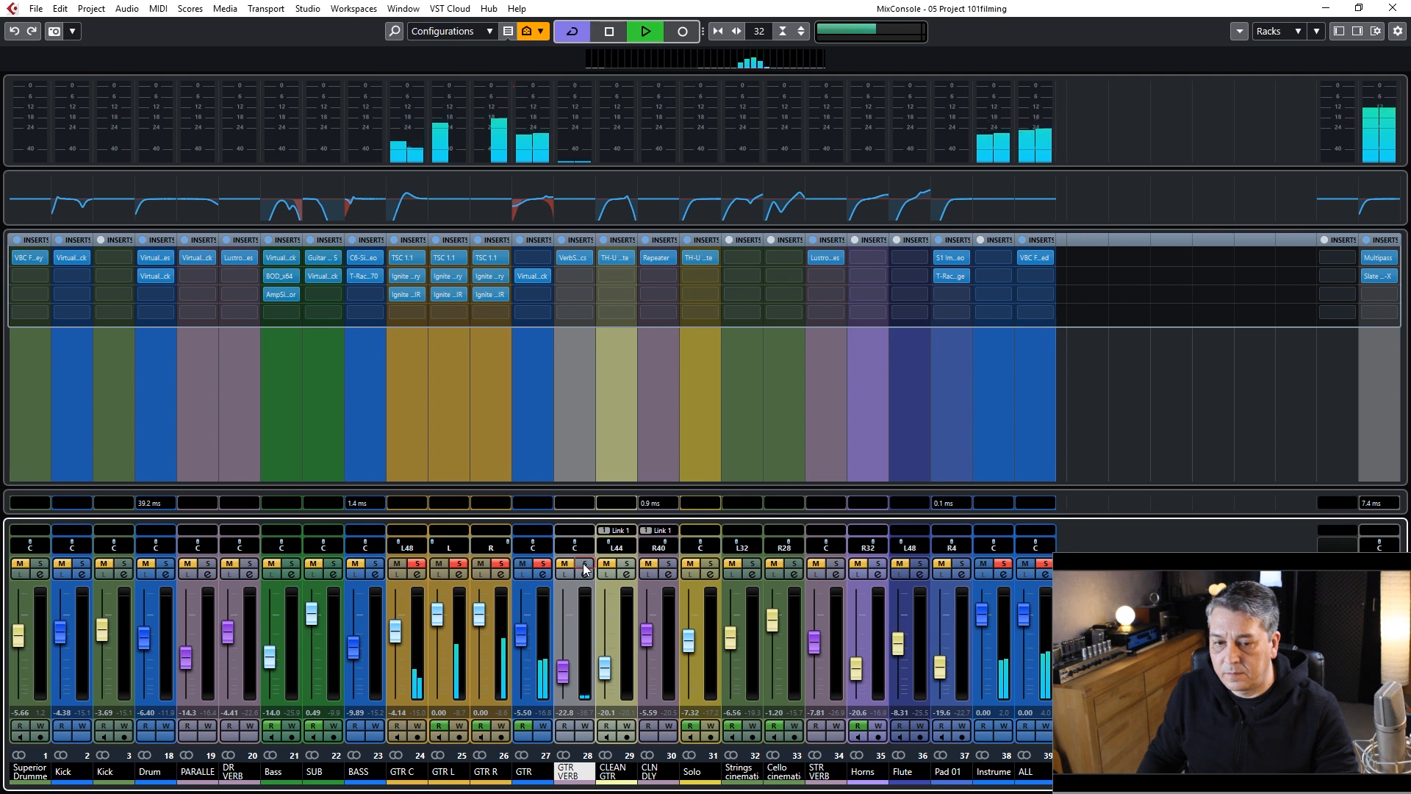
pyautogui.click(586, 564)
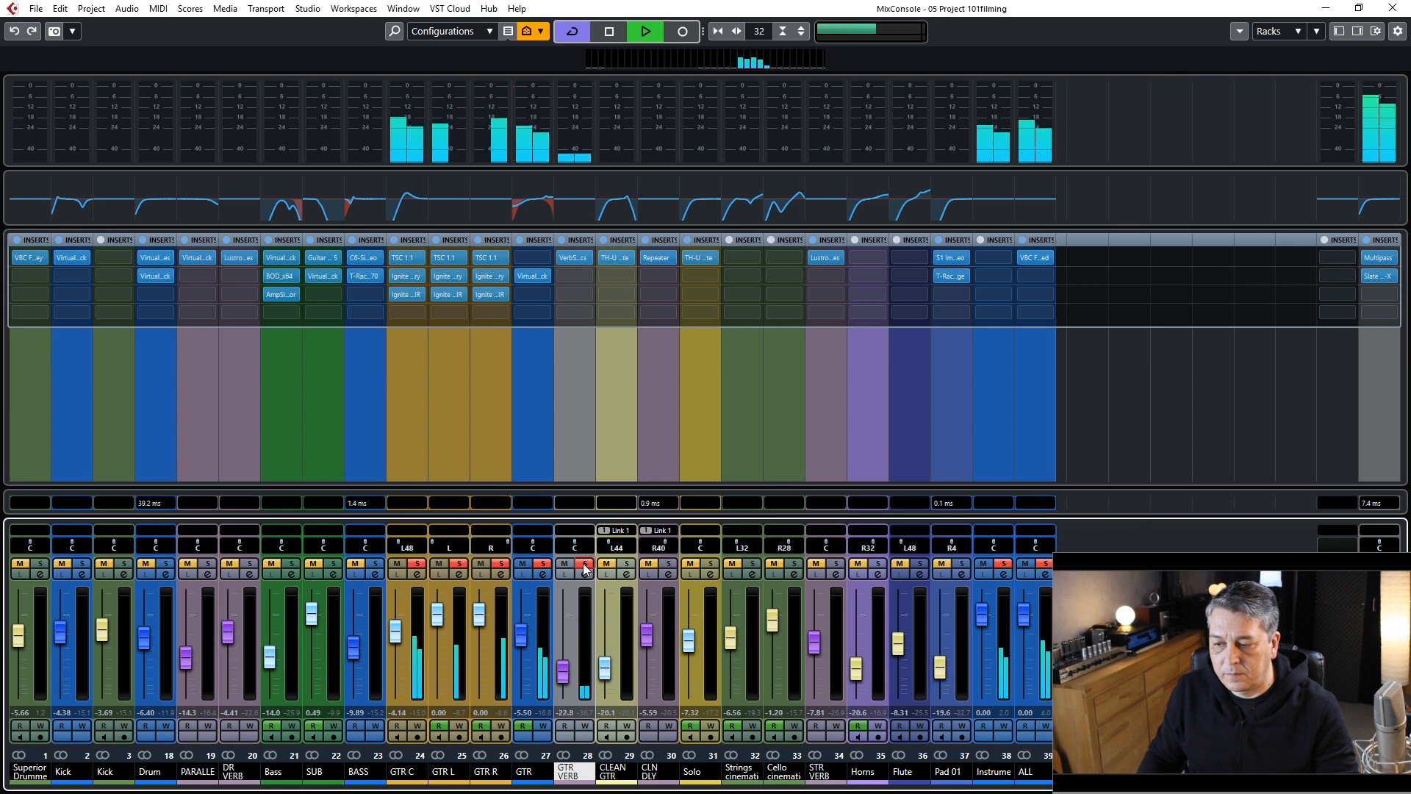
# Step: Clear all solos, compare the full mix with GTR VERB muted and unmuted, then stop playback
pyautogui.press('F3')
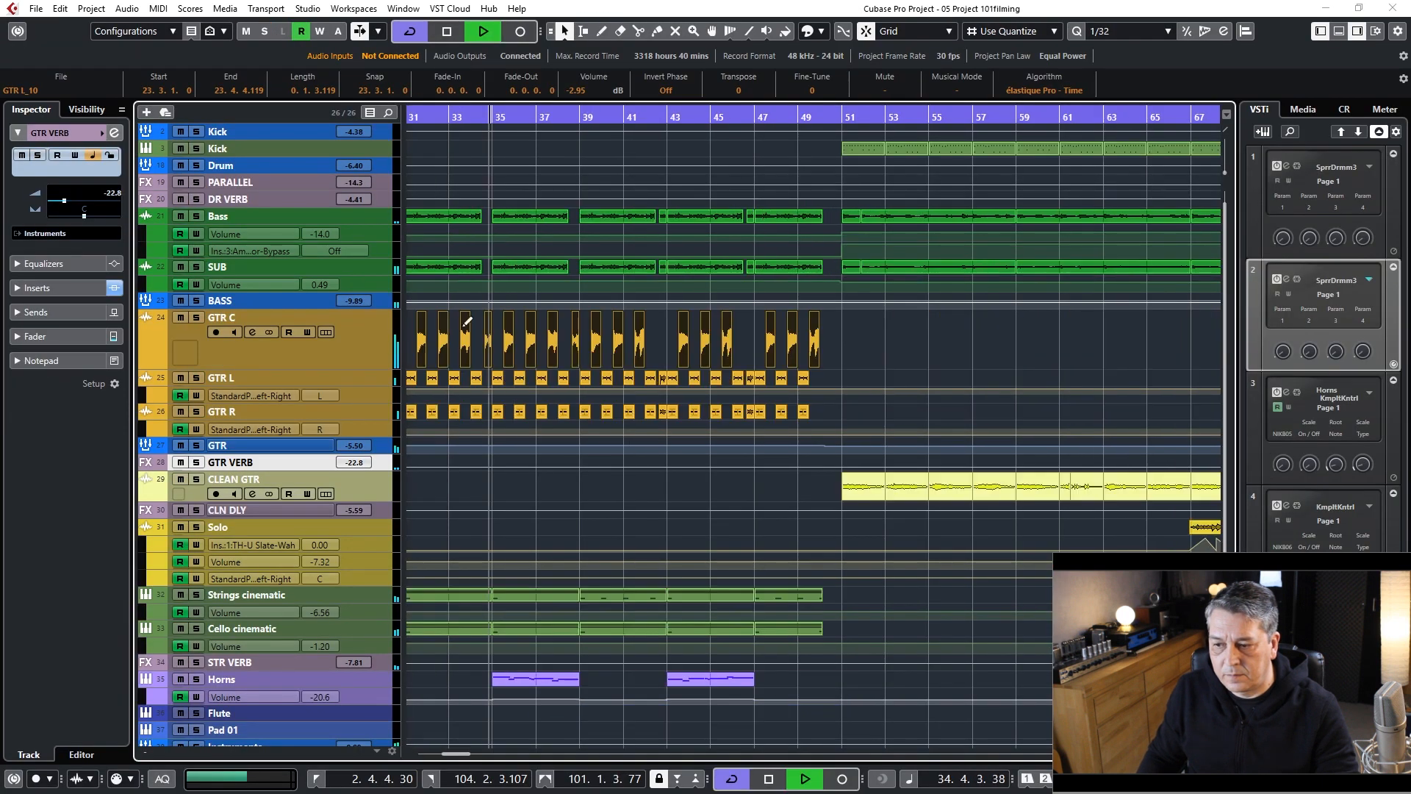
pyautogui.press('F3')
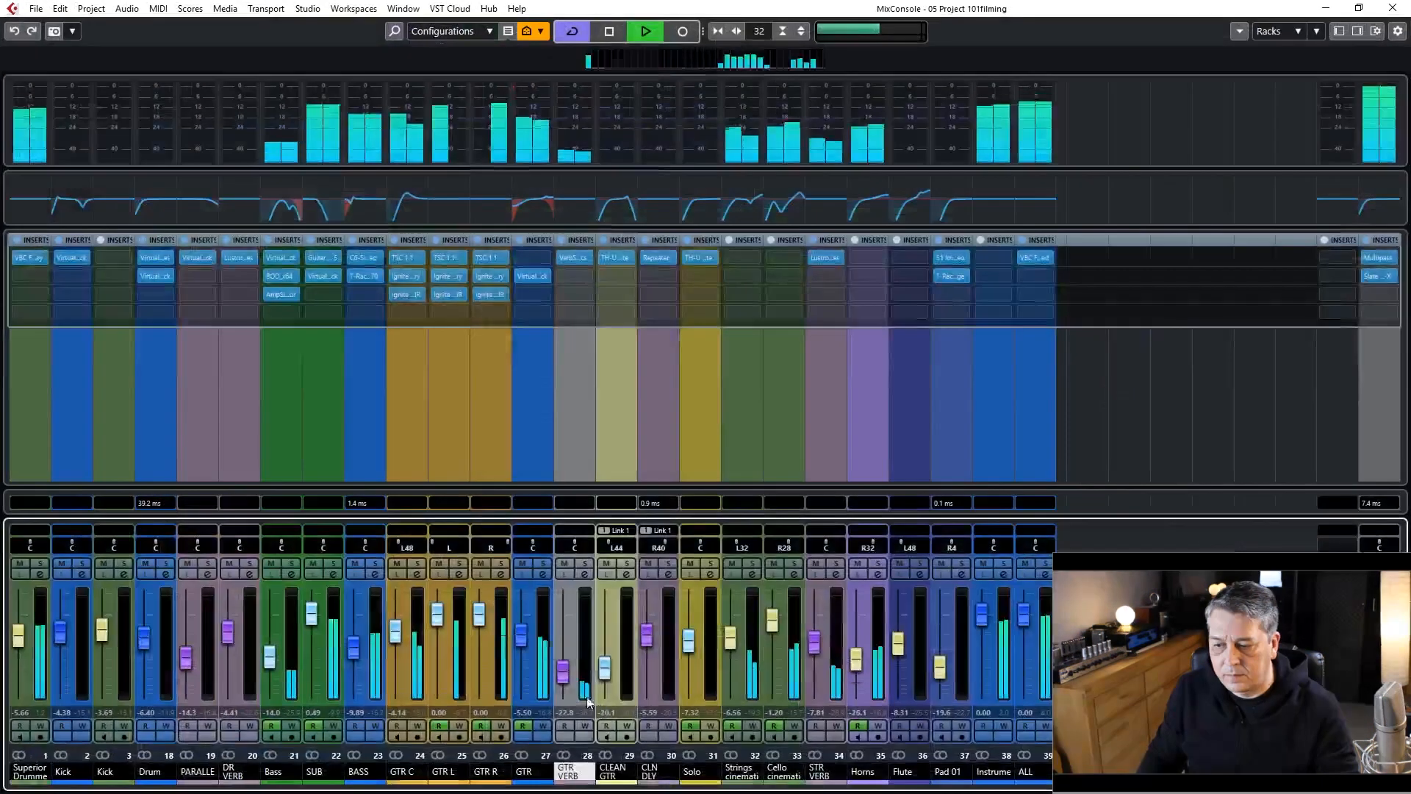
pyautogui.click(566, 564)
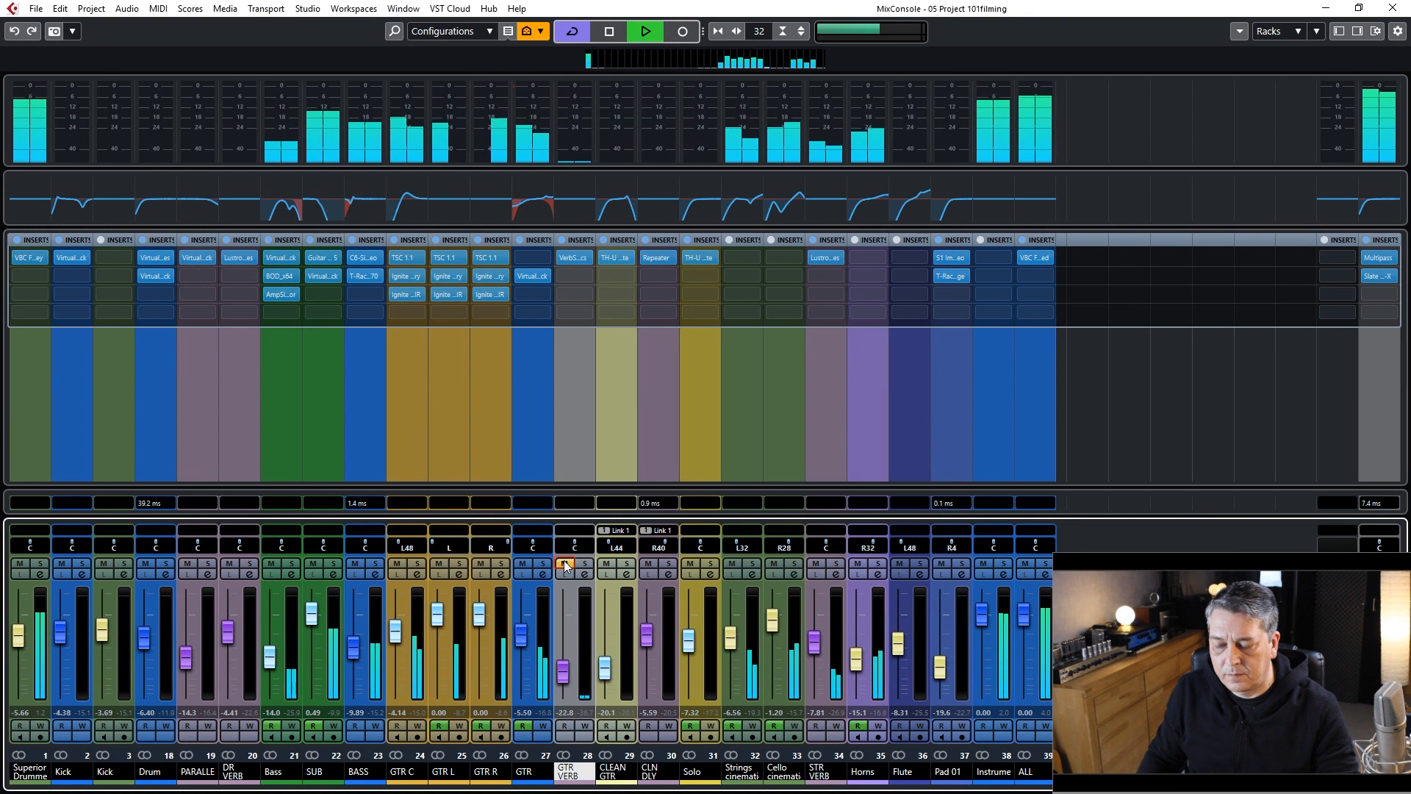
pyautogui.click(564, 563)
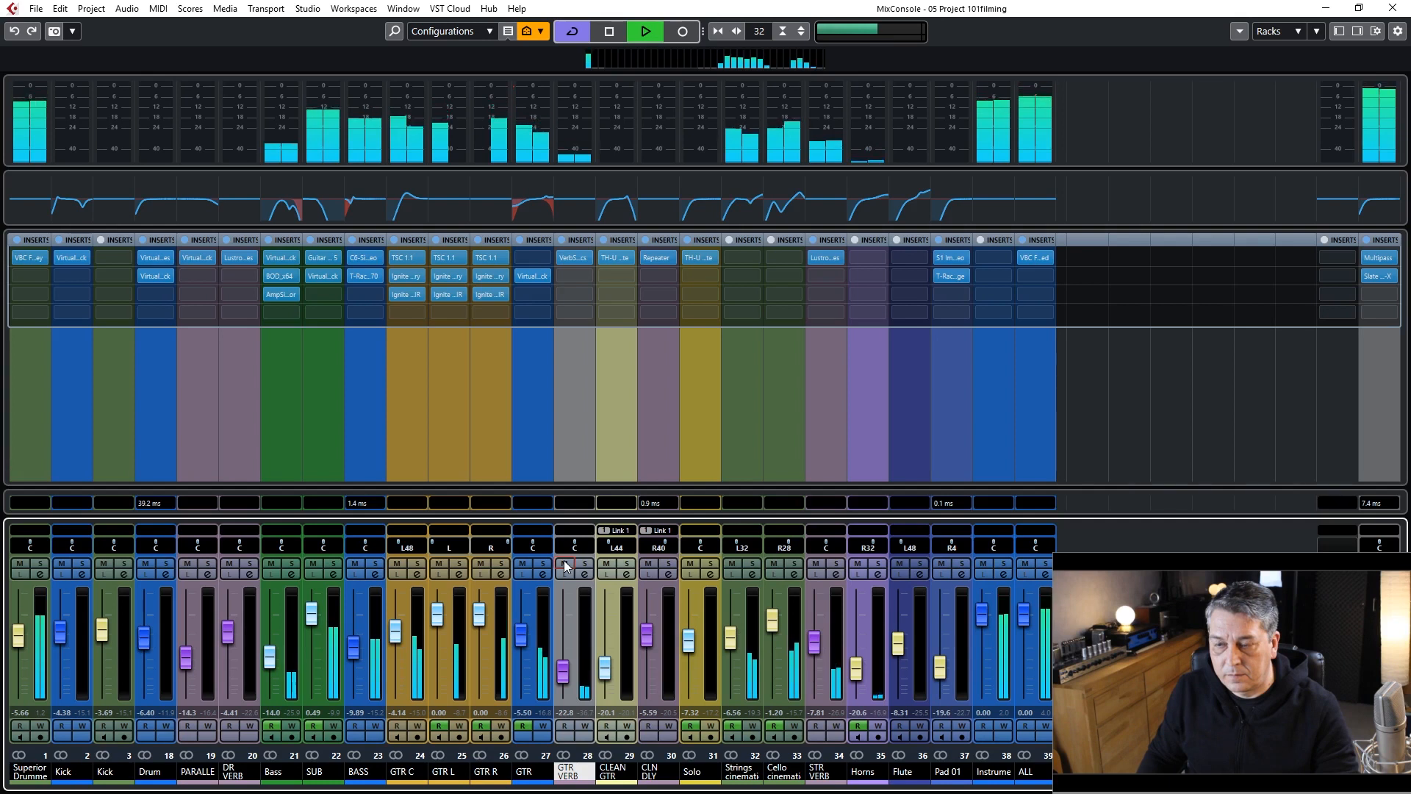
pyautogui.click(564, 564)
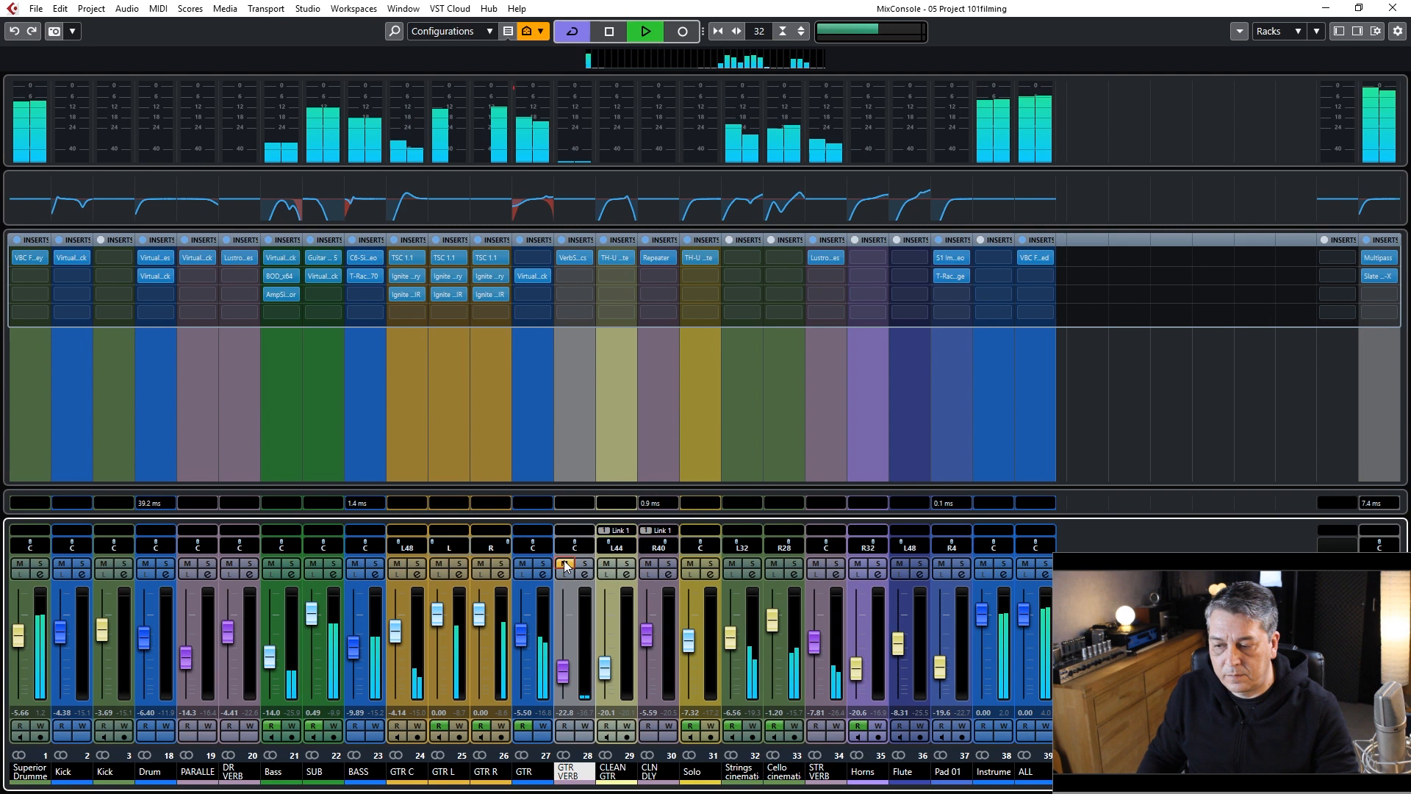
pyautogui.click(564, 563)
pyautogui.press('space')
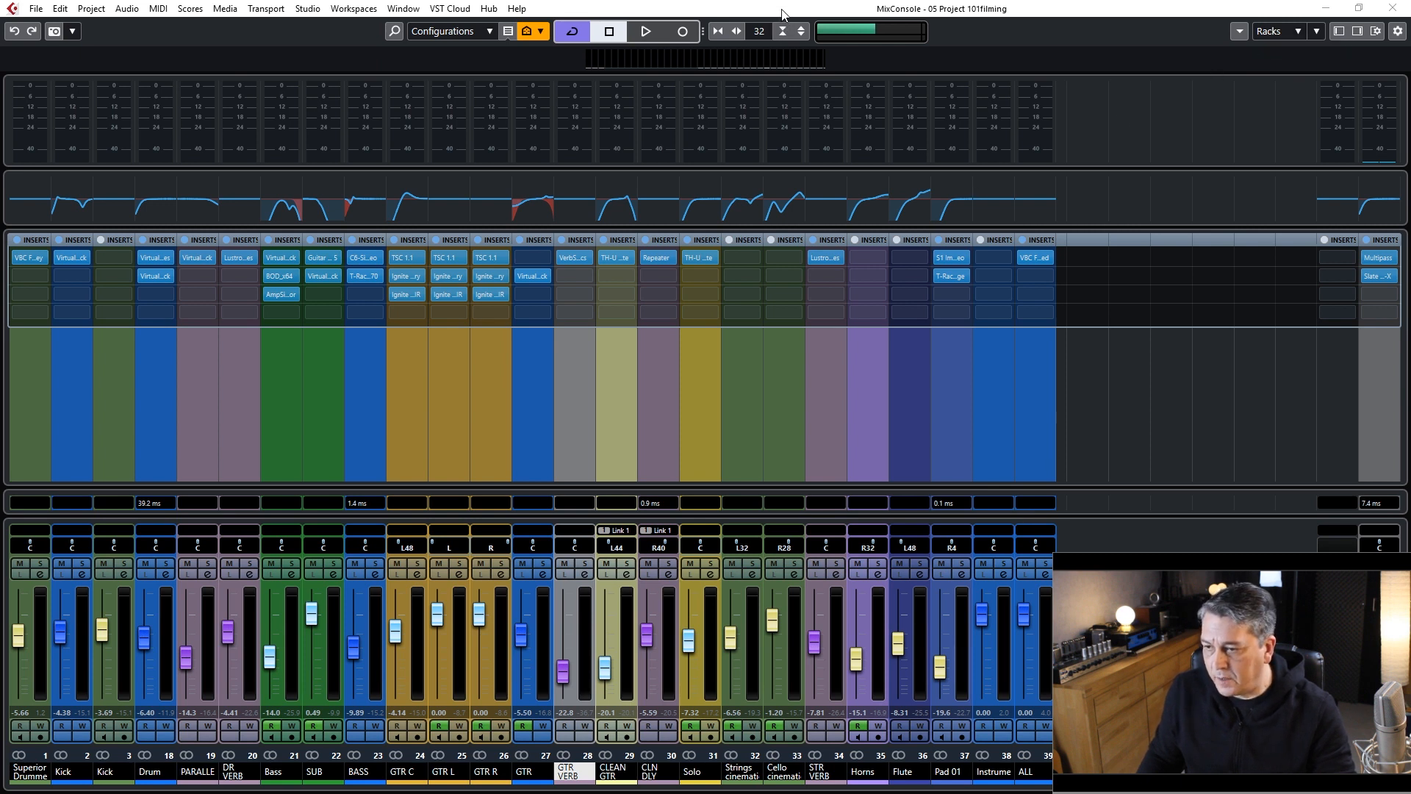
# Step: Select the CLEAN GTR track in the project window and place the playback position at bar 50, just before its clip
pyautogui.press('F3')
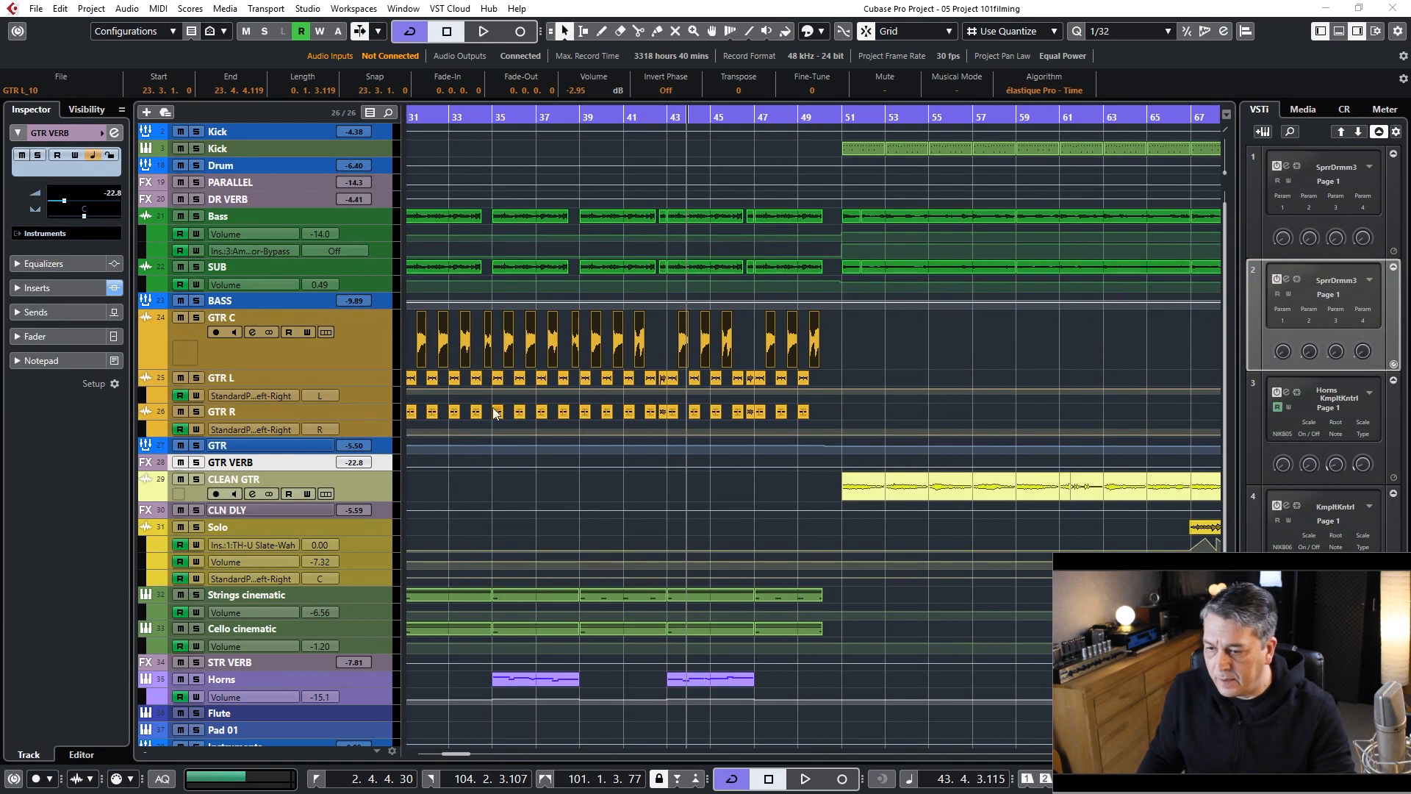
pyautogui.moveTo(422, 112)
pyautogui.mouseDown()
pyautogui.moveTo(339, 113)
pyautogui.moveTo(402, 120)
pyautogui.moveTo(402, 102)
pyautogui.mouseUp()
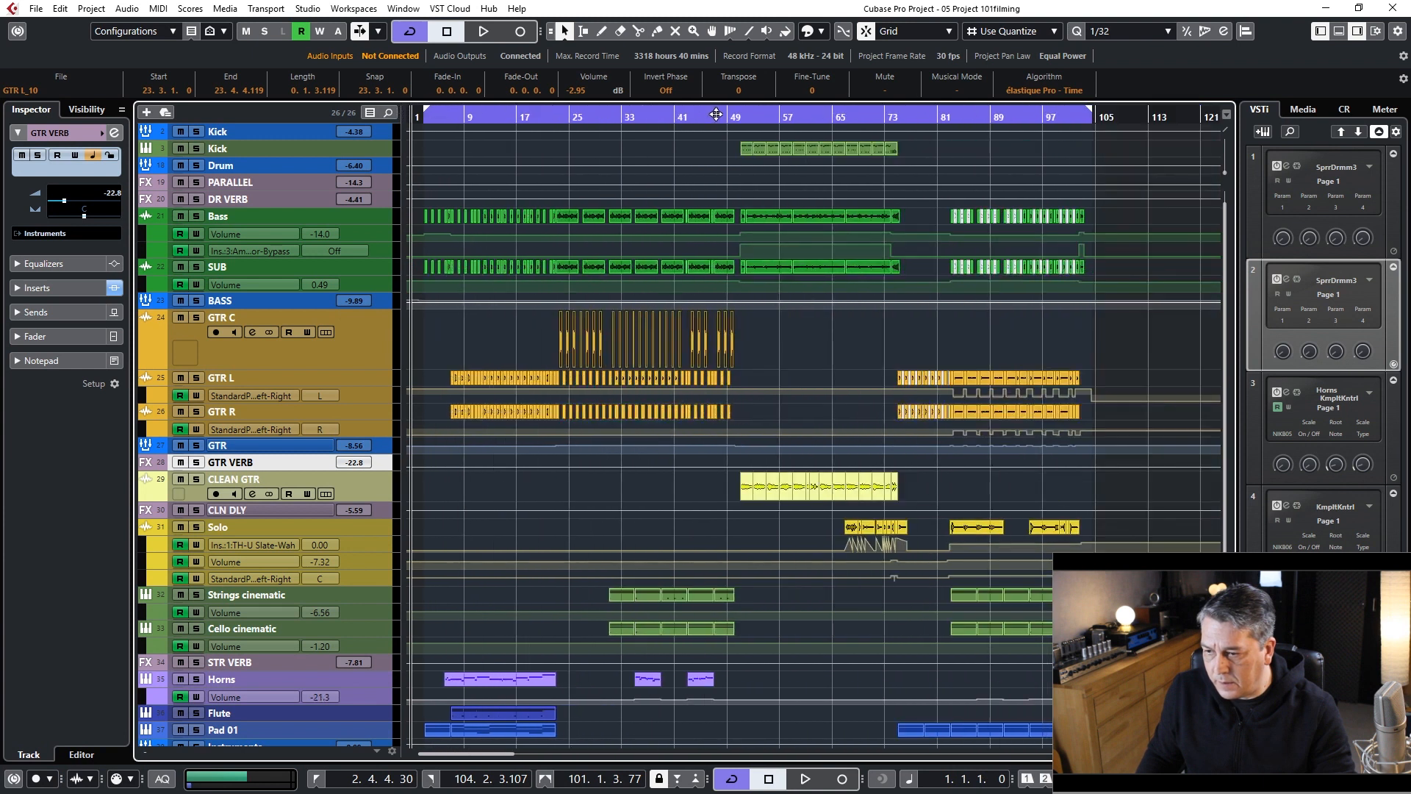
pyautogui.moveTo(755, 114); pyautogui.dragTo(713, 151)
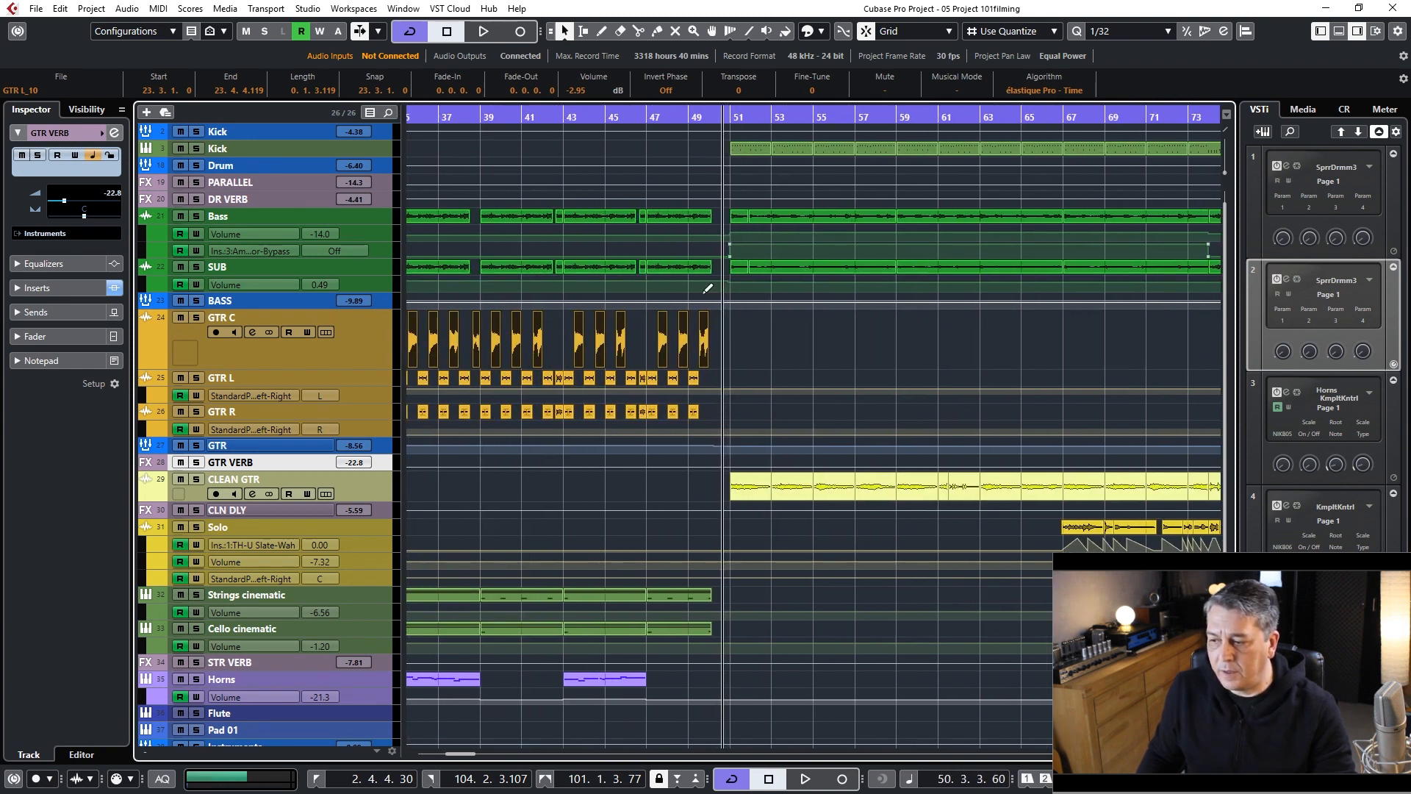
pyautogui.click(381, 477)
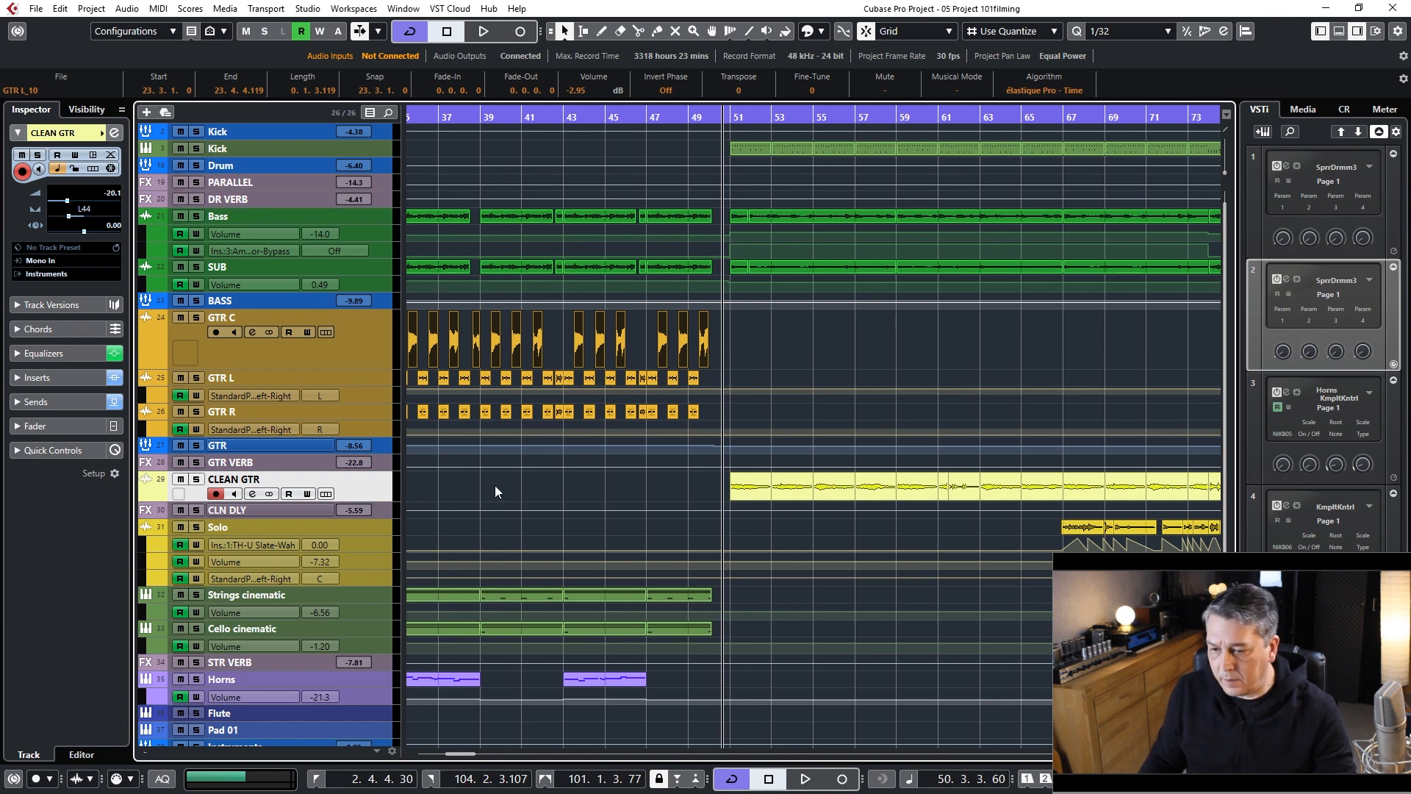
pyautogui.click(715, 116)
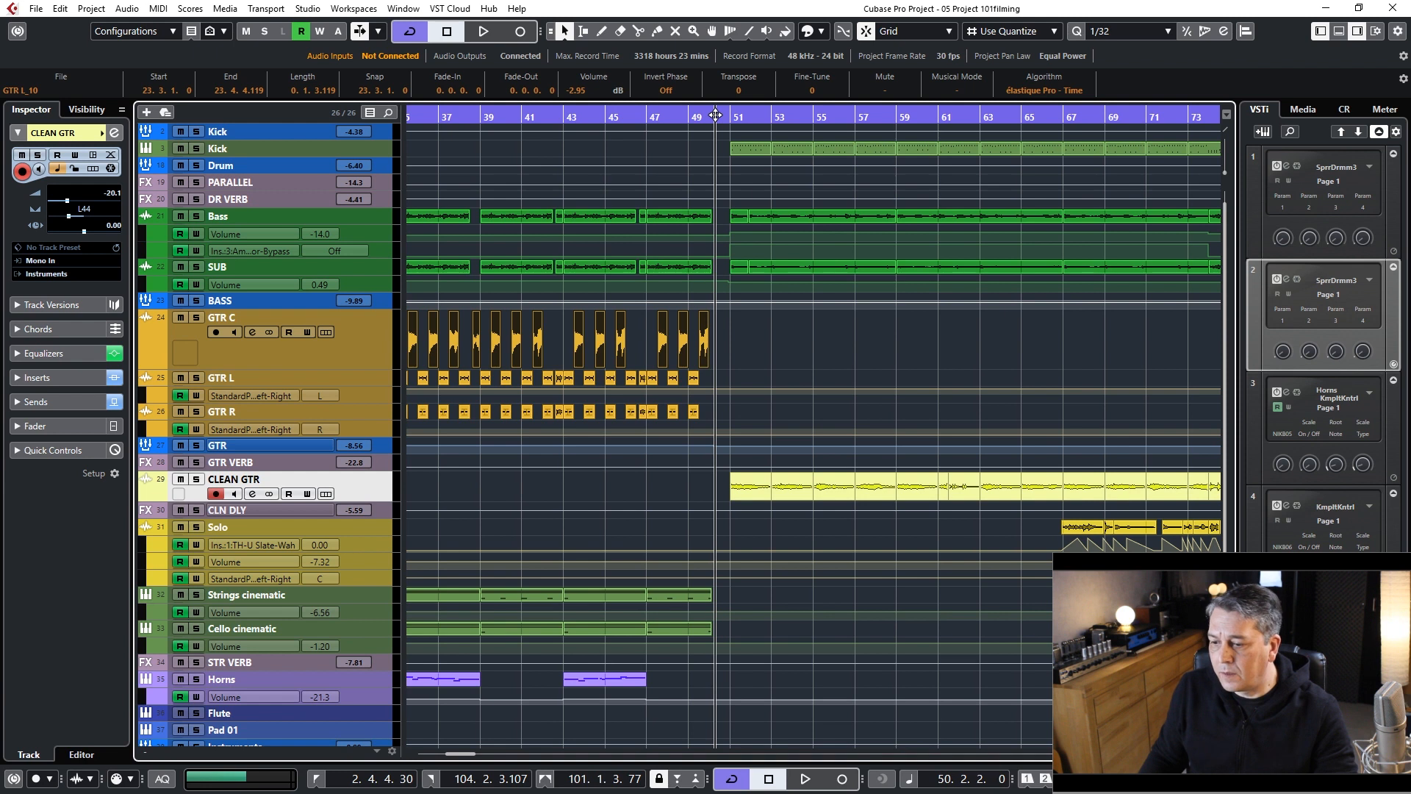
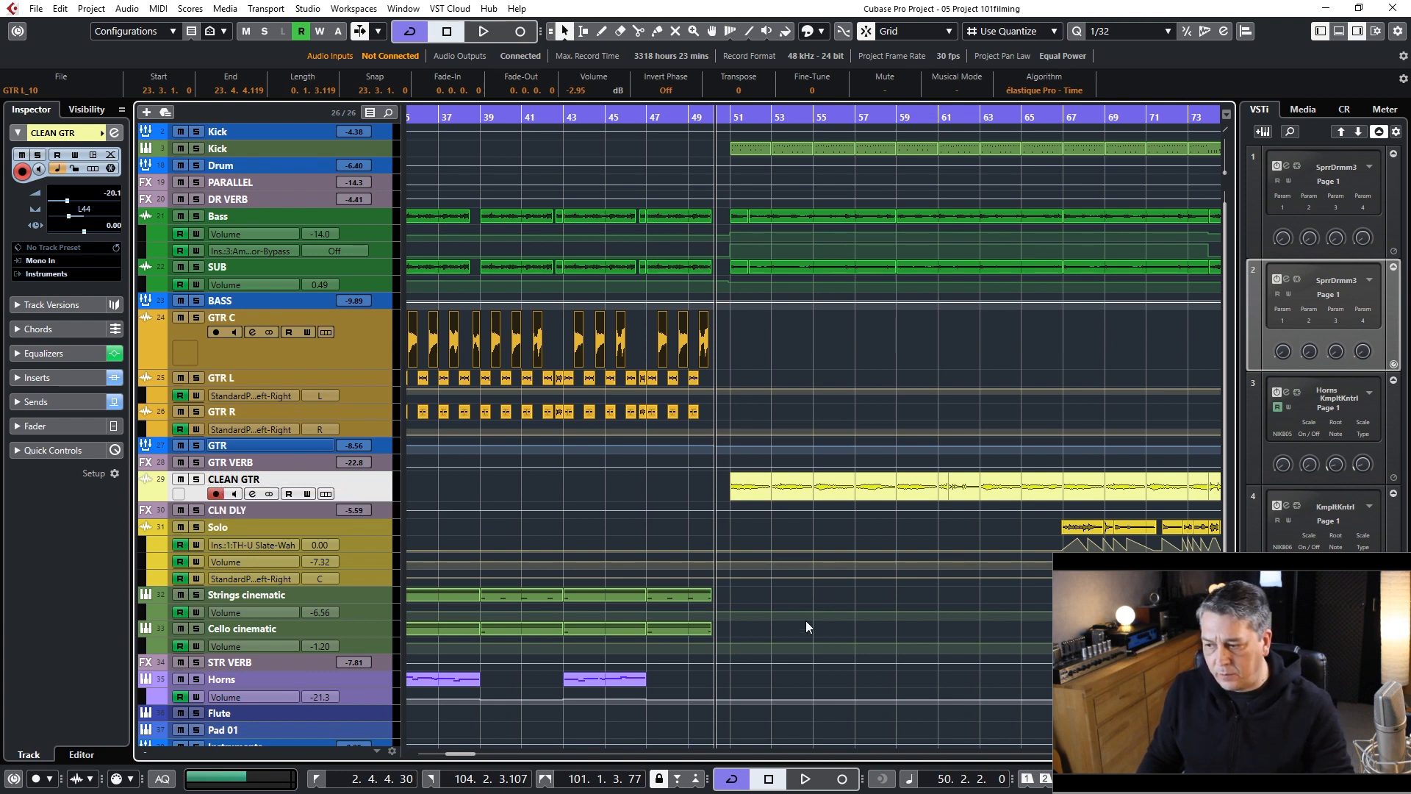
# Step: Play the clean guitar section in the full mix, solo the CLEAN GTR track during playback, then stop
pyautogui.press('space')
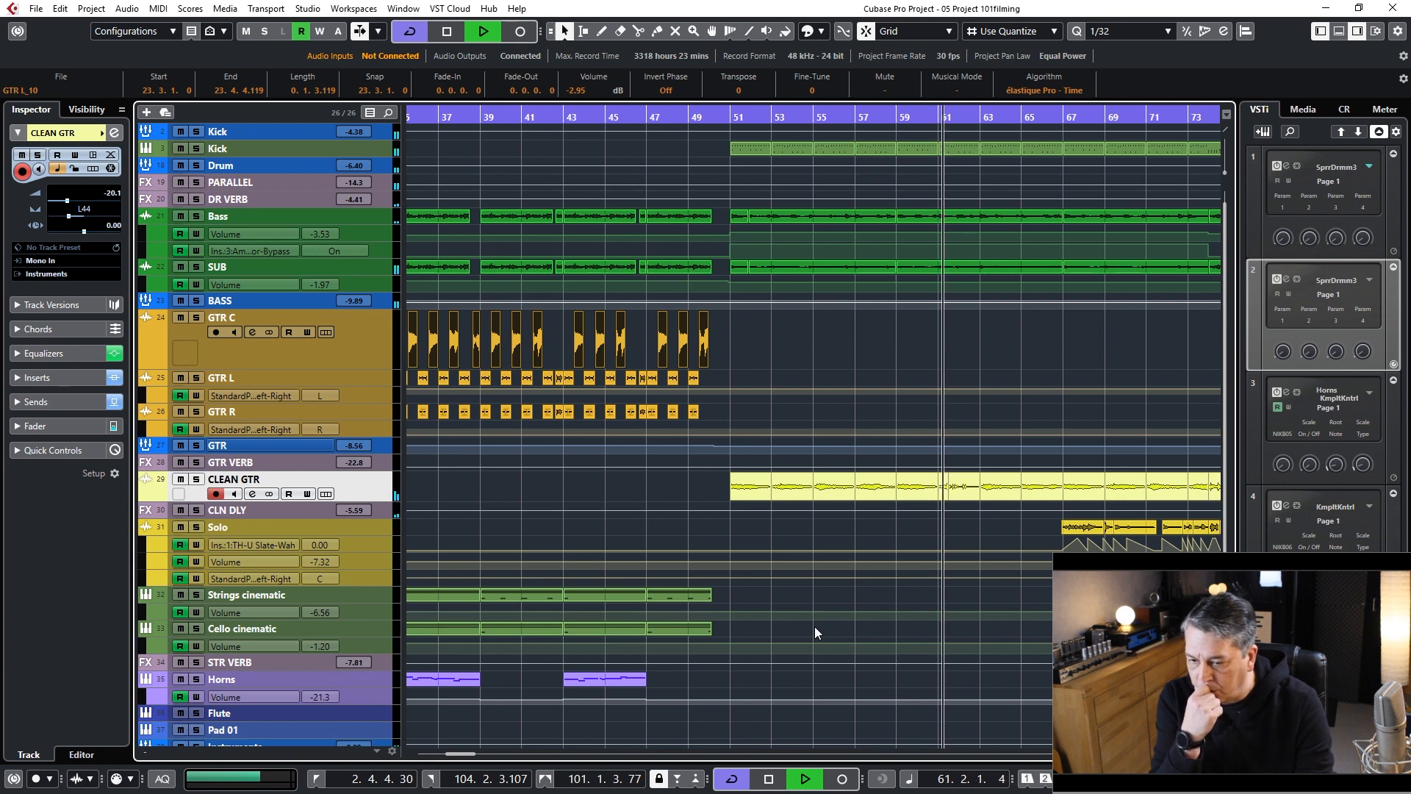
pyautogui.press('s')
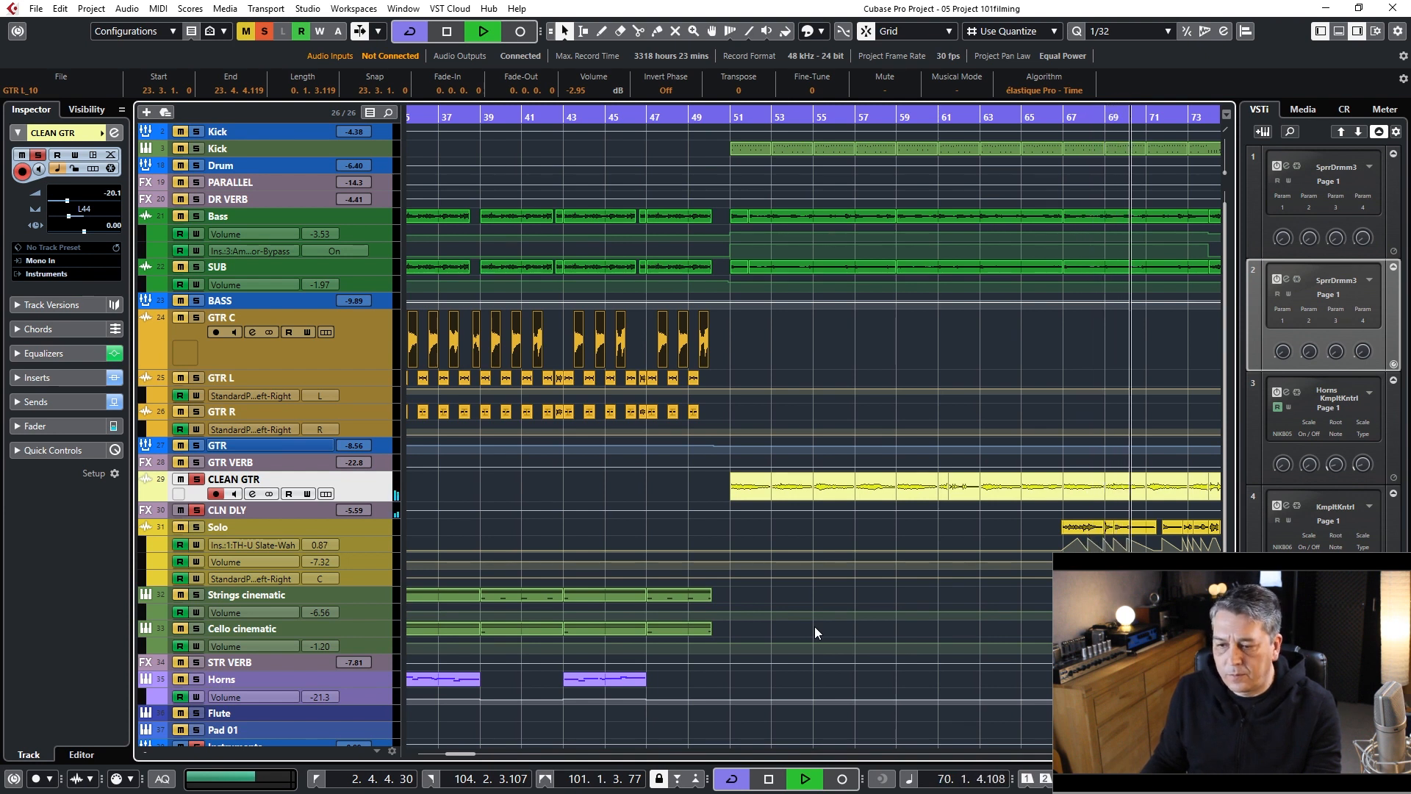
pyautogui.press('space')
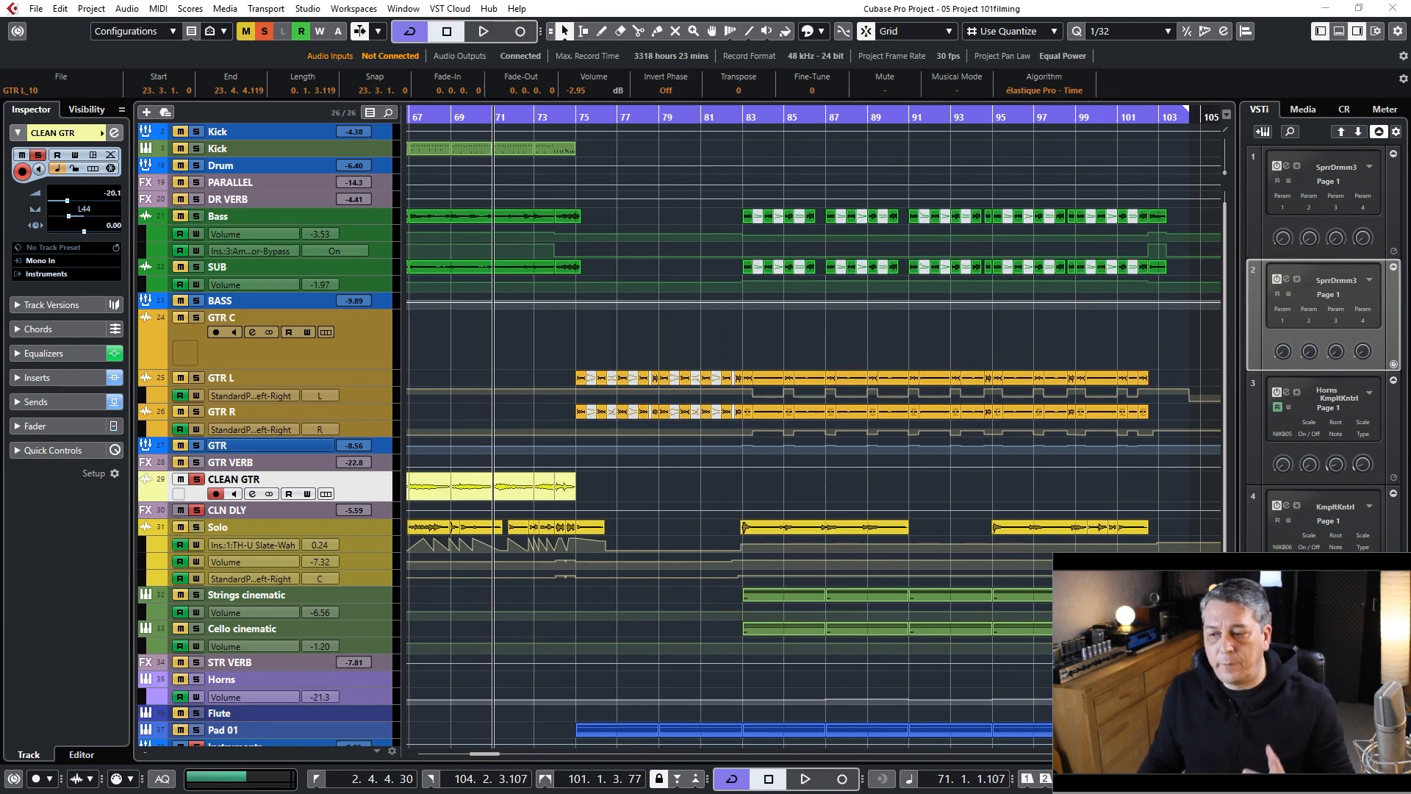
# Step: Open the CLEAN GTR channel settings to examine its equalizer and CLN DLY send, and open the TH-U Slate insert
pyautogui.click(250, 495)
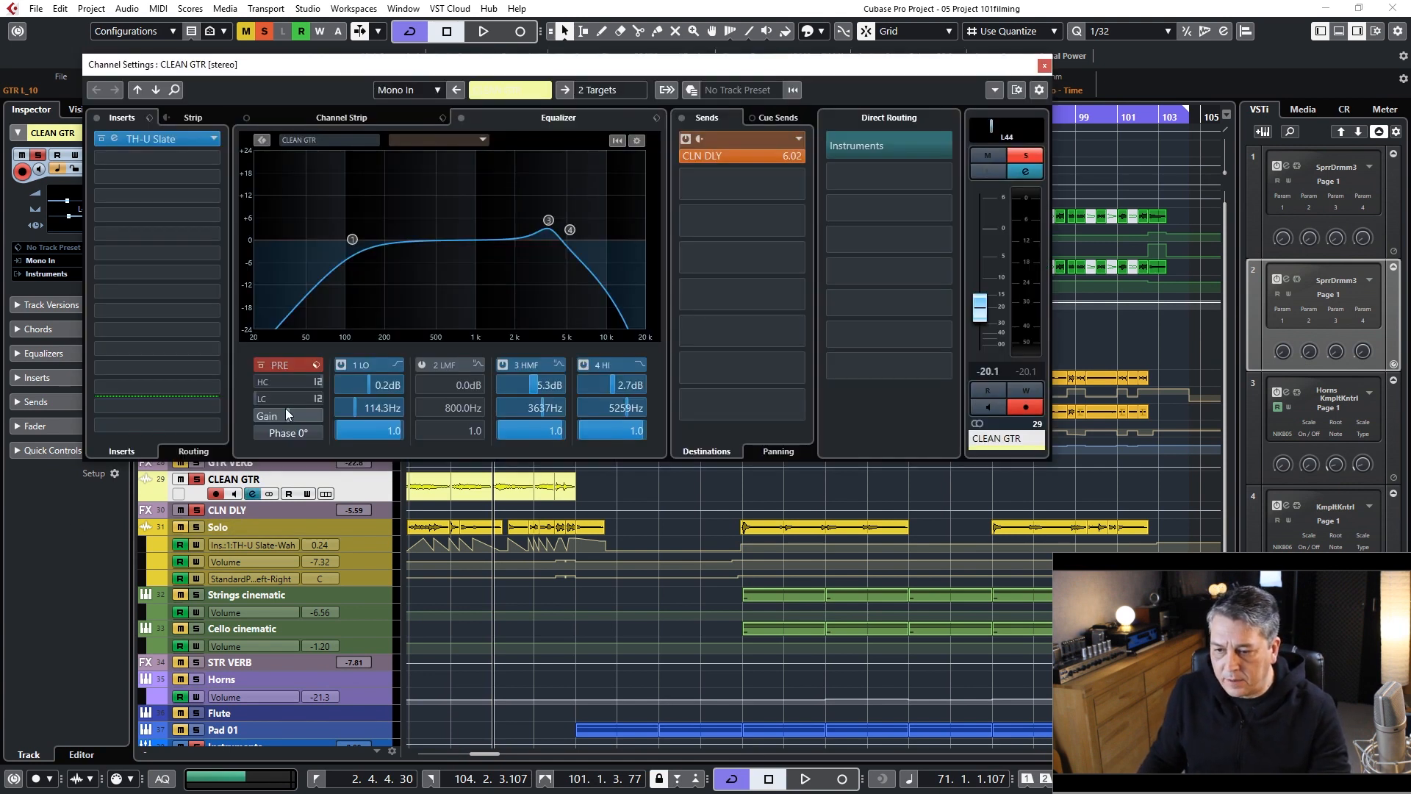
pyautogui.moveTo(418, 71); pyautogui.dragTo(549, 115)
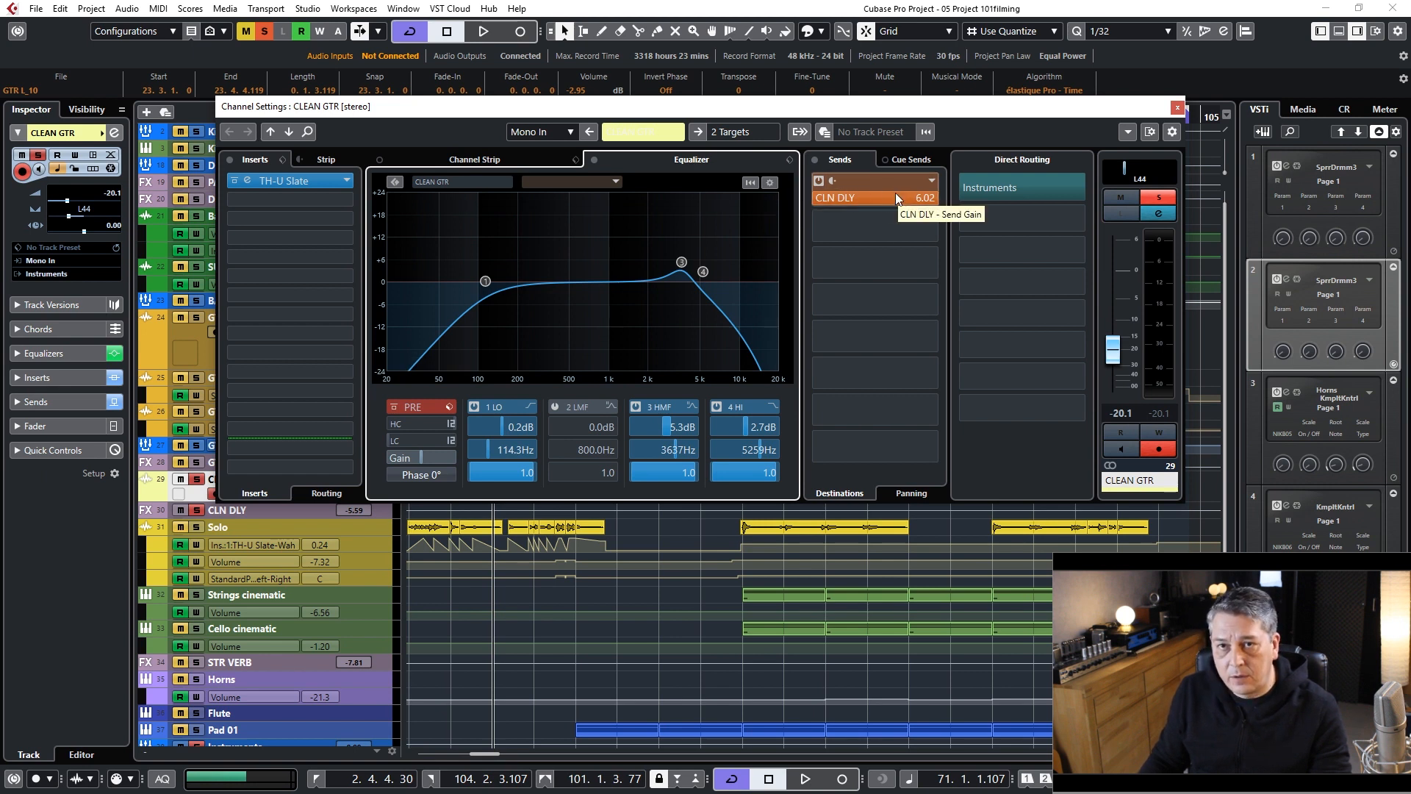
pyautogui.click(298, 181)
pyautogui.moveTo(397, 125); pyautogui.dragTo(482, 74)
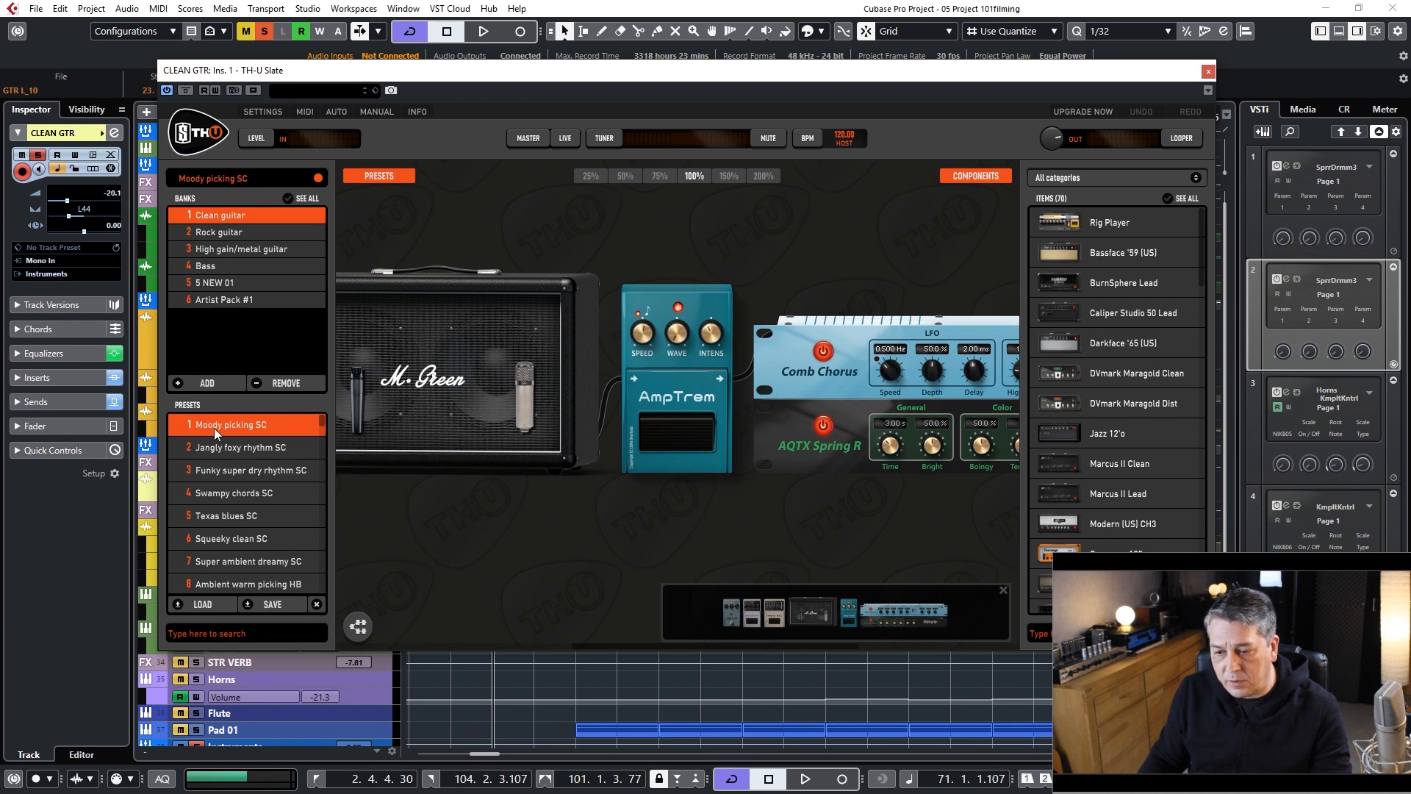
# Step: Examine the compressor, gate expander, 7-Band GEQ and cabinet of the Moody picking SC preset, then close TH-U Slate
pyautogui.moveTo(556, 547); pyautogui.dragTo(953, 520)
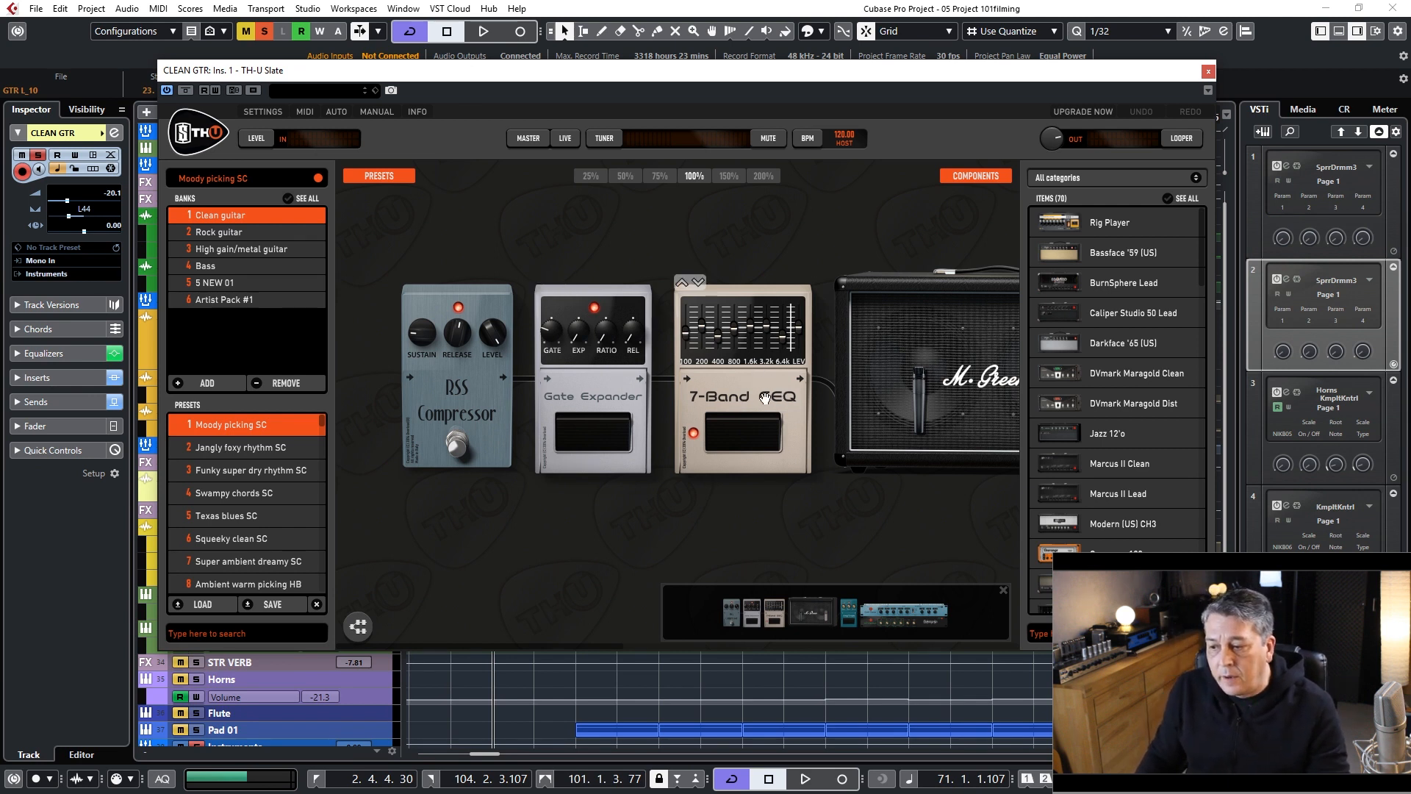
pyautogui.moveTo(871, 522); pyautogui.dragTo(643, 519)
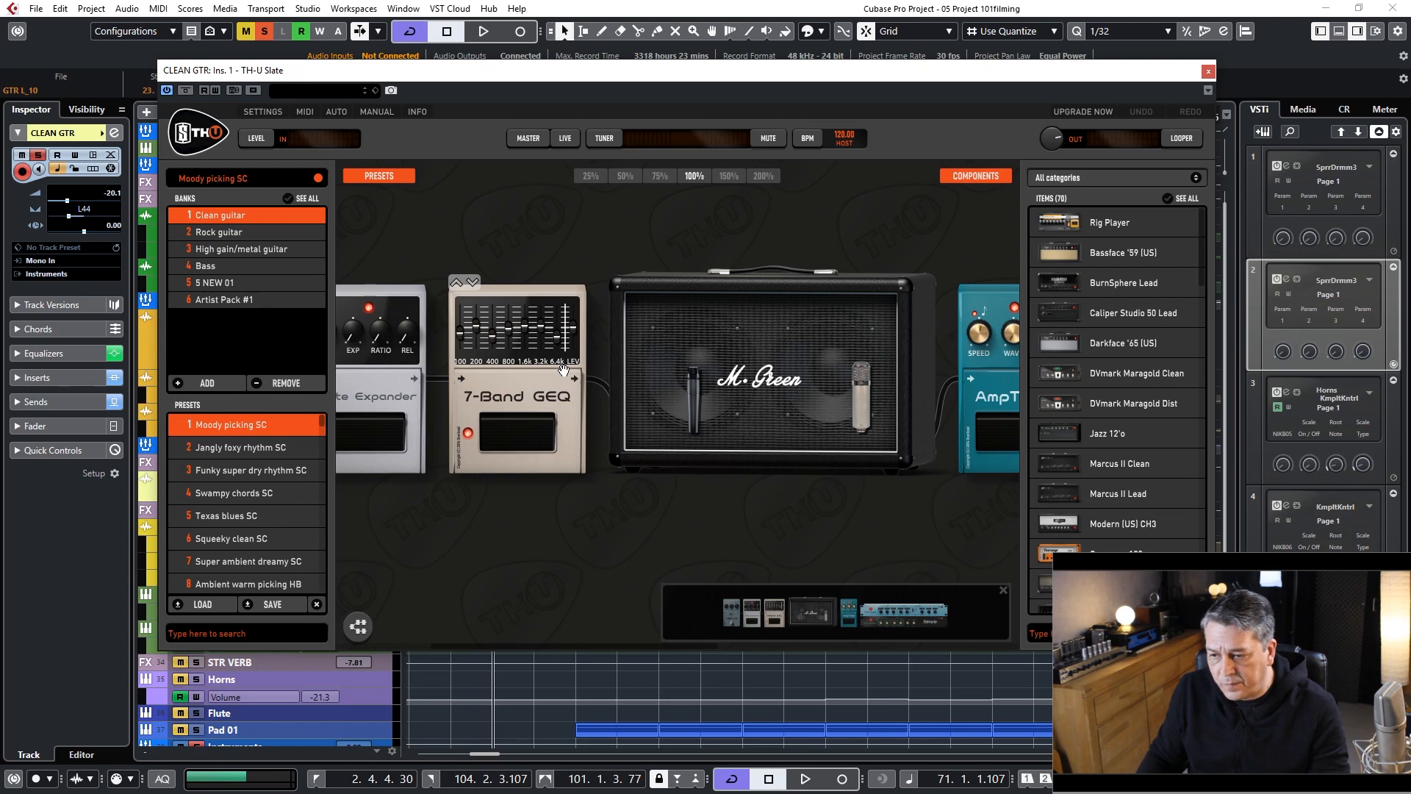
pyautogui.moveTo(1156, 78); pyautogui.dragTo(1151, 81)
pyautogui.click(1204, 75)
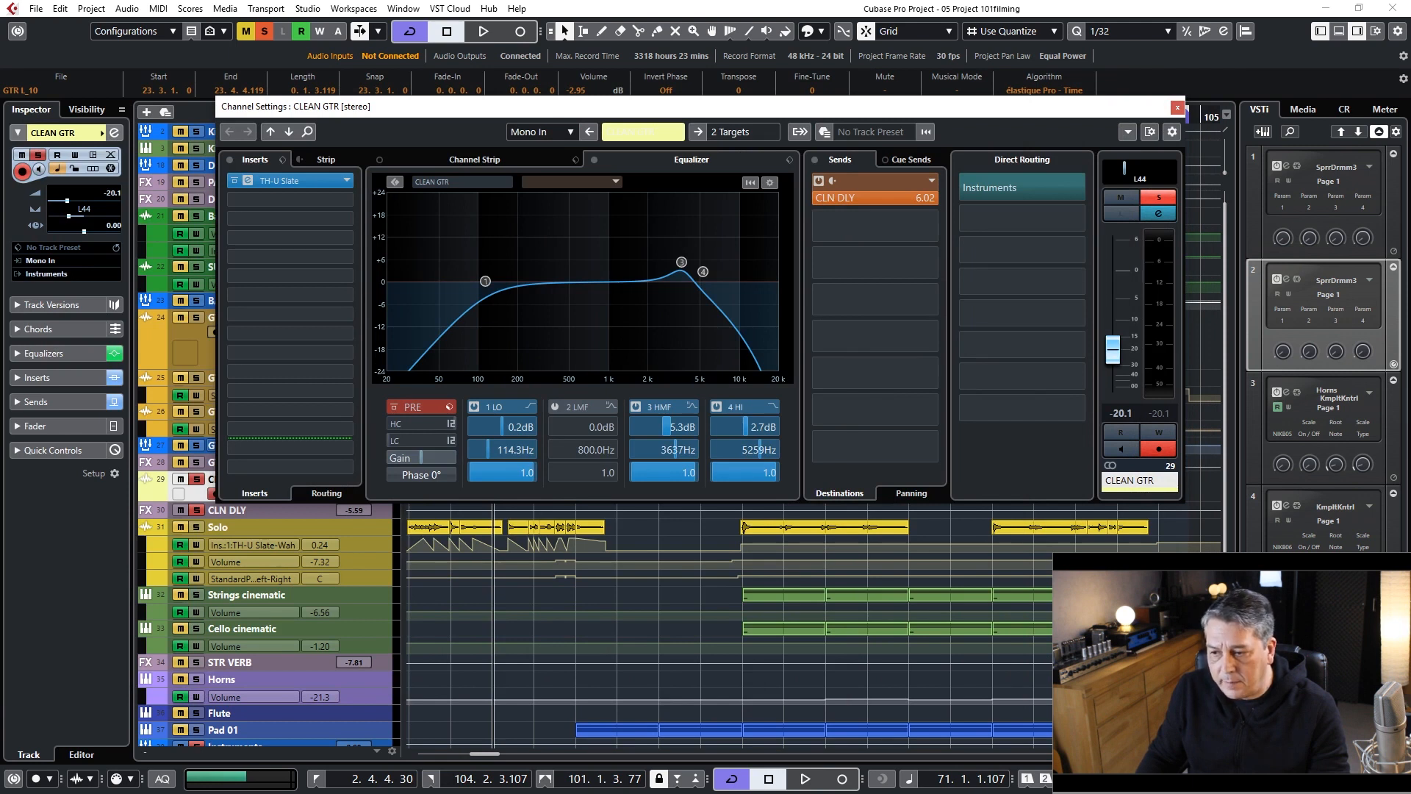
# Step: Reopen TH-U Slate on the CLEAN GTR channel and examine its signal chain from the RSS Compressor to the AmpTrem and Comb Chorus
pyautogui.moveTo(0, 117); pyautogui.dragTo(1157, 95)
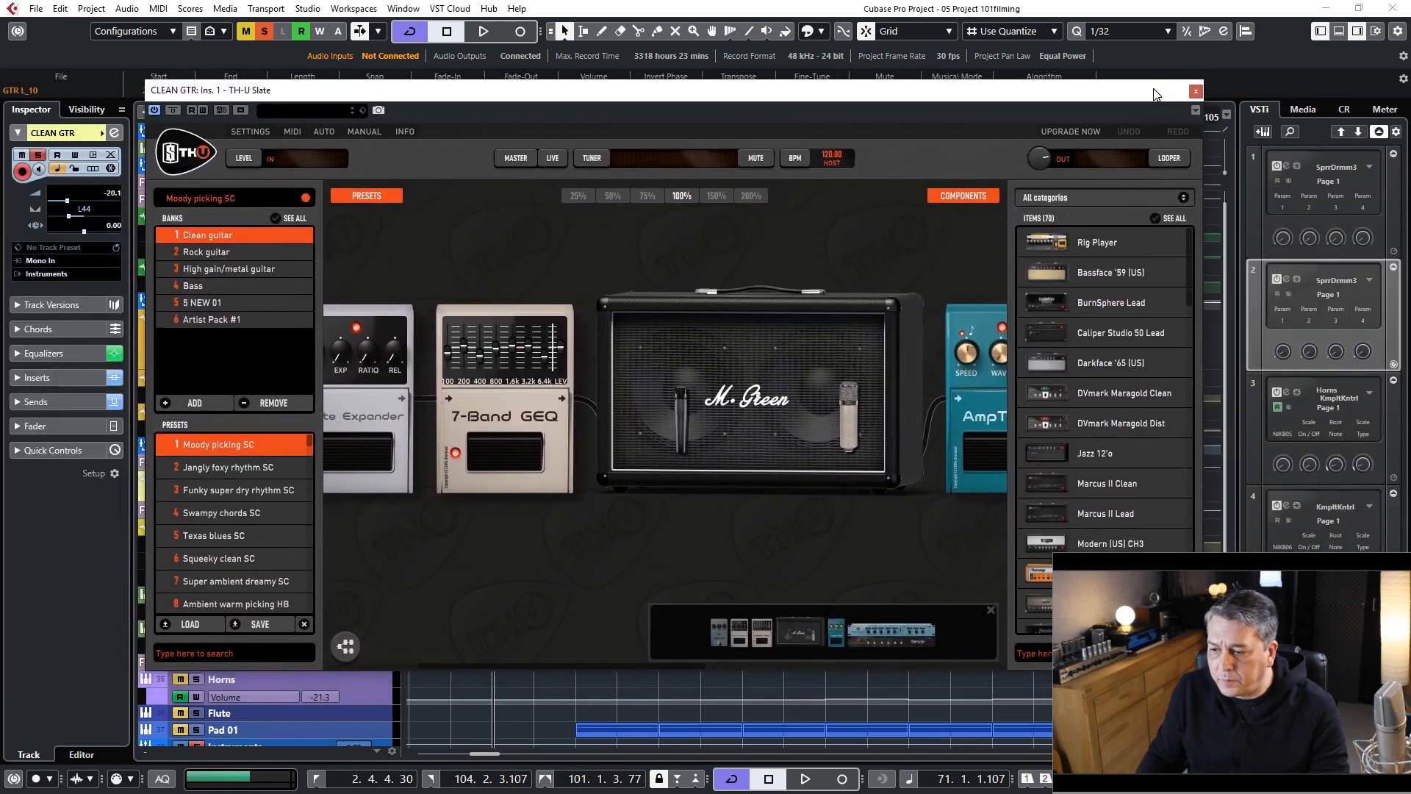
pyautogui.moveTo(778, 319)
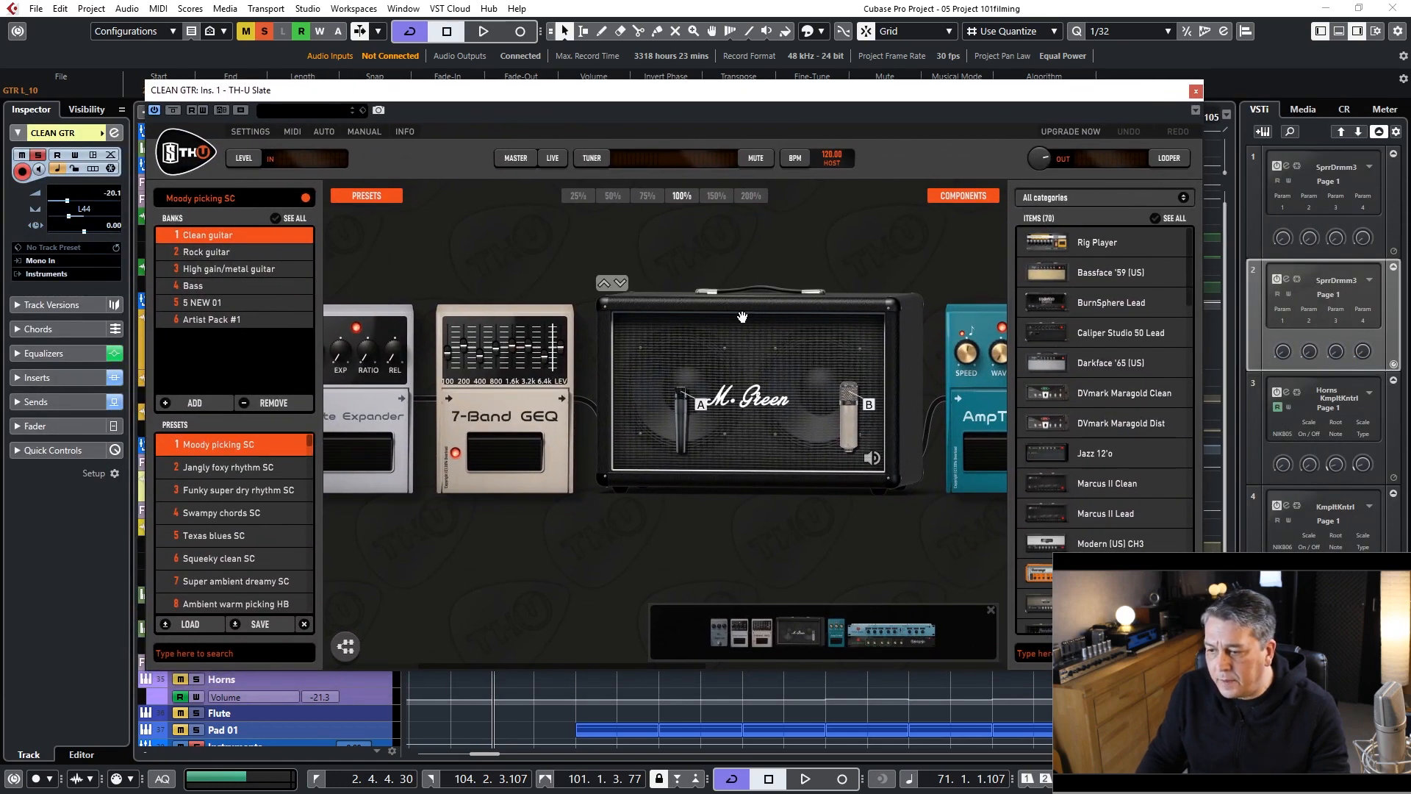
pyautogui.moveTo(817, 541); pyautogui.dragTo(1205, 527)
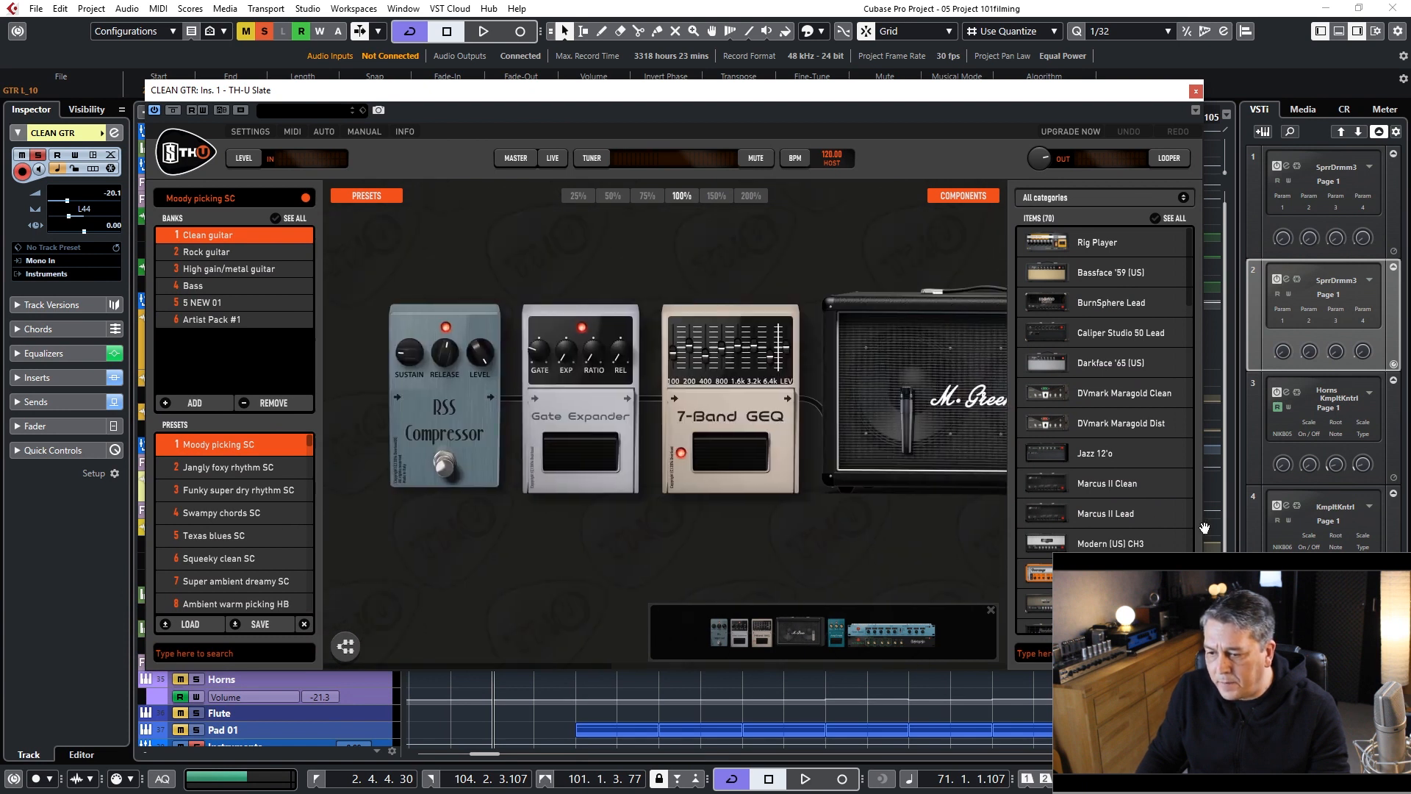
pyautogui.moveTo(1042, 518); pyautogui.dragTo(605, 507)
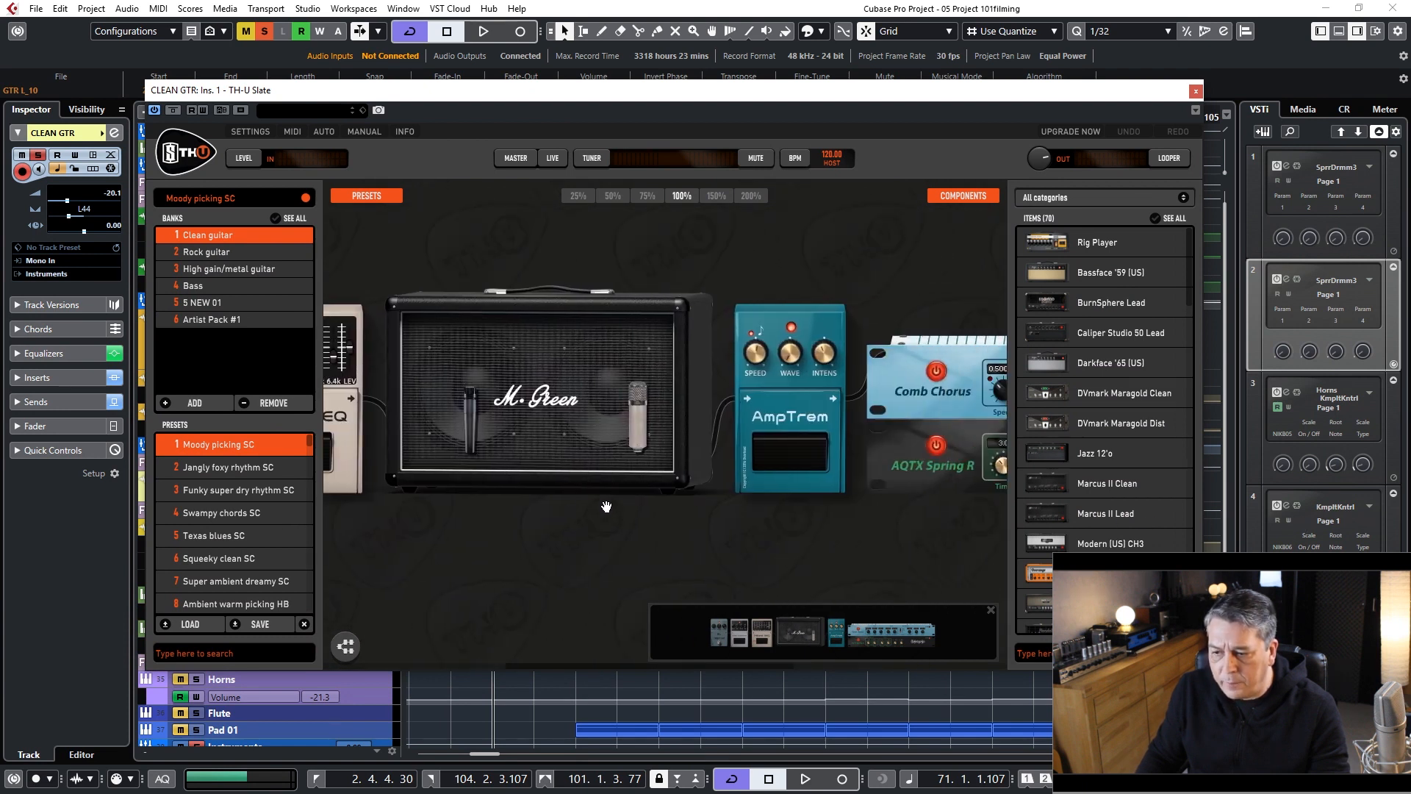
pyautogui.moveTo(913, 540)
pyautogui.mouseDown()
pyautogui.moveTo(401, 530)
pyautogui.moveTo(1339, 537)
pyautogui.moveTo(921, 533)
pyautogui.mouseUp()
# Step: Examine the microphone models offered for mic B on the M. Green cabinet and close the list without choosing another
pyautogui.moveTo(563, 317)
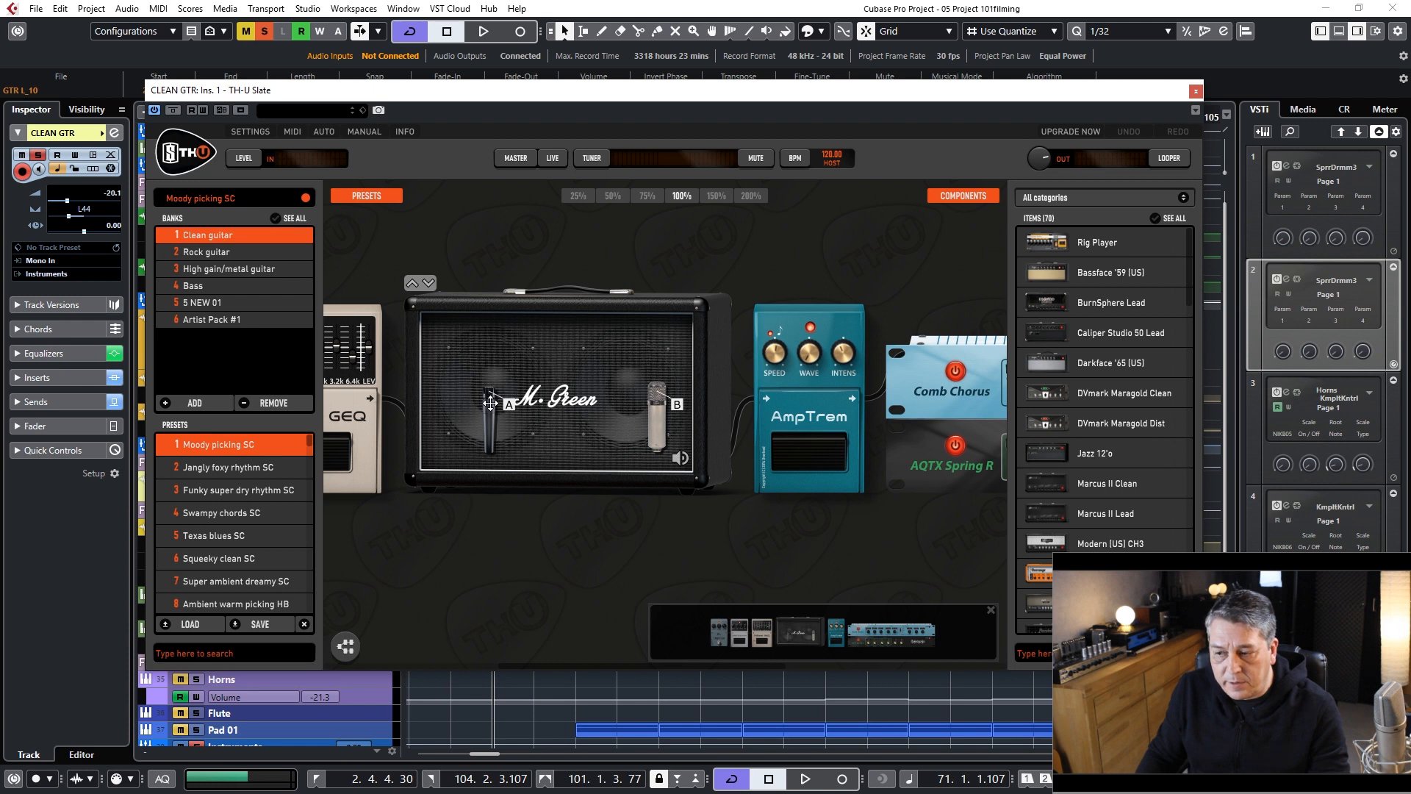
pyautogui.click(660, 417)
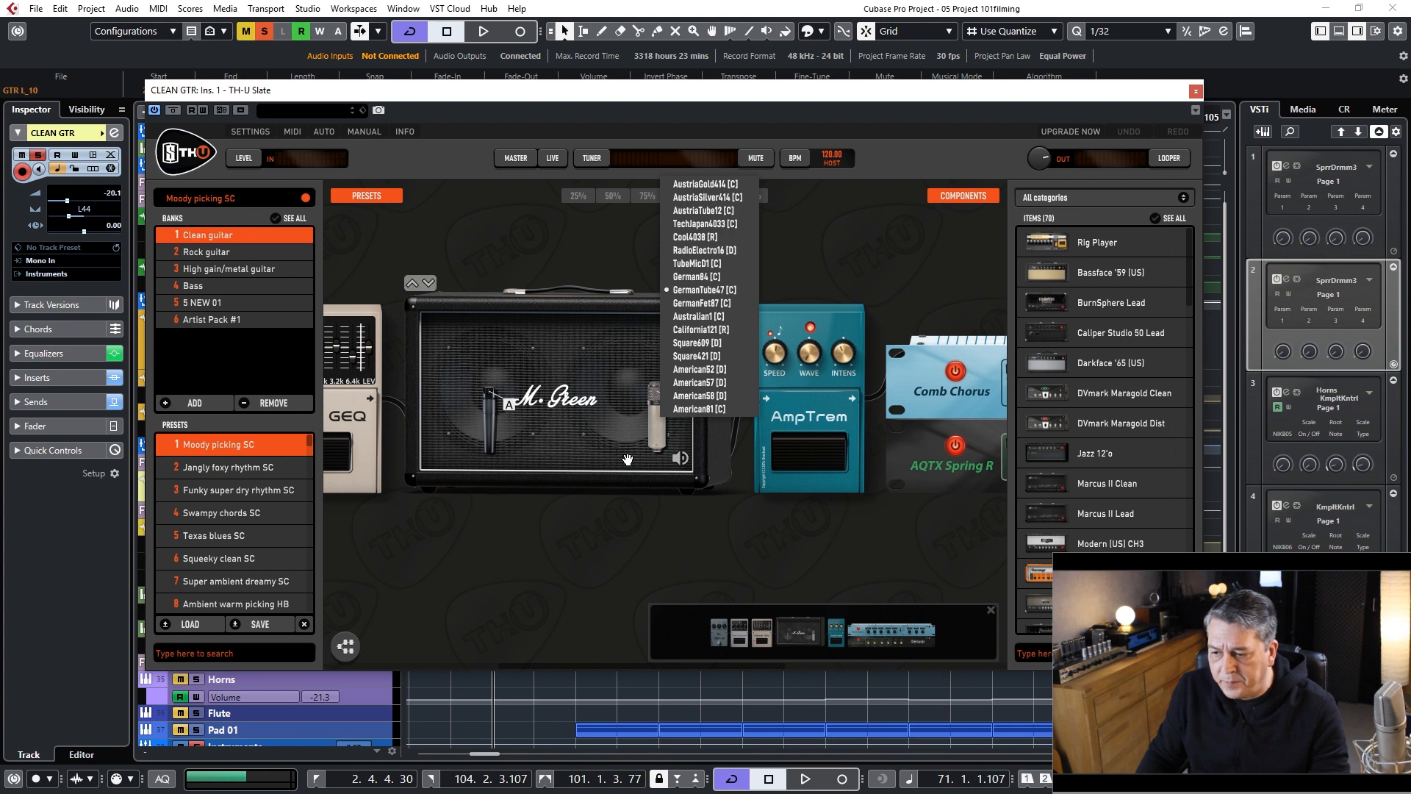
pyautogui.click(629, 490)
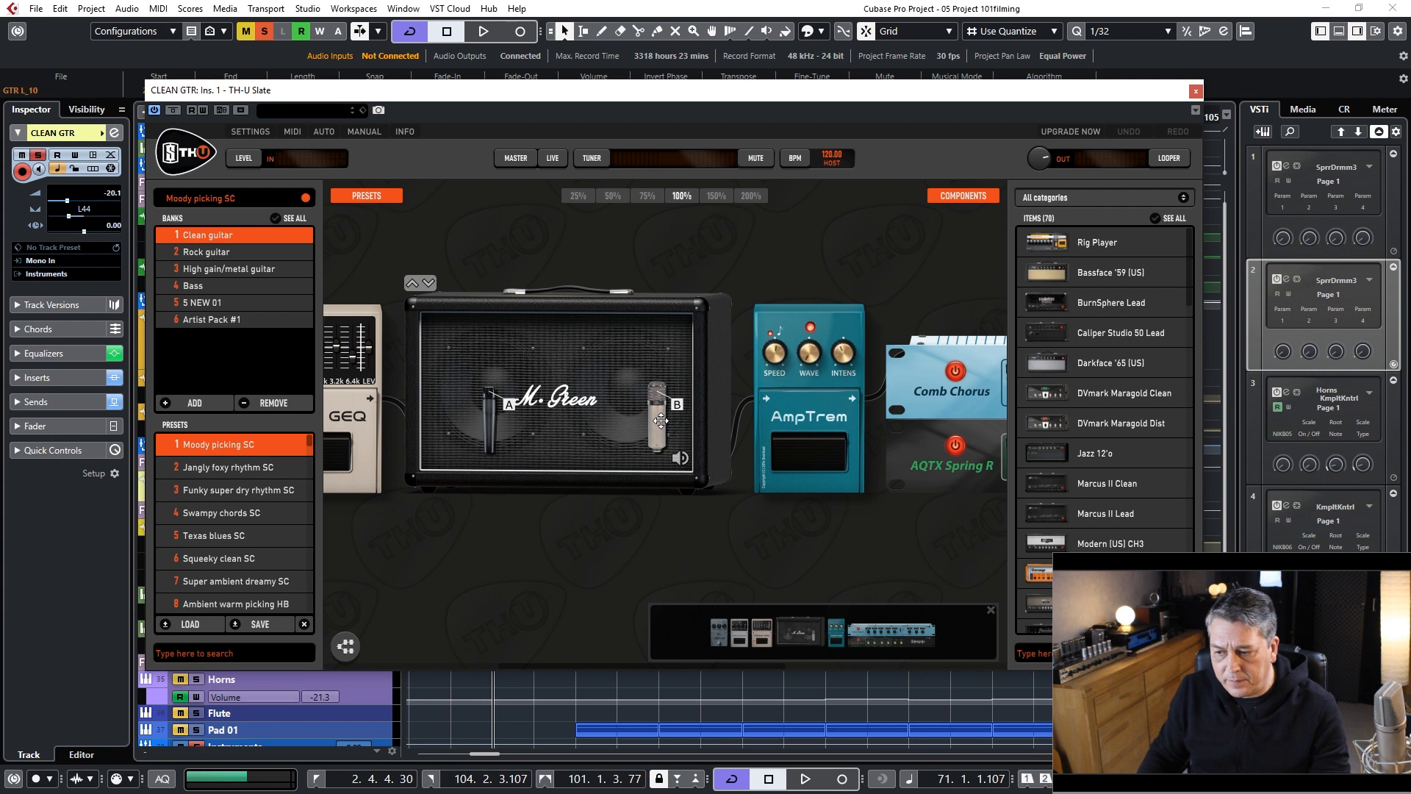
# Step: Open the M. Green cabinet's settings, examine its microphones, ambience, filter and mix options, and close them again
pyautogui.doubleClick(597, 346)
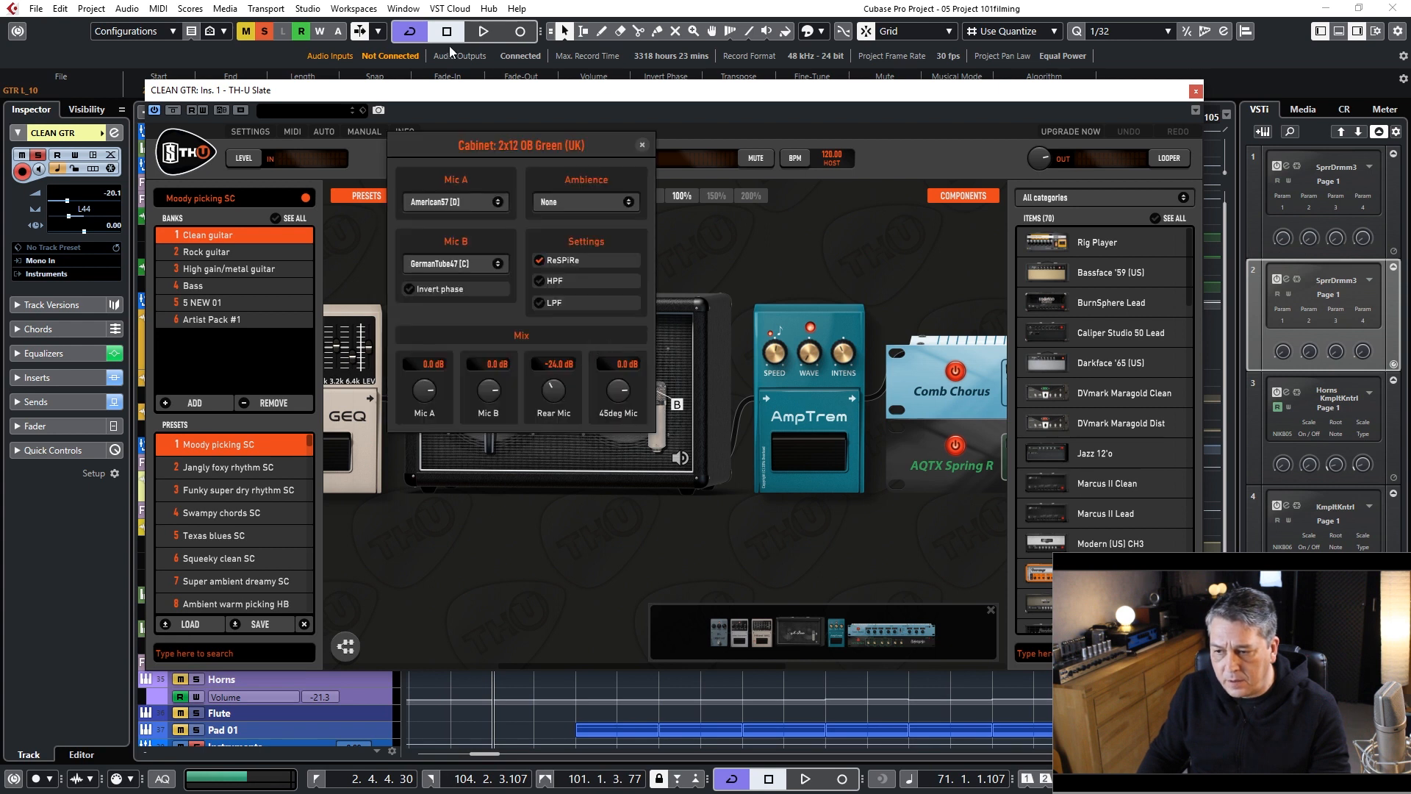
pyautogui.moveTo(494, 142); pyautogui.dragTo(473, 138)
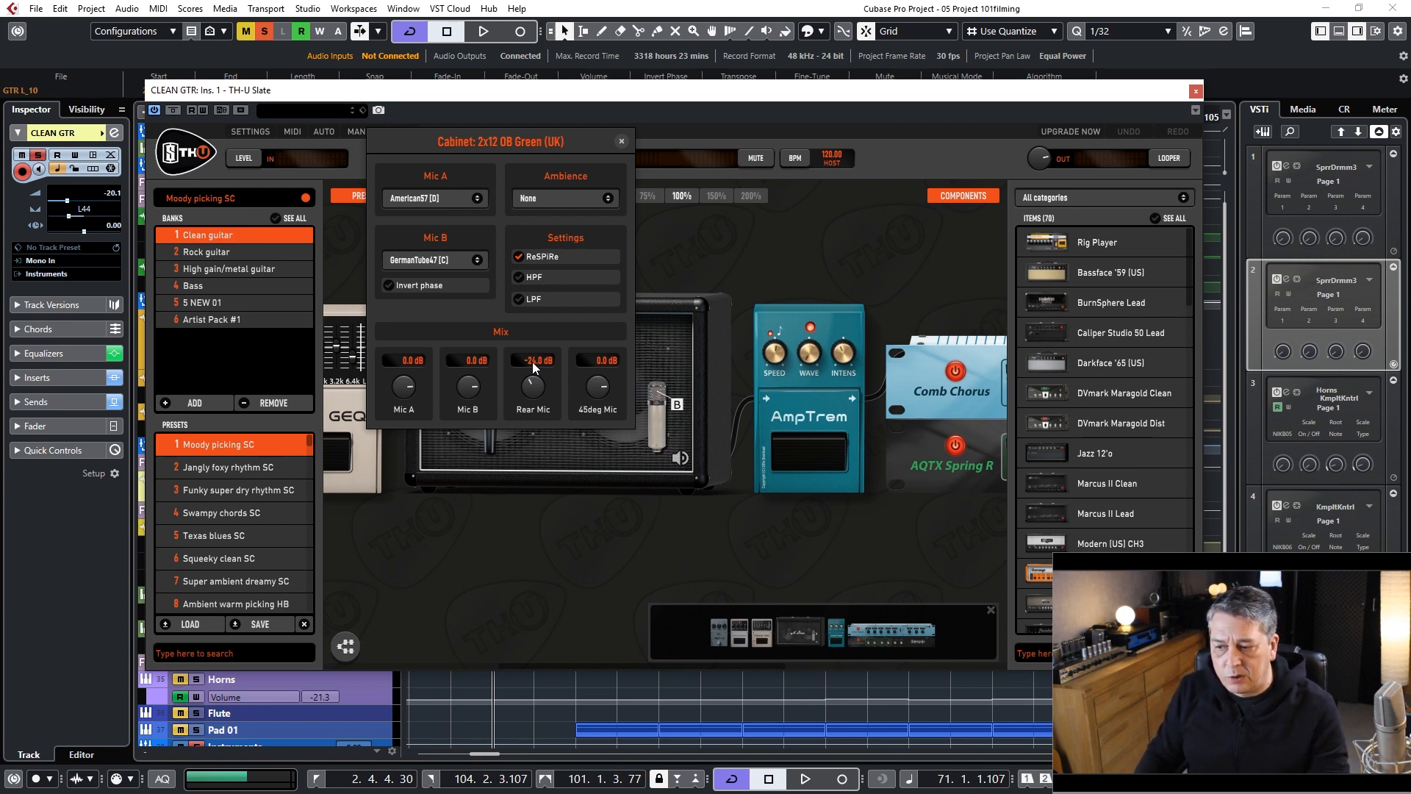
pyautogui.moveTo(509, 142); pyautogui.dragTo(285, 188)
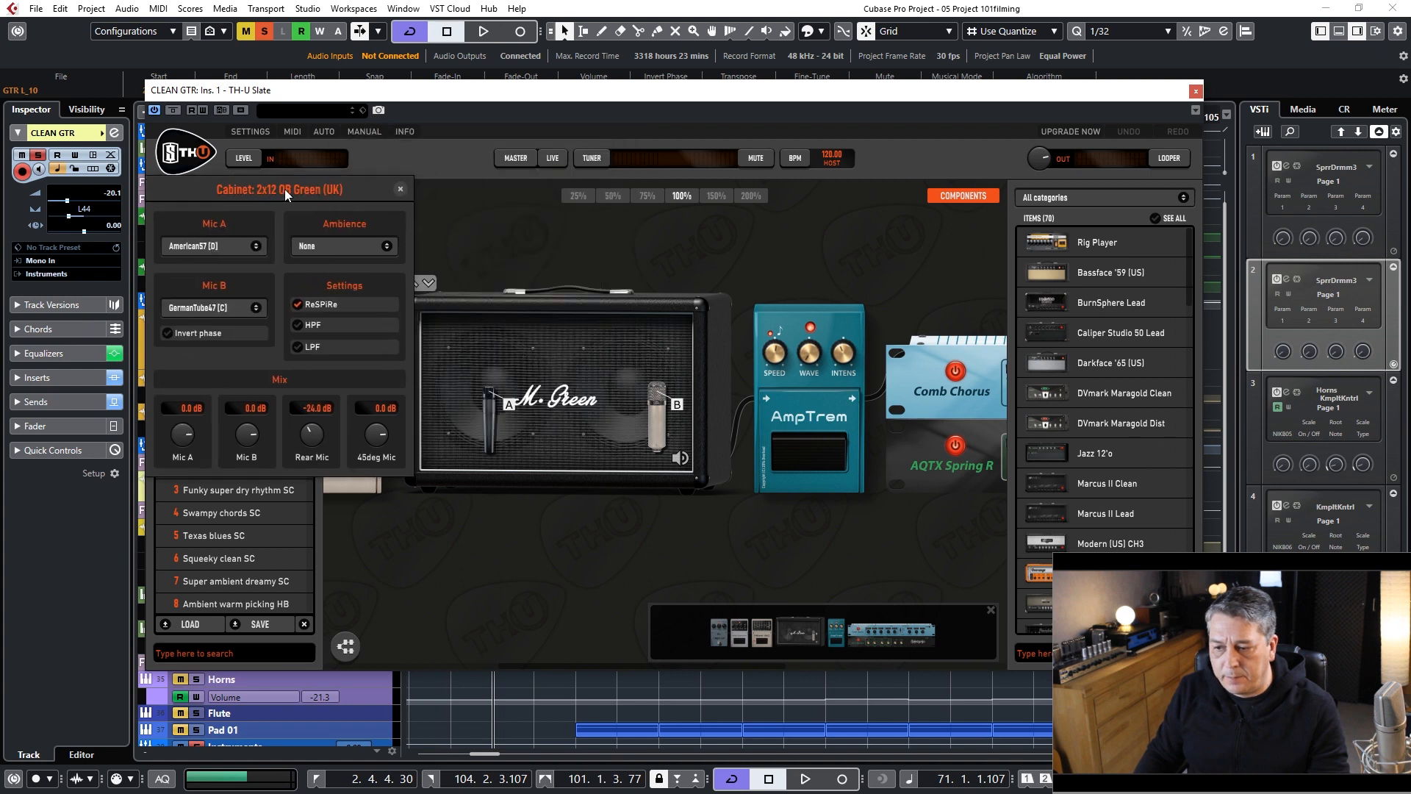
pyautogui.moveTo(285, 188); pyautogui.dragTo(413, 208)
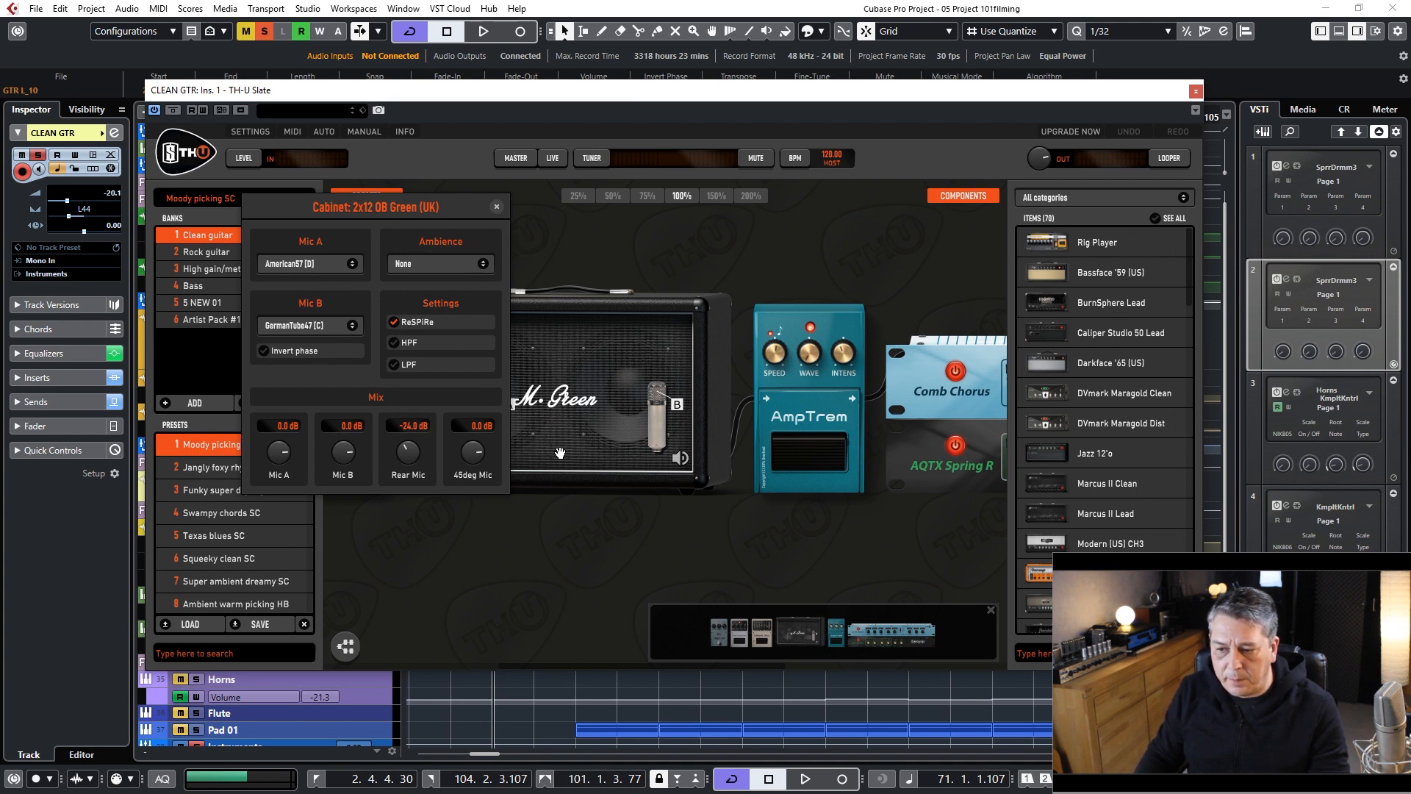
pyautogui.click(496, 206)
# Step: Examine the AmpTrem, Comb Chorus and AQTX Spring R units, then close TH-U Slate and the CLEAN GTR channel settings
pyautogui.moveTo(882, 557); pyautogui.dragTo(646, 555)
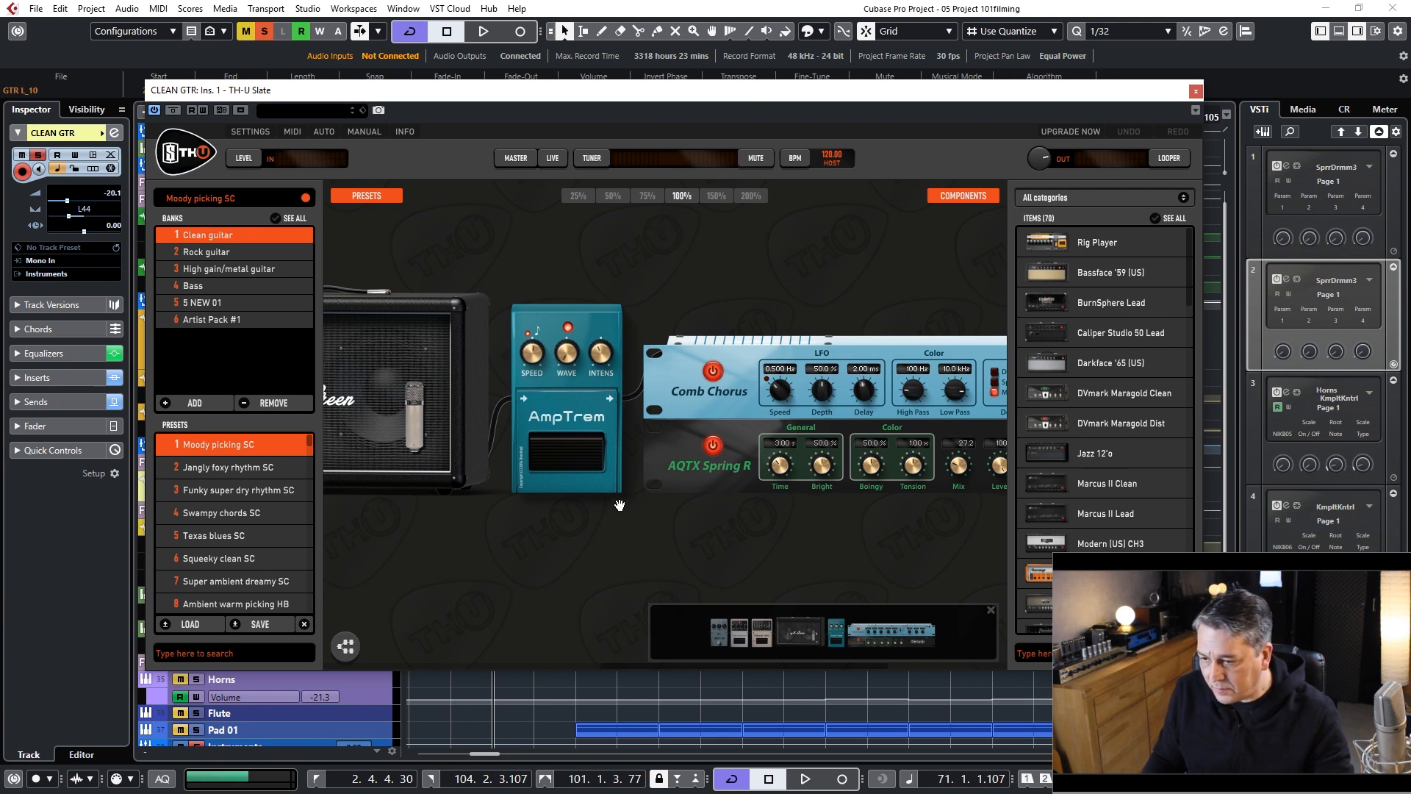
pyautogui.moveTo(760, 268); pyautogui.dragTo(456, 275)
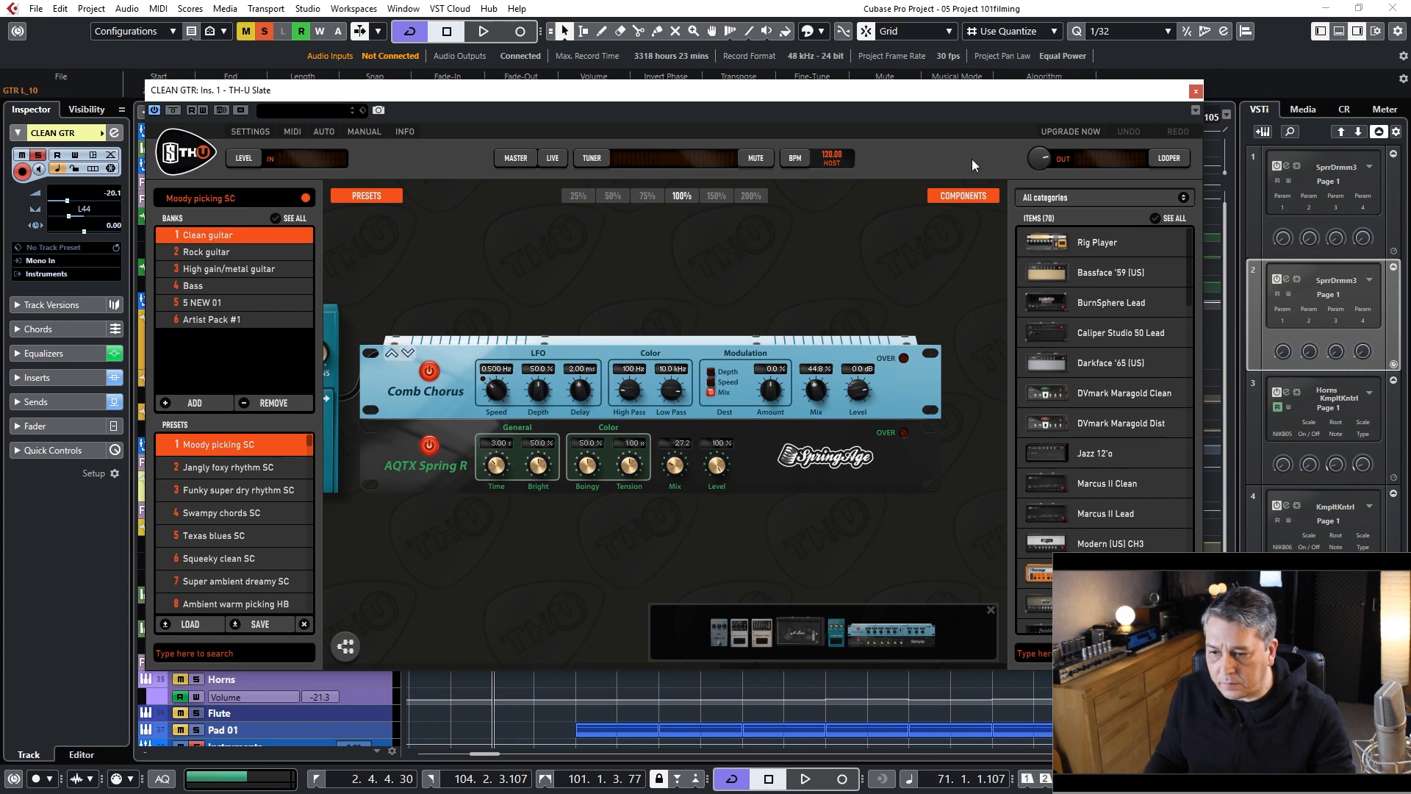
pyautogui.click(1196, 91)
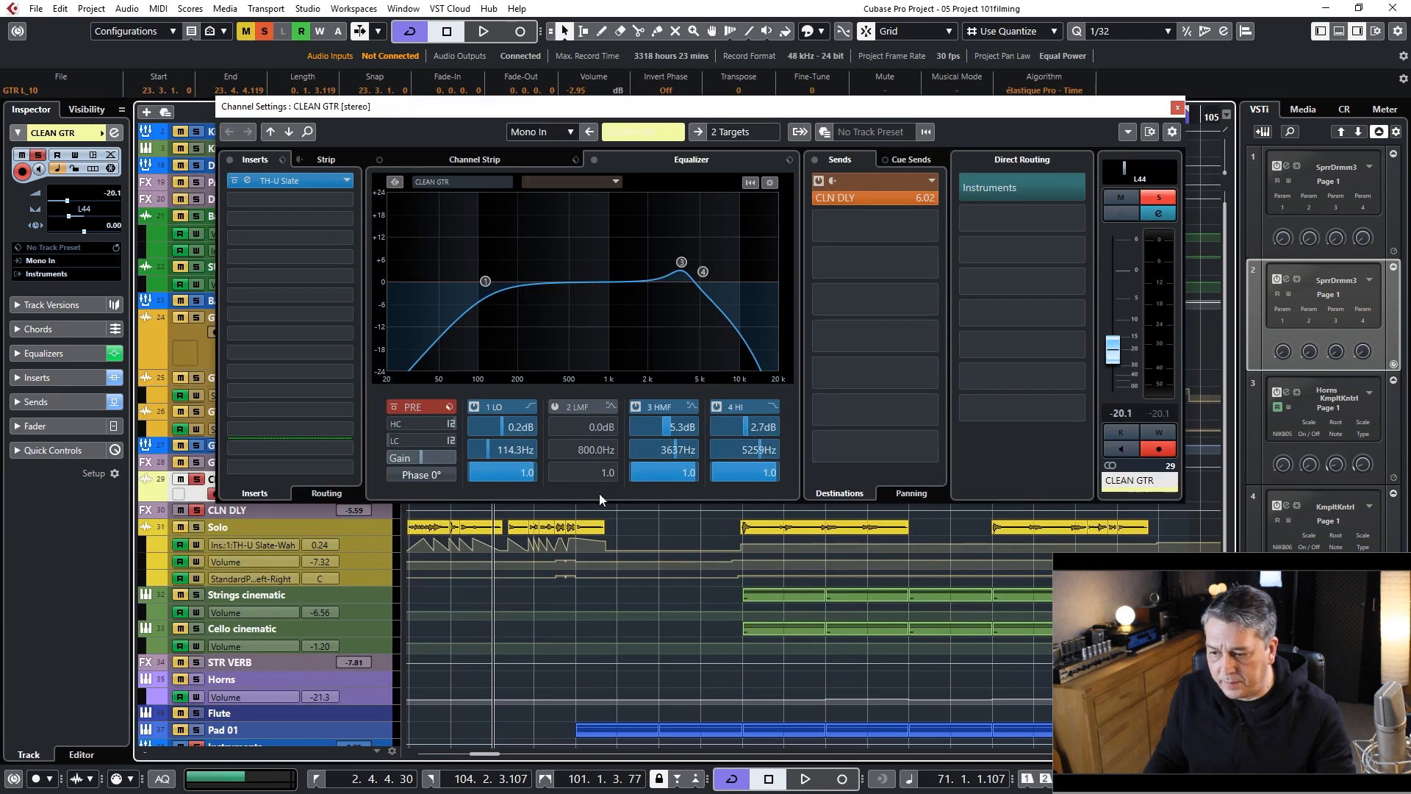
pyautogui.scroll(1, 664, 663)
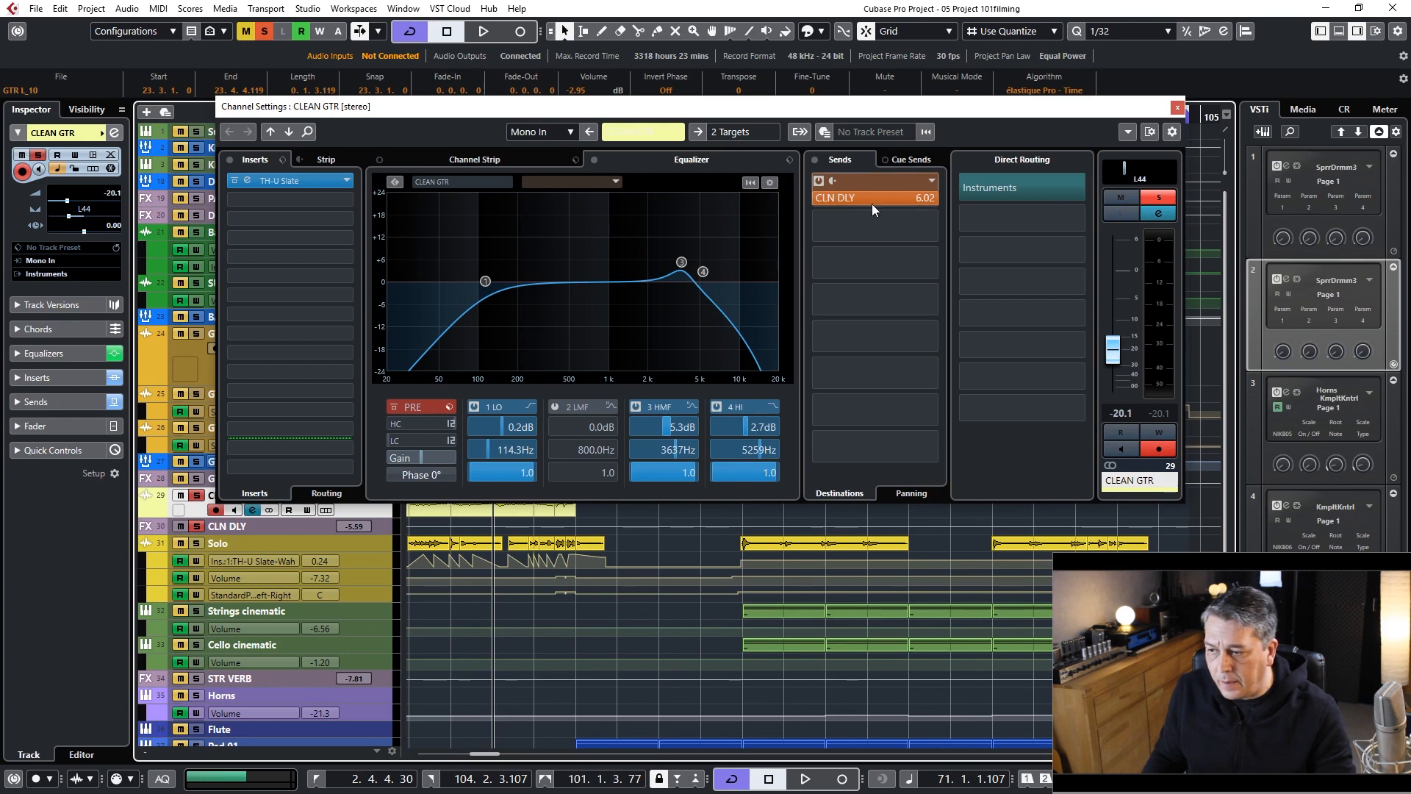
pyautogui.click(1177, 108)
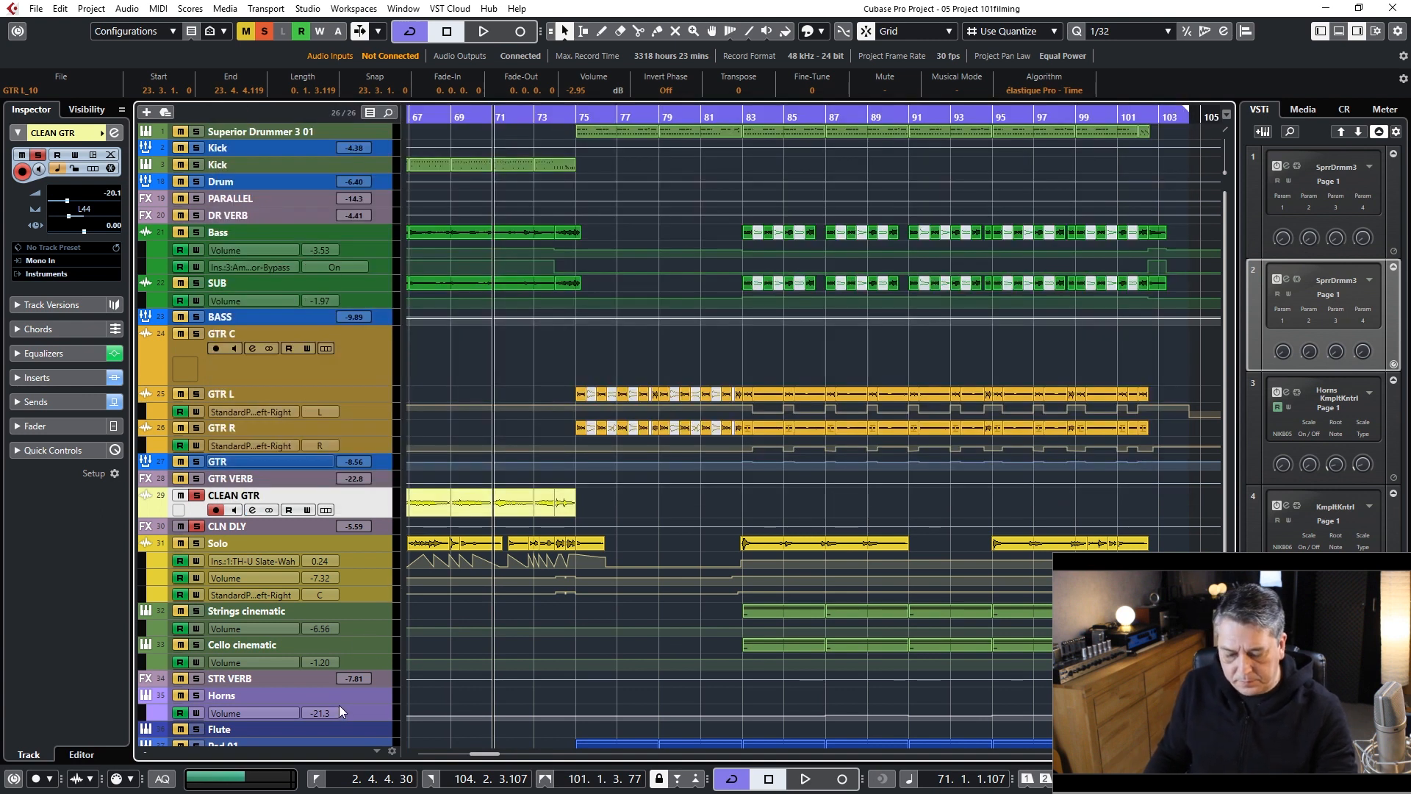
# Step: Open the CLN DLY channel settings from the MixConsole, examine its Repeater delay insert, and close the plug-in
pyautogui.press('F4')
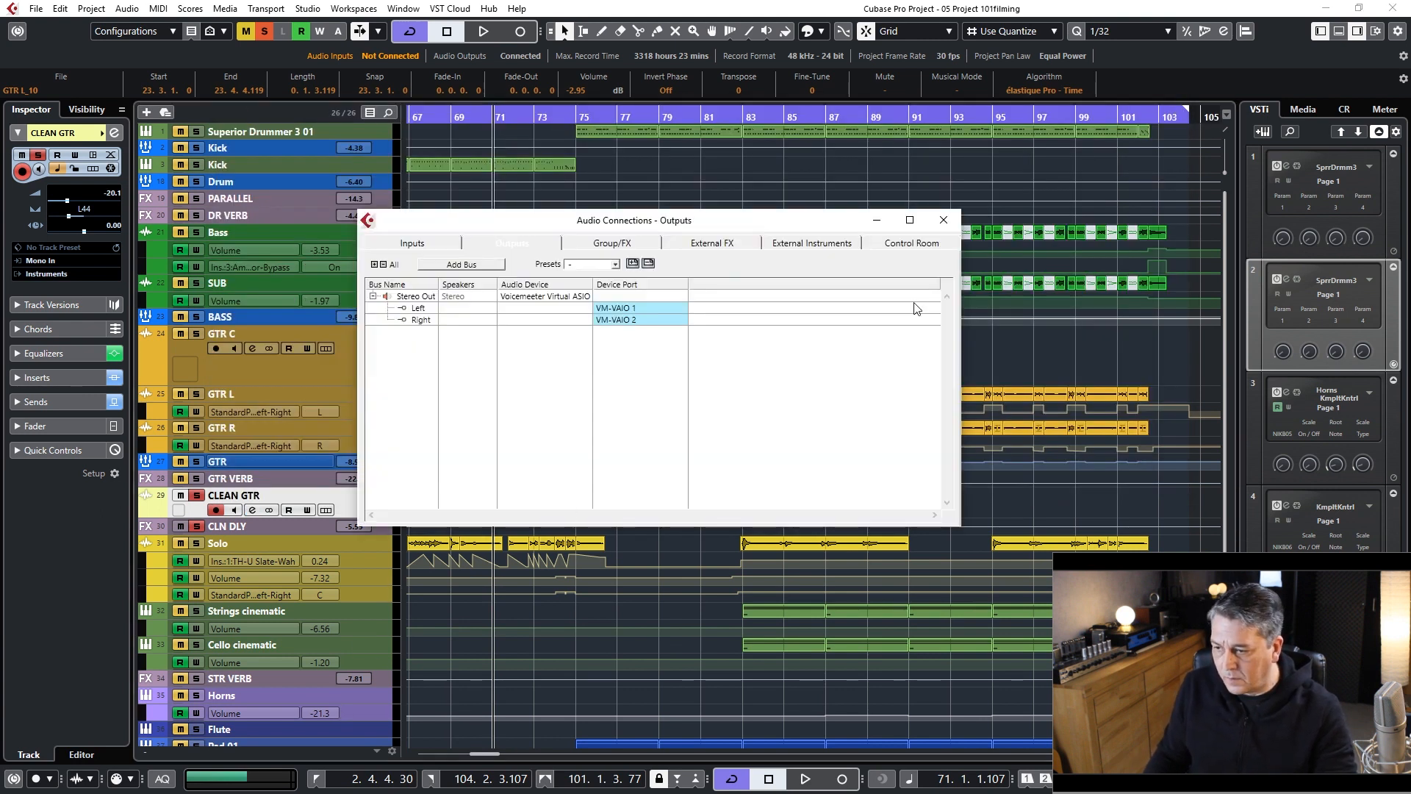
pyautogui.click(943, 220)
pyautogui.press('F3')
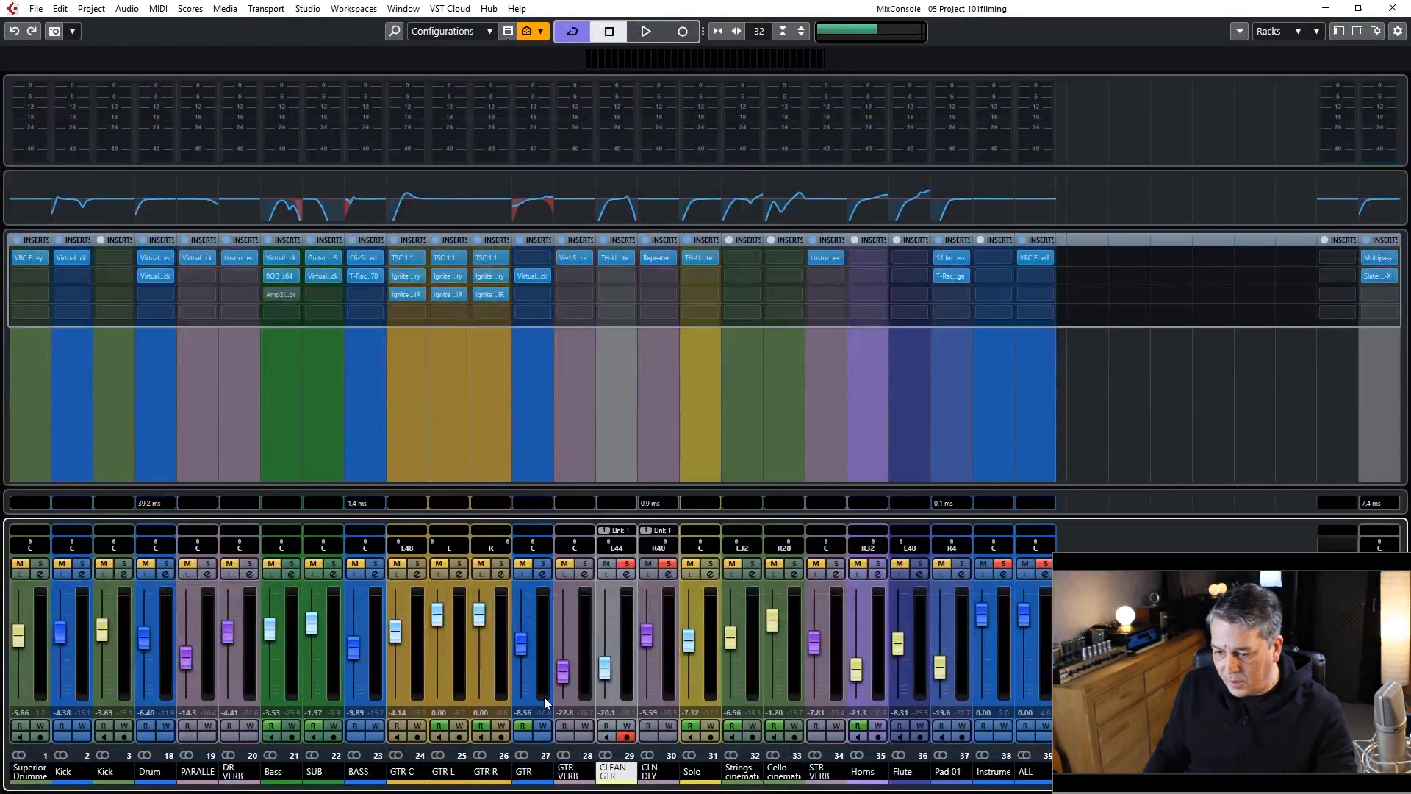
pyautogui.click(669, 574)
pyautogui.click(248, 180)
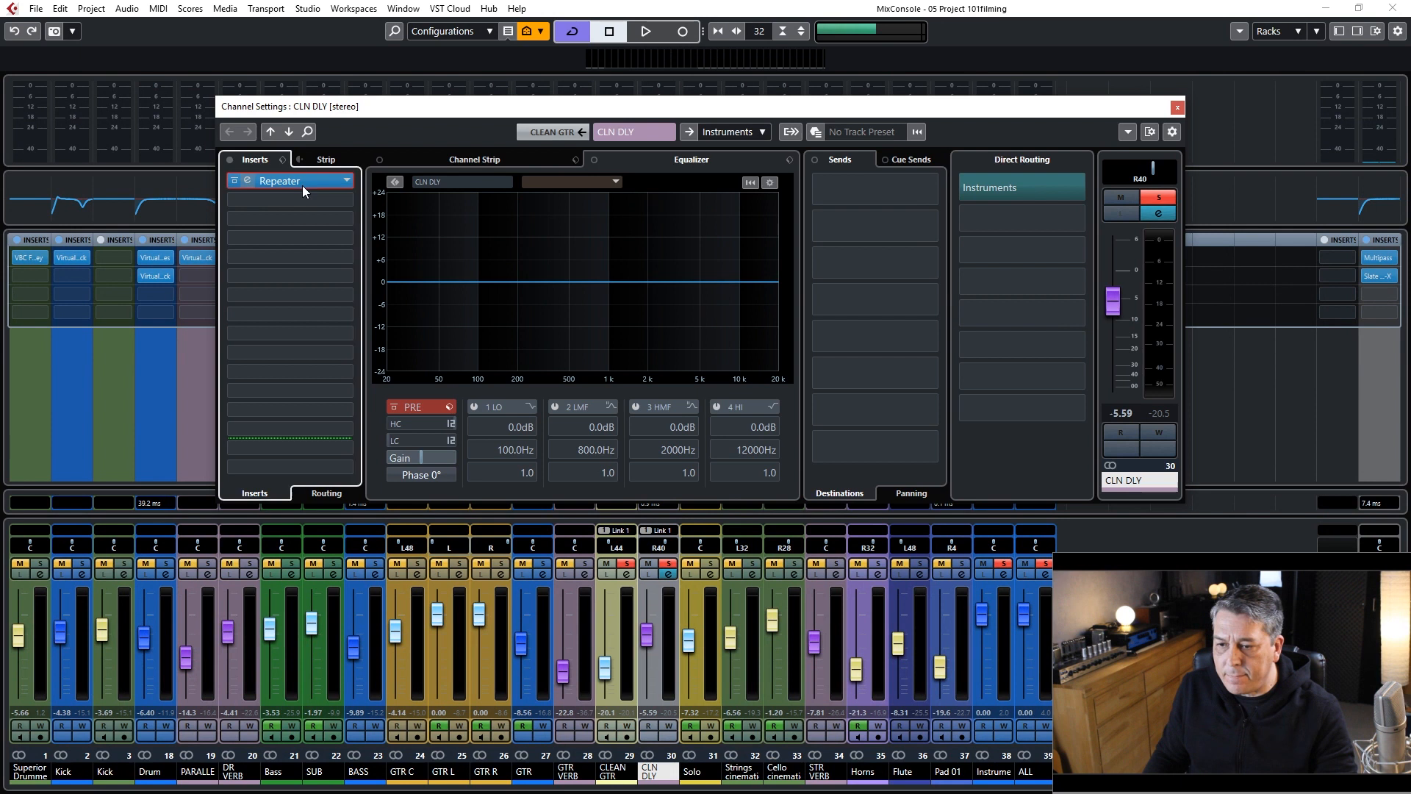
pyautogui.moveTo(415, 265); pyautogui.dragTo(390, 171)
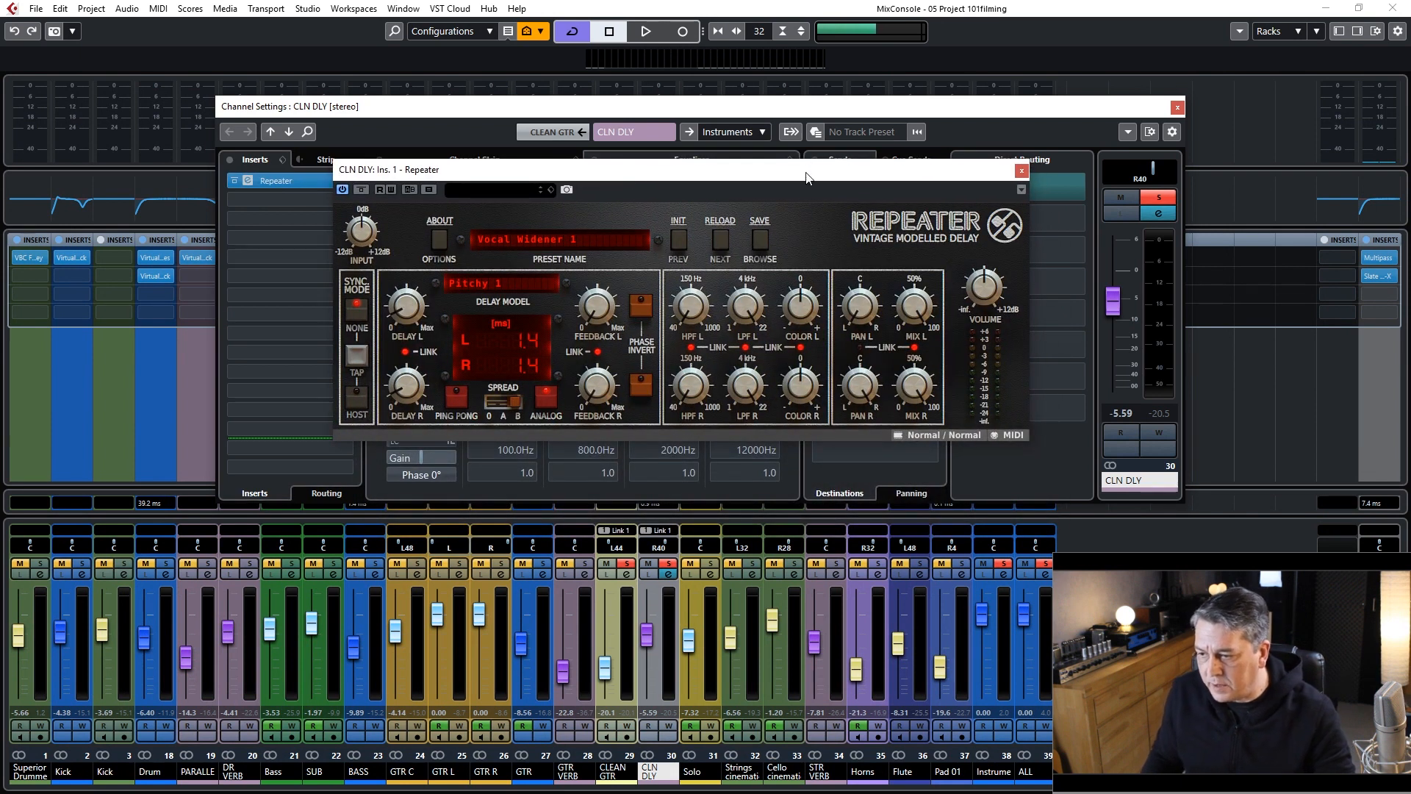
pyautogui.moveTo(800, 177); pyautogui.dragTo(742, 138)
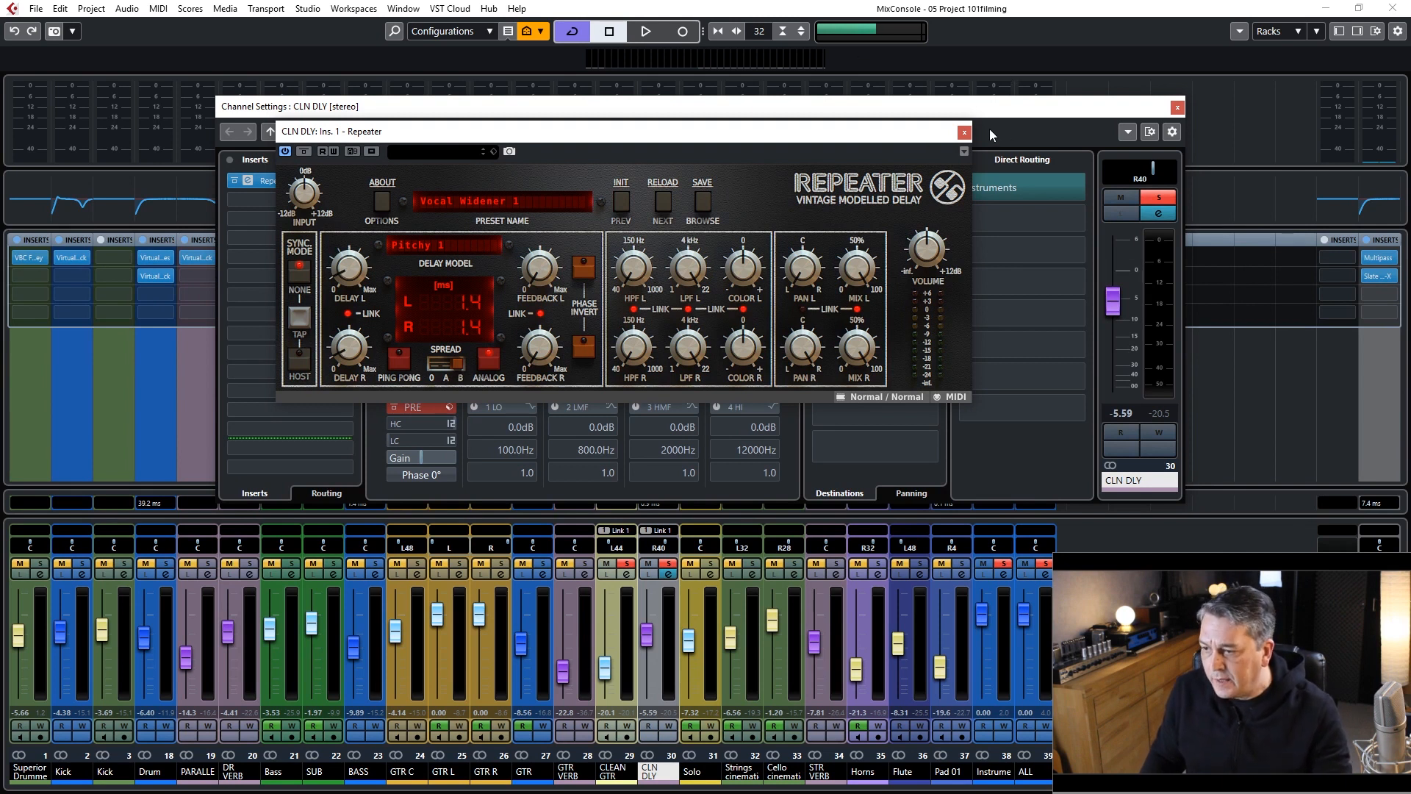
pyautogui.click(963, 133)
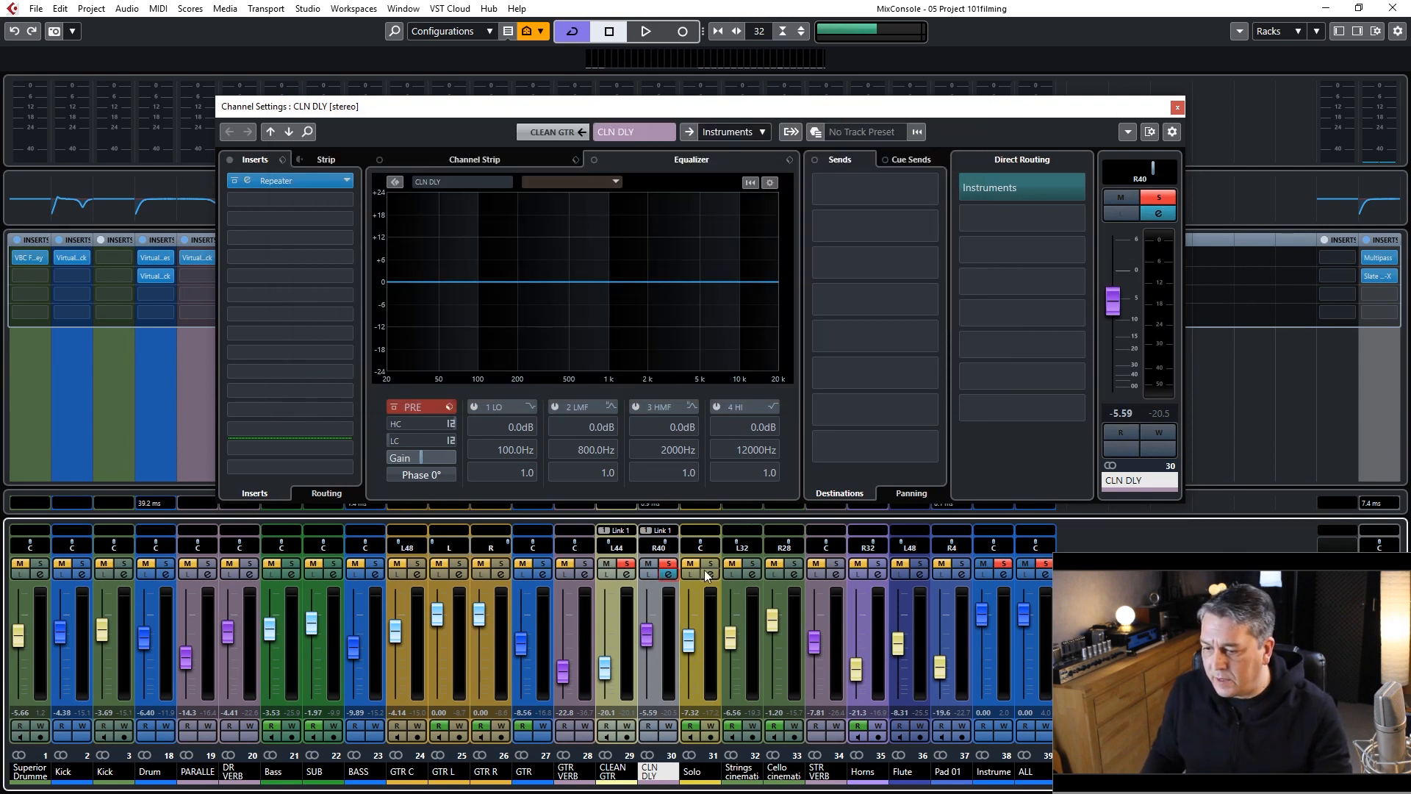
# Step: Play the soloed CLEAN GTR and CLN DLY from bar 51 in the project window and close the CLN DLY channel settings
pyautogui.moveTo(633, 120); pyautogui.dragTo(1018, 336)
pyautogui.press('F3')
pyautogui.moveTo(489, 115); pyautogui.dragTo(643, 134)
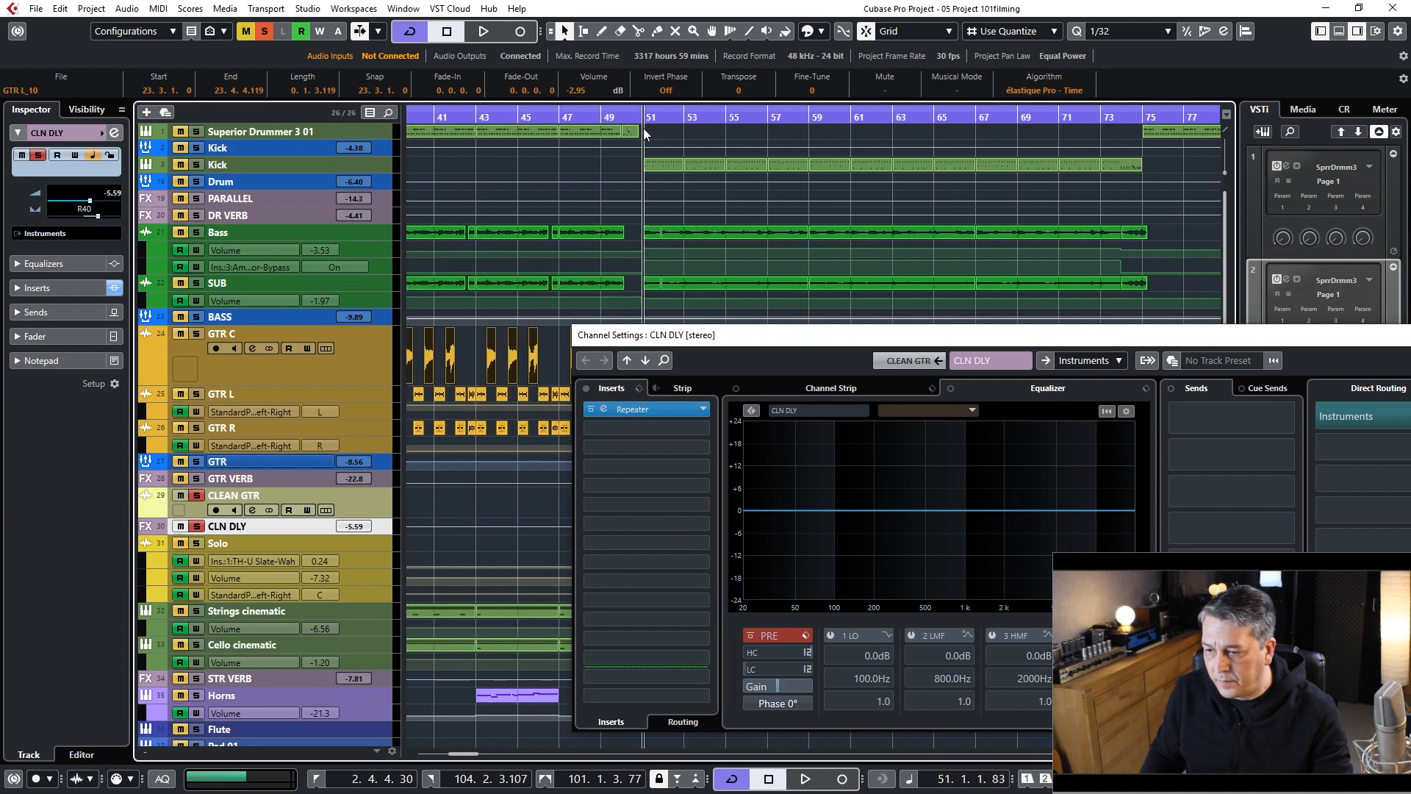
pyautogui.press('space')
pyautogui.moveTo(884, 341); pyautogui.dragTo(472, 133)
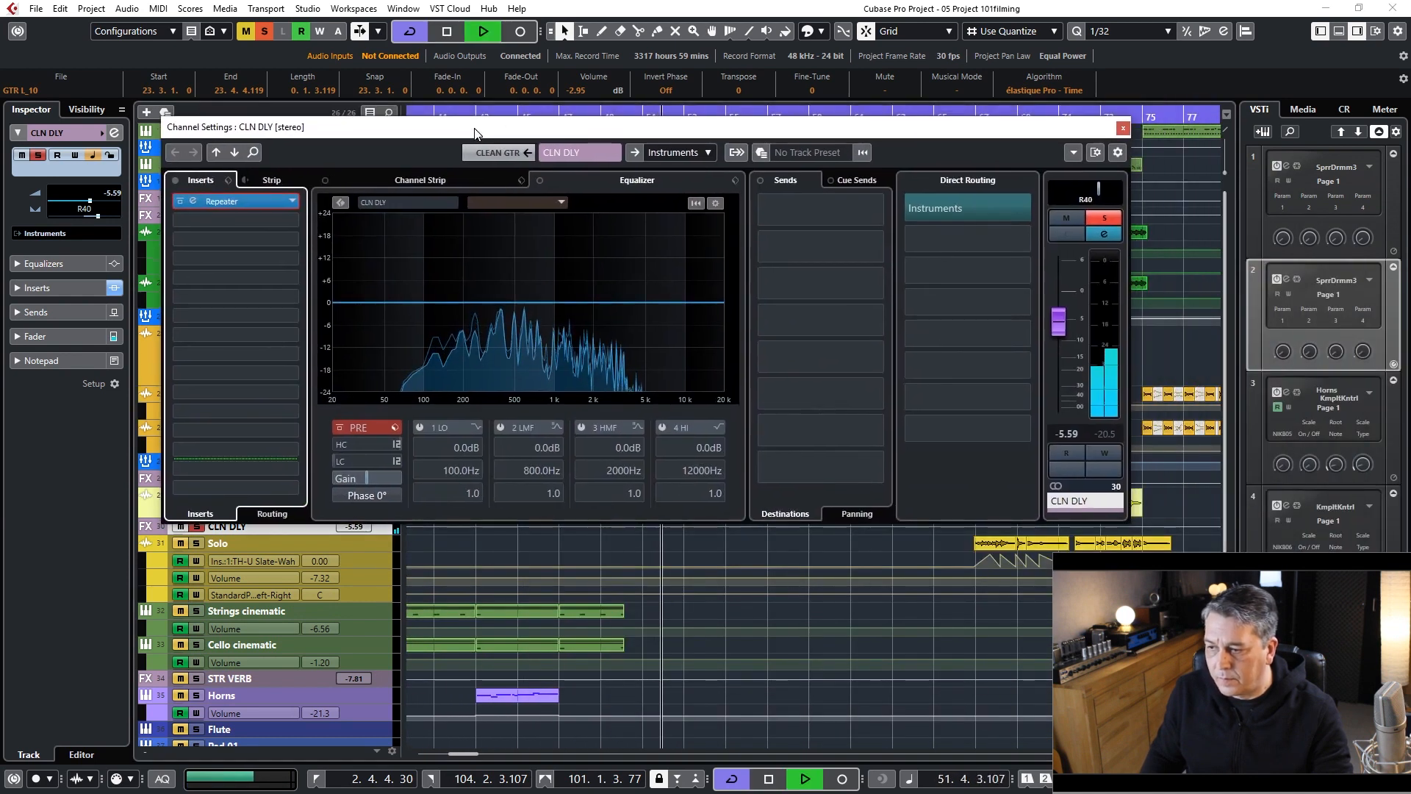
pyautogui.click(1124, 133)
# Step: Toggle the solo on CLN DLY in the MixConsole during playback to compare the clean guitar with and without delay, and stop playback
pyautogui.press('F3')
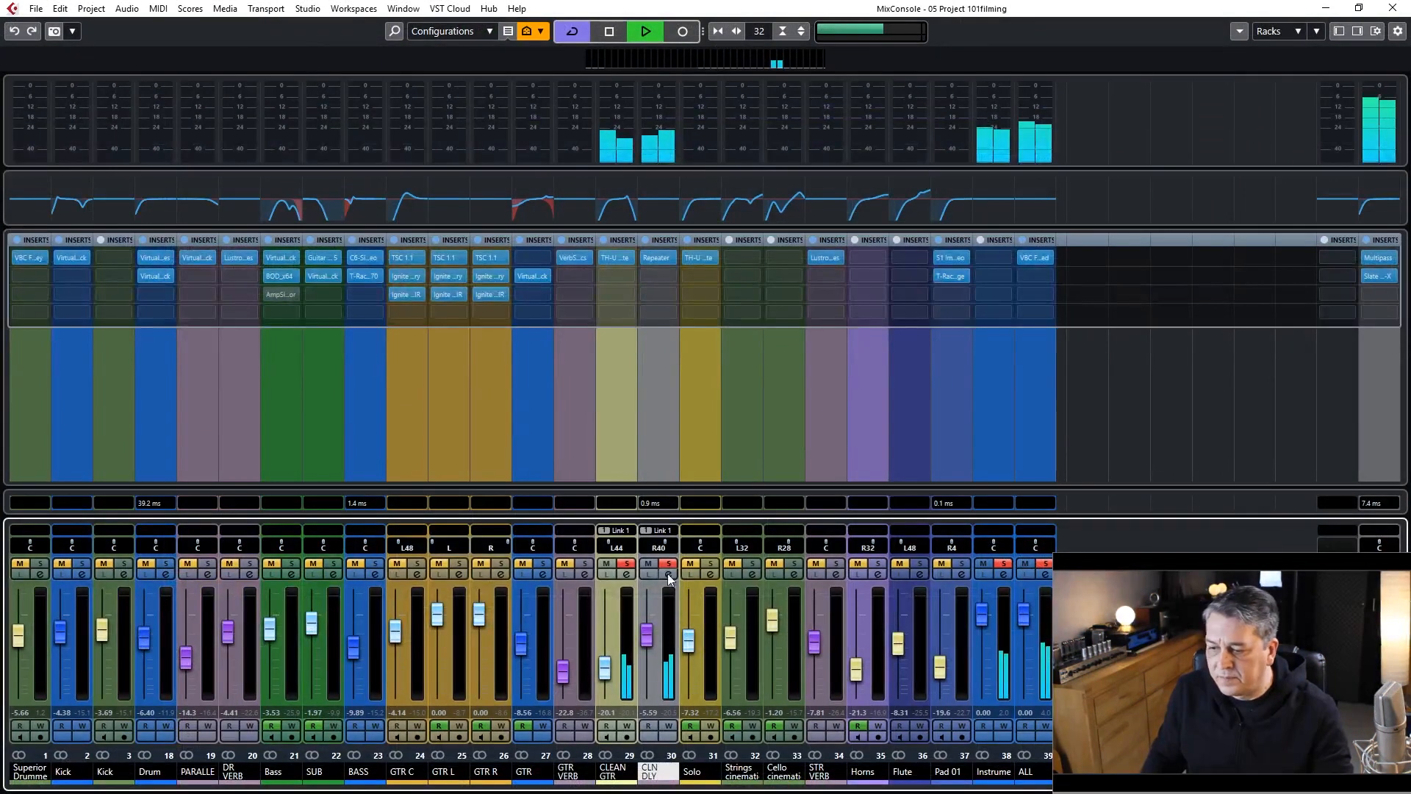
pyautogui.click(668, 567)
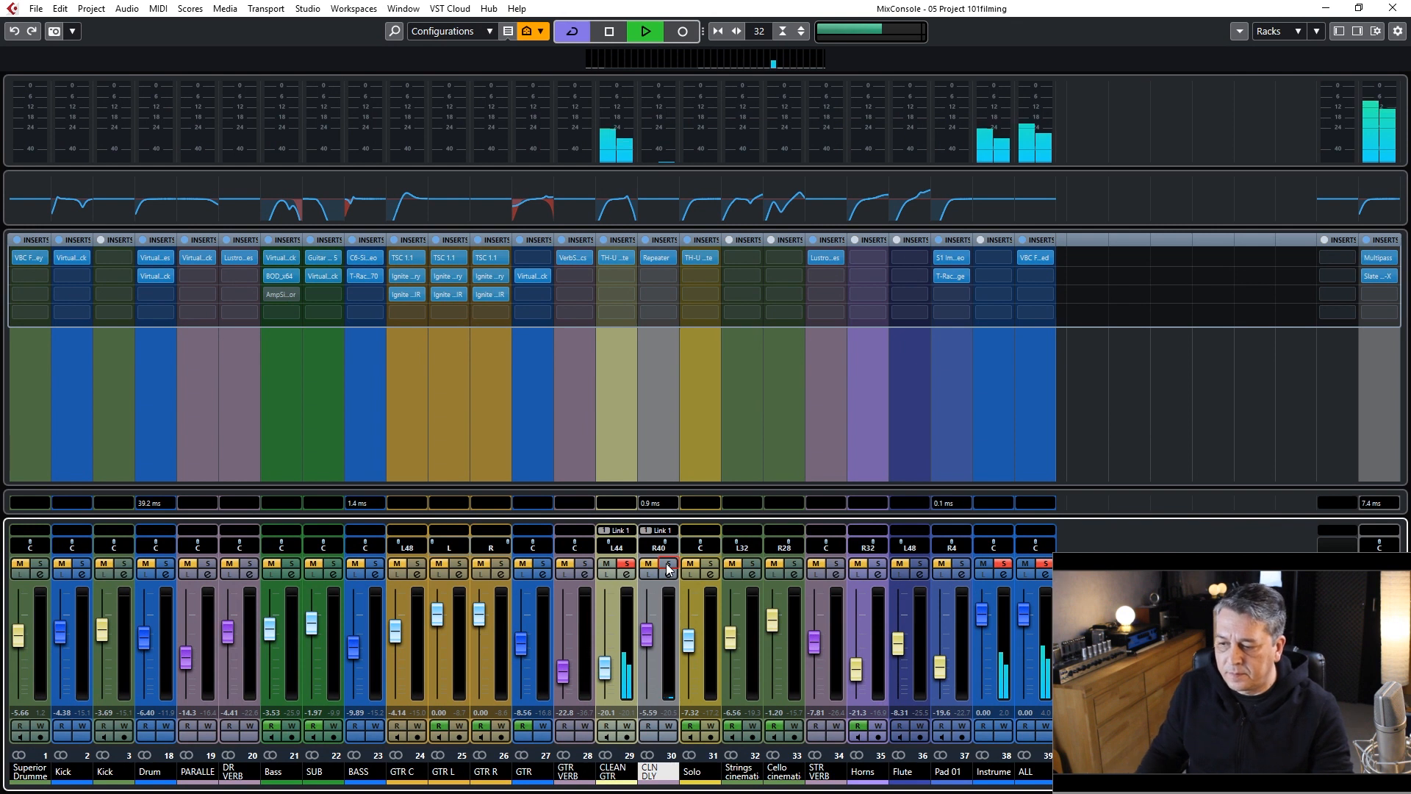
pyautogui.click(667, 566)
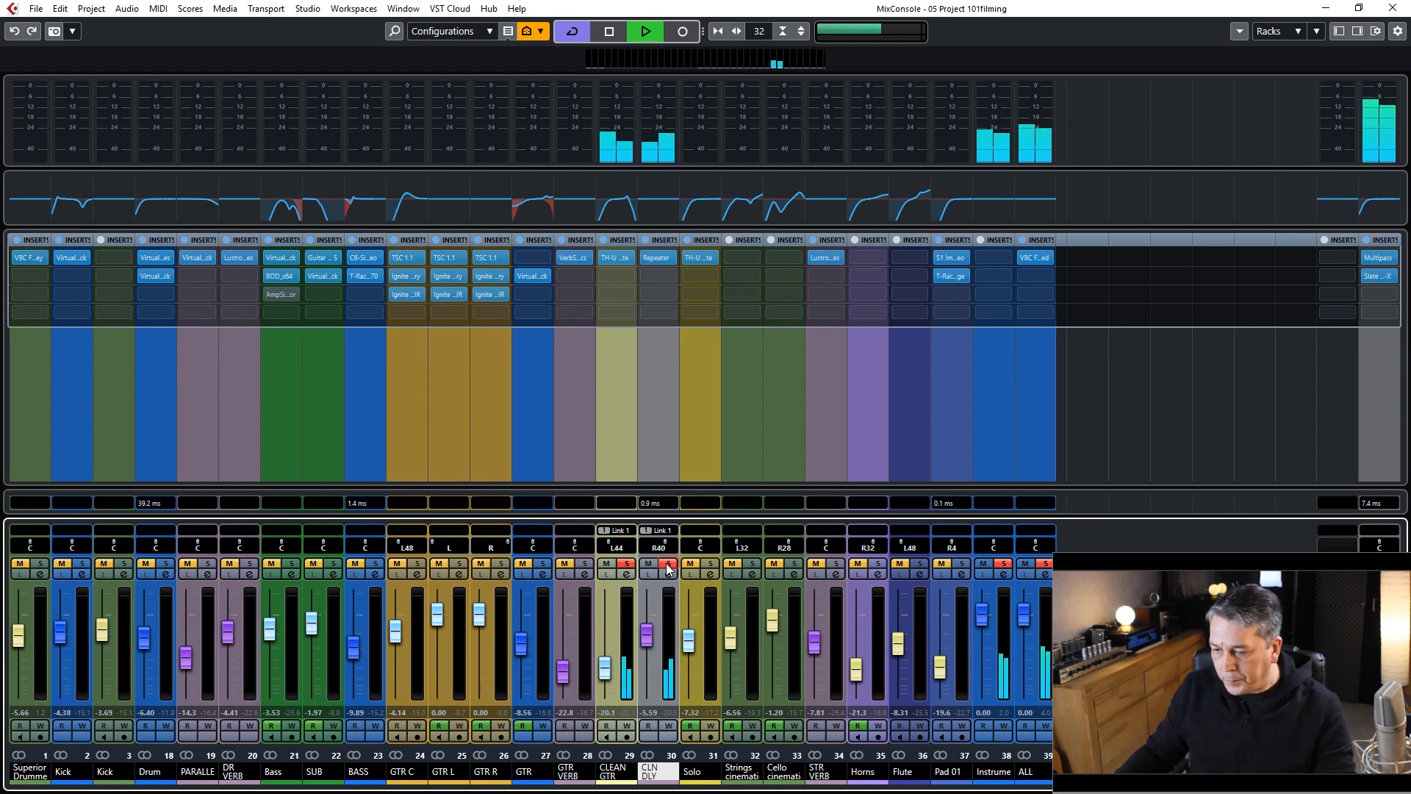
pyautogui.click(668, 564)
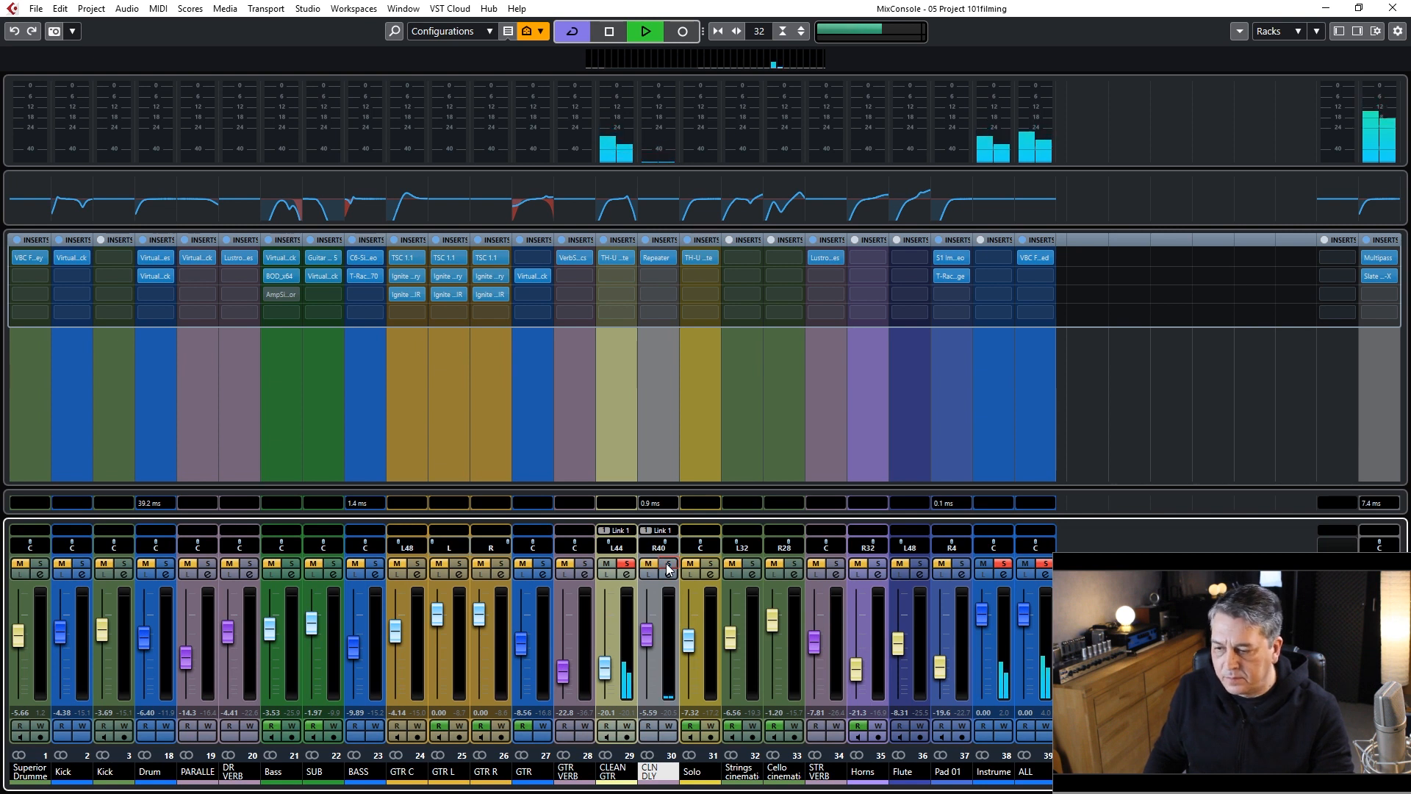
pyautogui.press('space')
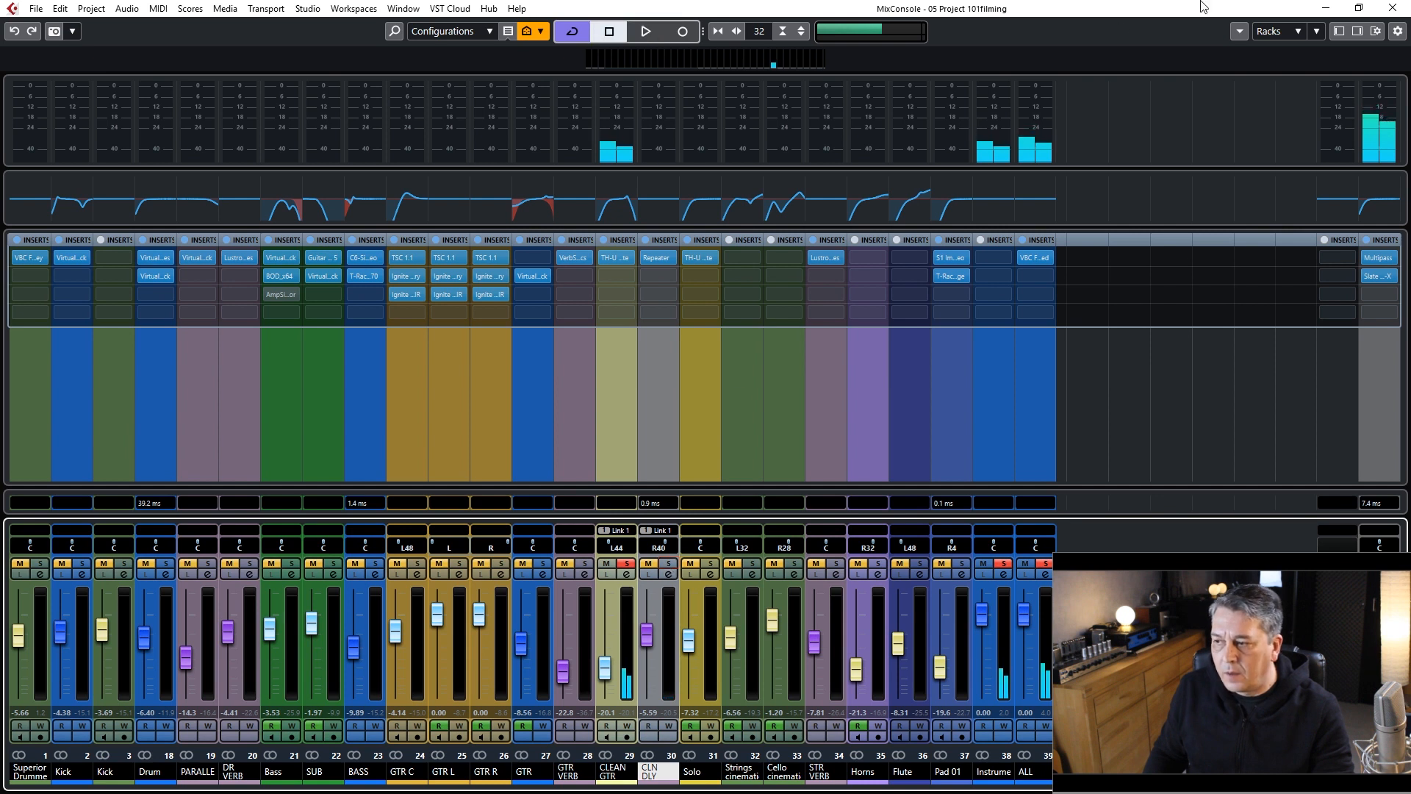
# Step: Clear the channel solos and play the full mix from bar 51 with the MixConsole showing
pyautogui.click(663, 558)
pyautogui.press('space')
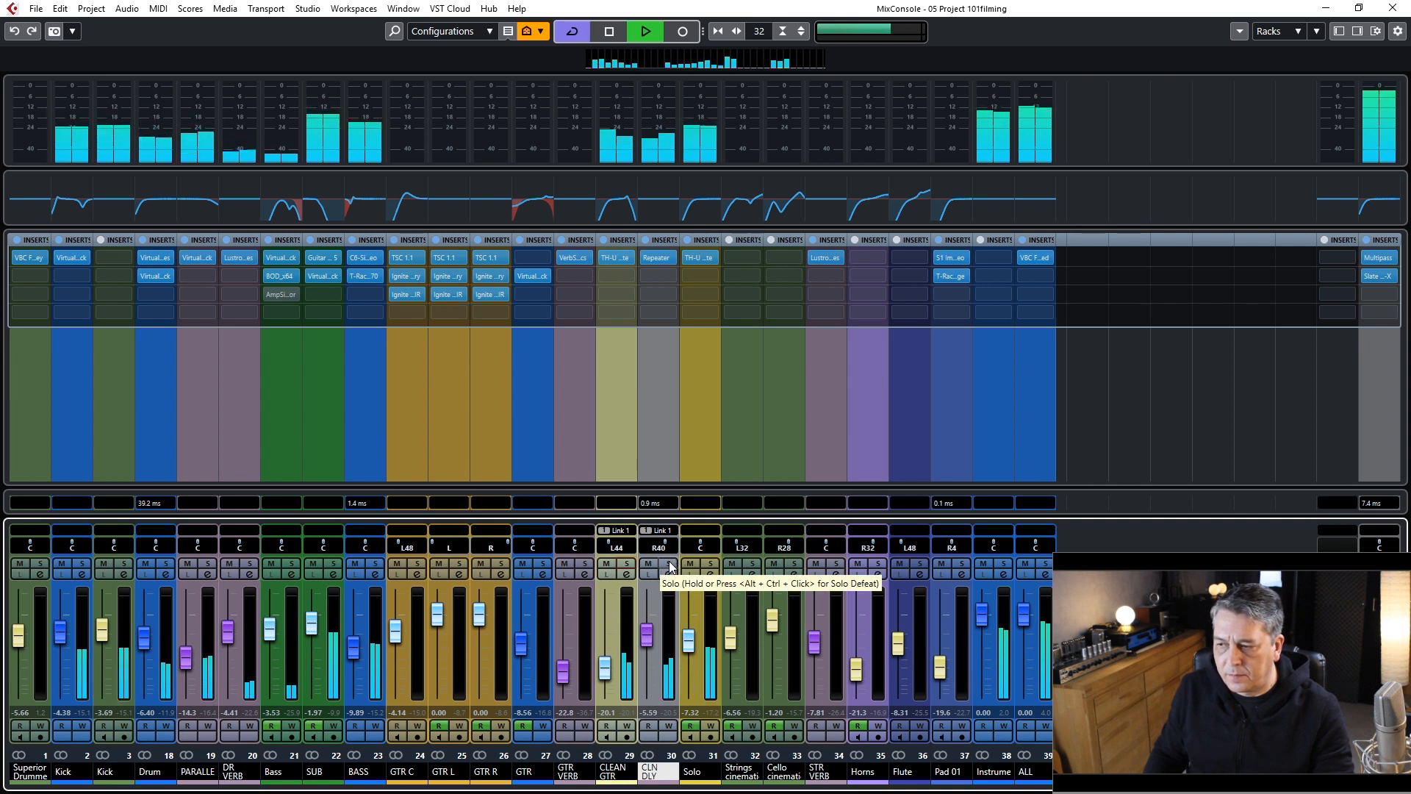
pyautogui.click(1327, 7)
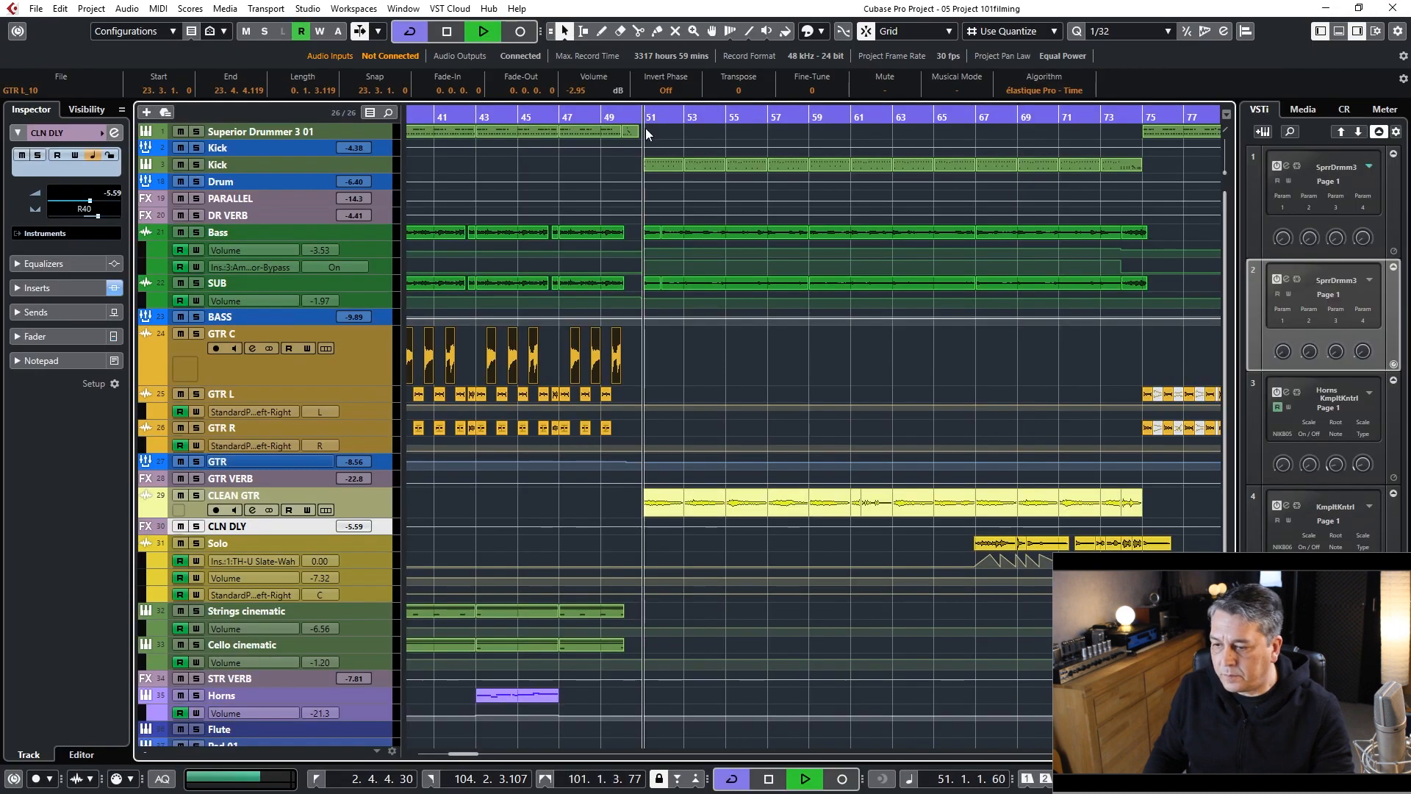
pyautogui.press('F3')
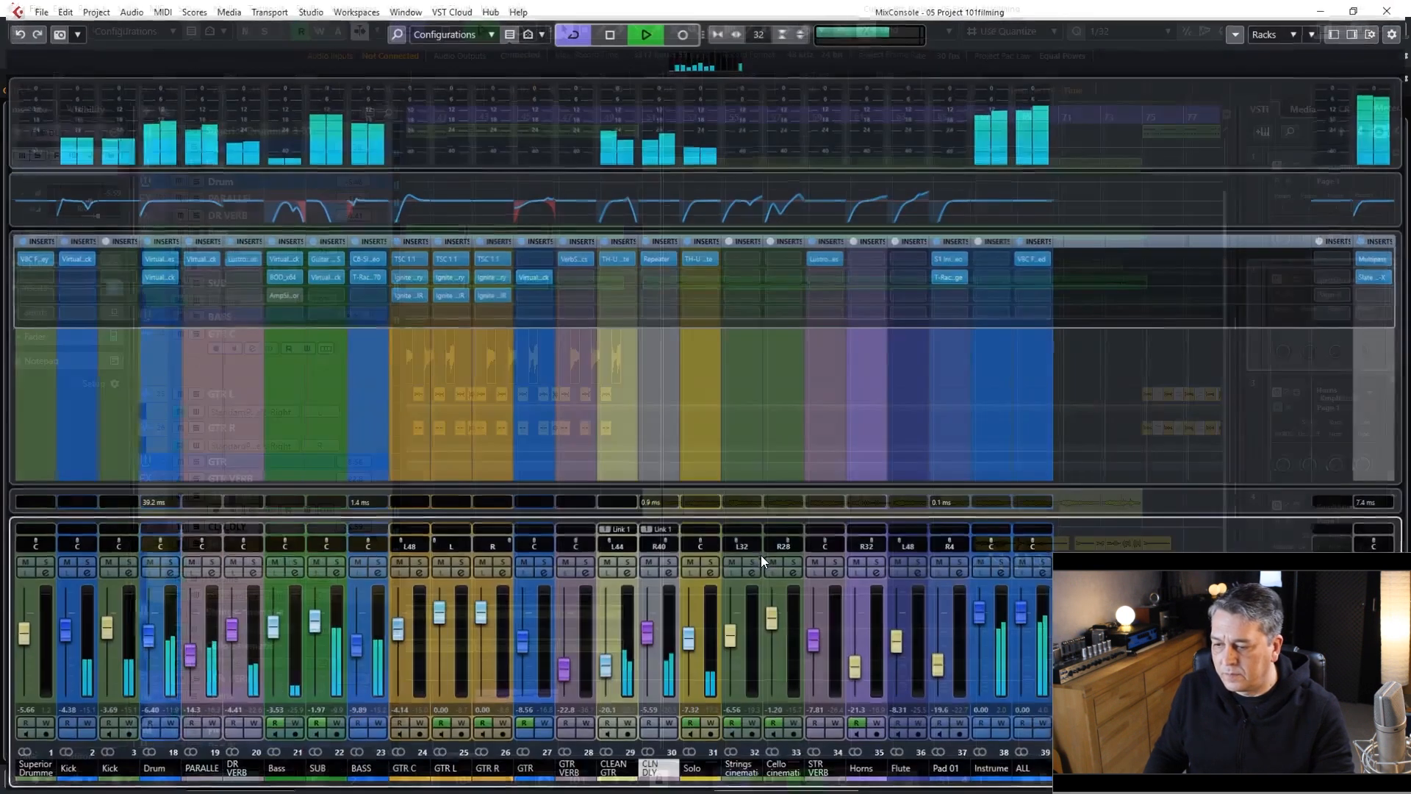
# Step: Mute and unmute CLN DLY during playback to compare its effect in the full mix, then stop playback
pyautogui.click(648, 564)
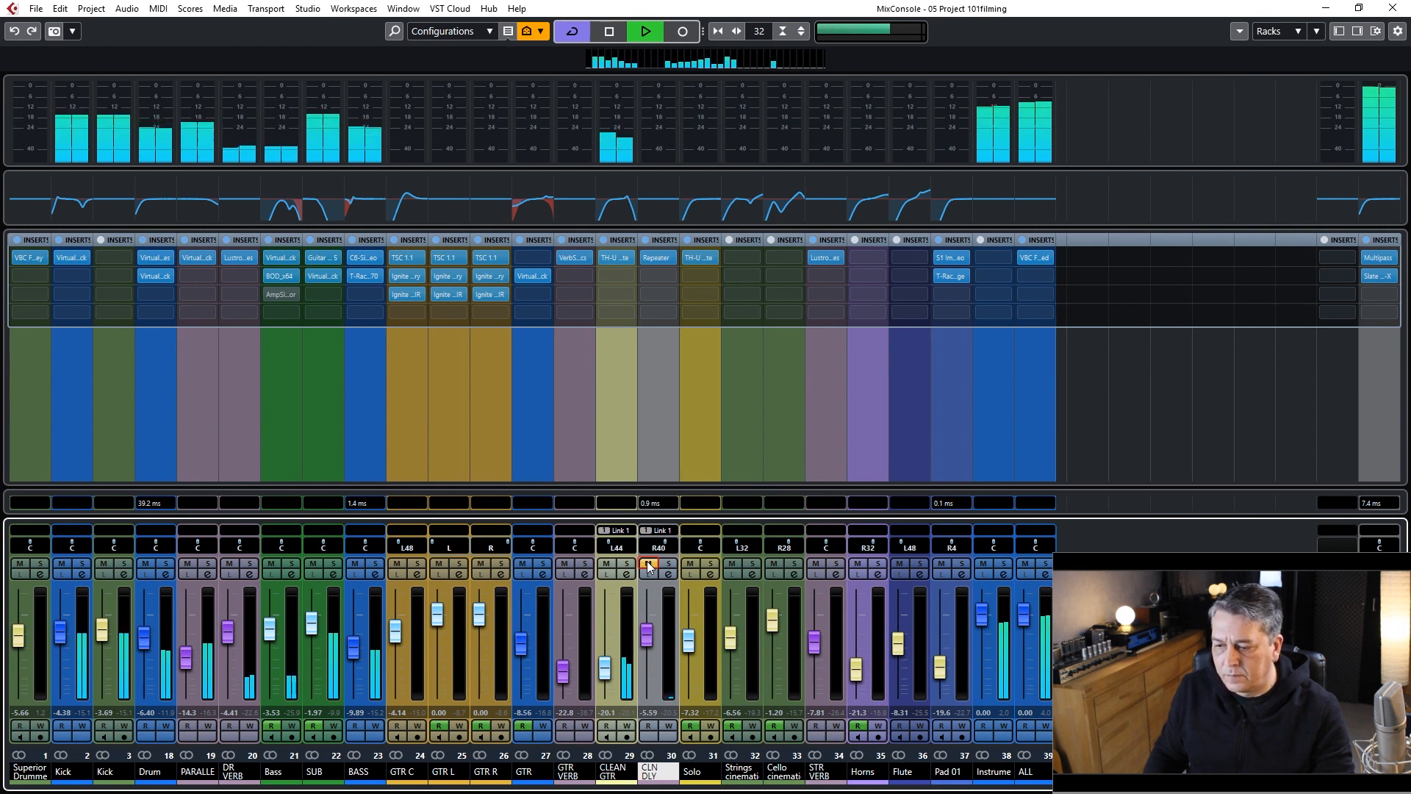
pyautogui.click(648, 564)
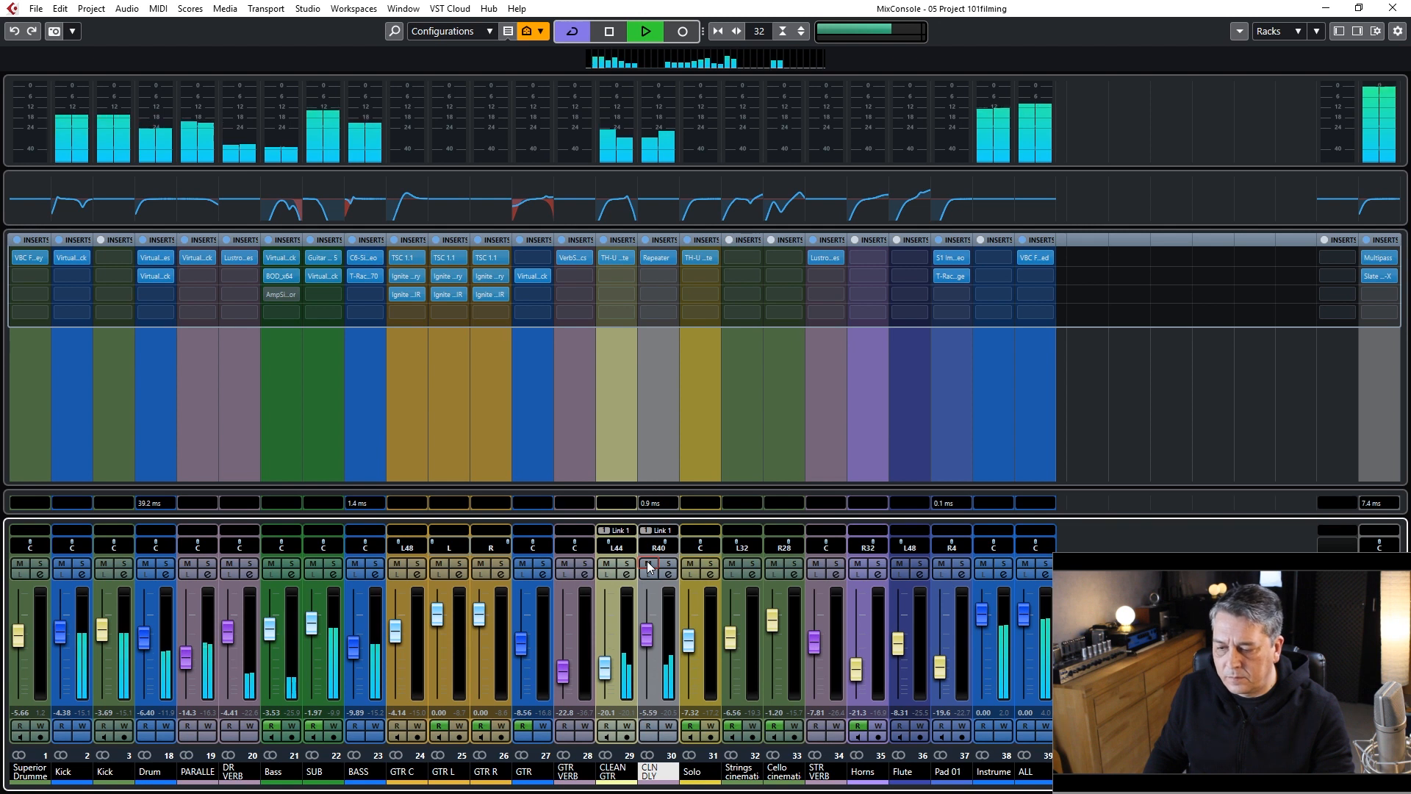
pyautogui.press('space')
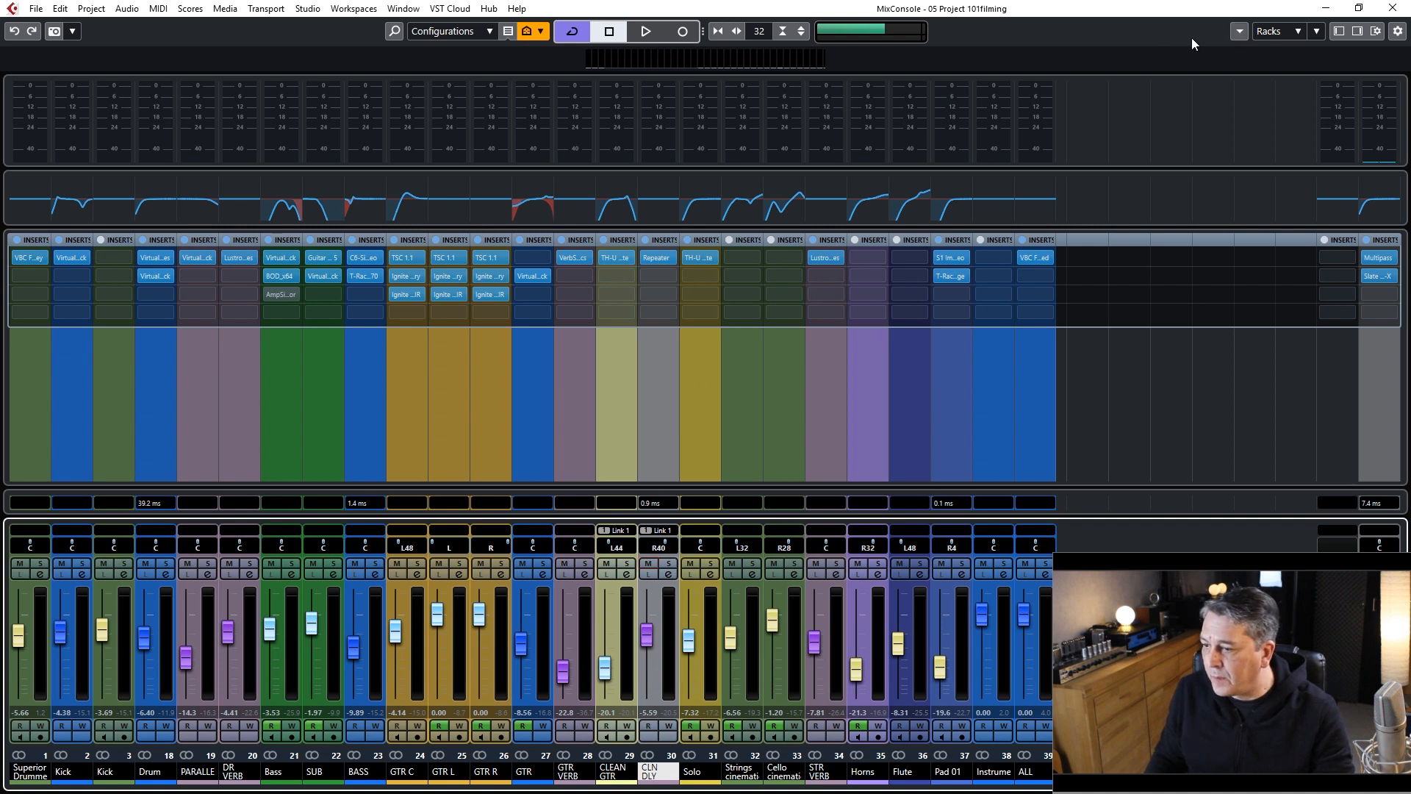
# Step: Return to the project window and place the playhead just before the first Solo clip near bar 67
pyautogui.press('F4')
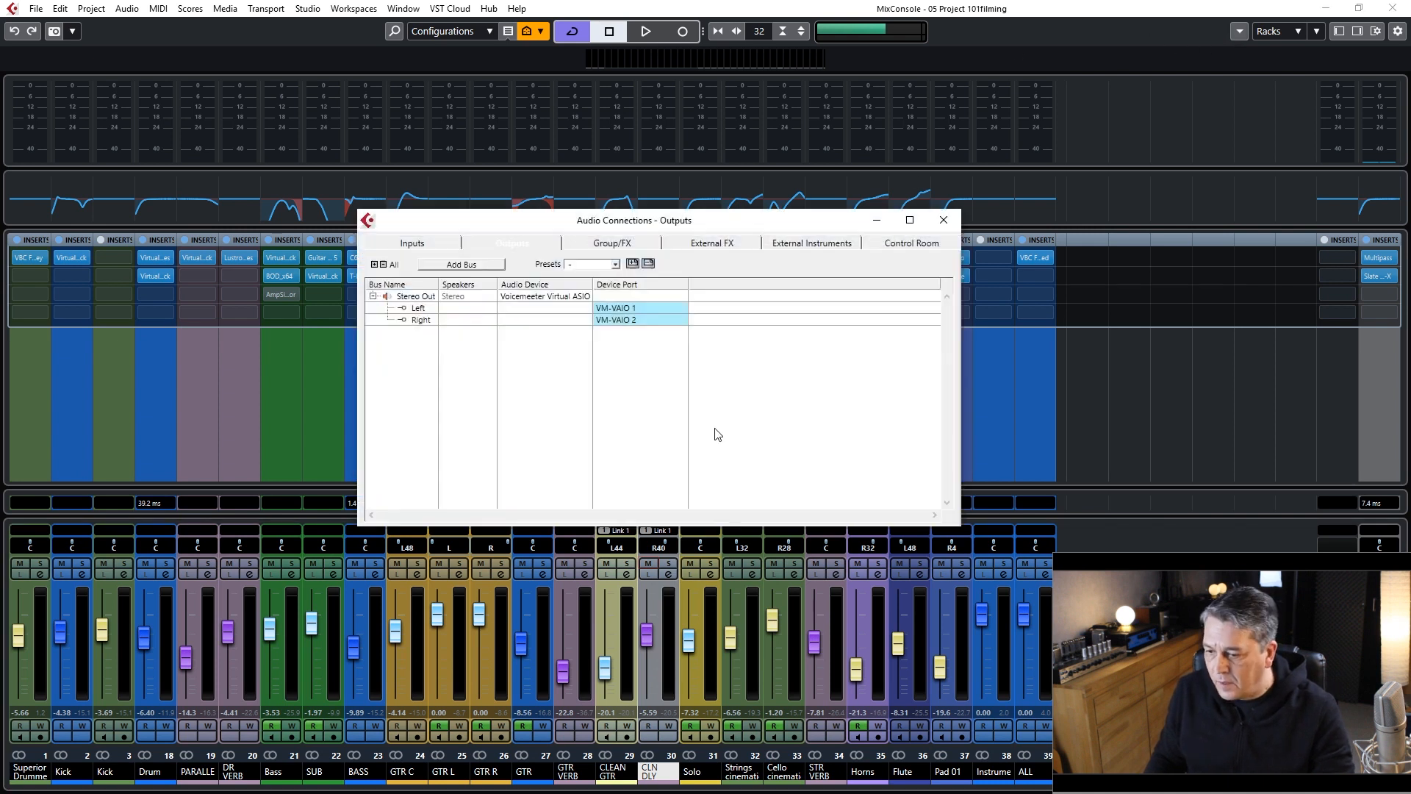
pyautogui.press('F3')
pyautogui.press('F4')
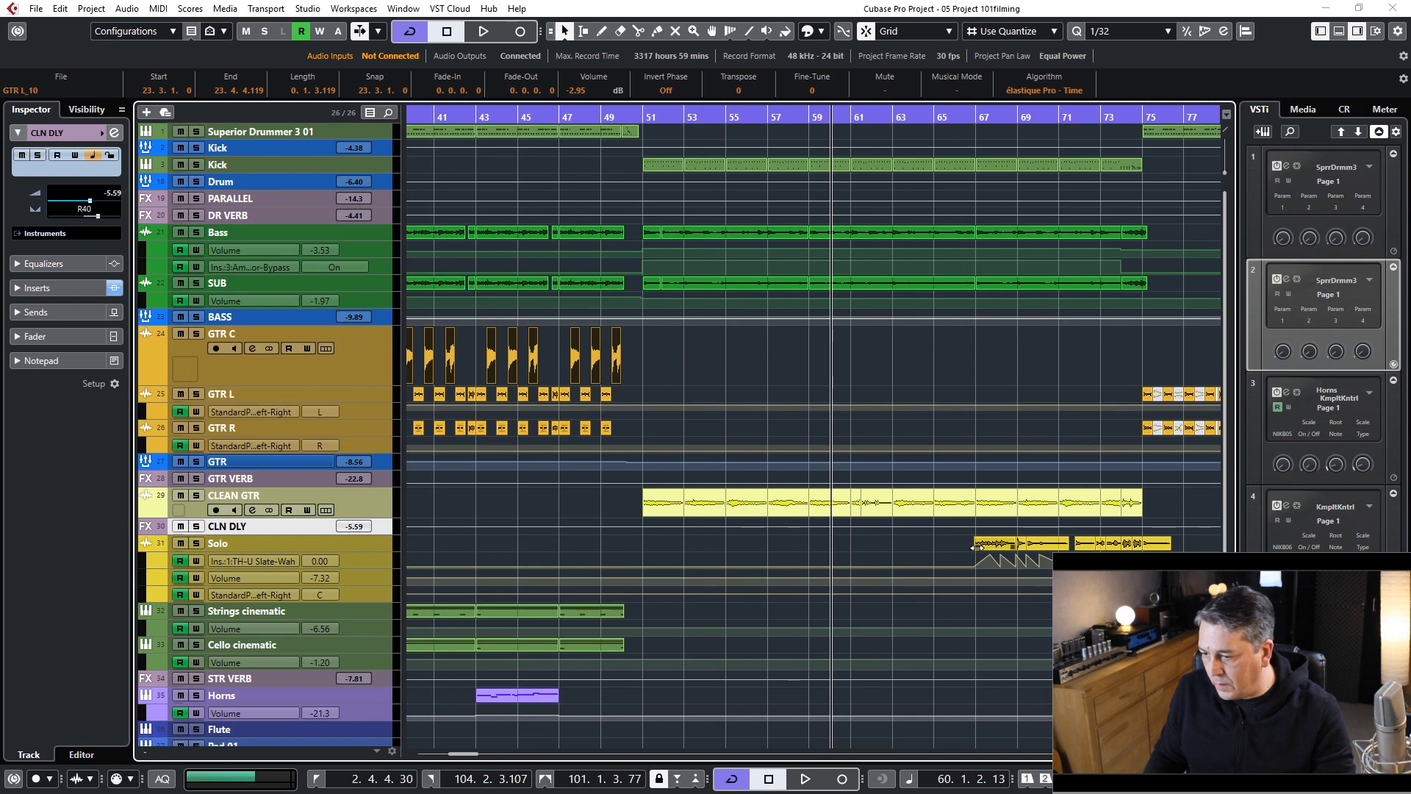
pyautogui.moveTo(897, 117); pyautogui.dragTo(1046, 226)
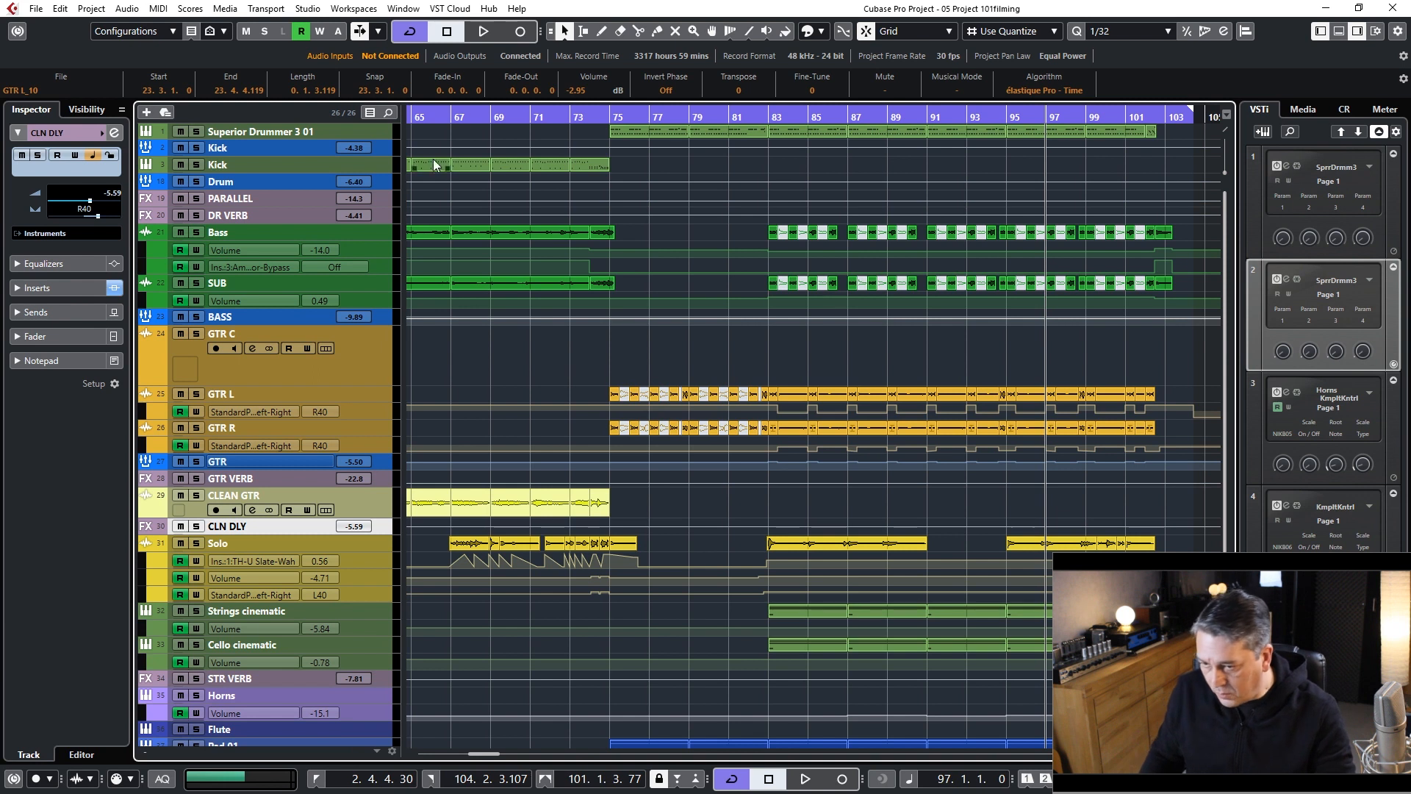
pyautogui.moveTo(426, 117); pyautogui.dragTo(674, 216)
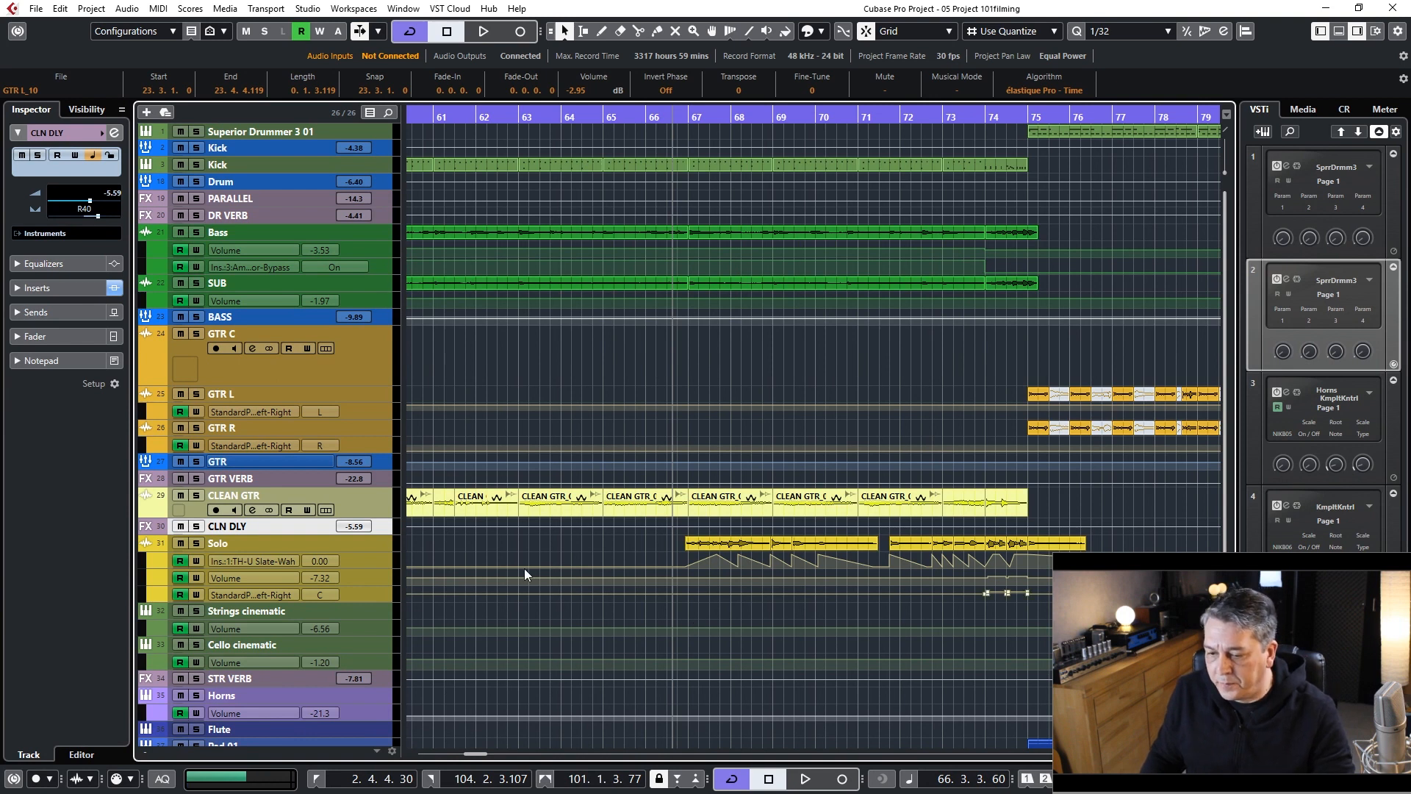
# Step: Enlarge the Solo track, open its channel settings to examine the equalizer, and open its TH-U Slate insert
pyautogui.moveTo(354, 550); pyautogui.dragTo(327, 574)
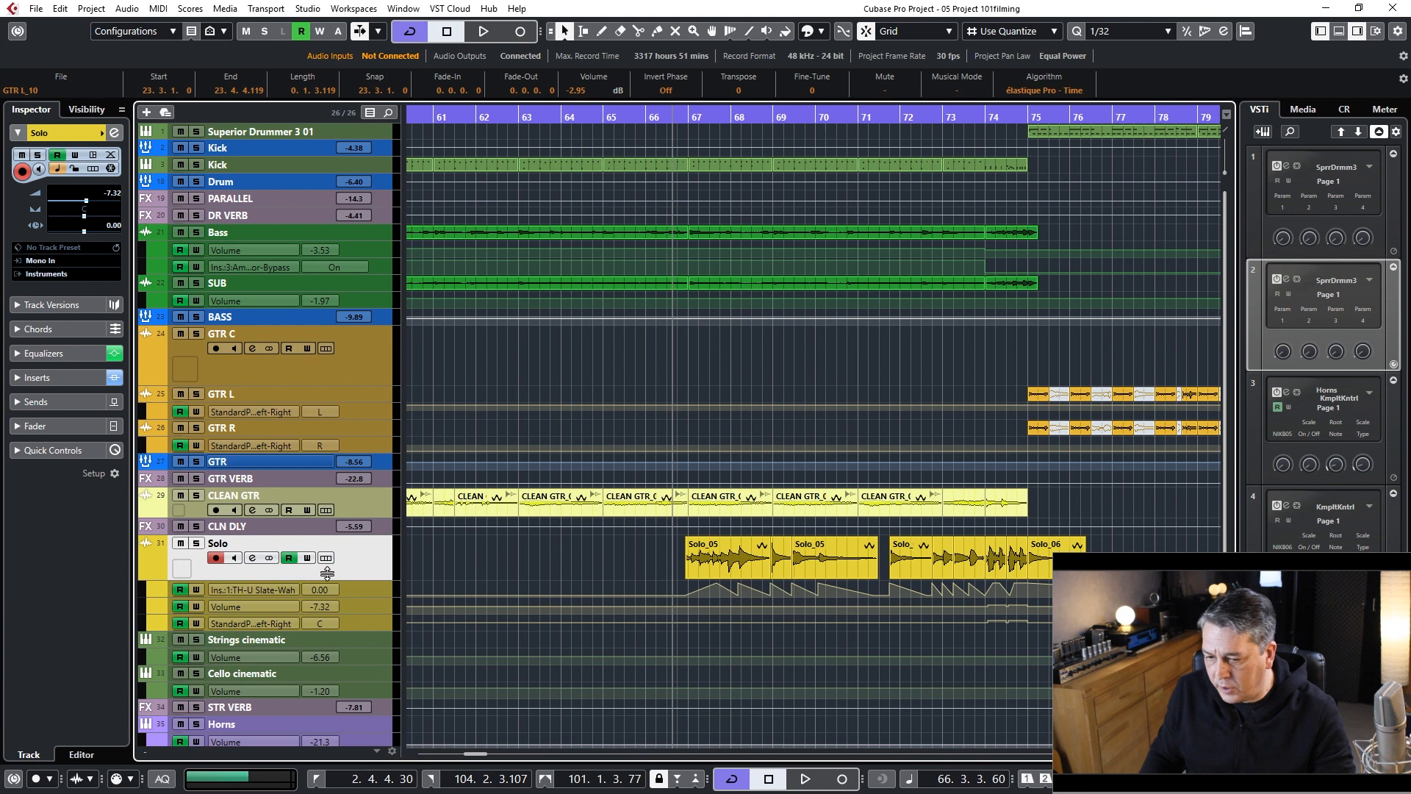
pyautogui.click(252, 558)
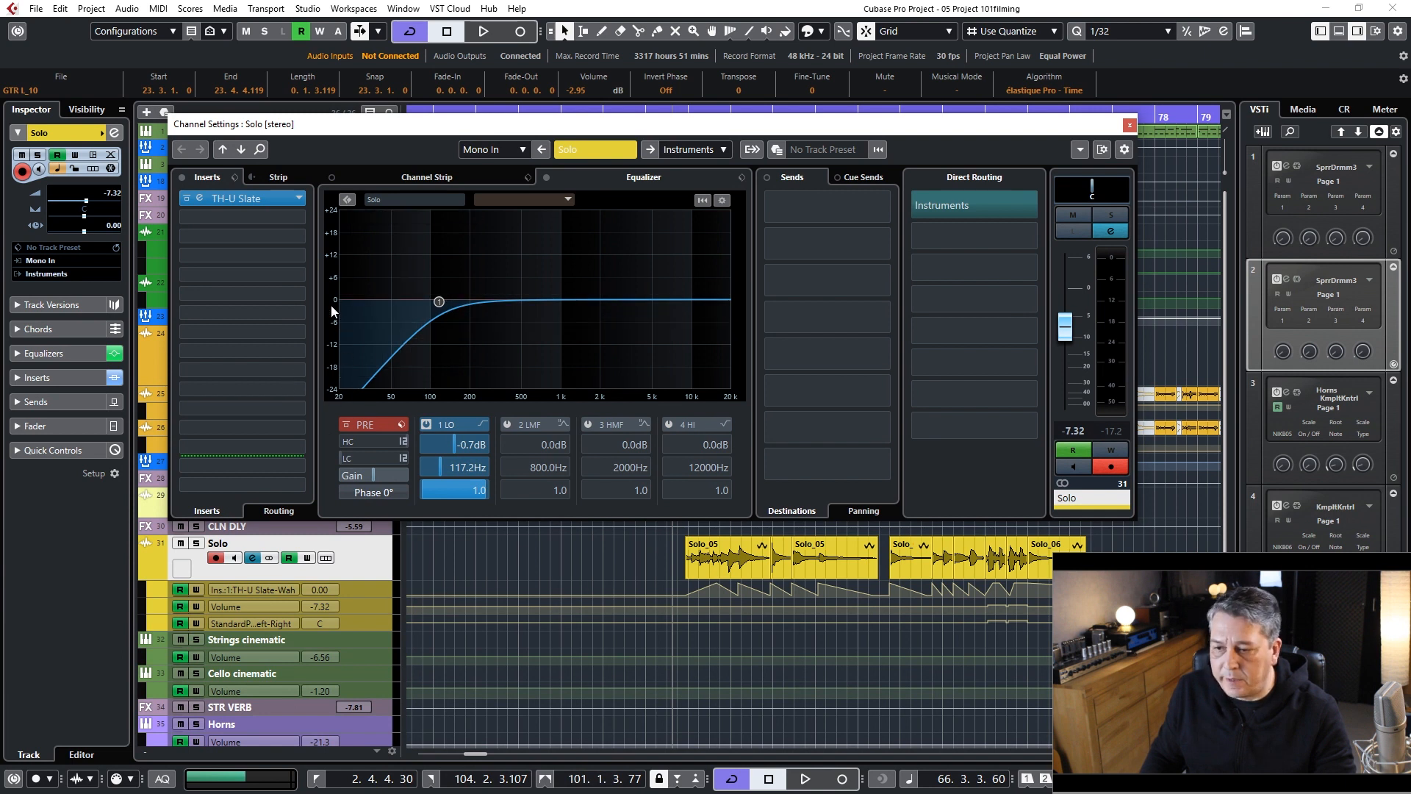
pyautogui.click(232, 200)
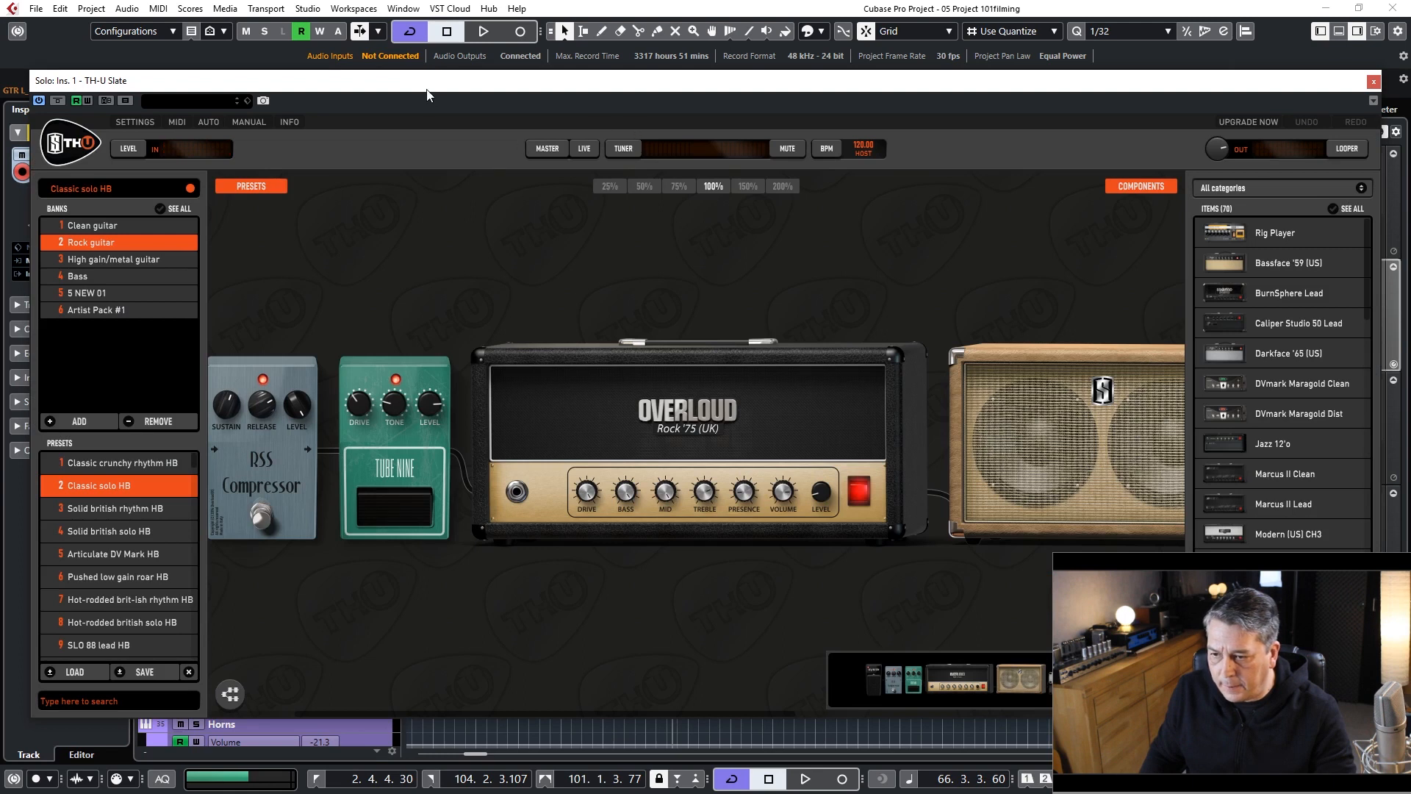
# Step: Examine the wah, RSS Compressor and Tube Nine pedals and the Overloud Rock '75 amp in the Solo track's TH-U Slate chain
pyautogui.moveTo(427, 90); pyautogui.dragTo(434, 78)
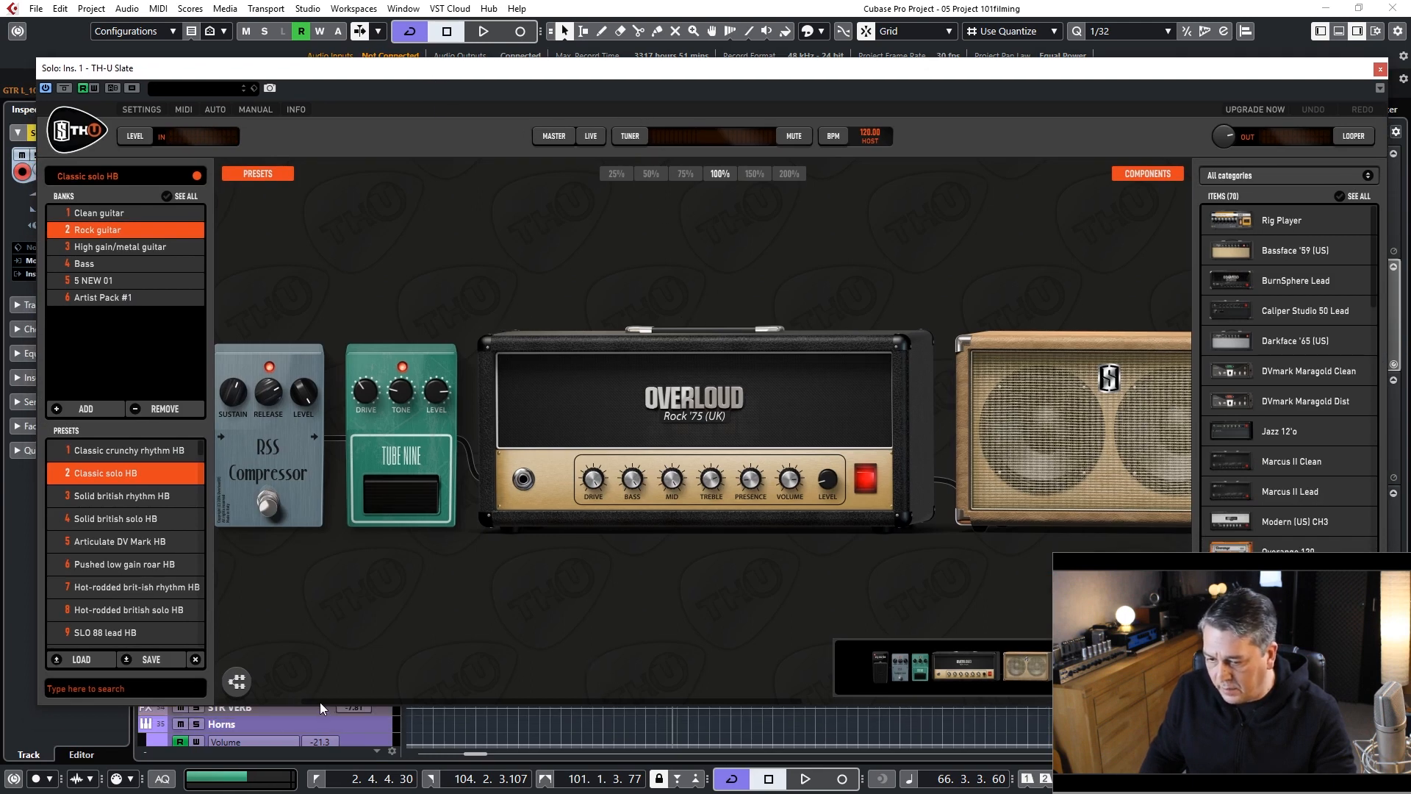
pyautogui.moveTo(311, 699); pyautogui.dragTo(159, 719)
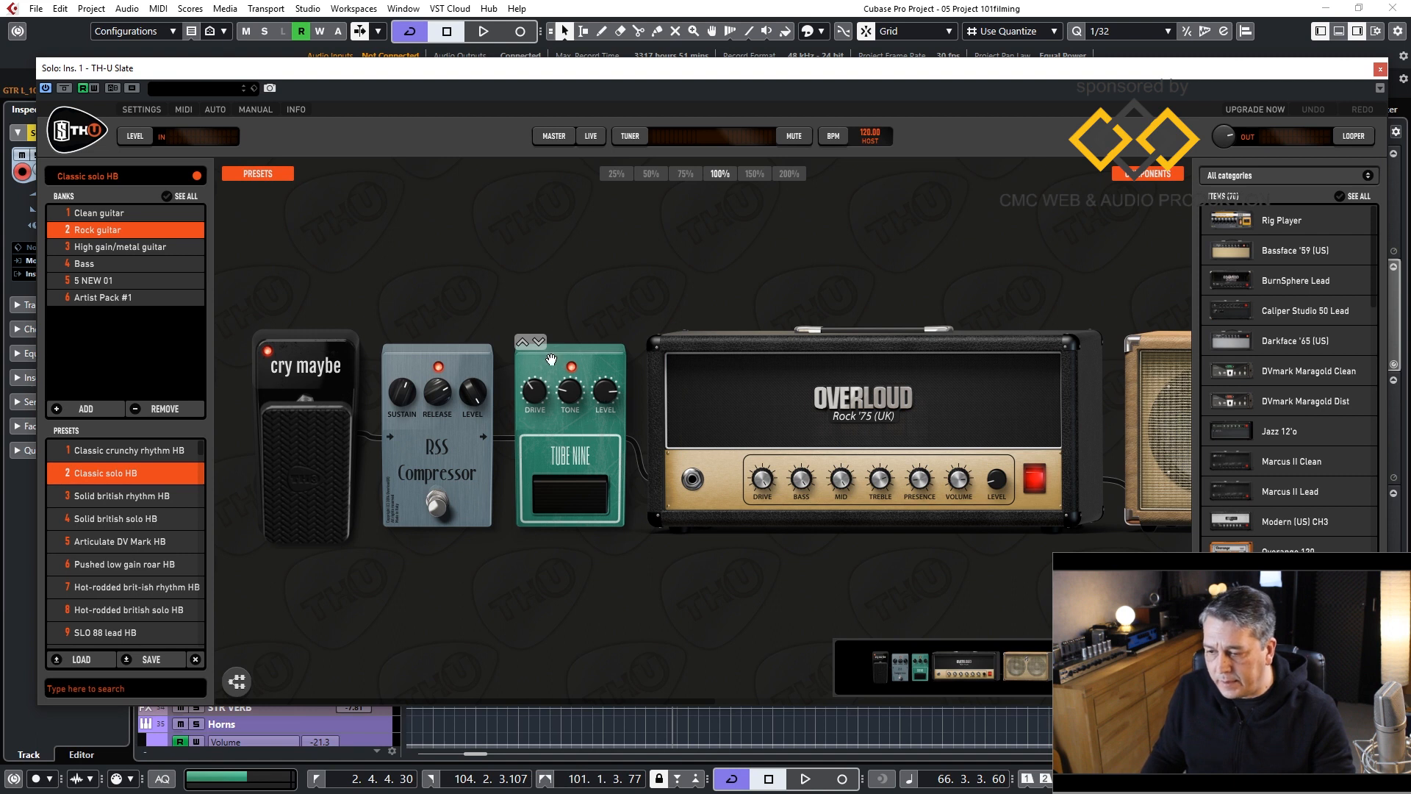
pyautogui.moveTo(832, 580); pyautogui.dragTo(655, 574)
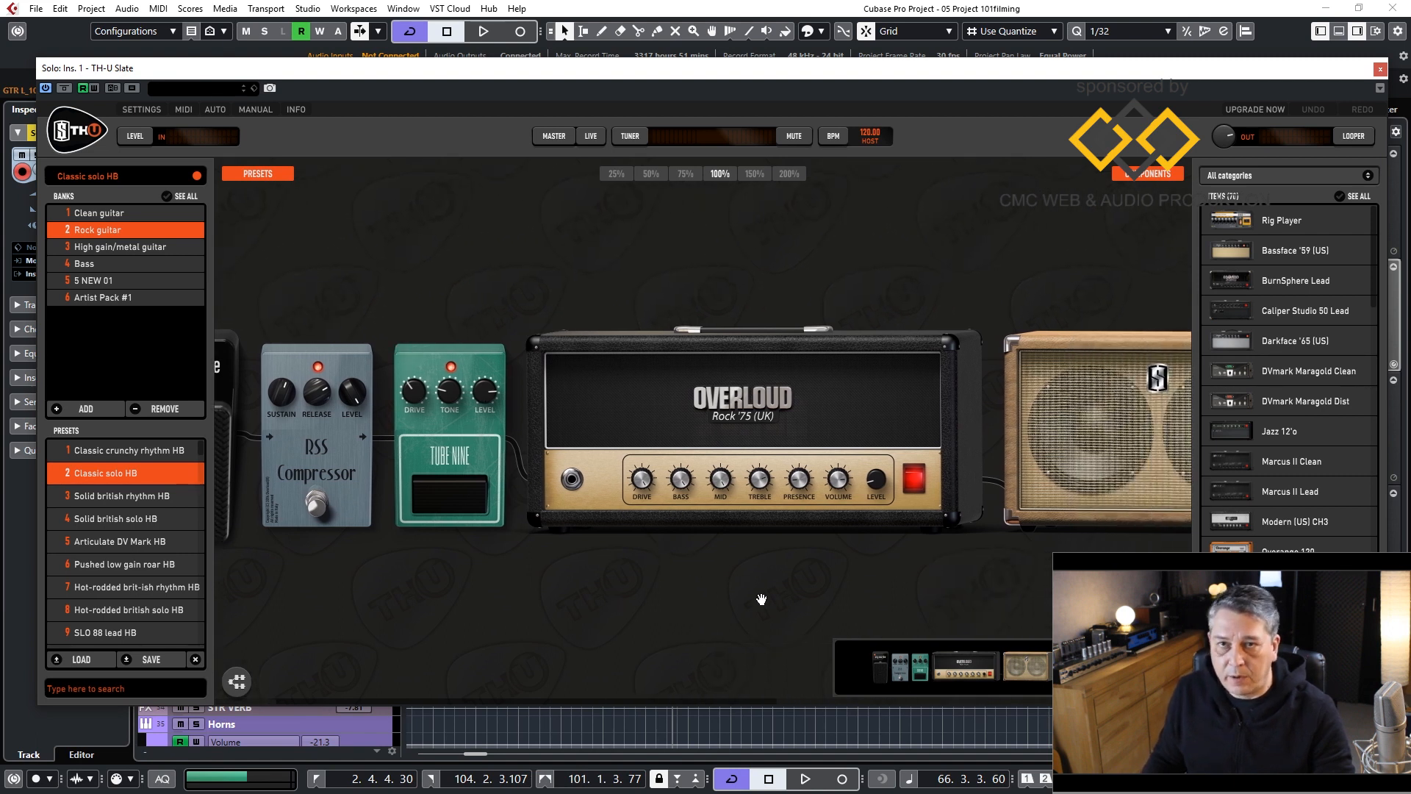
pyautogui.moveTo(785, 596); pyautogui.dragTo(614, 518)
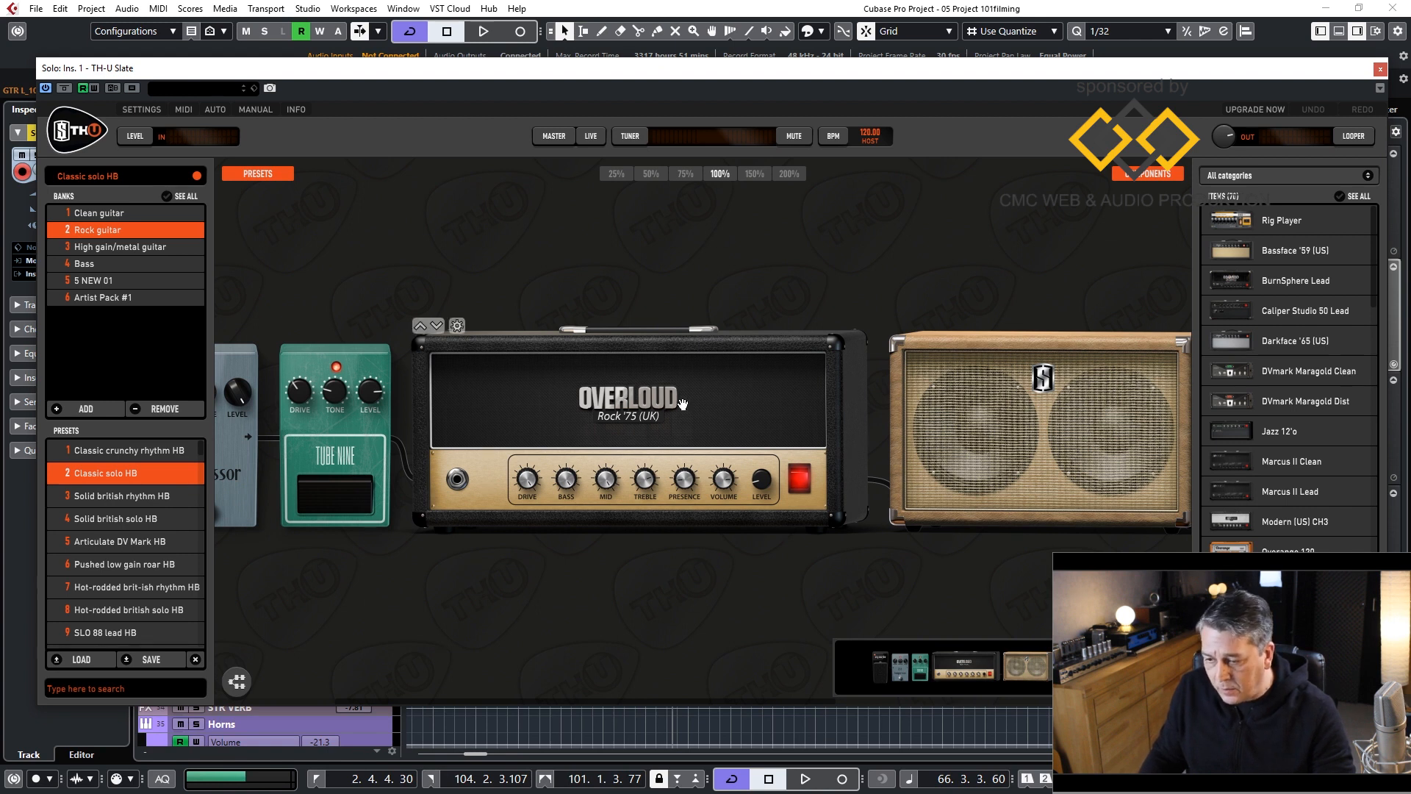
pyautogui.moveTo(424, 71); pyautogui.dragTo(337, 30)
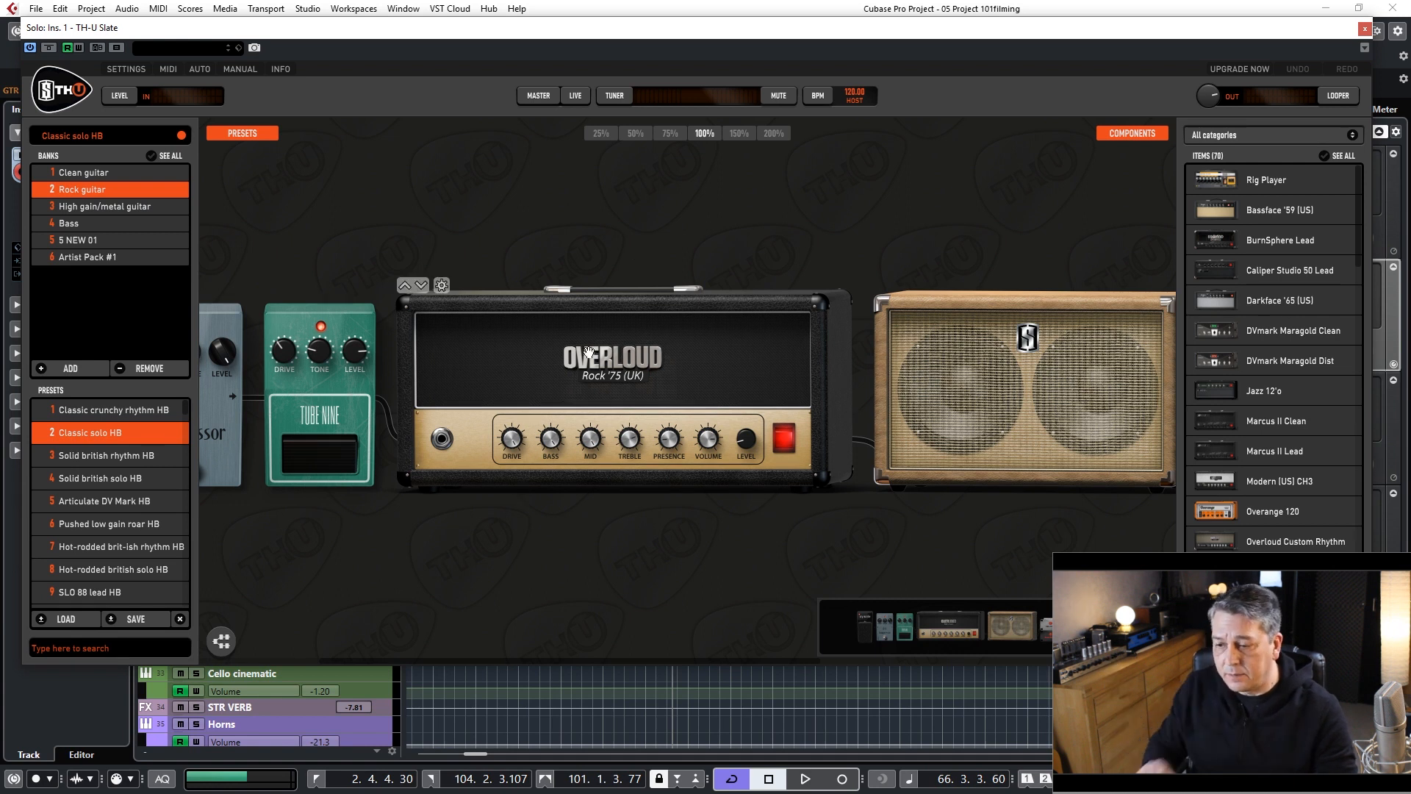
pyautogui.press('Escape')
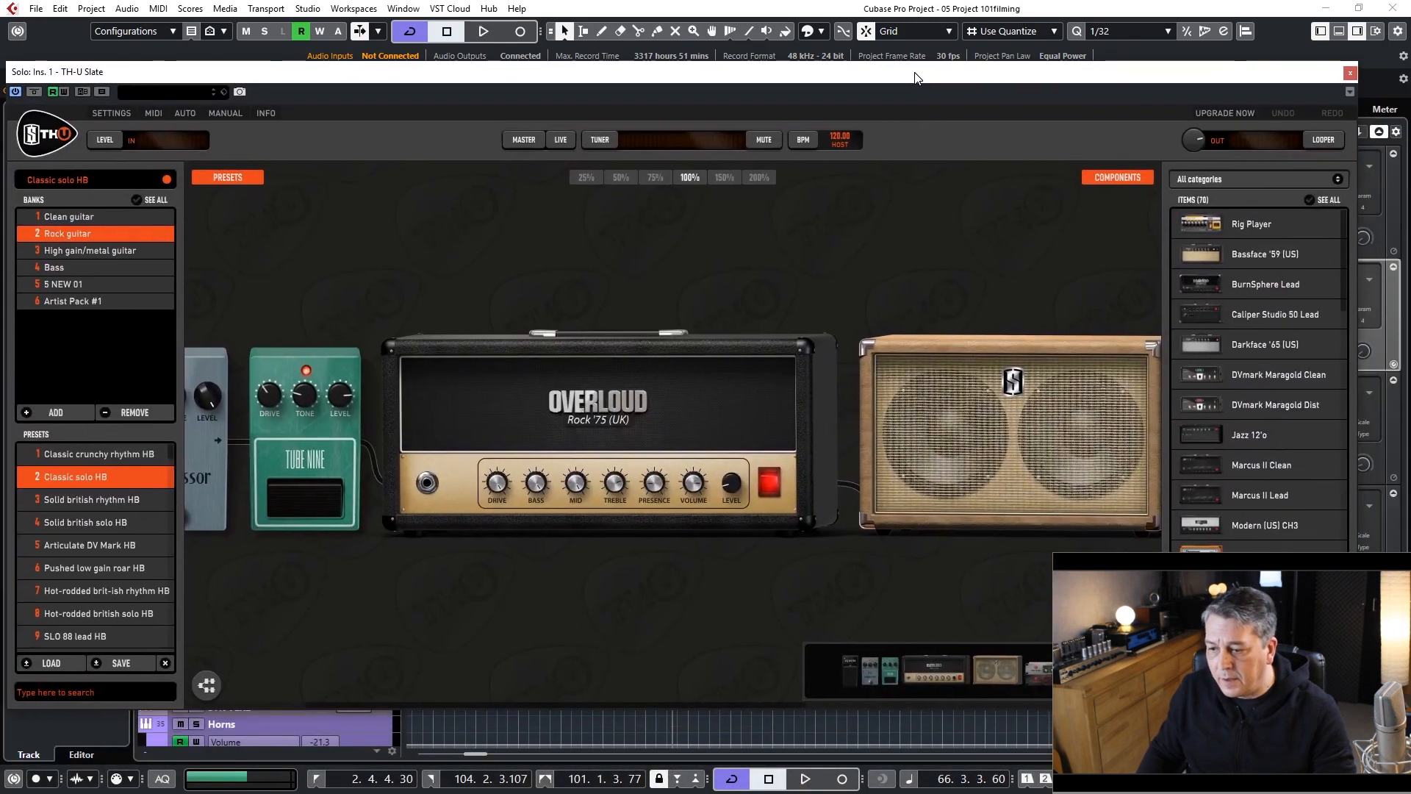
pyautogui.moveTo(906, 78); pyautogui.dragTo(929, 78)
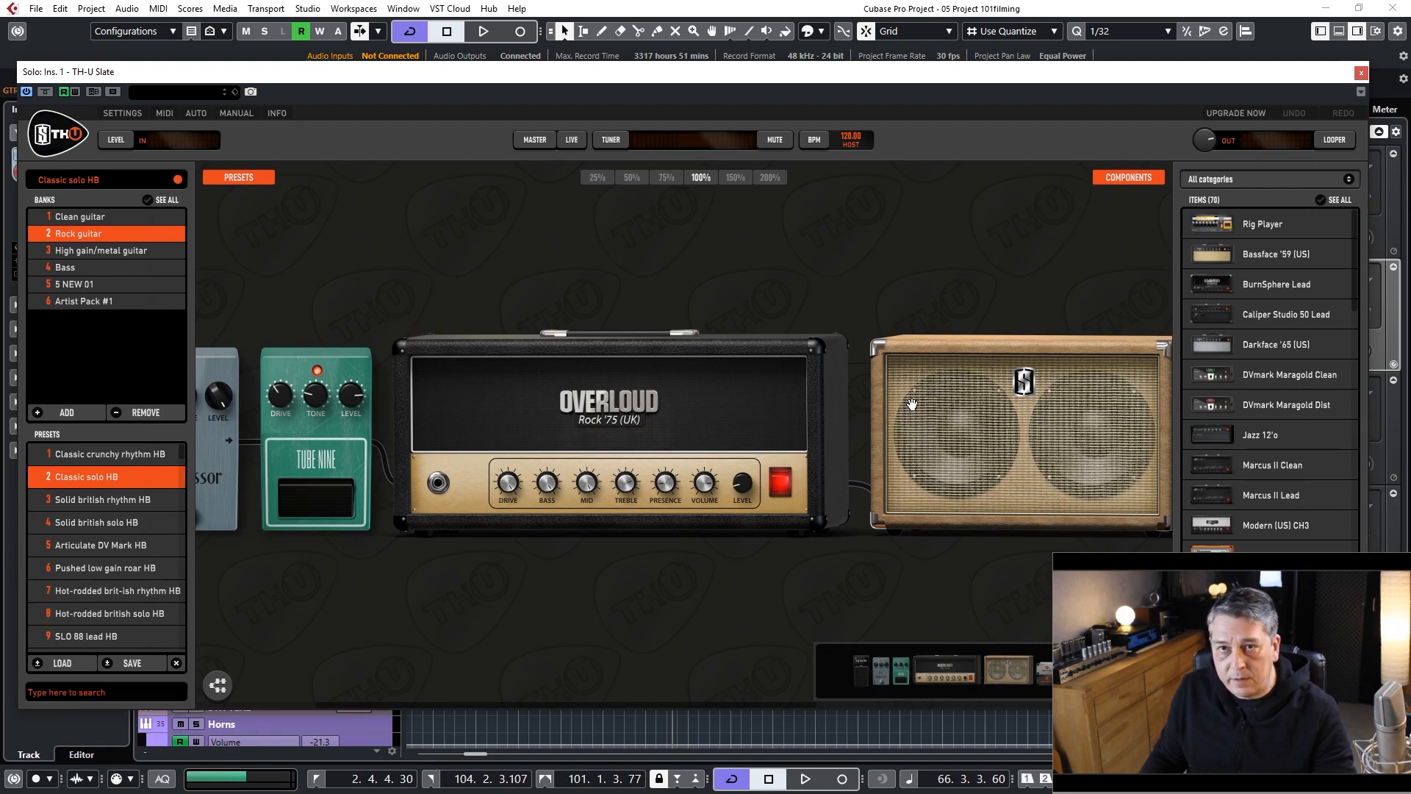
# Step: Inspect the Slate Cabinet IR settings of the speaker cabinet behind the amp, then close them
pyautogui.moveTo(915, 594); pyautogui.dragTo(435, 586)
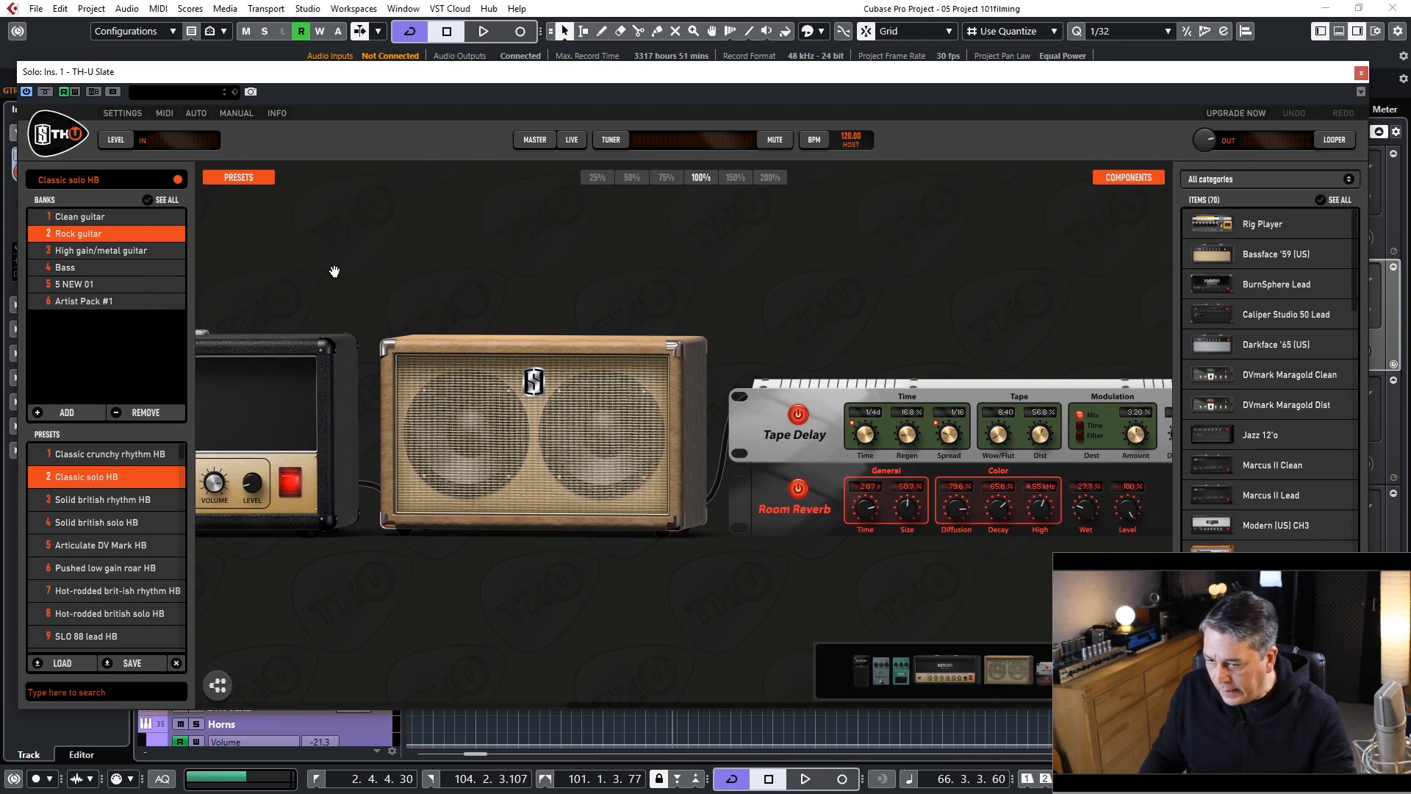
pyautogui.moveTo(400, 346)
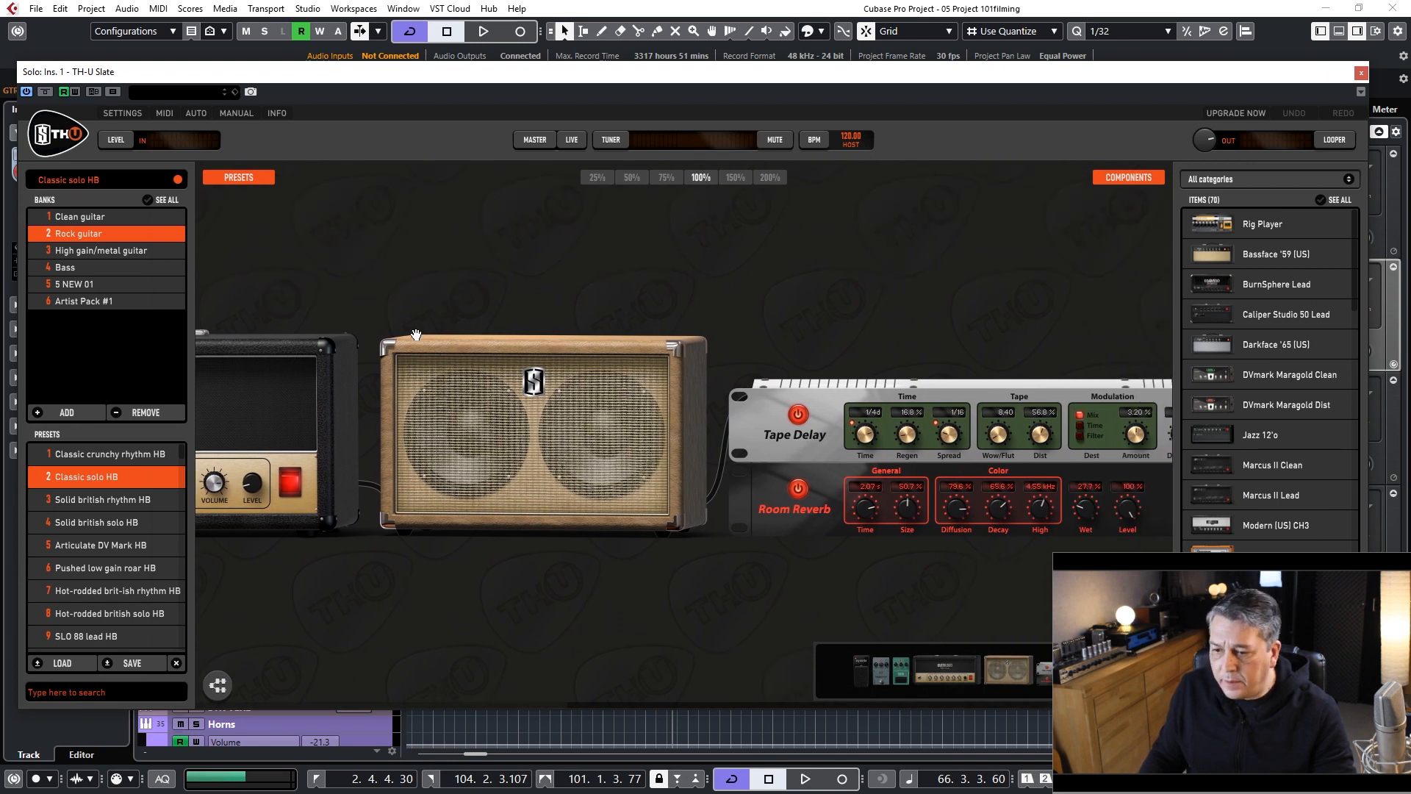
pyautogui.click(561, 355)
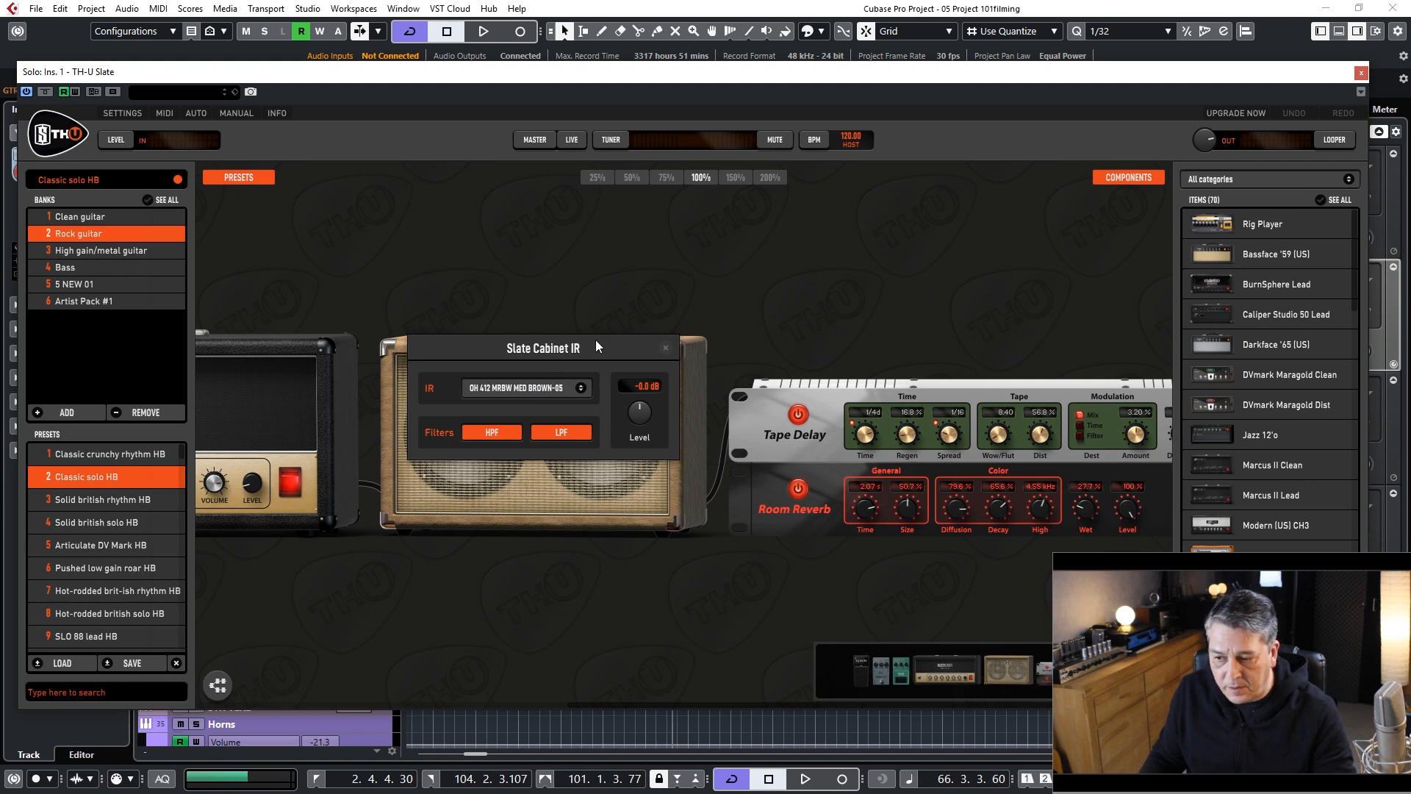
pyautogui.click(665, 348)
# Step: Examine the Tape Delay and Room Reverb rack units, return to the chain's start, and close the plug-in and channel settings
pyautogui.moveTo(835, 576); pyautogui.dragTo(514, 534)
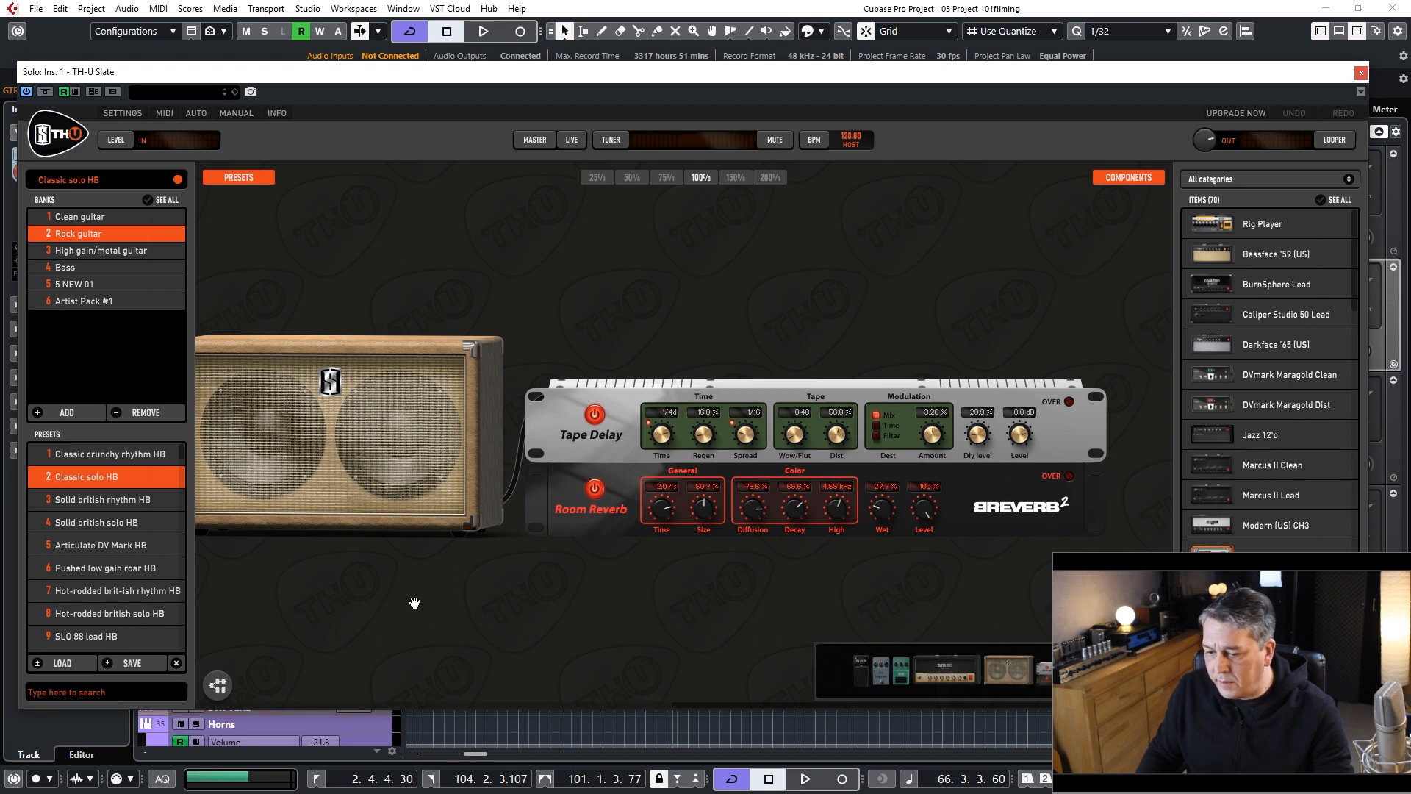
pyautogui.click(865, 678)
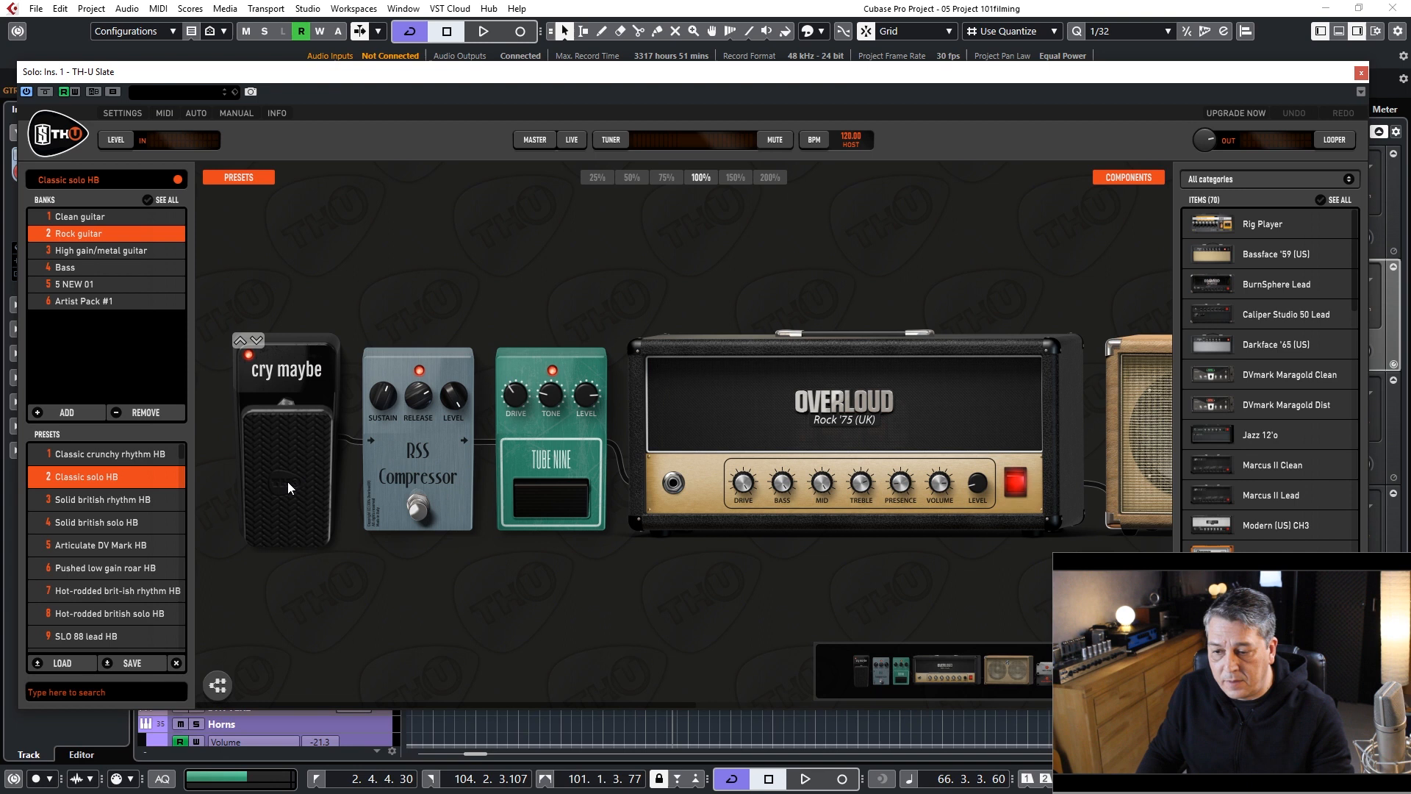
pyautogui.click(1362, 74)
pyautogui.click(1135, 123)
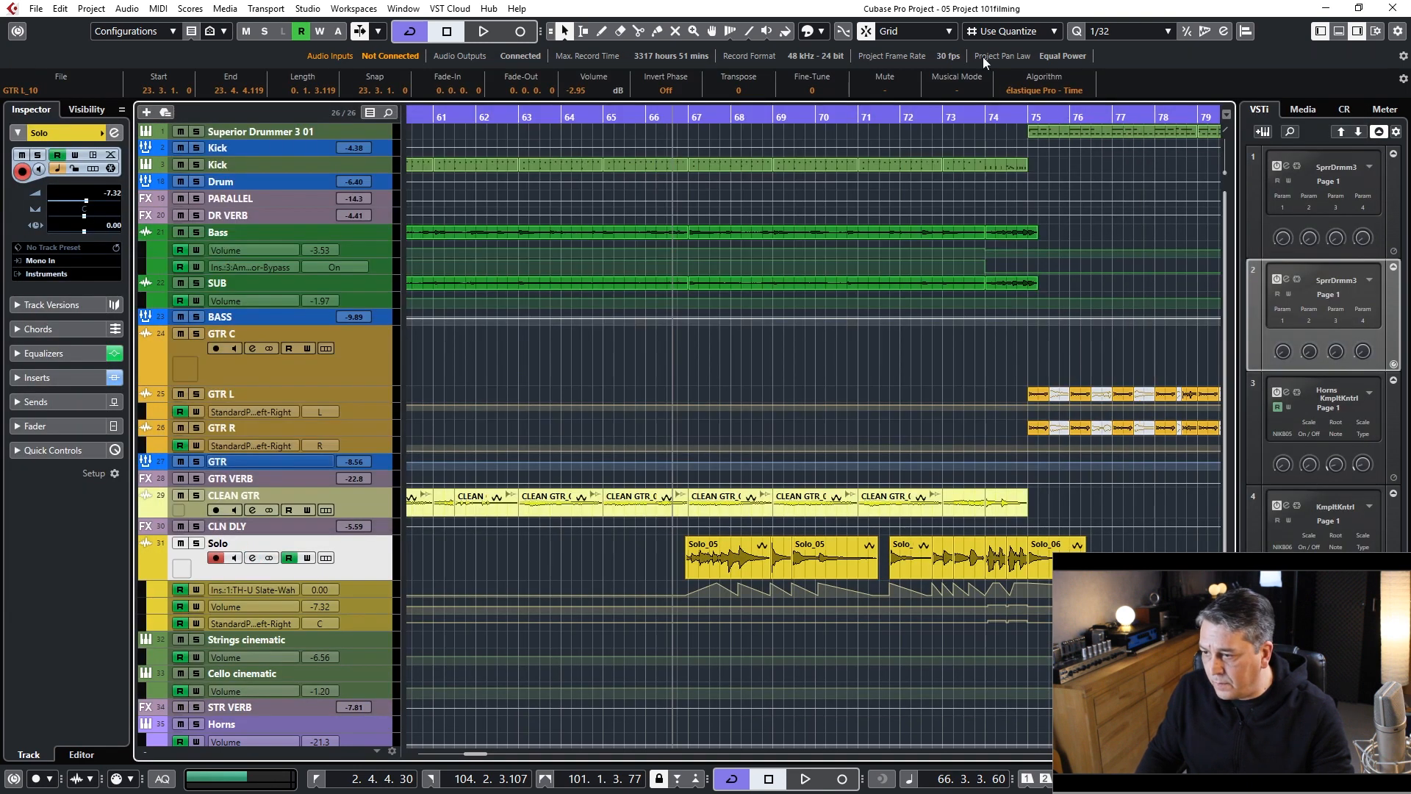
# Step: Place the playhead just before the first Solo clip near bar 67 and enlarge the Solo track's TH-U Slate wah automation lane
pyautogui.moveTo(689, 115); pyautogui.dragTo(638, 142)
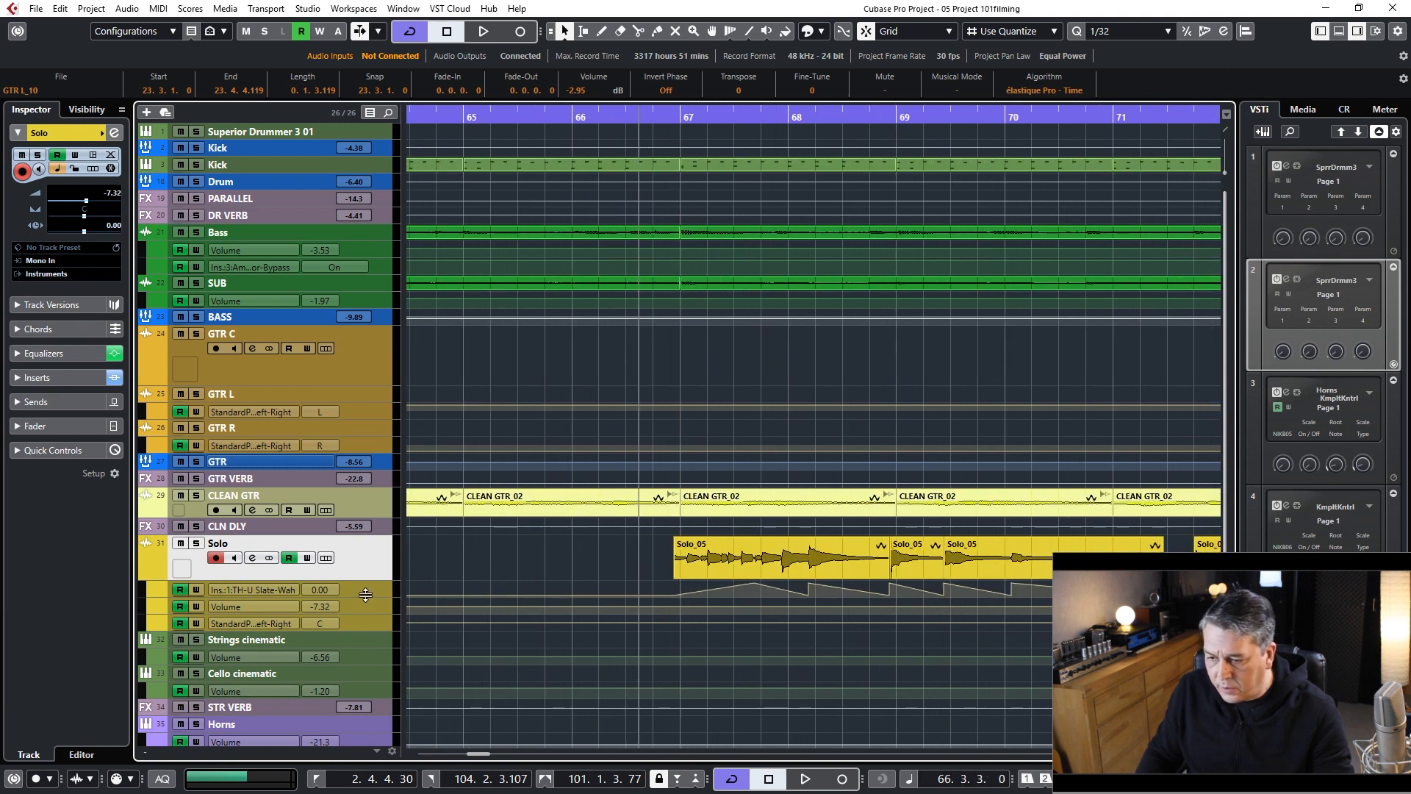
pyautogui.moveTo(366, 594); pyautogui.dragTo(353, 690)
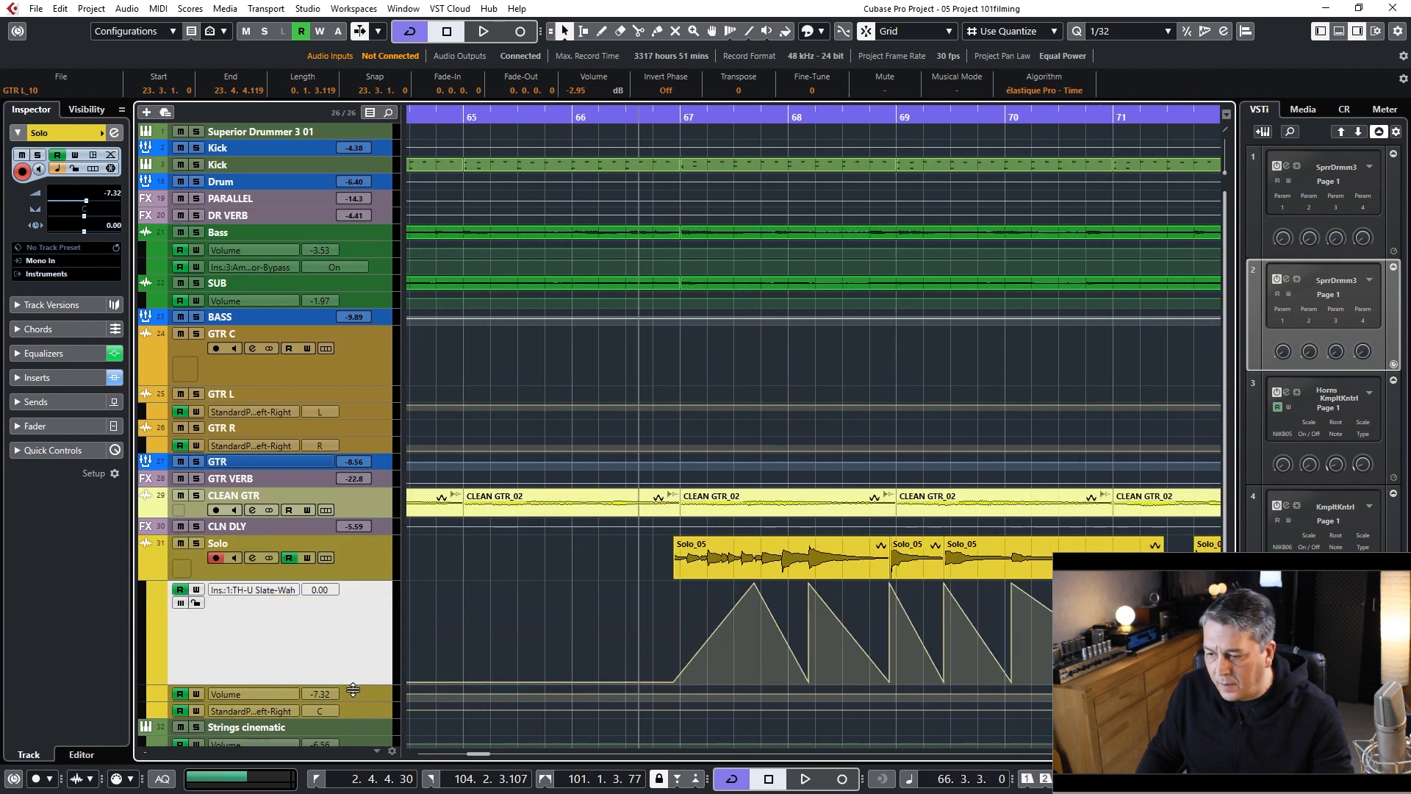
pyautogui.scroll(-5, 485, 610)
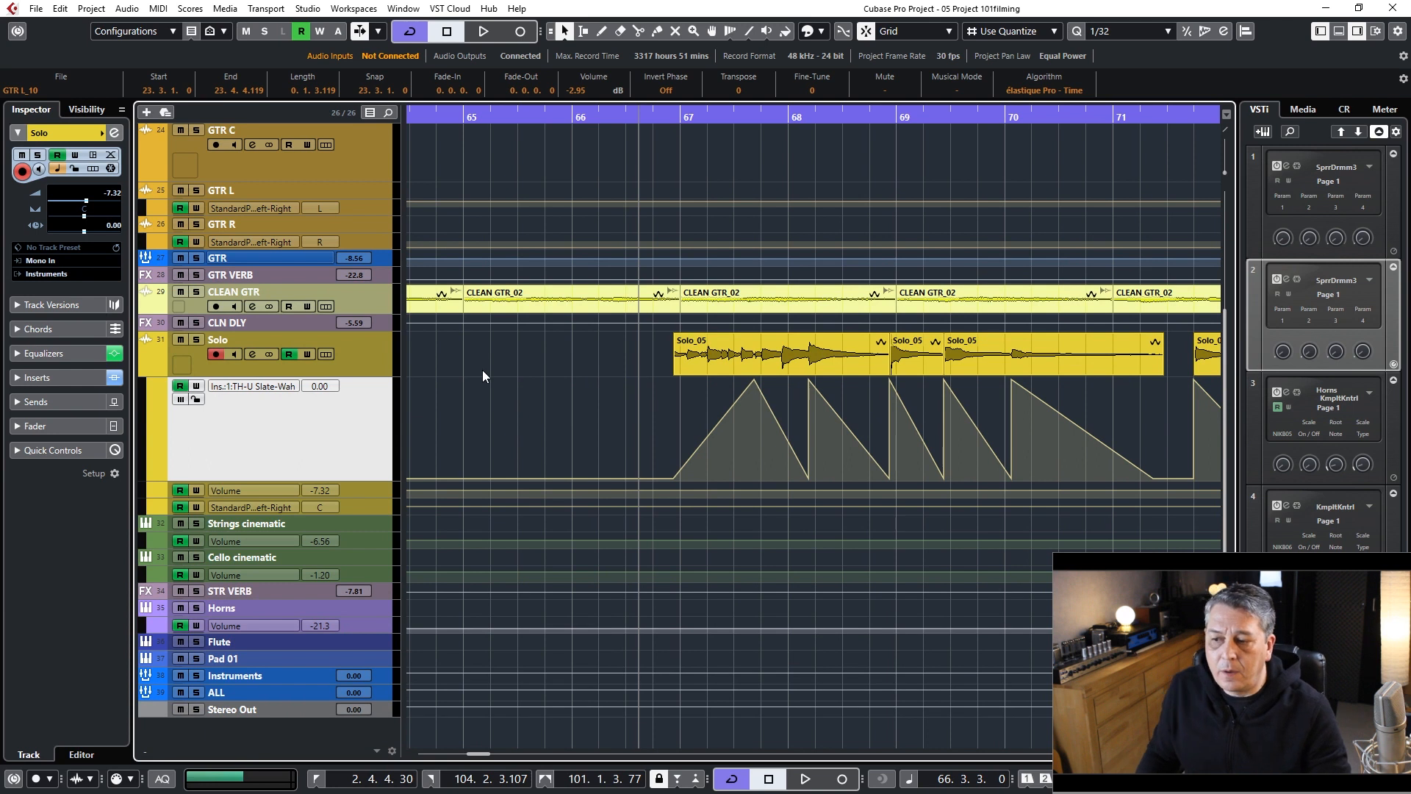
pyautogui.click(746, 355)
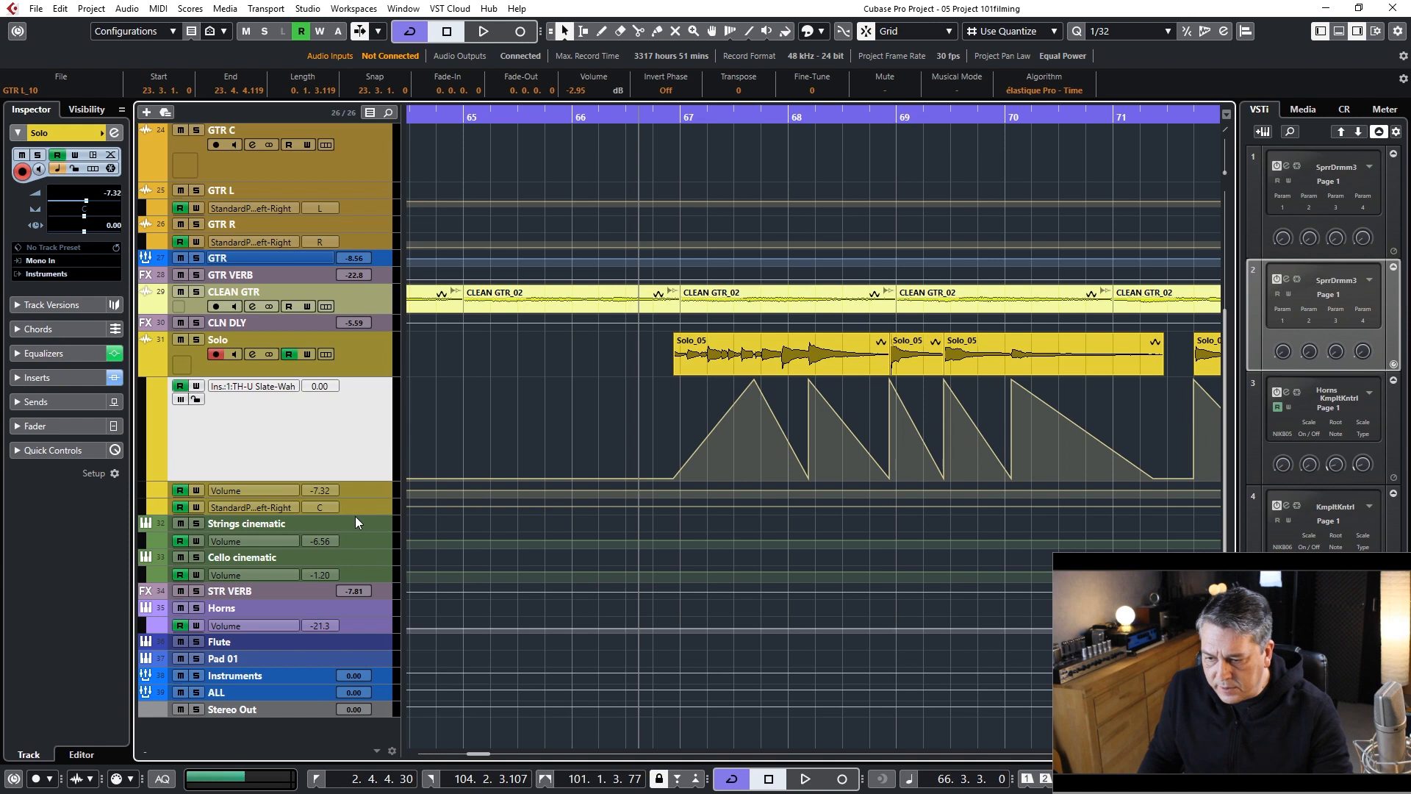
# Step: Enlarge the Solo track's pan and volume automation lanes and inspect their curves across the whole song and around the solo clips
pyautogui.moveTo(360, 514); pyautogui.dragTo(357, 573)
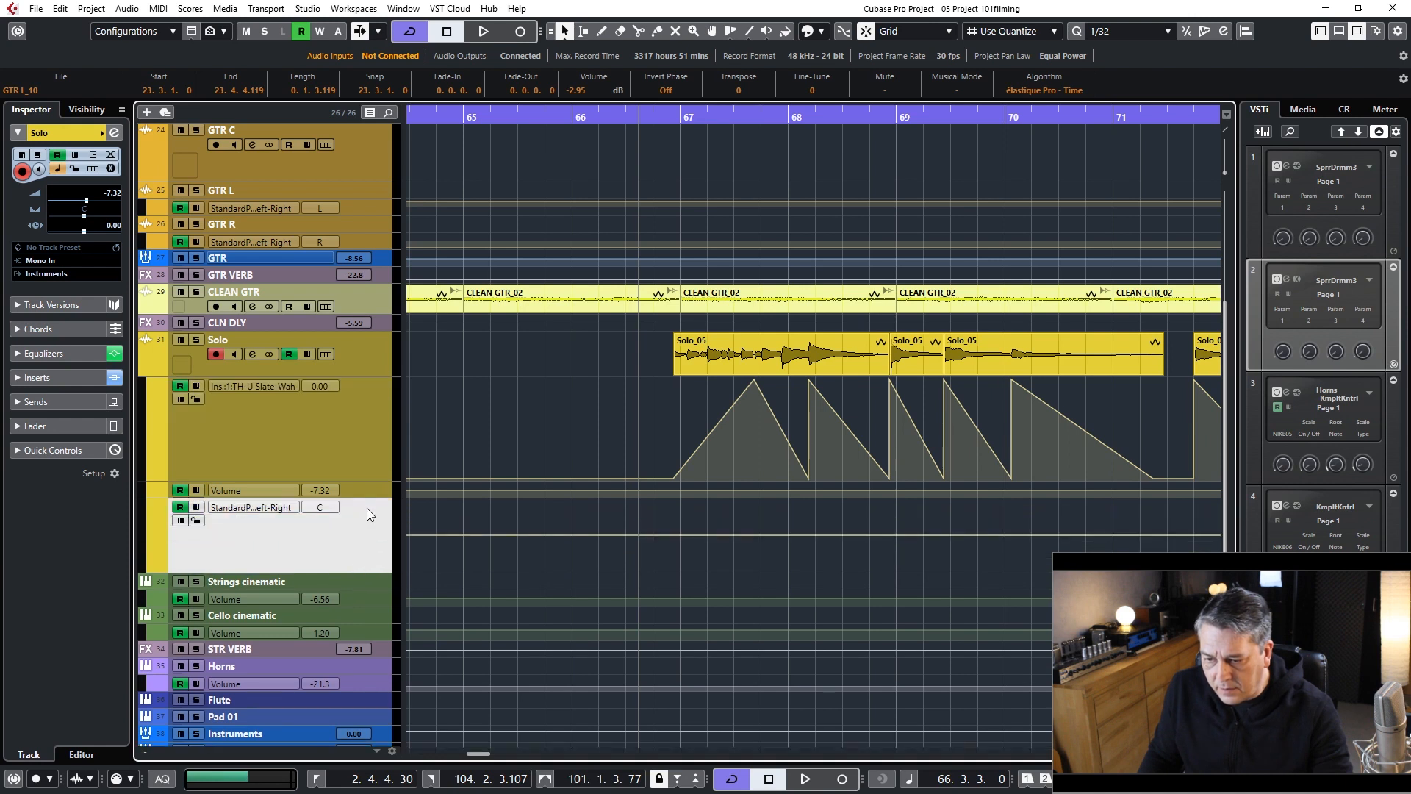
pyautogui.moveTo(363, 496); pyautogui.dragTo(356, 554)
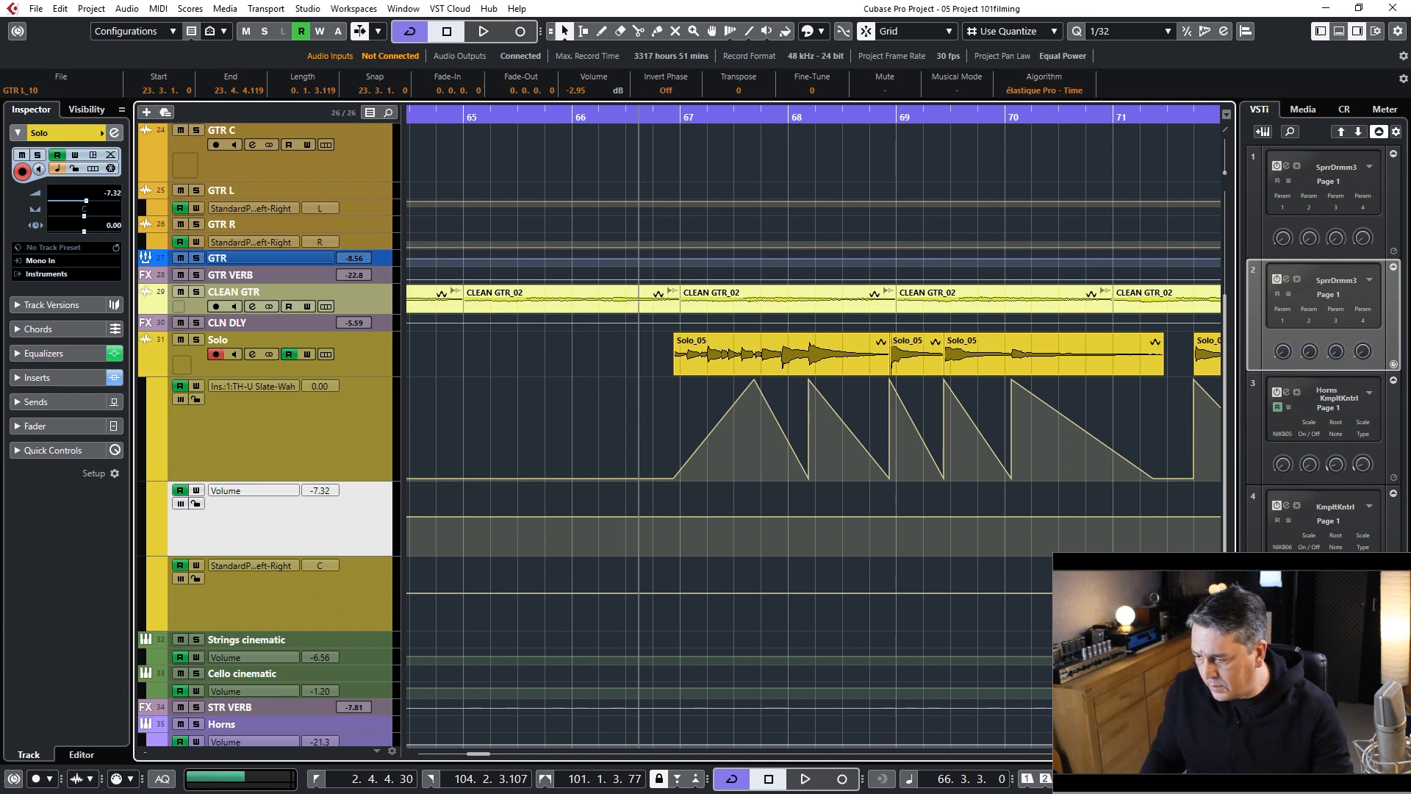
pyautogui.press('g')
pyautogui.press('g')
pyautogui.press('g')
pyautogui.press('g')
pyautogui.press('g')
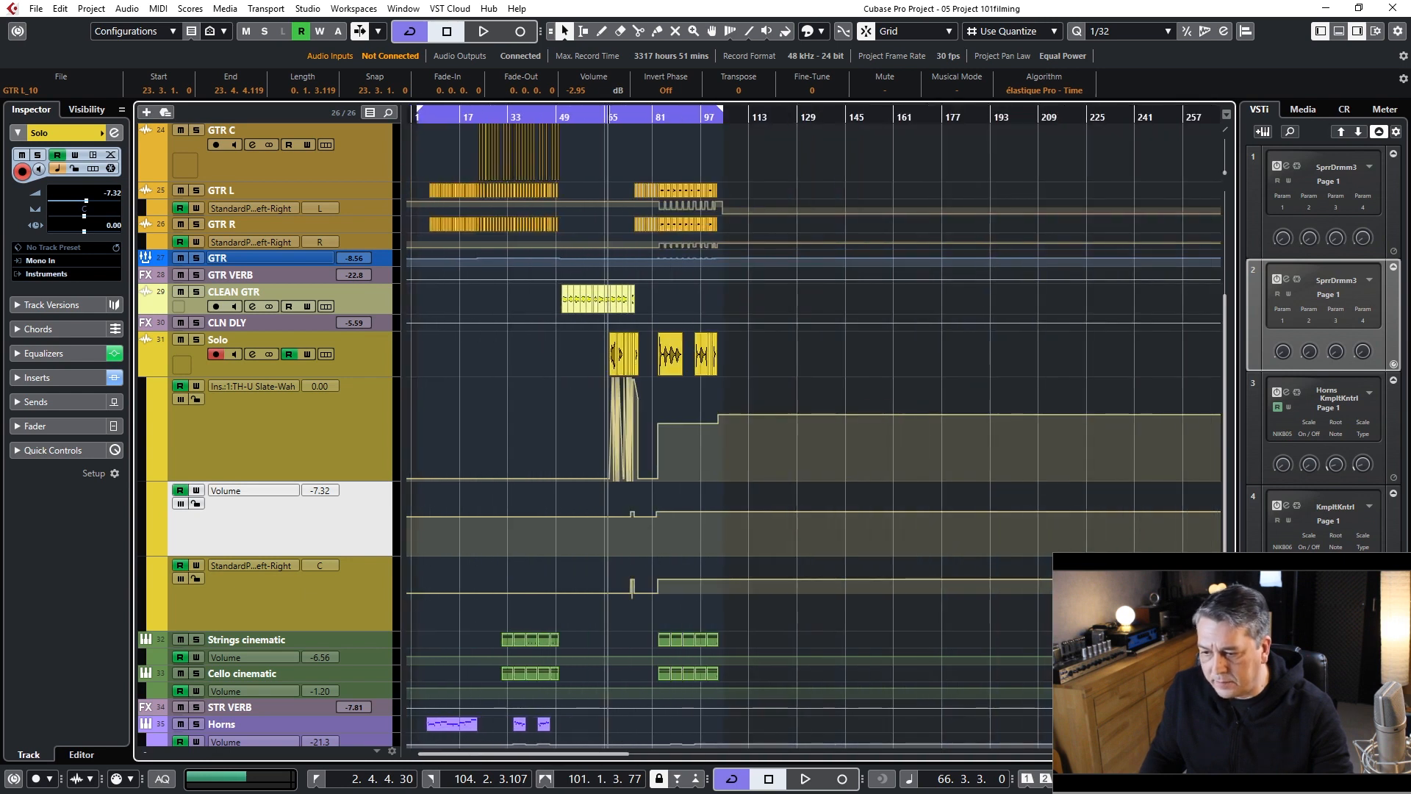
pyautogui.press('h')
pyautogui.press('h')
pyautogui.press('h')
pyautogui.press('h')
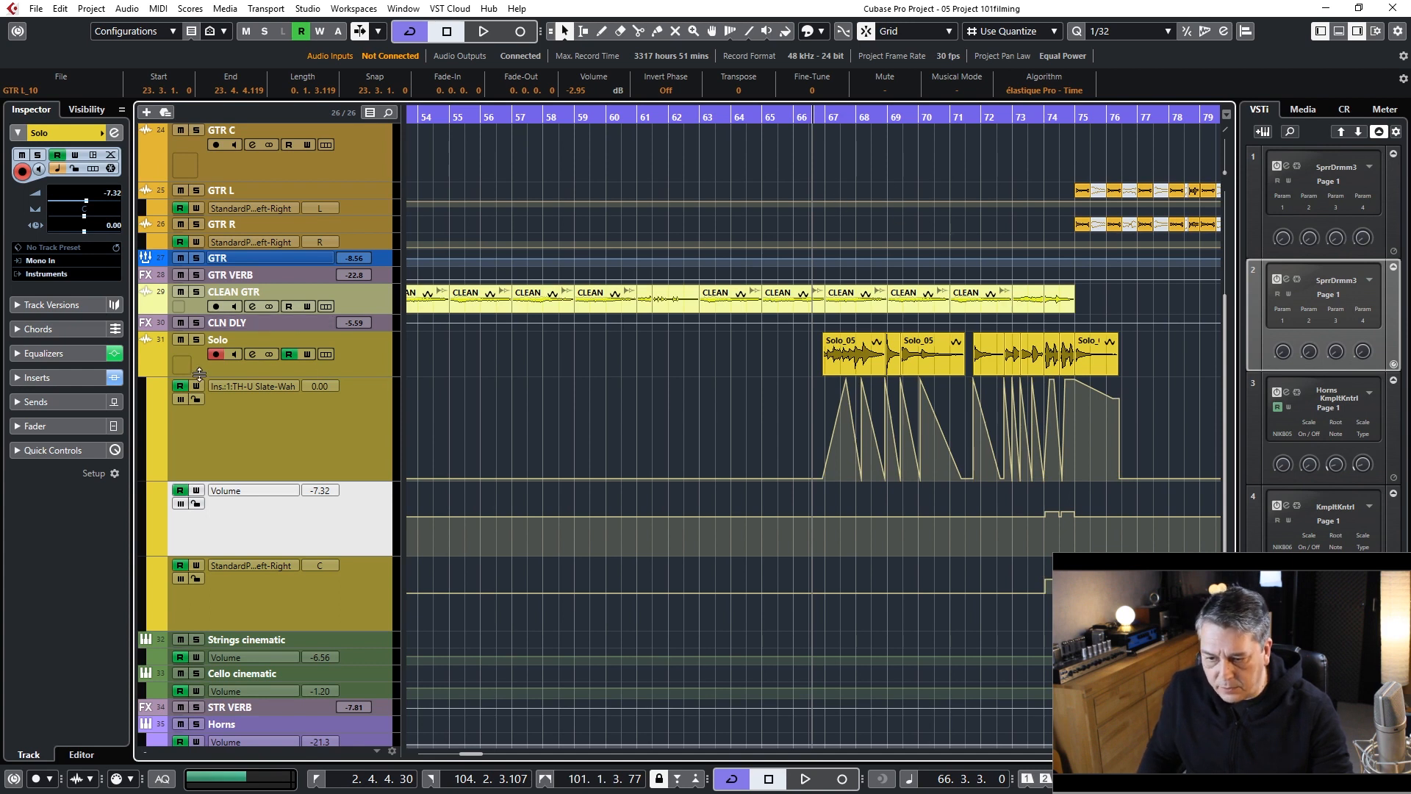
# Step: Solo the Solo track and play its first section from just before bar 67 to past the last clip near bar 76
pyautogui.click(197, 340)
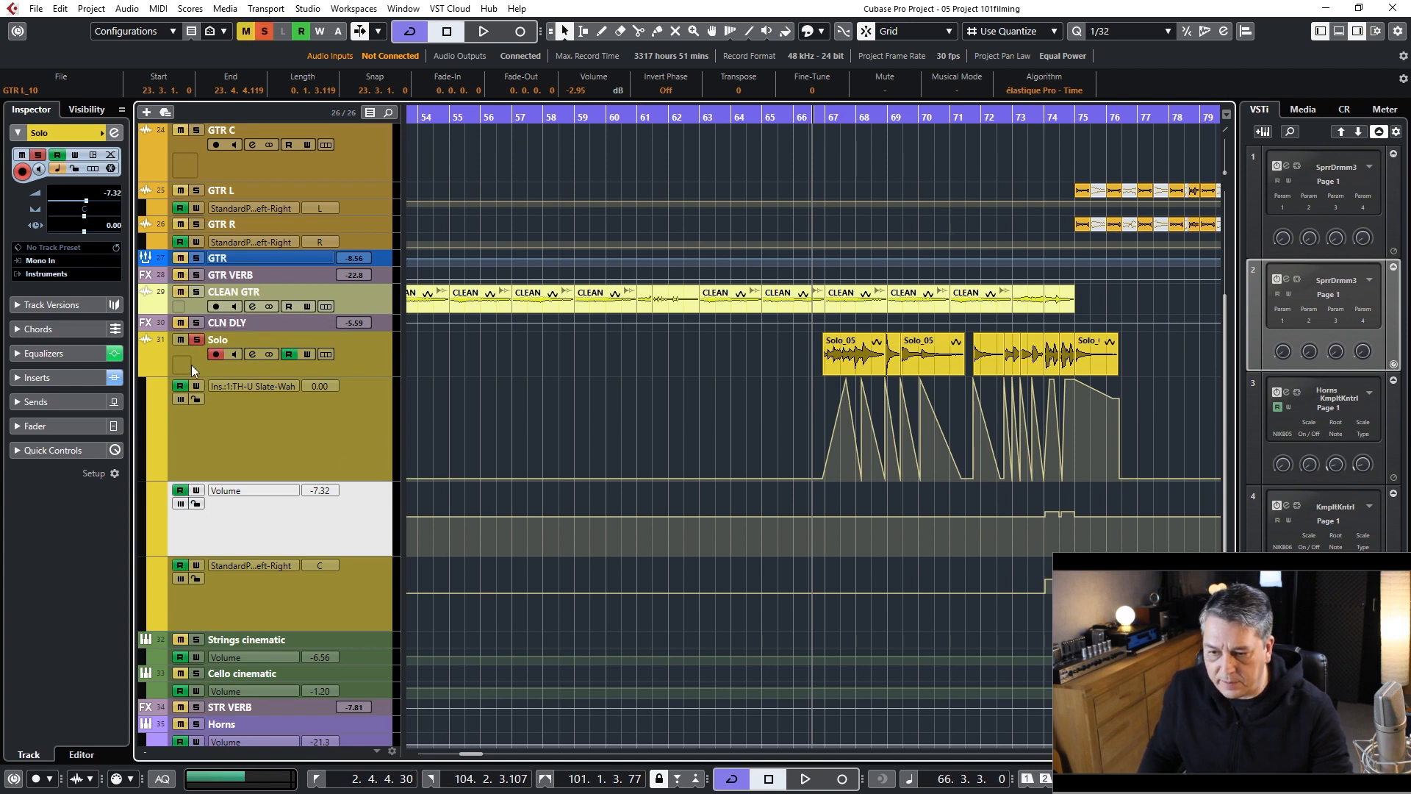
pyautogui.moveTo(809, 123); pyautogui.dragTo(812, 113)
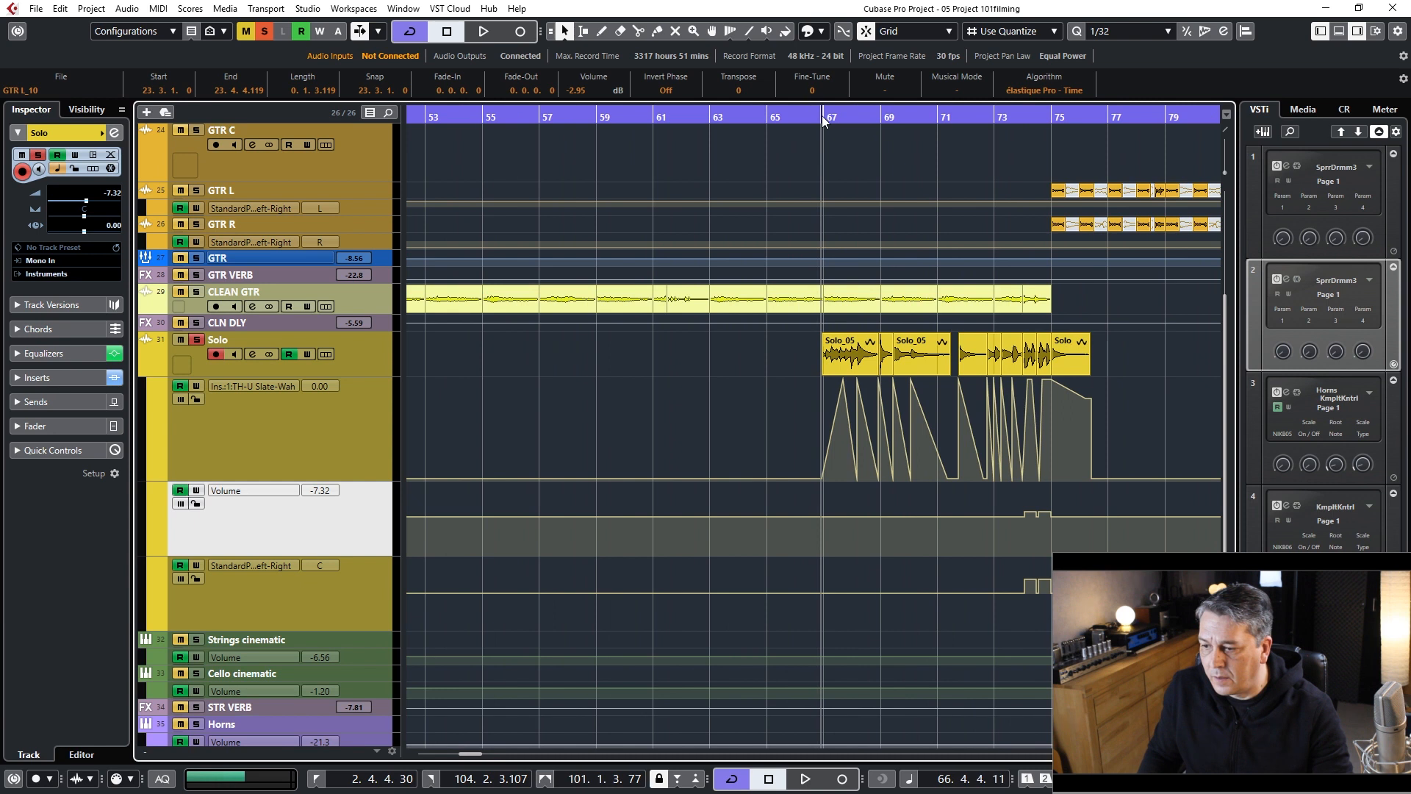
pyautogui.press('space')
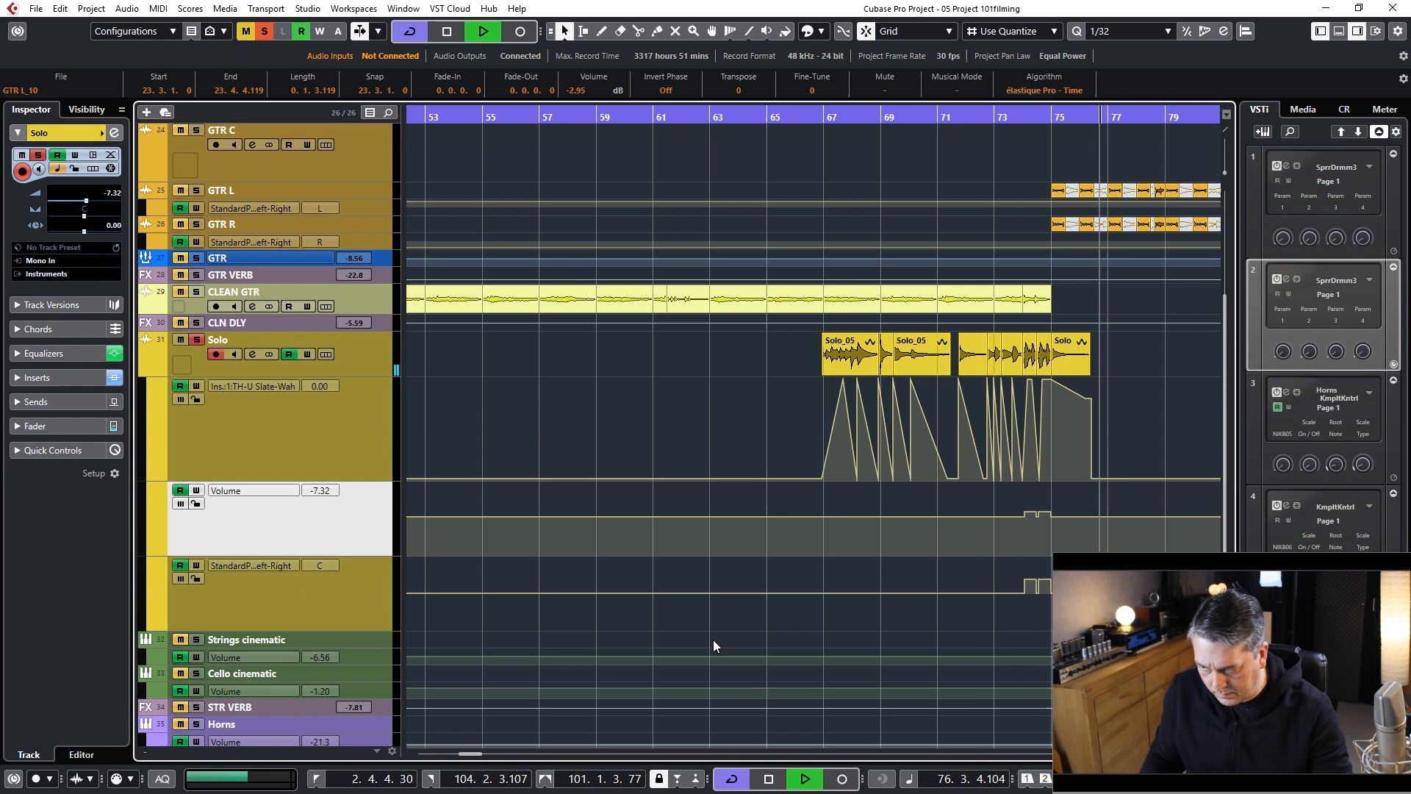
pyautogui.press('space')
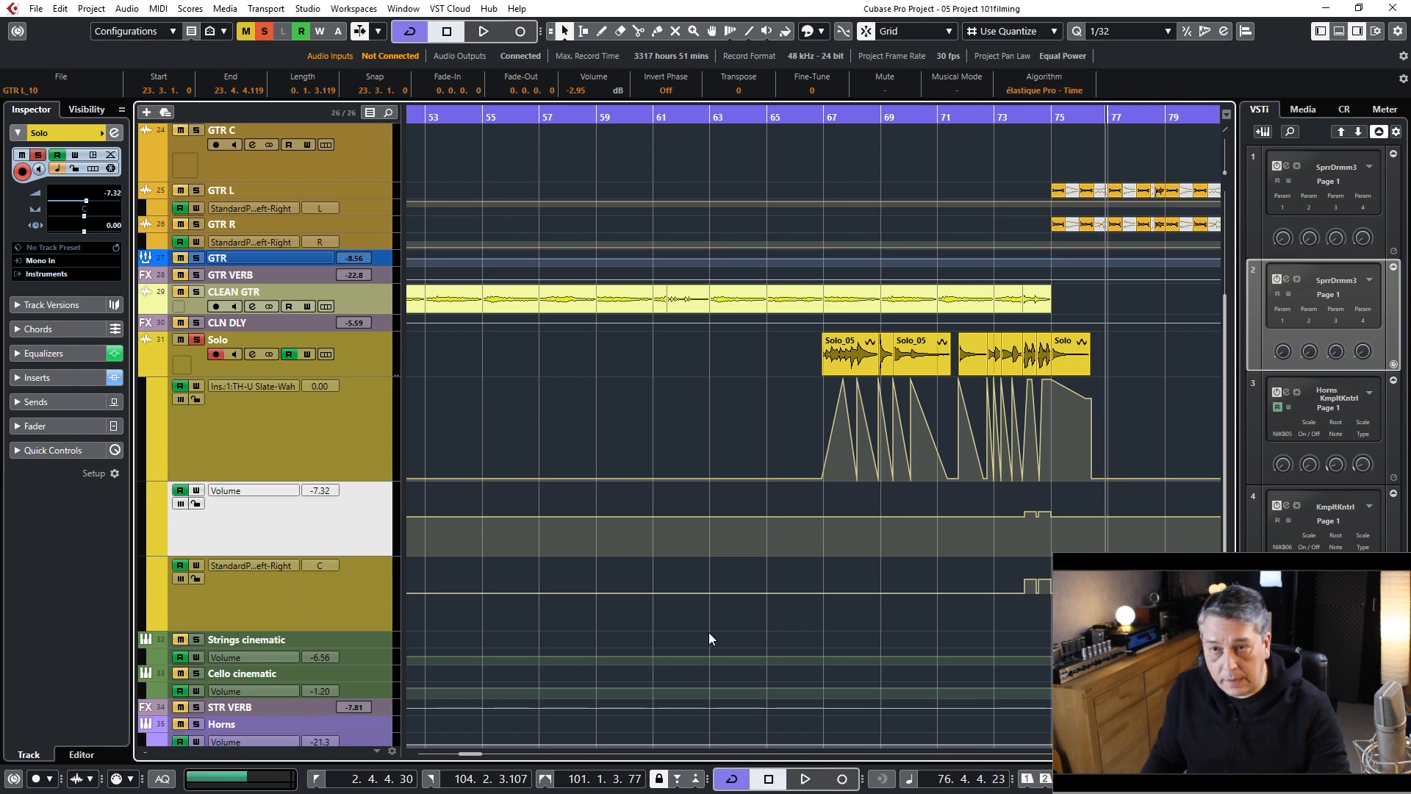
# Step: Clear the track's solo and play the same guitar solo section in the full mix, stopping after bar 75
pyautogui.click(197, 339)
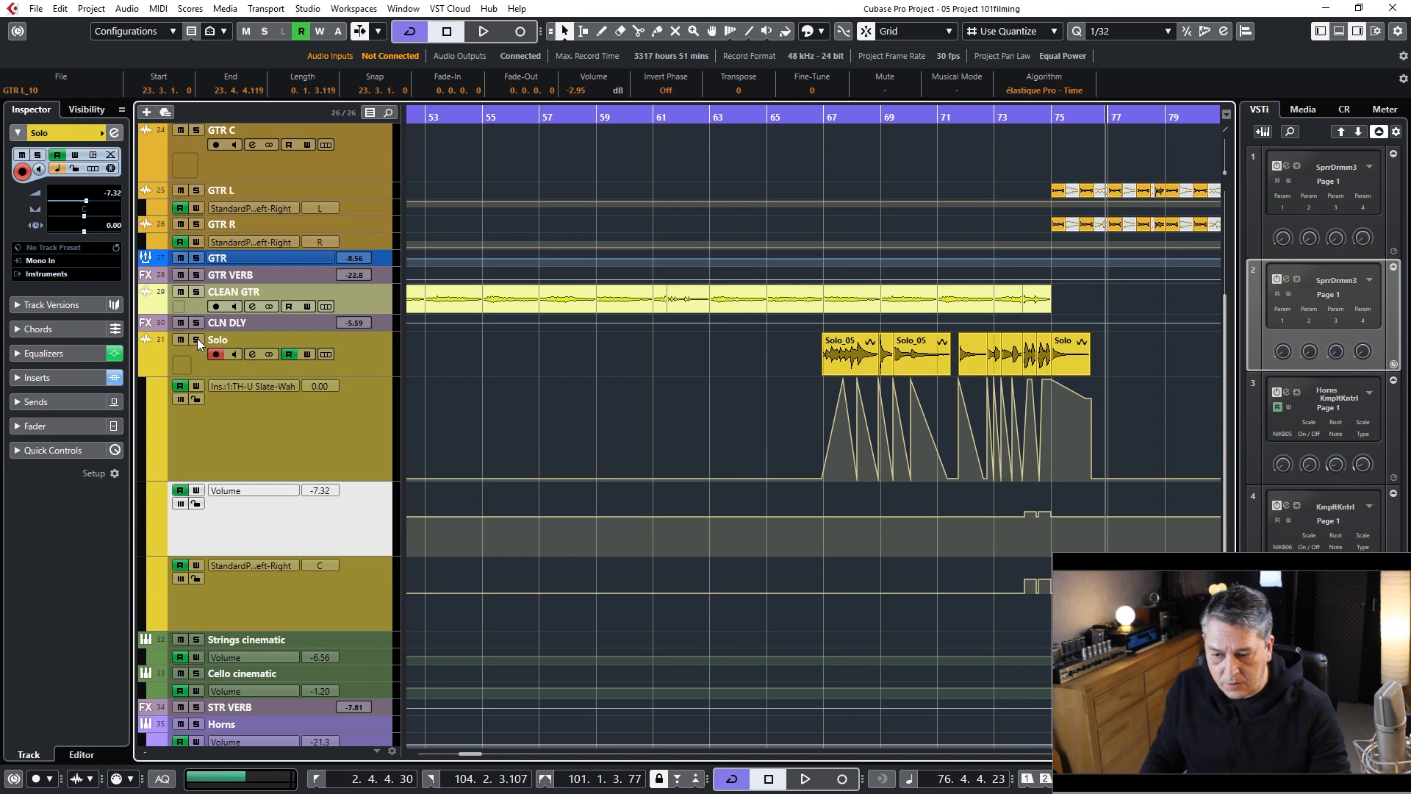
pyautogui.click(807, 115)
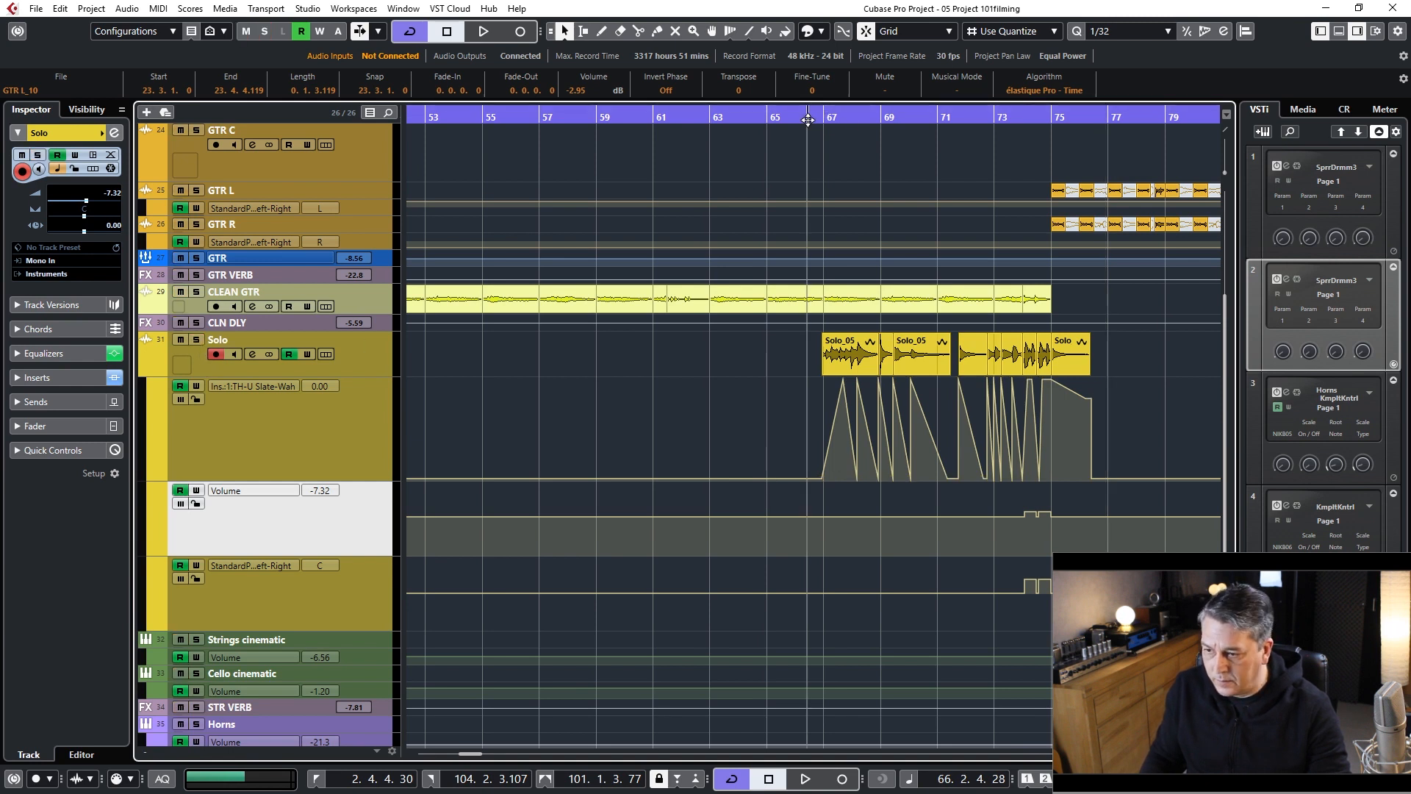
pyautogui.press('space')
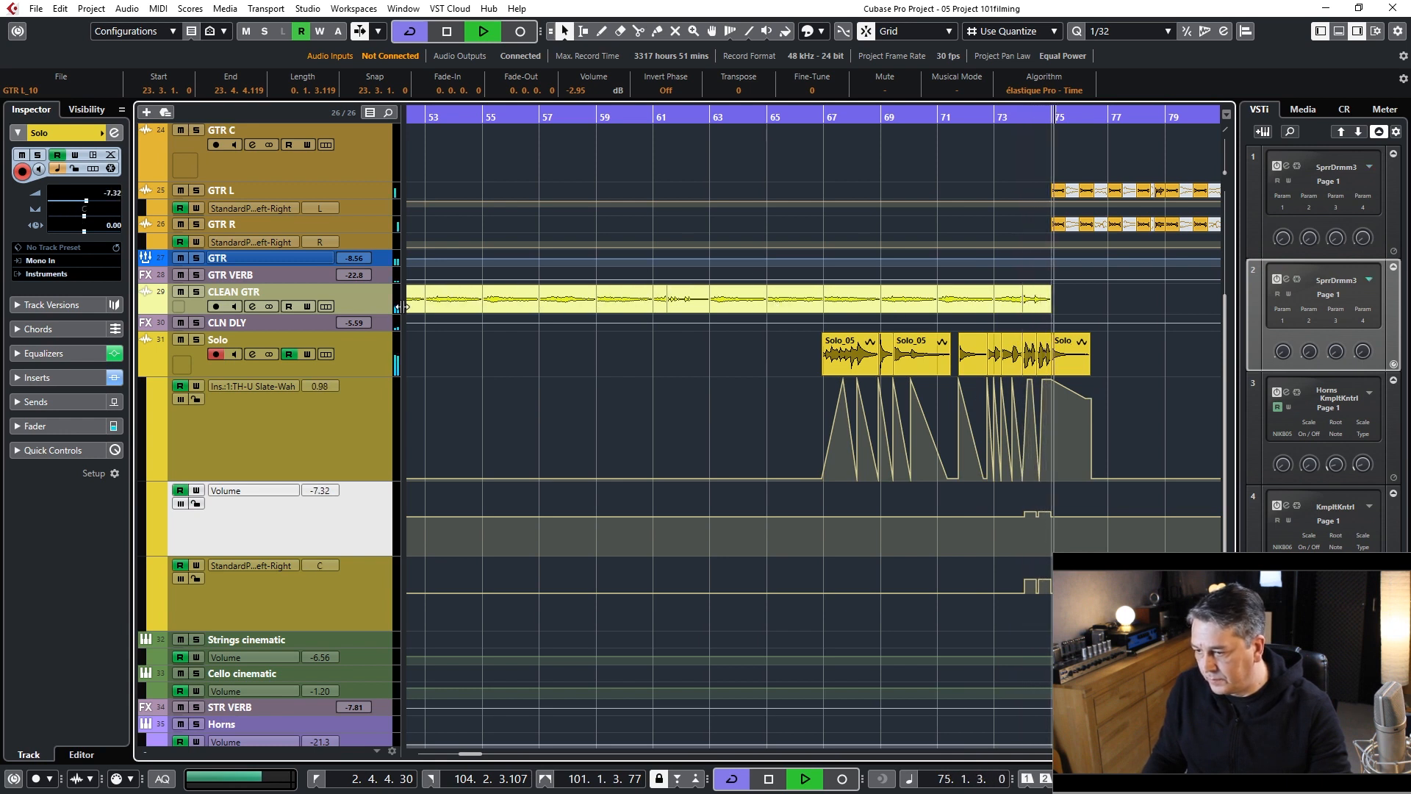
pyautogui.press('space')
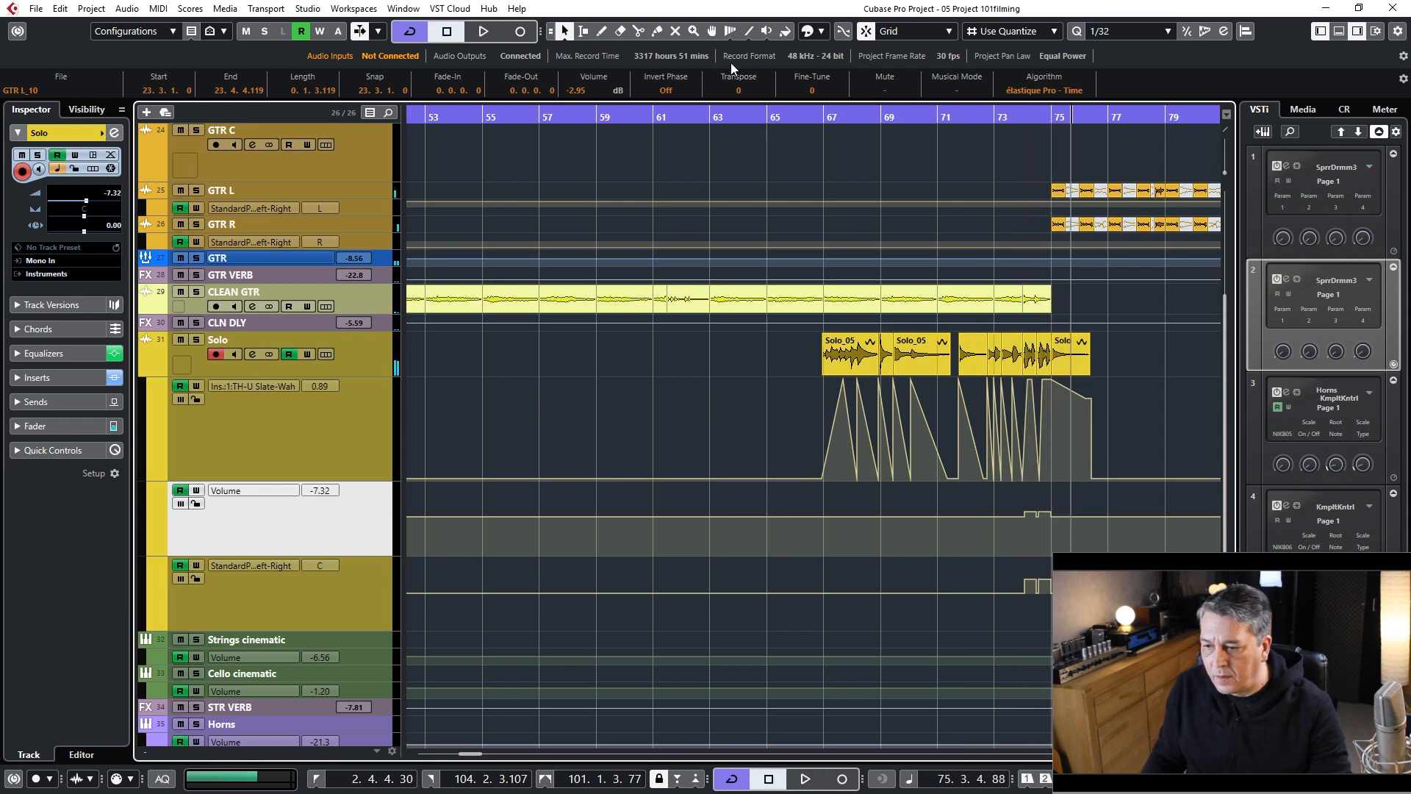
# Step: Replay the solo section from just before bar 67 with TH-U Slate open to observe its wah pedal, then close the plug-in
pyautogui.moveTo(831, 113); pyautogui.dragTo(819, 116)
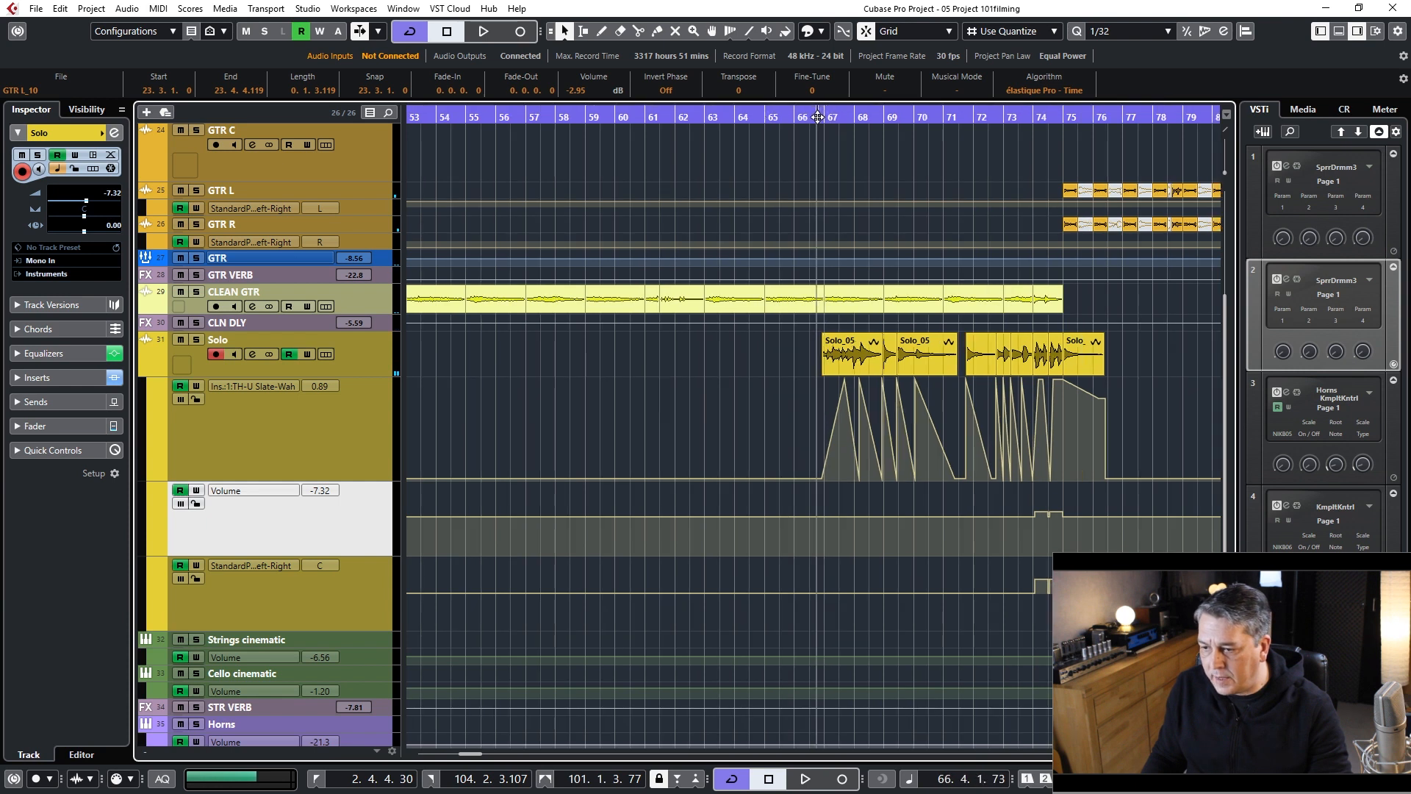
pyautogui.click(251, 354)
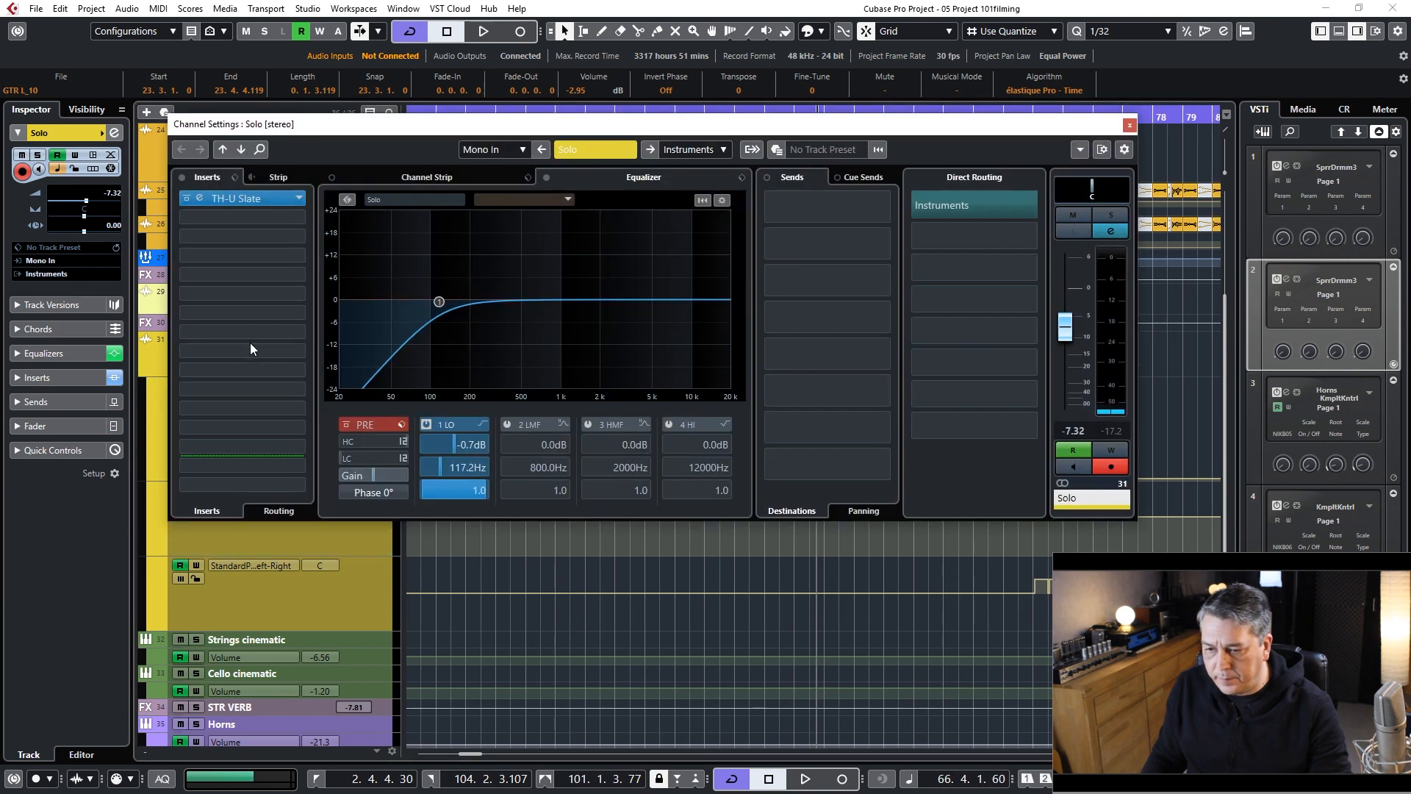
pyautogui.click(241, 196)
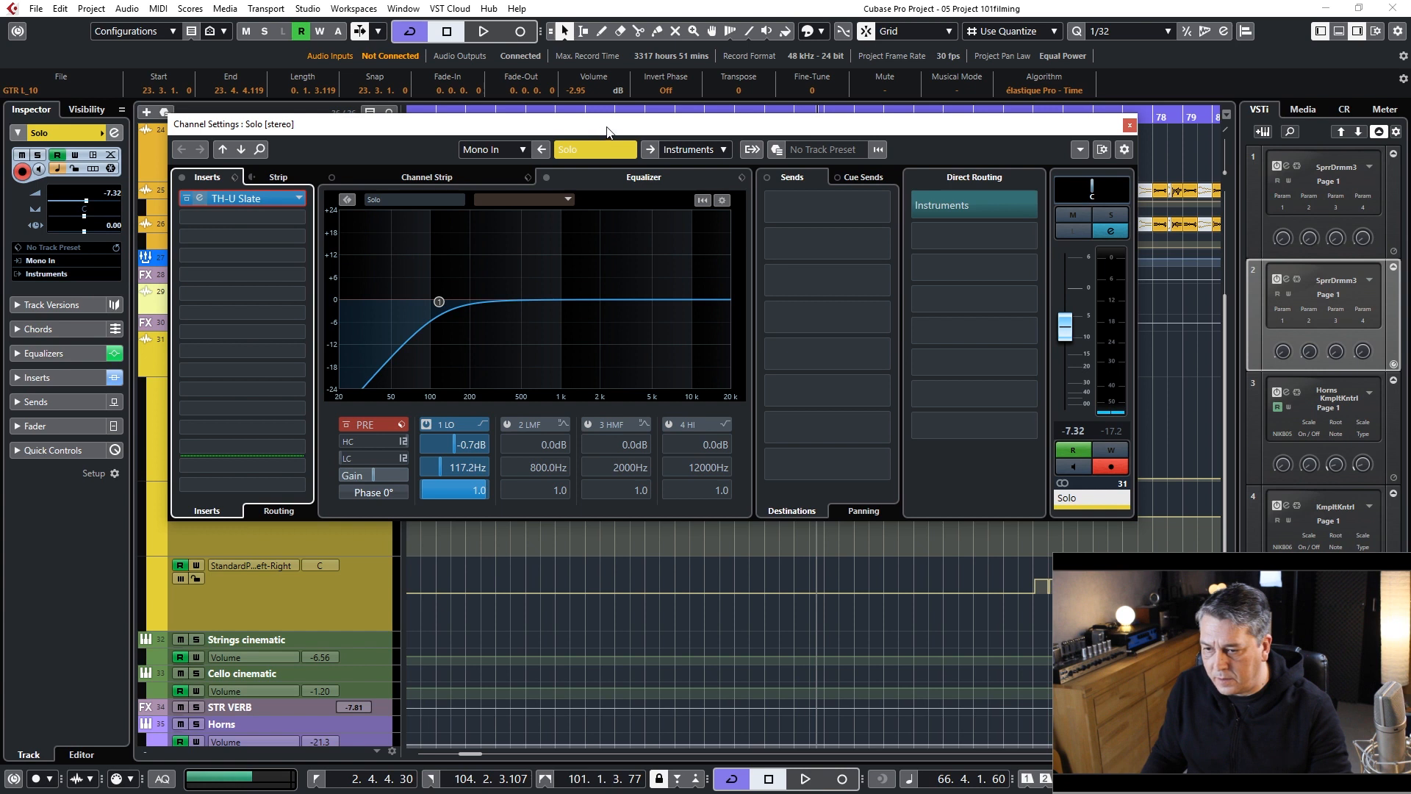
pyautogui.press('space')
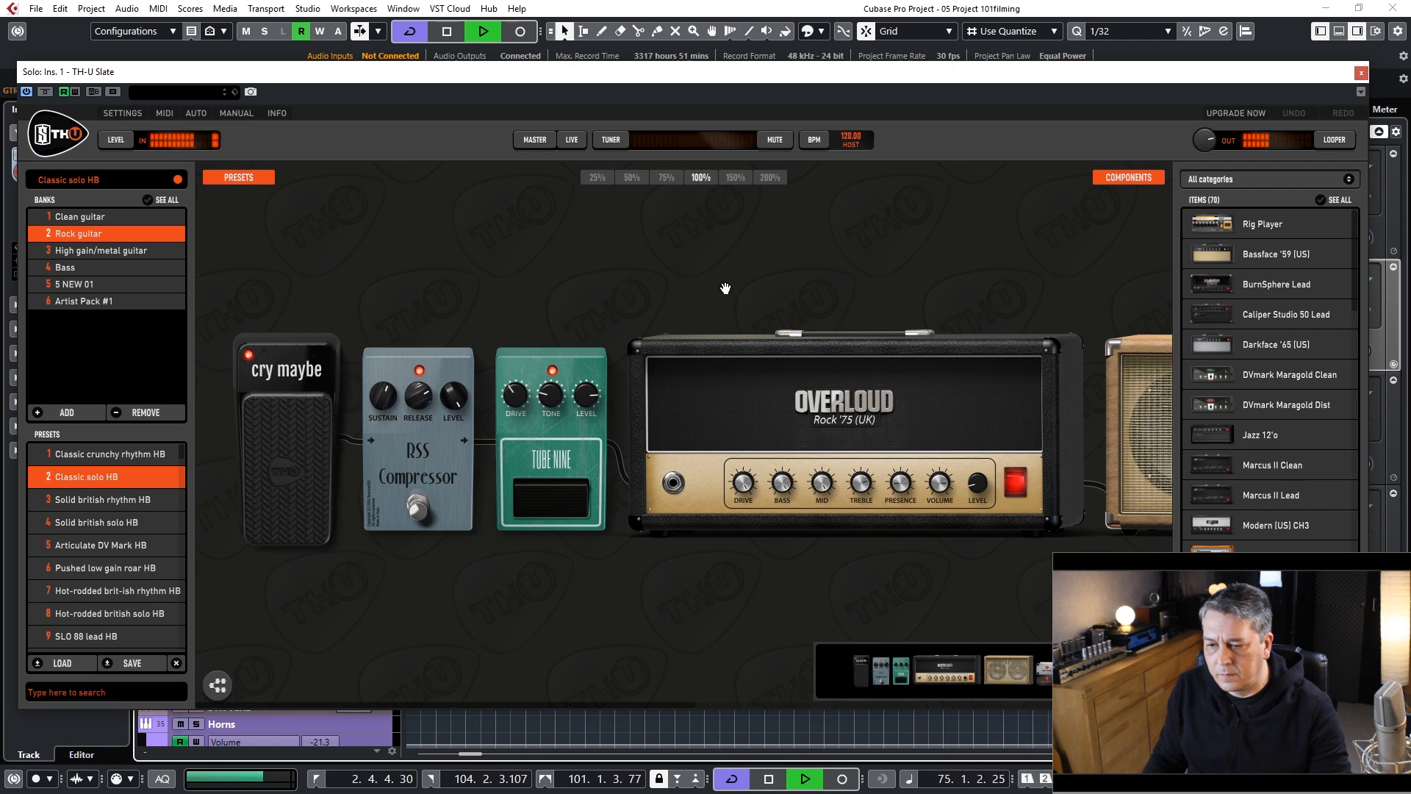
pyautogui.press('space')
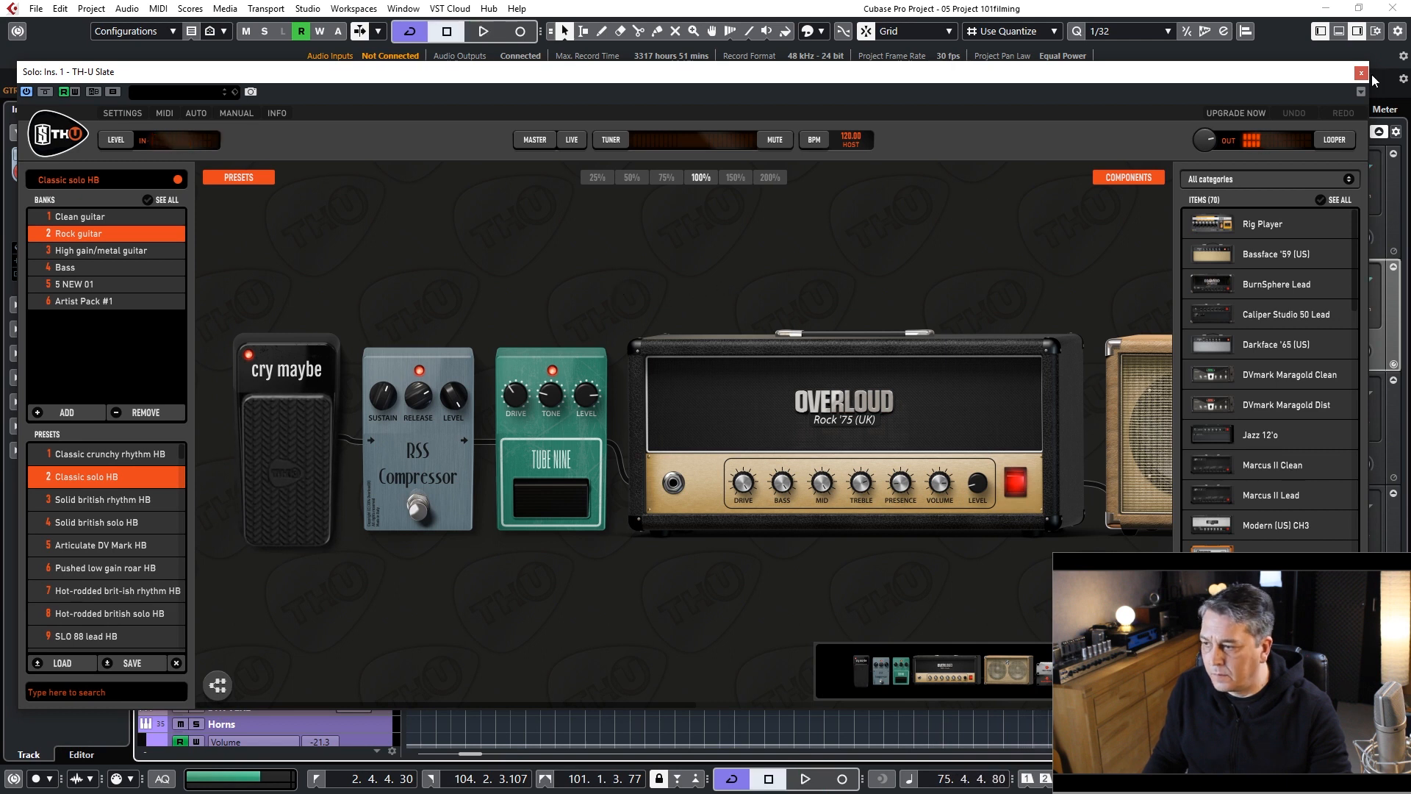
pyautogui.click(1361, 73)
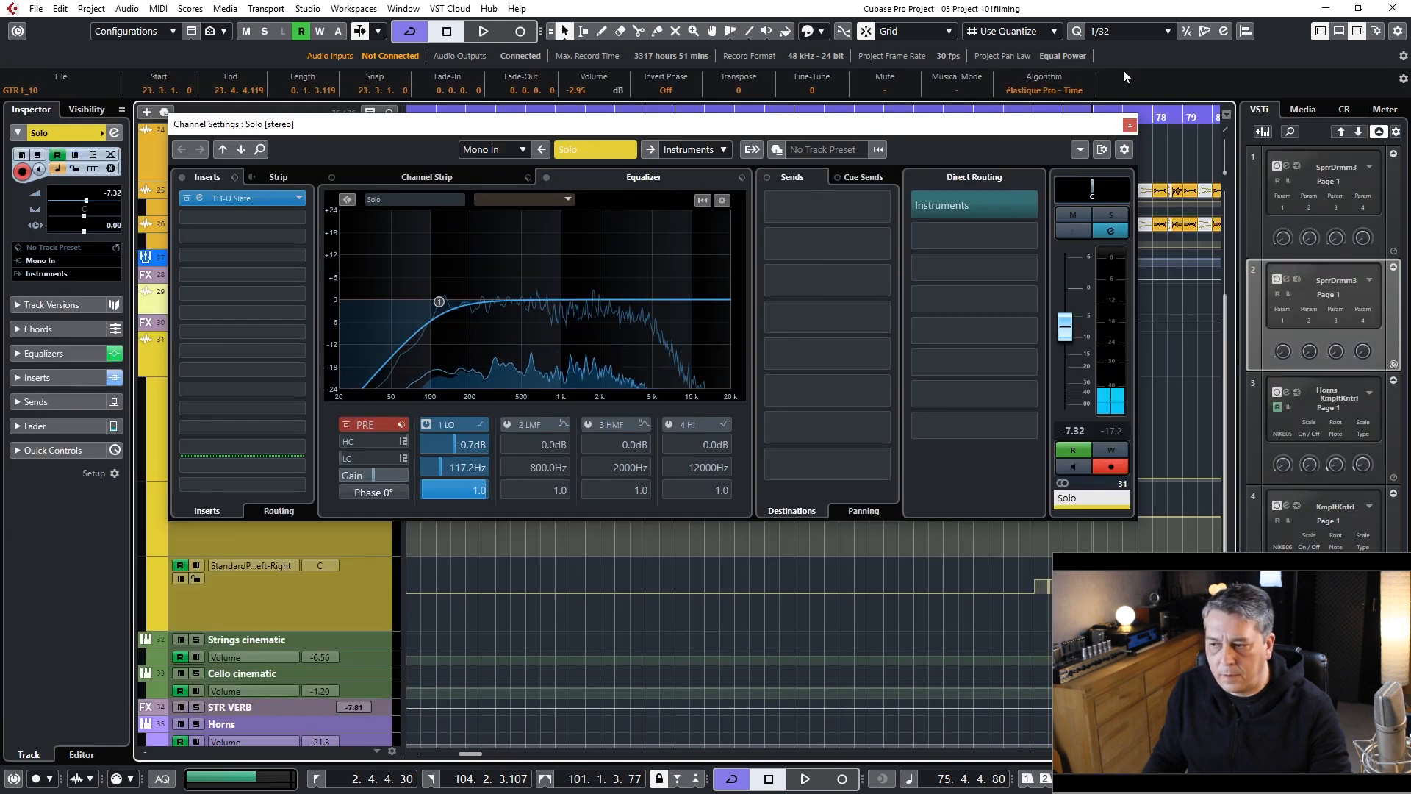
# Step: Close the Solo channel settings and examine the Solo track's volume and pan automation up close around bar 74
pyautogui.click(1129, 126)
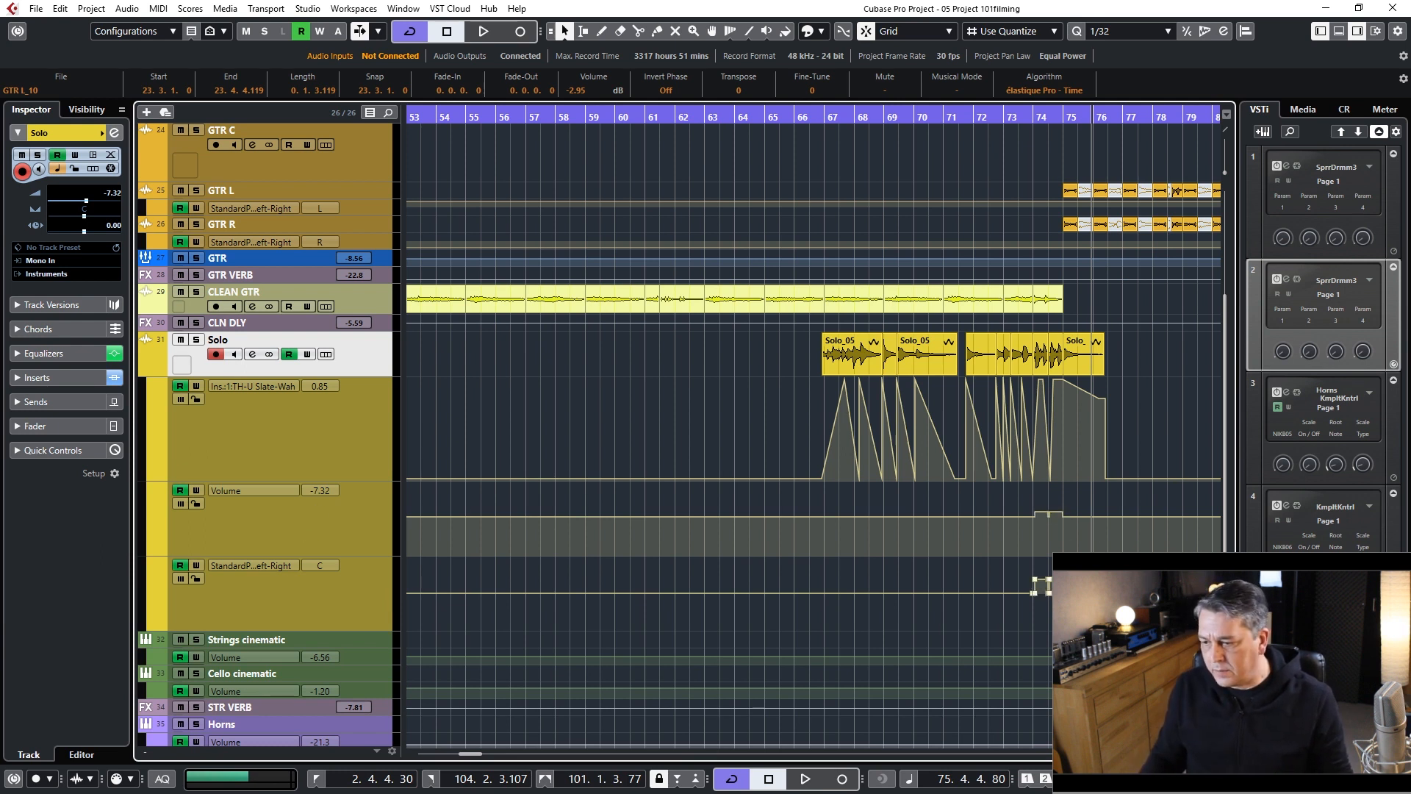
pyautogui.moveTo(1076, 126); pyautogui.dragTo(718, 184)
pyautogui.click(720, 112)
pyautogui.moveTo(721, 112); pyautogui.dragTo(738, 118)
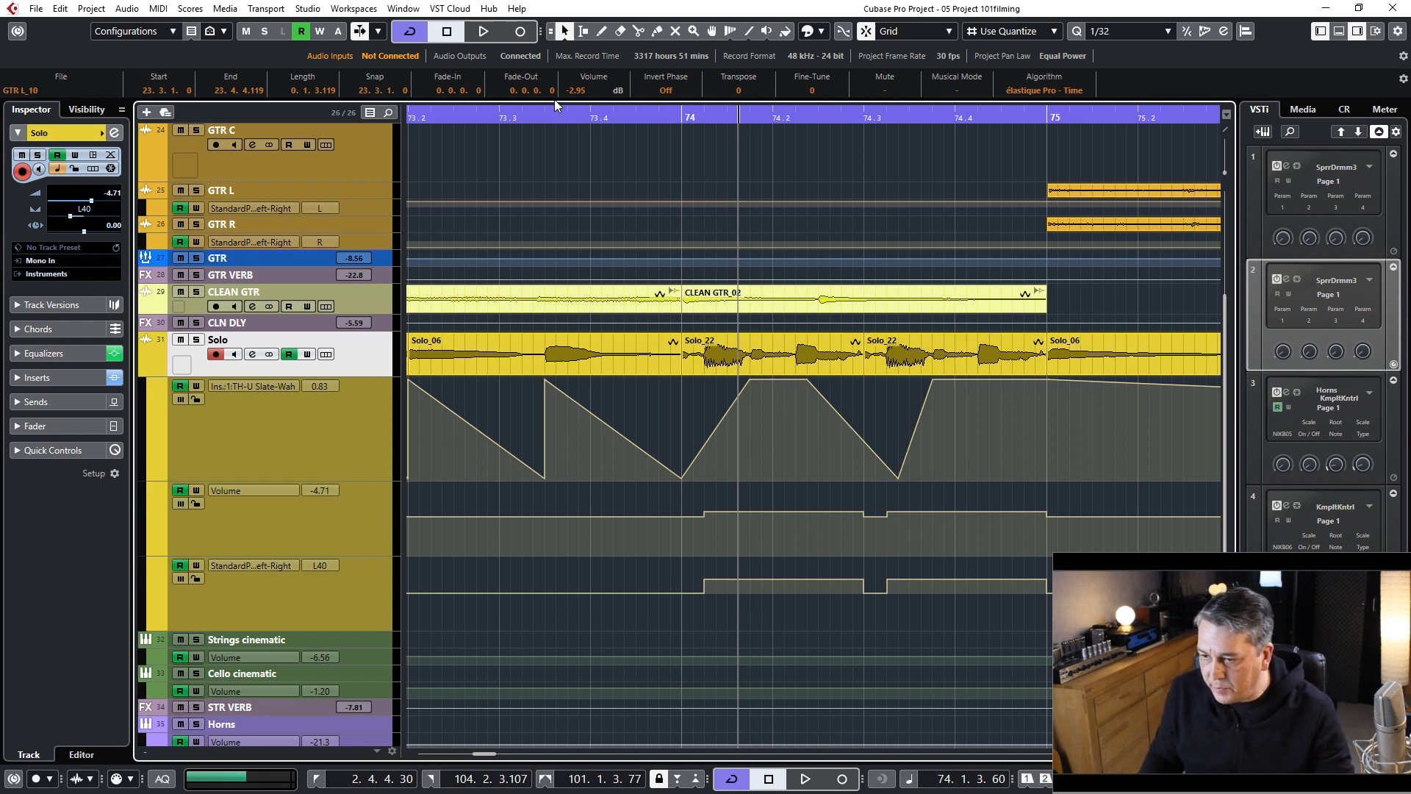
# Step: Select the Solo track's wah automation lane, solo the track and play its next section from bar 82 until the clip ends near bar 91
pyautogui.moveTo(600, 115); pyautogui.dragTo(520, 149)
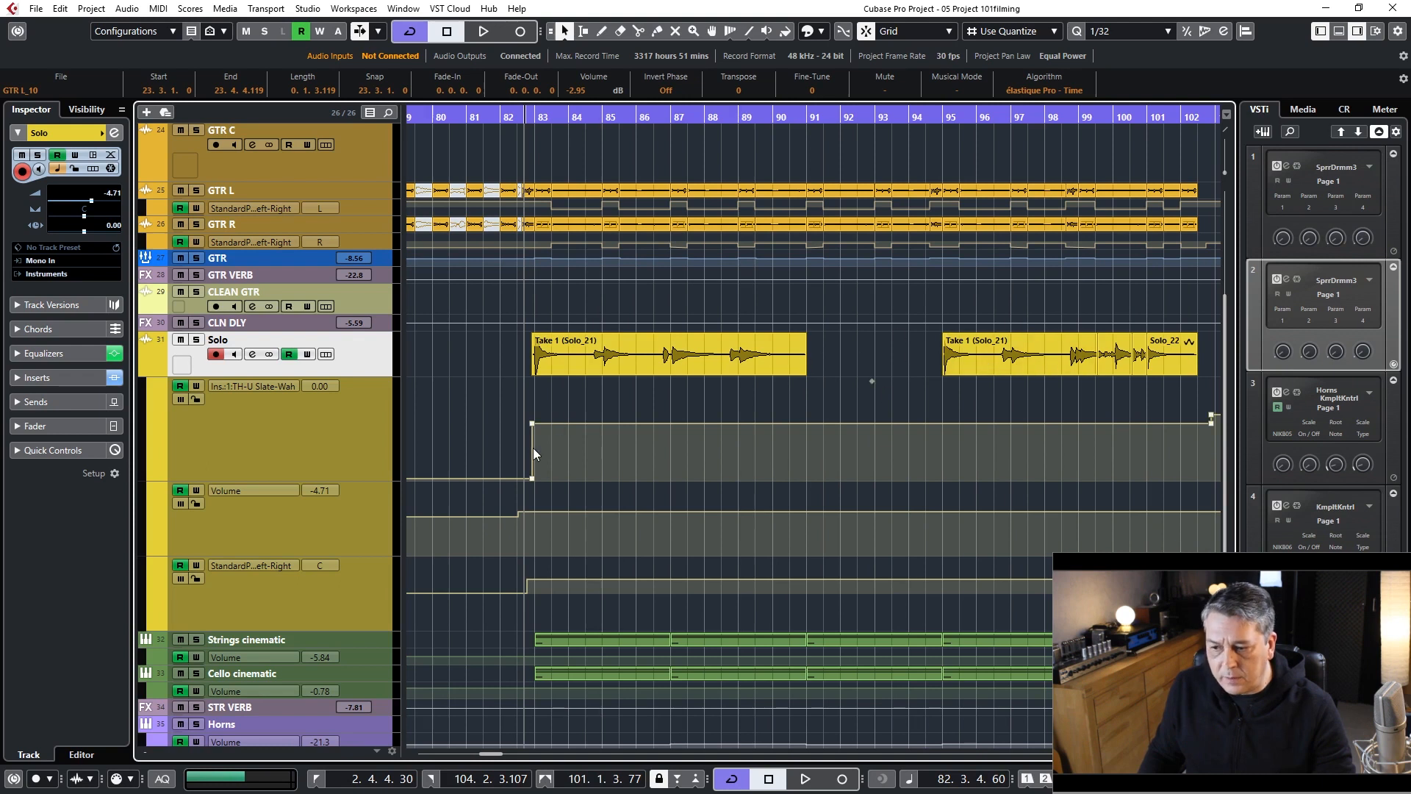
pyautogui.click(291, 443)
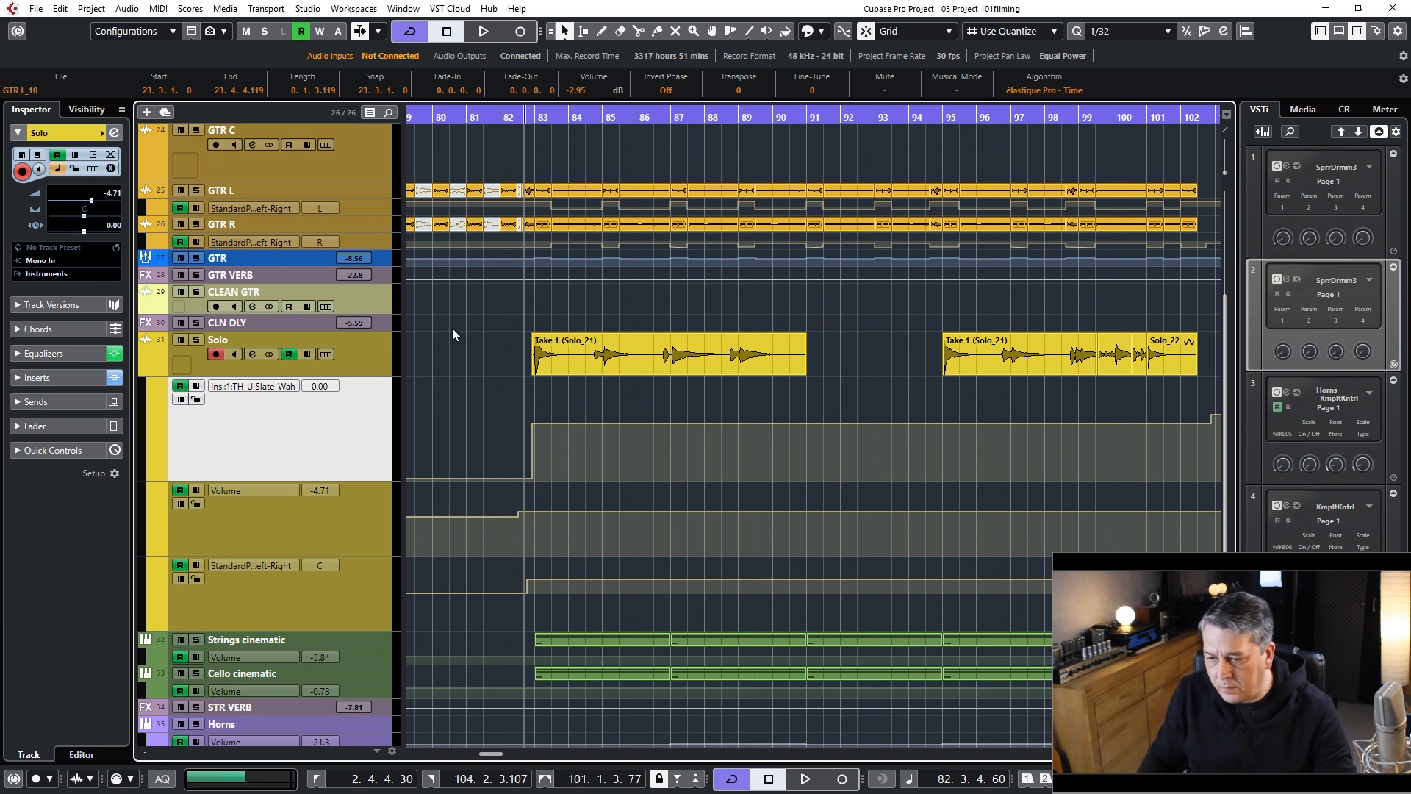
pyautogui.click(512, 114)
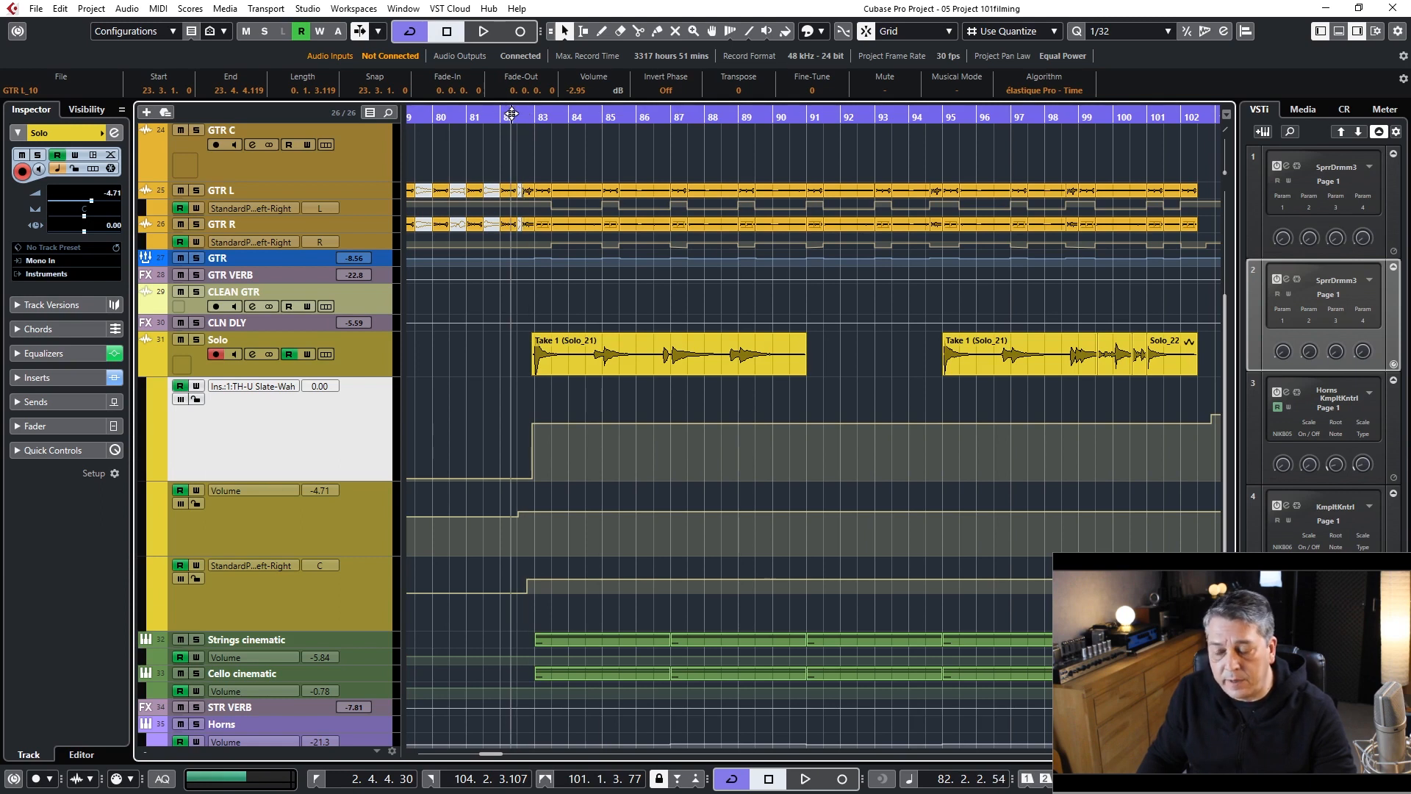
pyautogui.click(197, 340)
pyautogui.press('space')
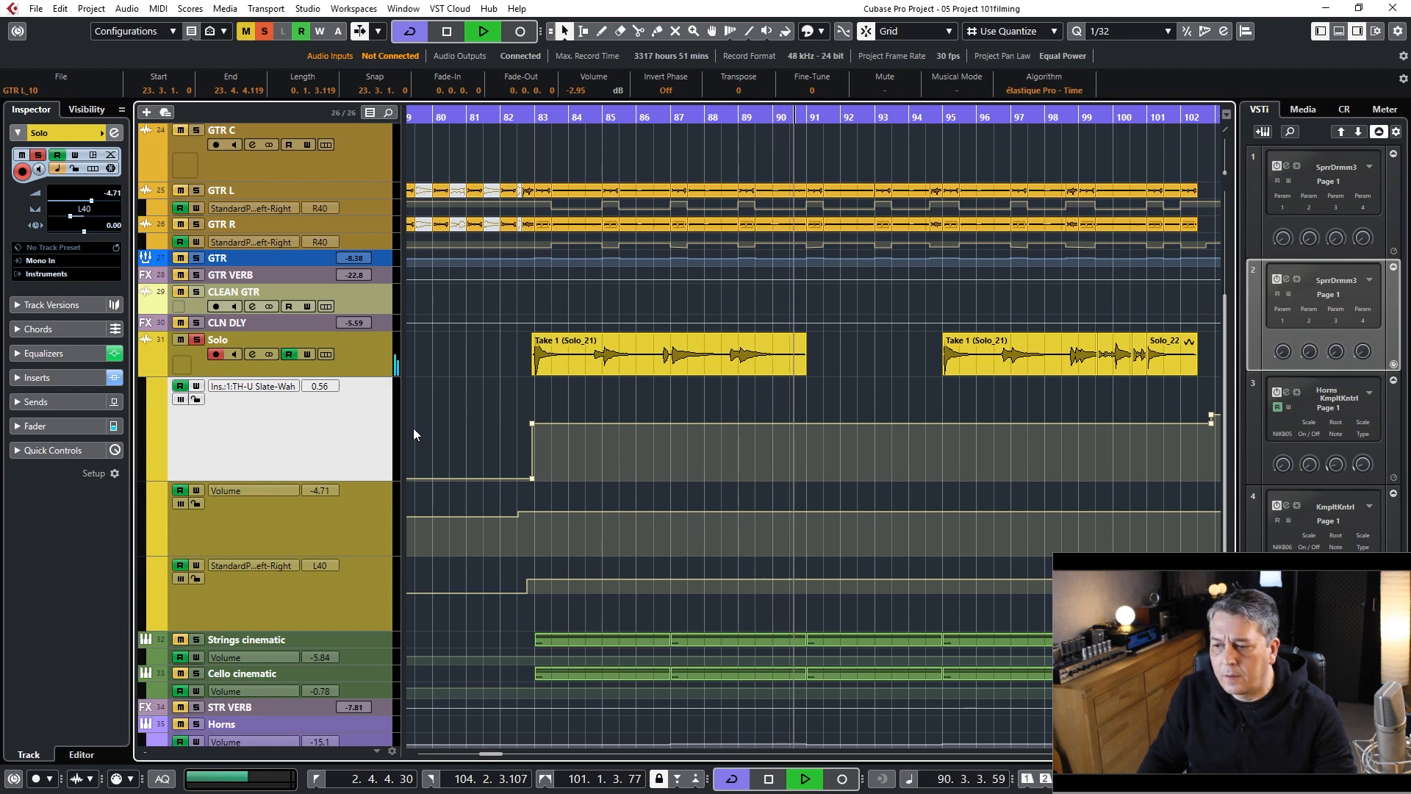
pyautogui.press('space')
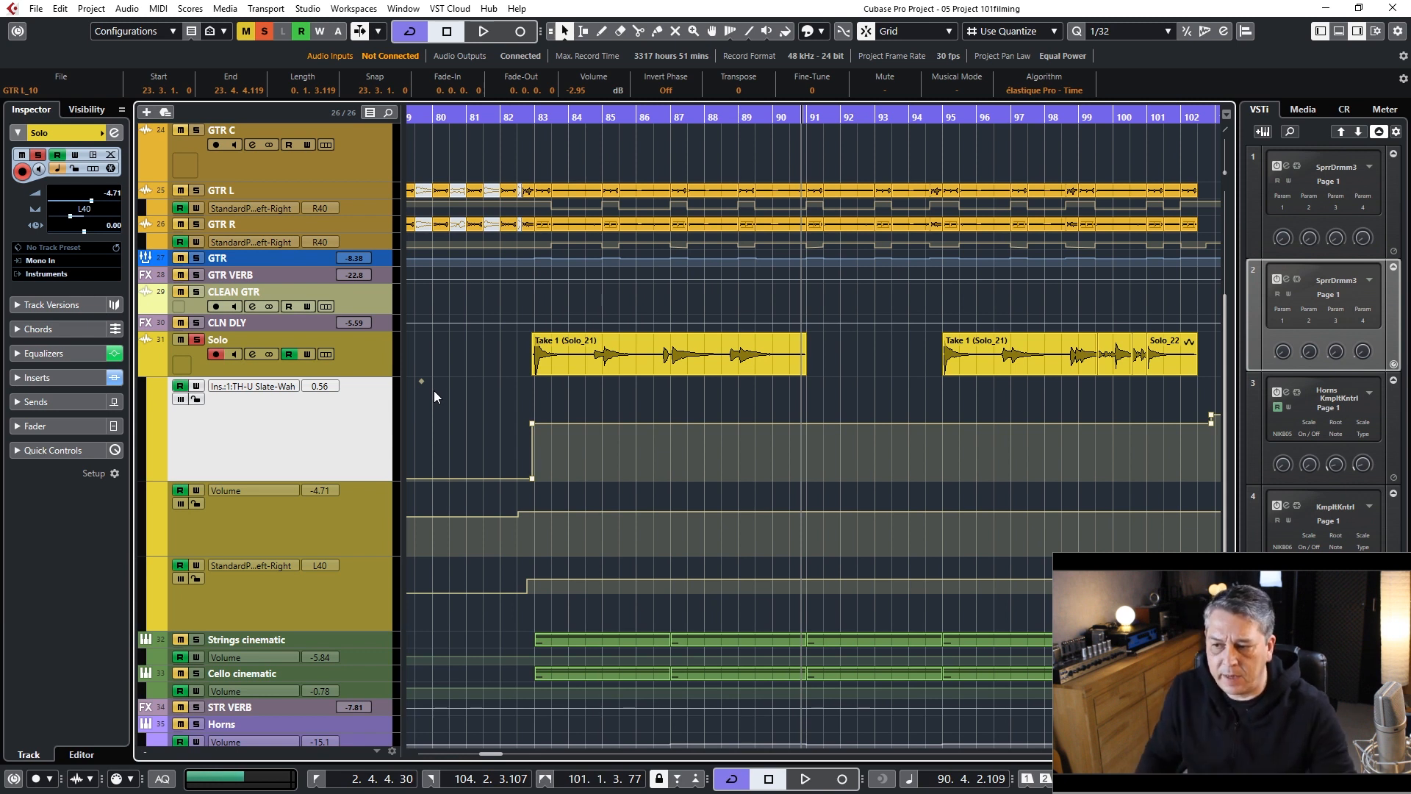
# Step: Clear the Solo track's solo and play the same guitar section in the full mix from just before bar 83
pyautogui.click(526, 117)
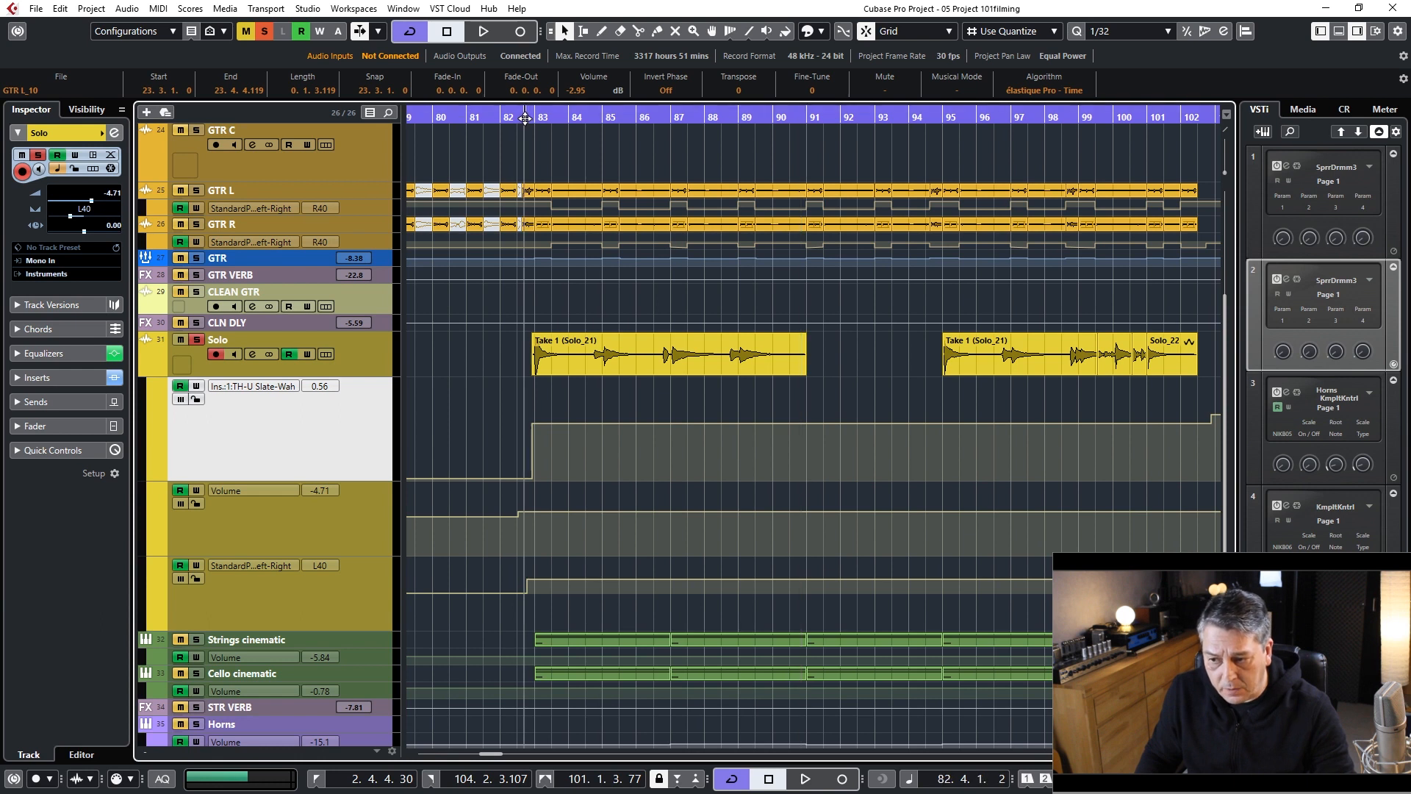
pyautogui.moveTo(525, 118); pyautogui.dragTo(524, 117)
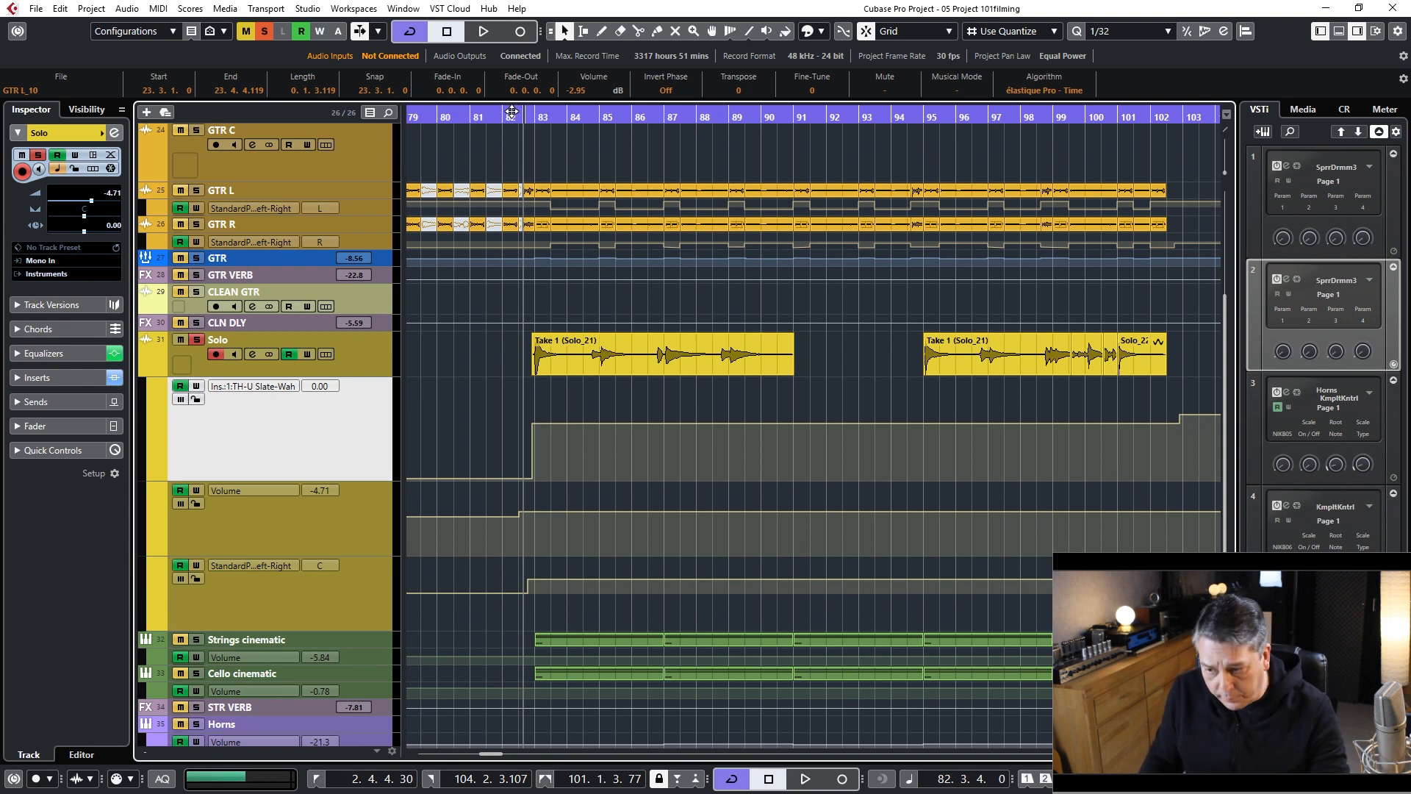
pyautogui.moveTo(509, 116); pyautogui.dragTo(663, 177)
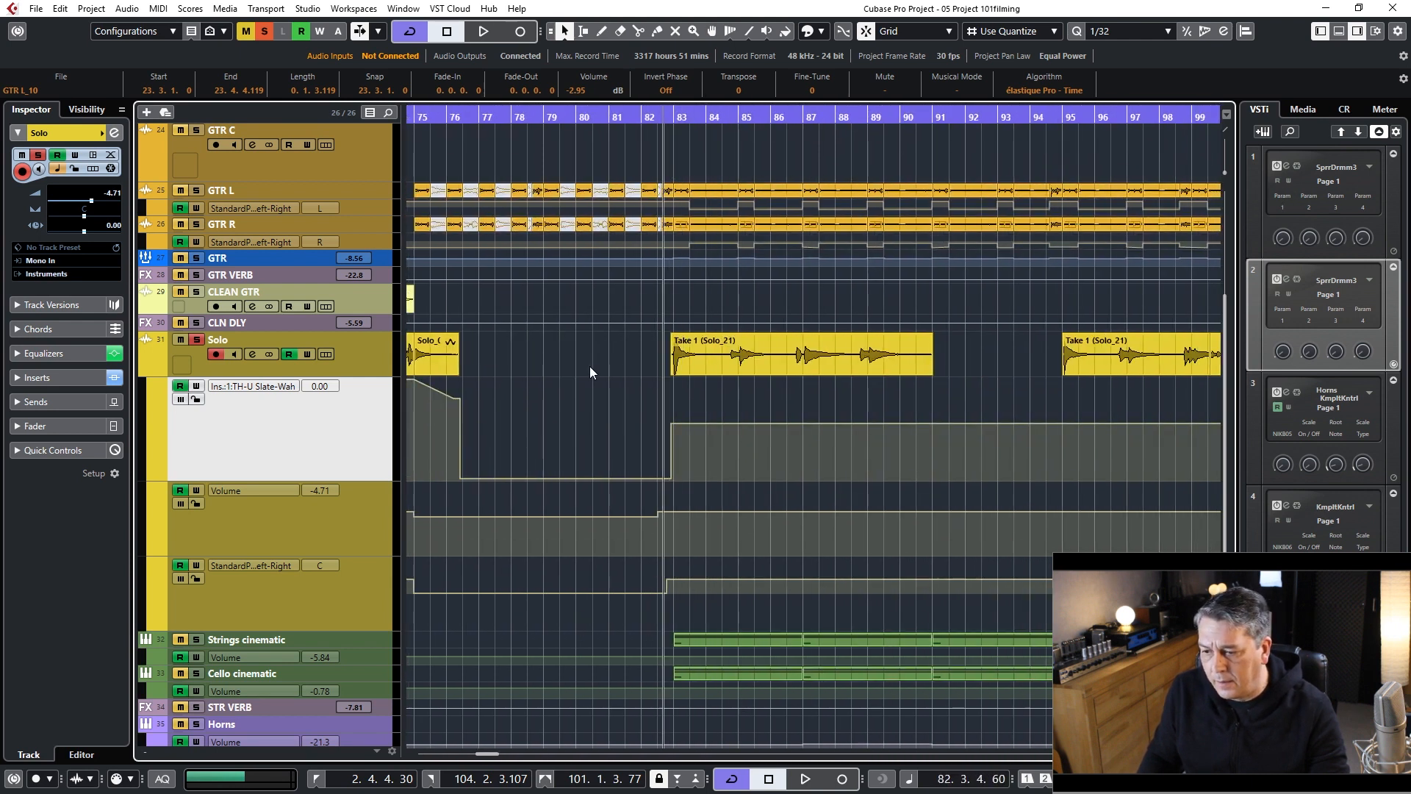
pyautogui.click(200, 341)
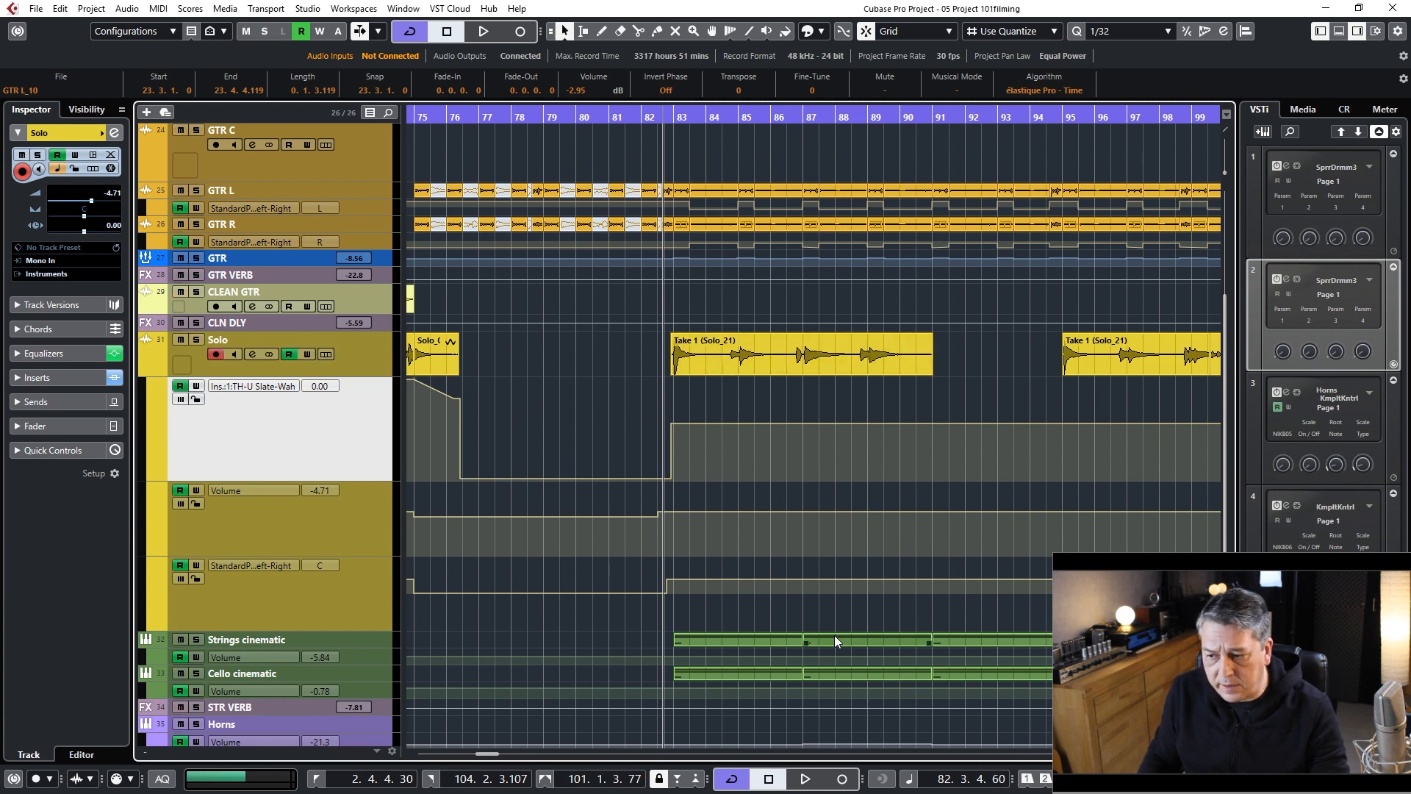
pyautogui.press('space')
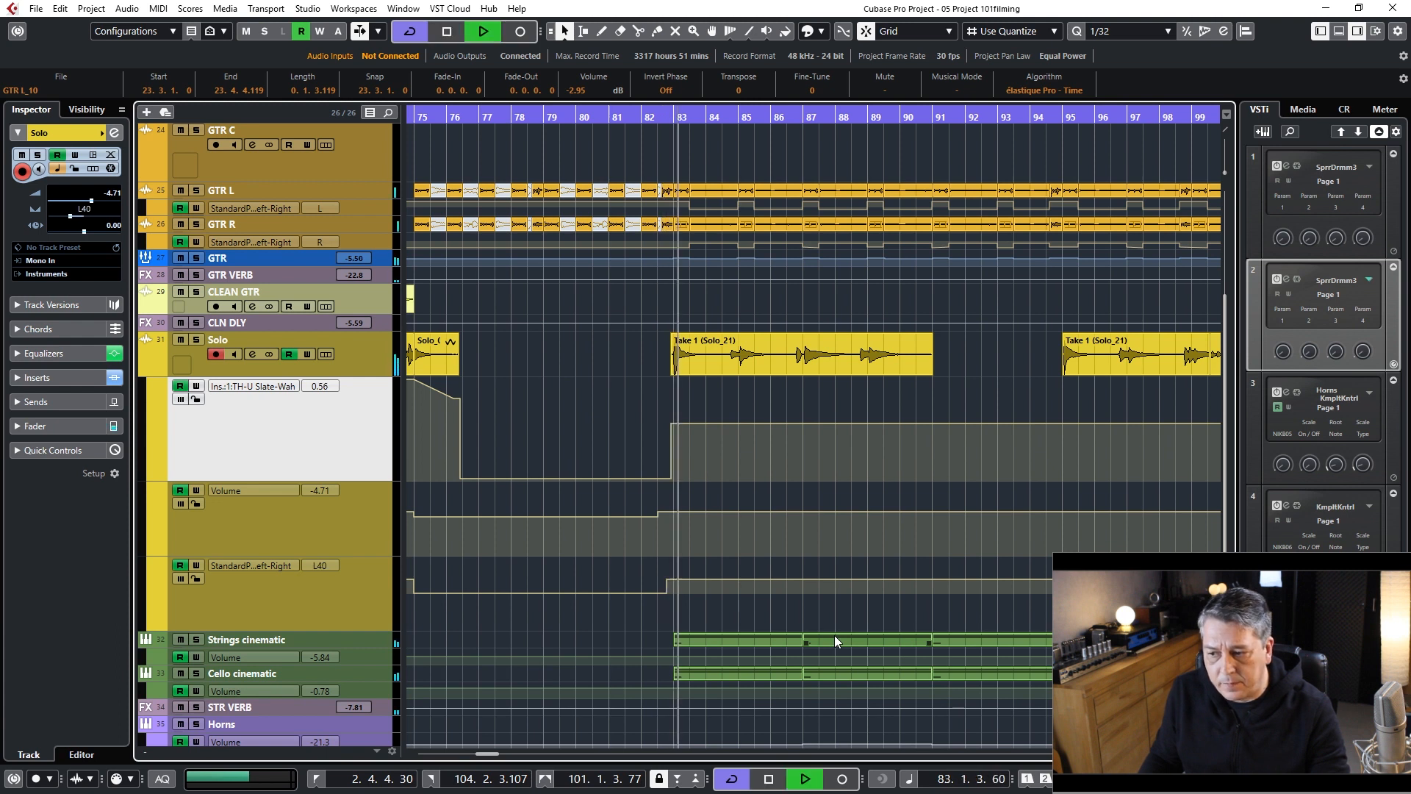